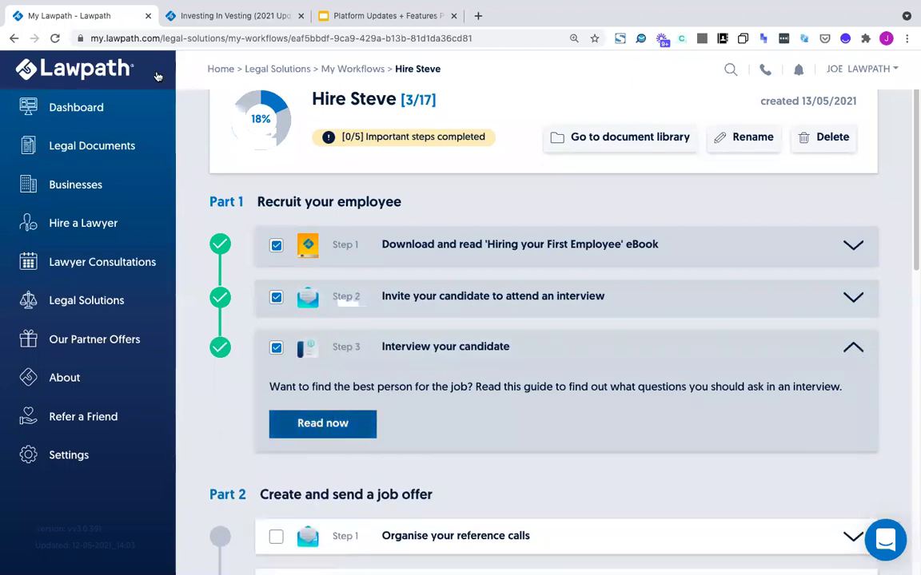
Collapse the Interview your candidate step details in Hire Steve's workflow
{"action": "scroll", "coordinate": [527, 381], "scroll_direction": "down", "scroll_amount": 1}
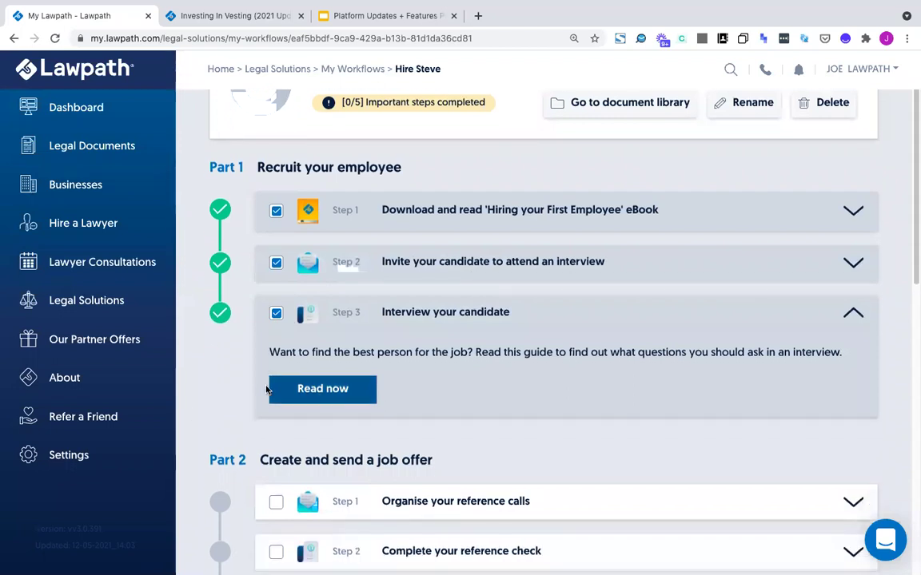
{"action": "left_click", "coordinate": [845, 329]}
{"action": "scroll", "coordinate": [594, 349], "scroll_direction": "down", "scroll_amount": 2}
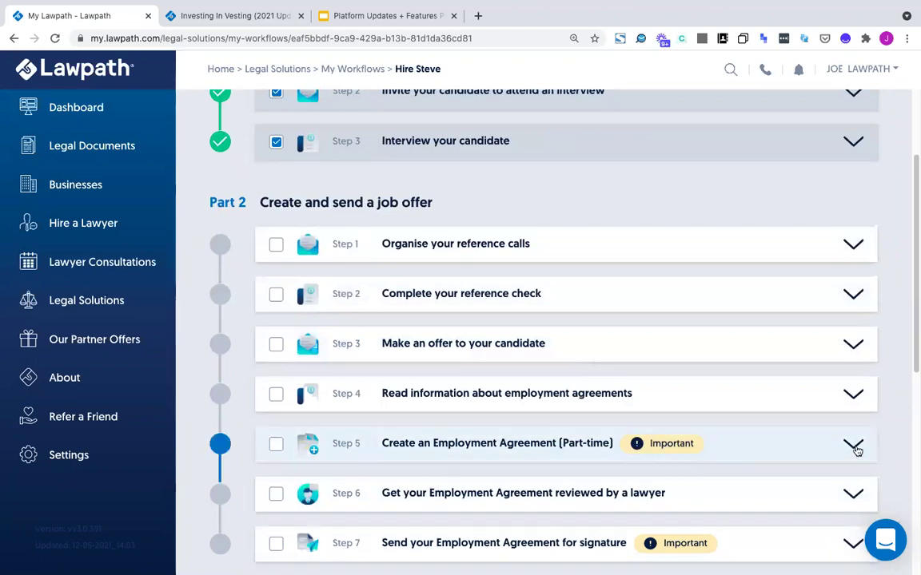
{"action": "scroll", "coordinate": [851, 448], "scroll_direction": "down", "scroll_amount": 1}
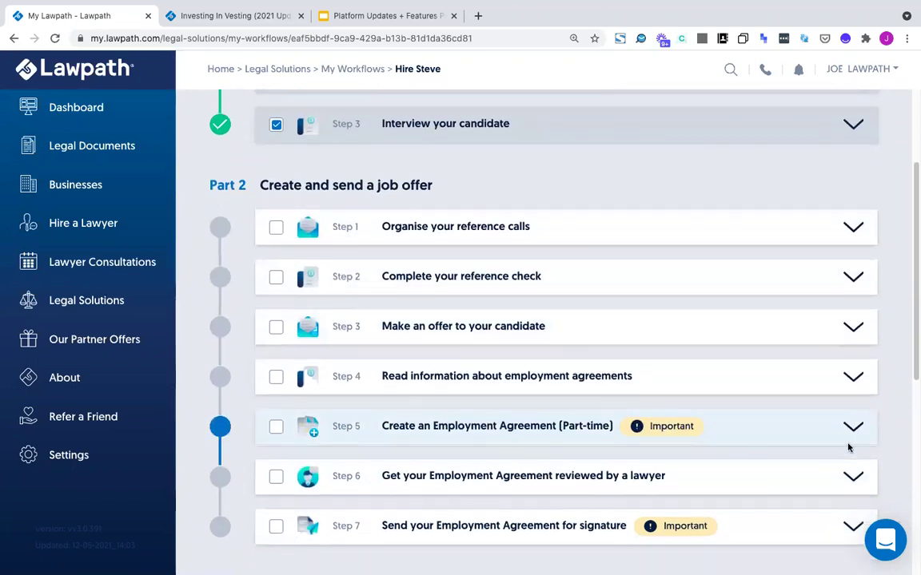
{"action": "scroll", "coordinate": [688, 472], "scroll_direction": "down", "scroll_amount": 3}
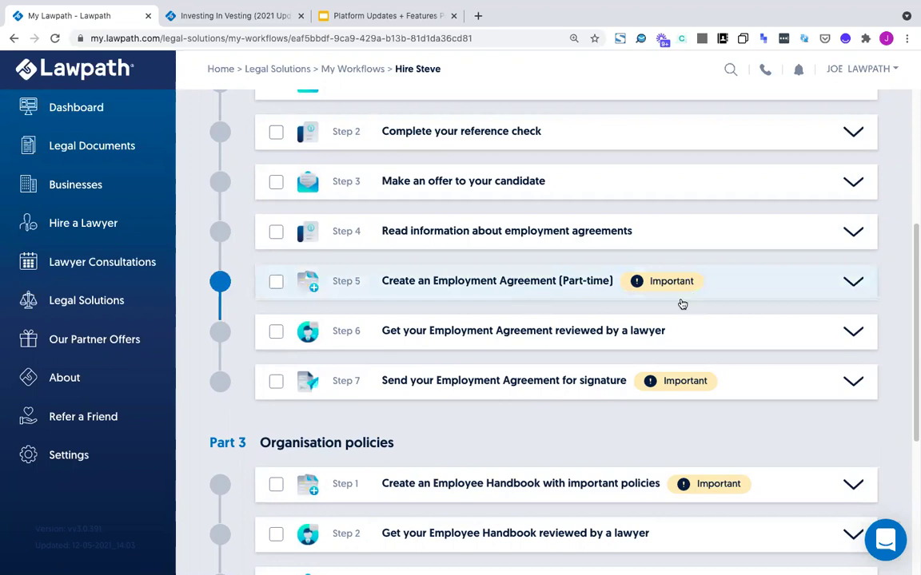
Tick Part 2 Steps 2–7, from reference check through sending the employment agreement for signature
{"action": "left_click", "coordinate": [276, 231]}
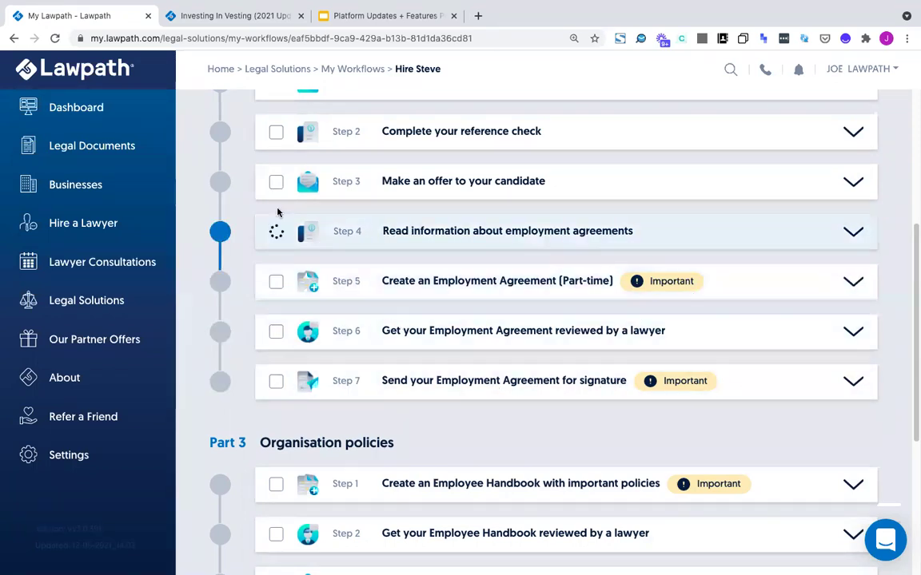
{"action": "left_click", "coordinate": [276, 181]}
{"action": "left_click", "coordinate": [275, 132]}
{"action": "scroll", "coordinate": [276, 175], "scroll_direction": "up", "scroll_amount": 3}
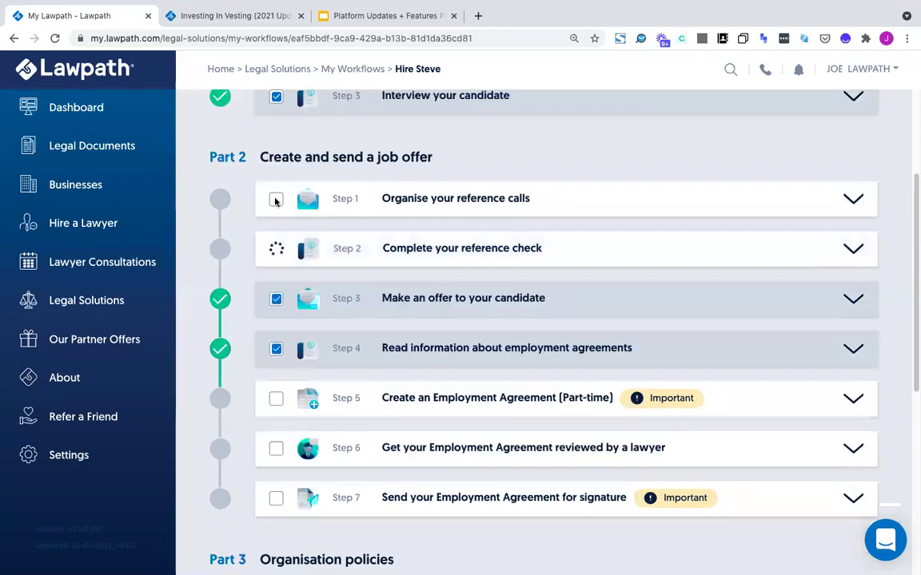
{"action": "left_click", "coordinate": [275, 399]}
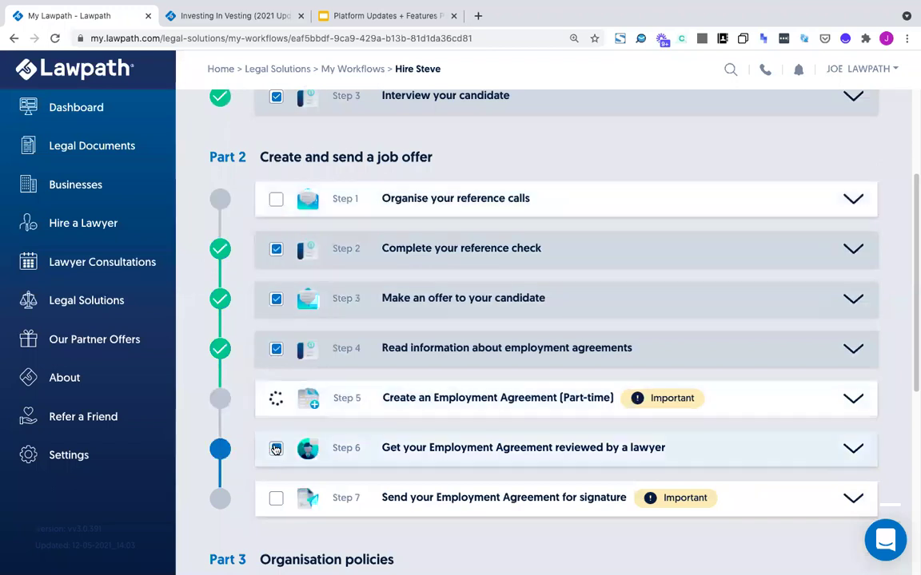
{"action": "left_click", "coordinate": [275, 449]}
{"action": "left_click", "coordinate": [276, 498]}
Expand and collapse the Employee Handbook step in Part 3
{"action": "scroll", "coordinate": [282, 417], "scroll_direction": "up", "scroll_amount": 4}
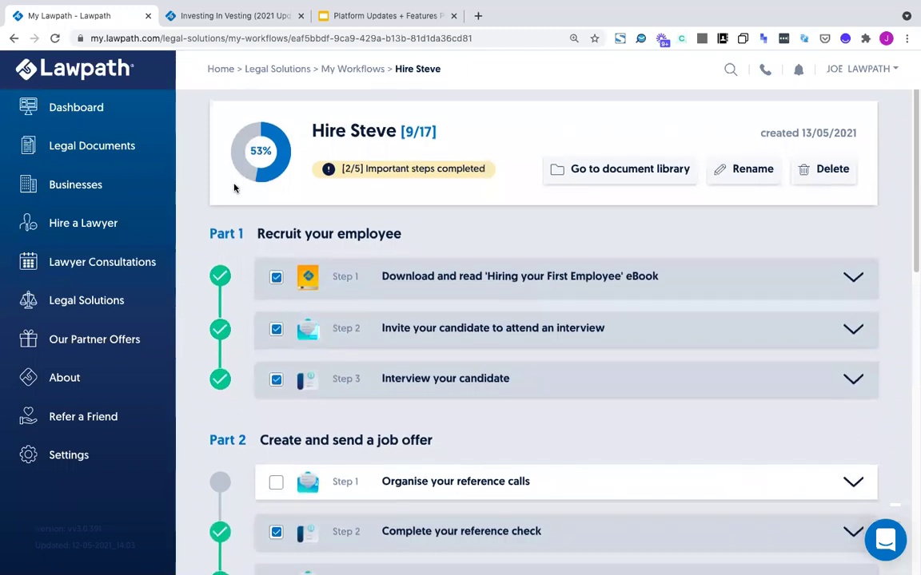
{"action": "scroll", "coordinate": [234, 188], "scroll_direction": "down", "scroll_amount": 4}
{"action": "scroll", "coordinate": [234, 186], "scroll_direction": "down", "scroll_amount": 1}
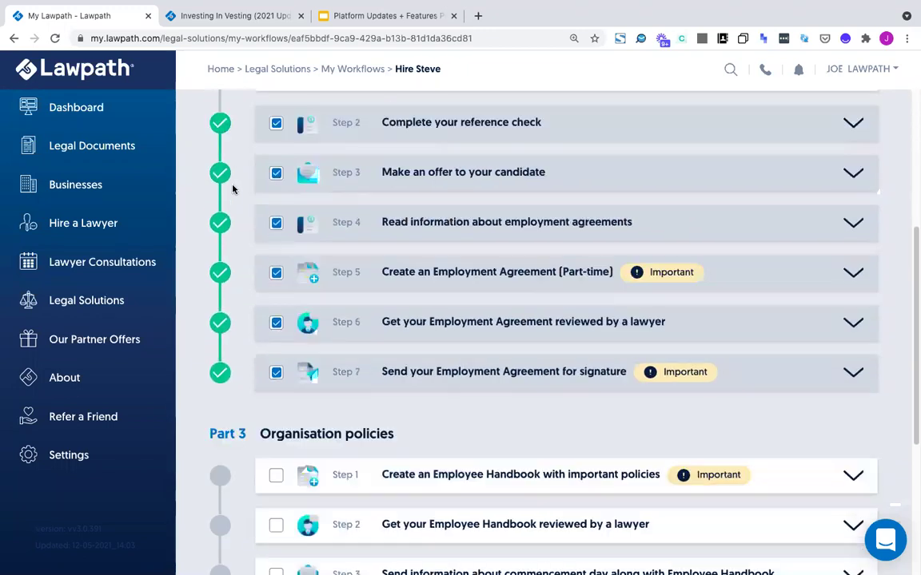
{"action": "scroll", "coordinate": [232, 384], "scroll_direction": "down", "scroll_amount": 1}
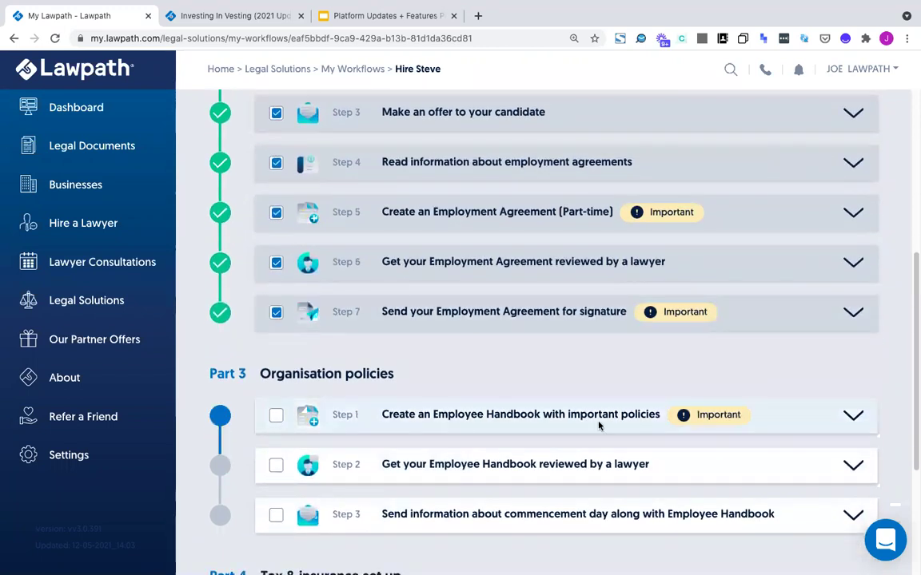
{"action": "left_click", "coordinate": [855, 415]}
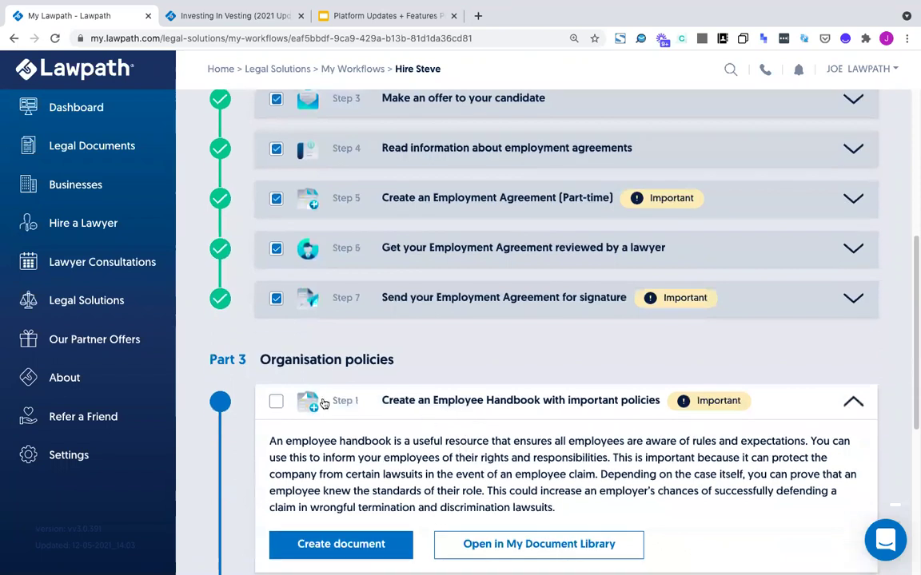
{"action": "left_click", "coordinate": [855, 402]}
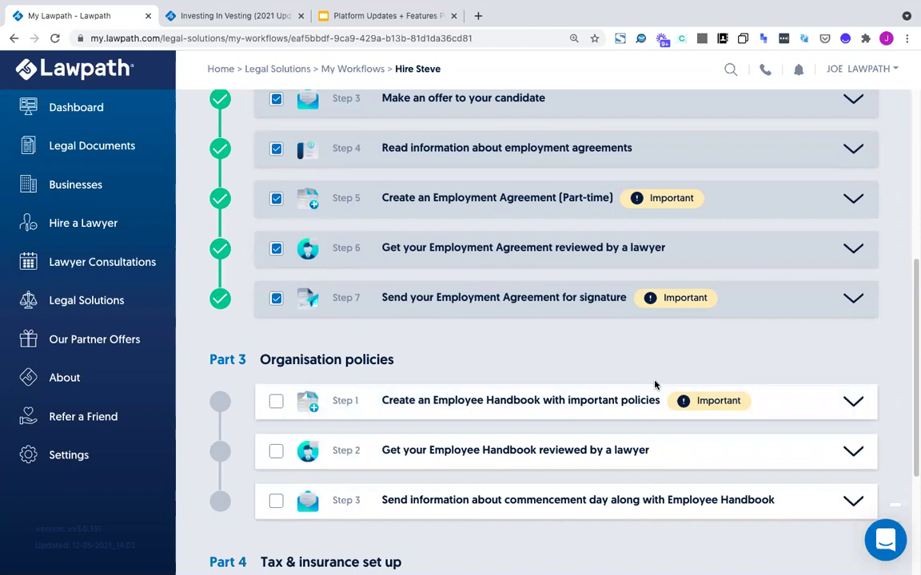
Return to My Workflows, where Hire Steve shows 9/17 completed
{"action": "scroll", "coordinate": [450, 450], "scroll_direction": "down", "scroll_amount": 1}
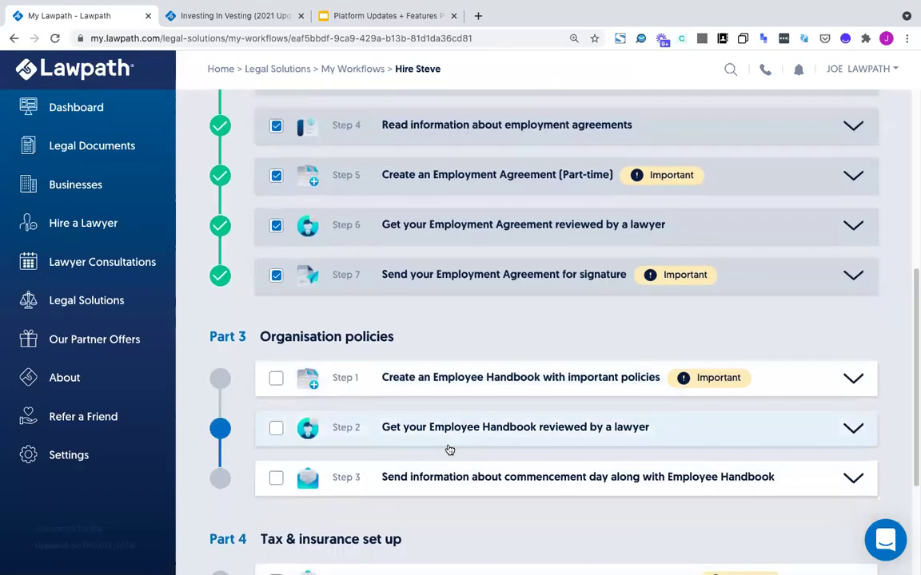
{"action": "scroll", "coordinate": [450, 450], "scroll_direction": "down", "scroll_amount": 2}
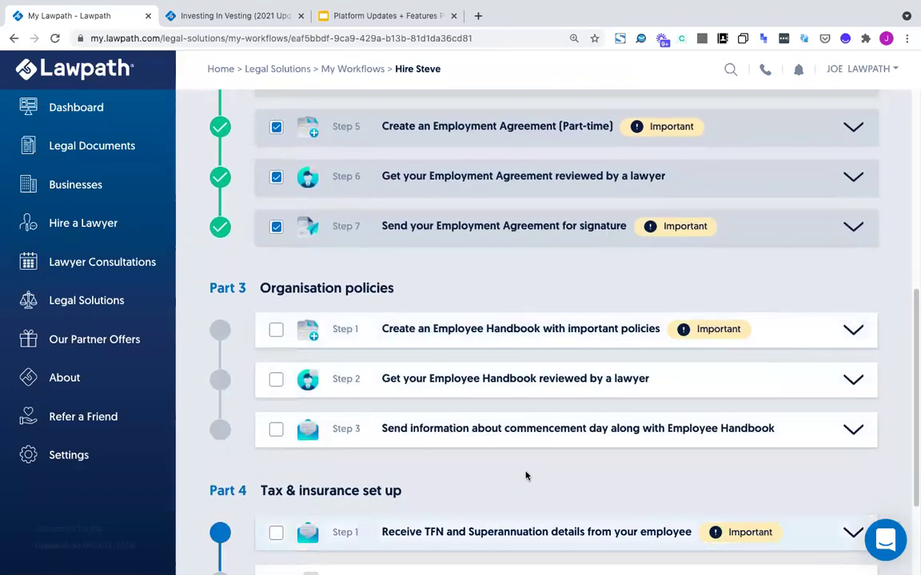
{"action": "scroll", "coordinate": [480, 479], "scroll_direction": "down", "scroll_amount": 1}
{"action": "scroll", "coordinate": [365, 298], "scroll_direction": "down", "scroll_amount": 3}
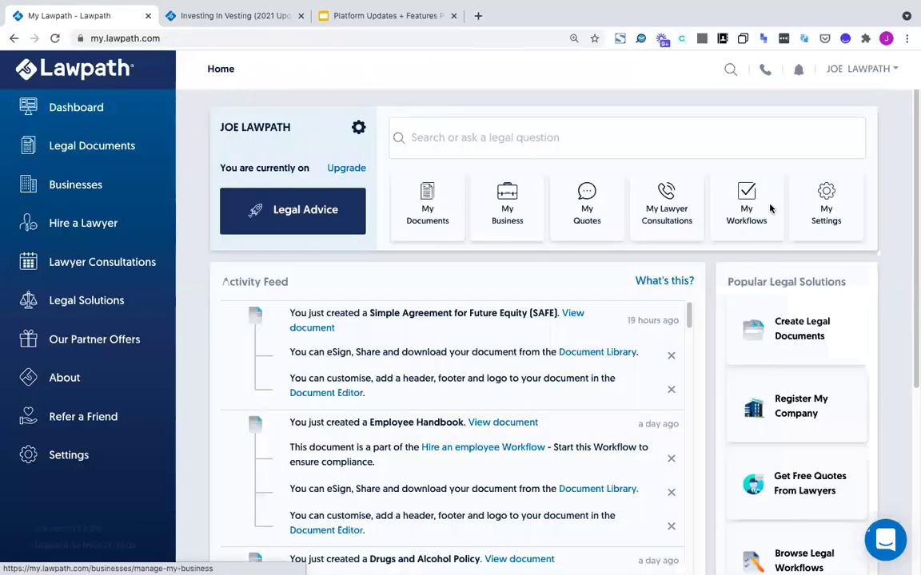
{"action": "left_click", "coordinate": [756, 200]}
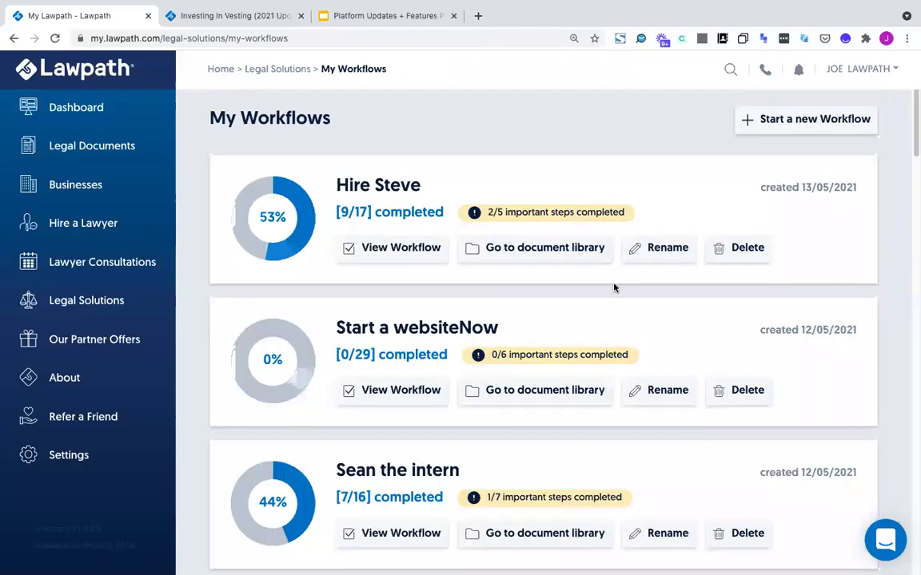
Start the Building a Website/Blog workflow questionnaire with Sell services as the purpose
{"action": "scroll", "coordinate": [839, 391], "scroll_direction": "down", "scroll_amount": 10}
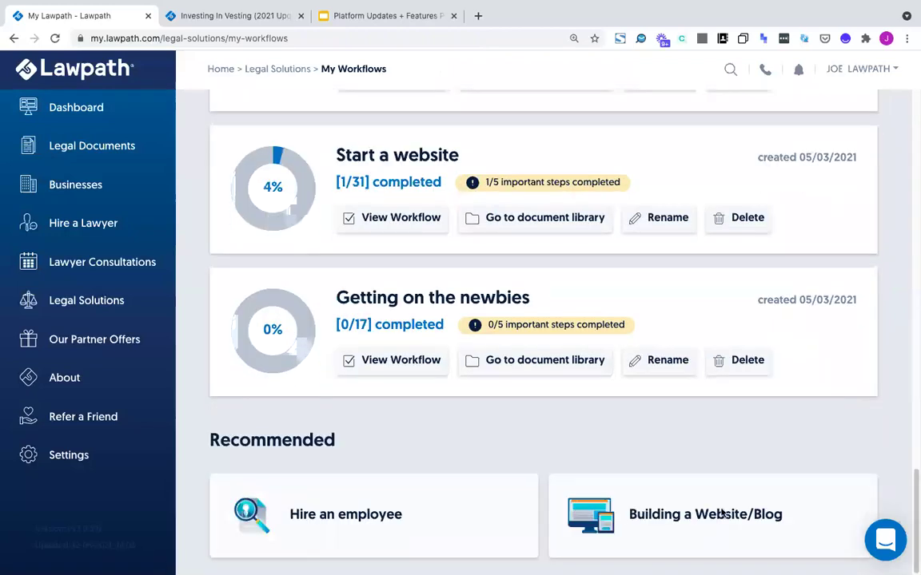
{"action": "left_click", "coordinate": [671, 514]}
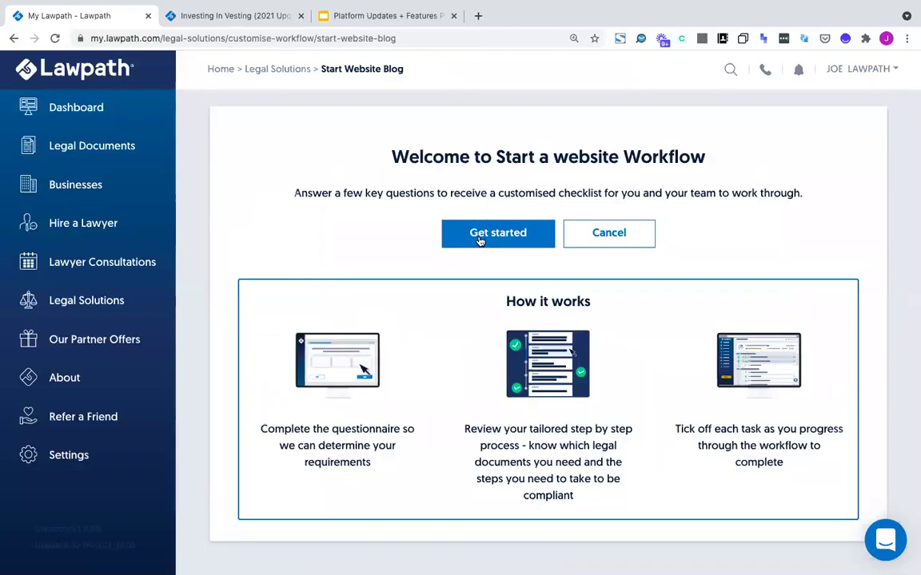
{"action": "left_click", "coordinate": [480, 235]}
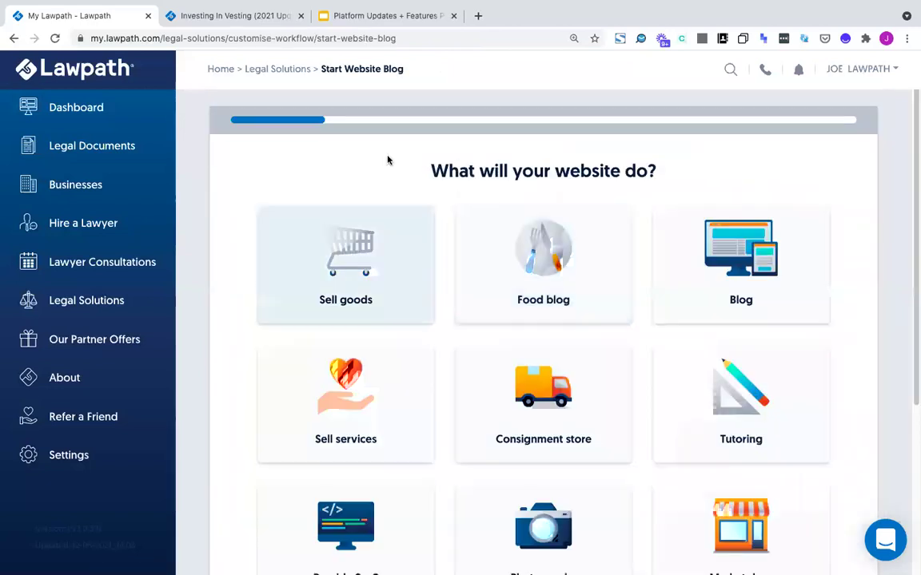
{"action": "scroll", "coordinate": [477, 288], "scroll_direction": "down", "scroll_amount": 1}
{"action": "scroll", "coordinate": [424, 248], "scroll_direction": "down", "scroll_amount": 1}
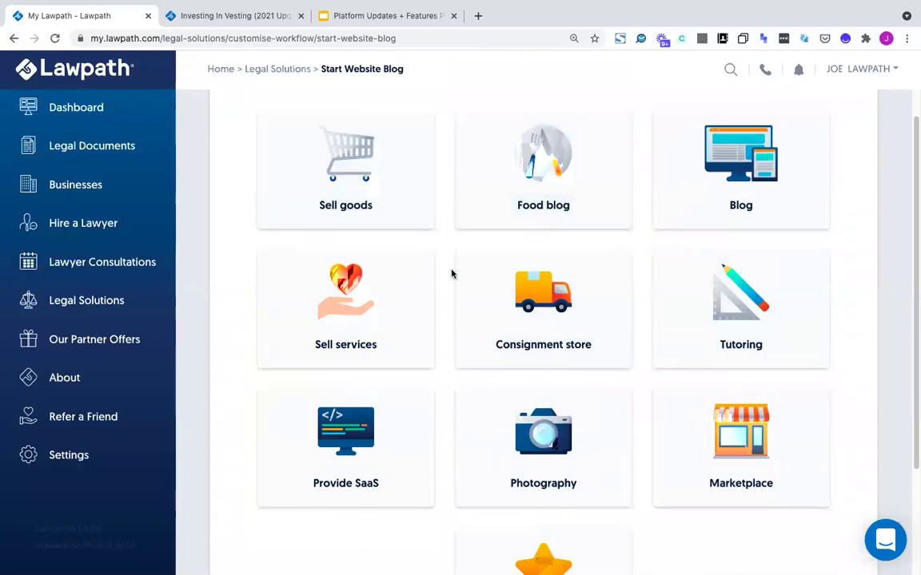
{"action": "scroll", "coordinate": [448, 280], "scroll_direction": "down", "scroll_amount": 1}
{"action": "scroll", "coordinate": [416, 276], "scroll_direction": "up", "scroll_amount": 1}
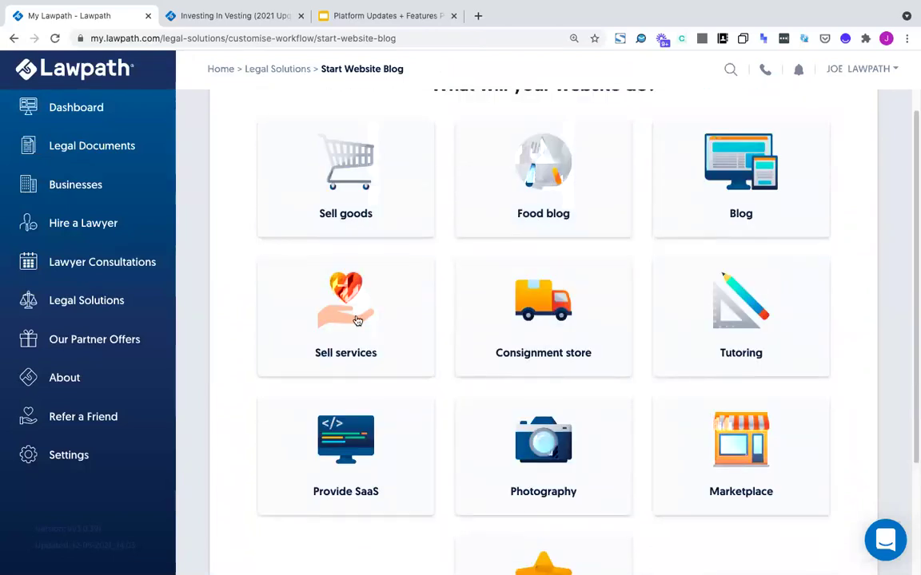
{"action": "scroll", "coordinate": [711, 472], "scroll_direction": "down", "scroll_amount": 1}
{"action": "scroll", "coordinate": [718, 469], "scroll_direction": "down", "scroll_amount": 2}
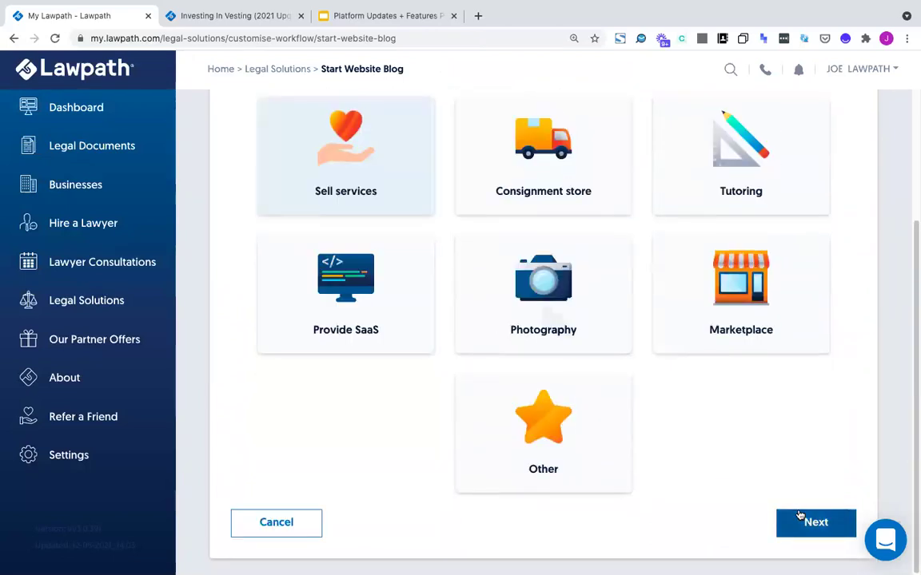
{"action": "left_click", "coordinate": [816, 522]}
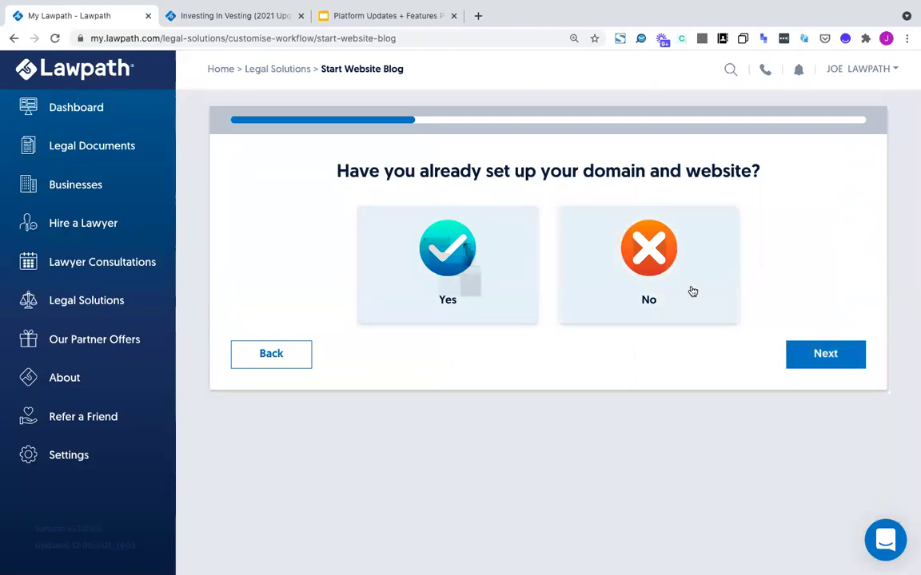
Answer Yes to domain, Yes to personal info, Worldwide, Yes to payments and affiliate links
{"action": "left_click", "coordinate": [501, 262]}
{"action": "left_click", "coordinate": [807, 364]}
{"action": "left_click", "coordinate": [483, 262]}
{"action": "left_click", "coordinate": [825, 359]}
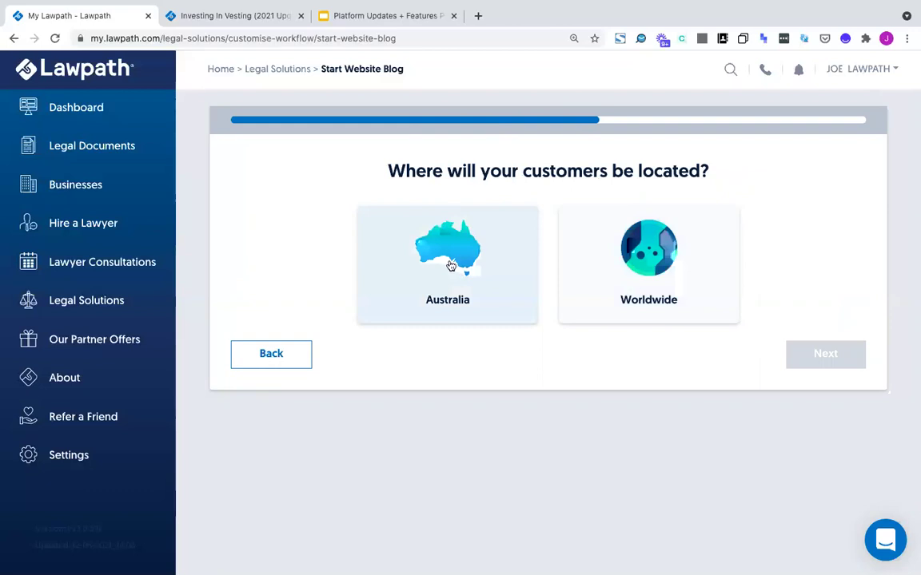
{"action": "left_click", "coordinate": [613, 263]}
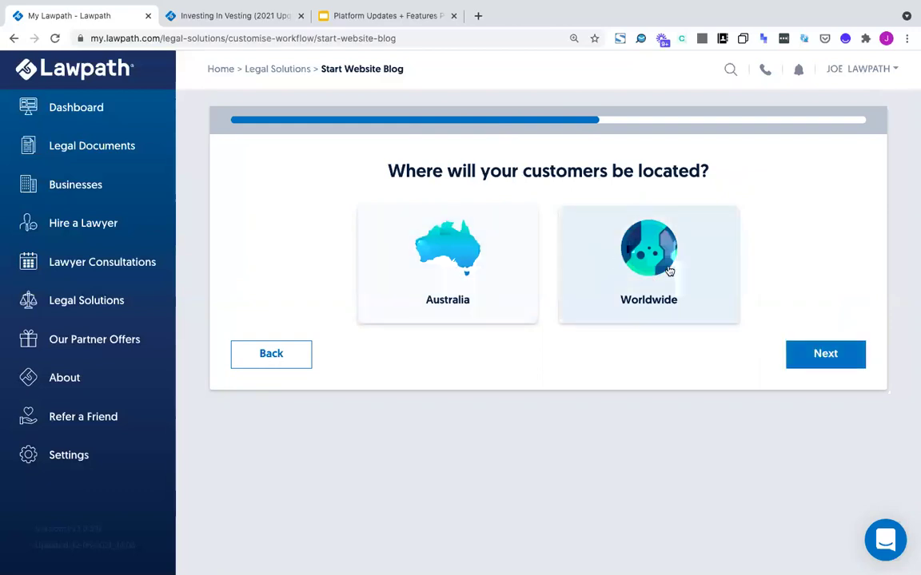
{"action": "left_click", "coordinate": [816, 353]}
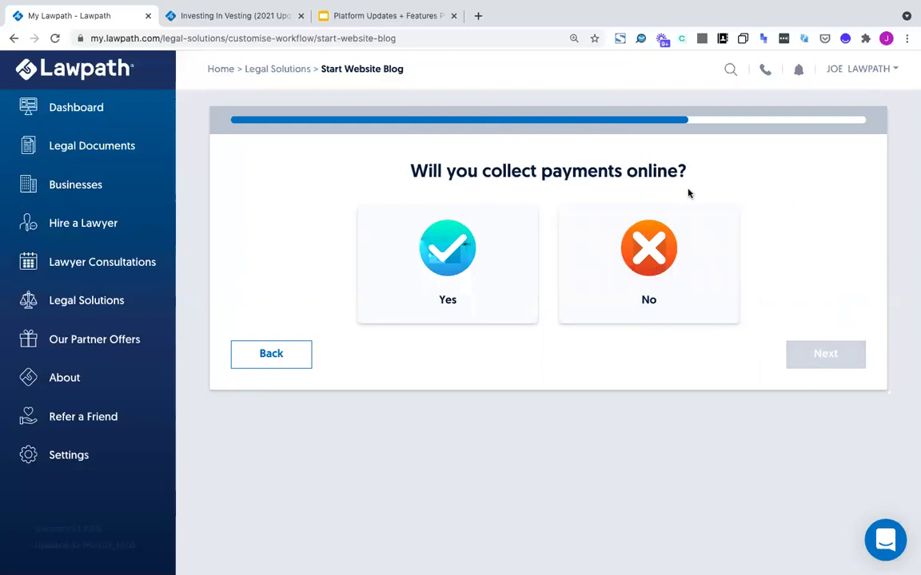
{"action": "left_click", "coordinate": [407, 268]}
{"action": "left_click", "coordinate": [829, 363]}
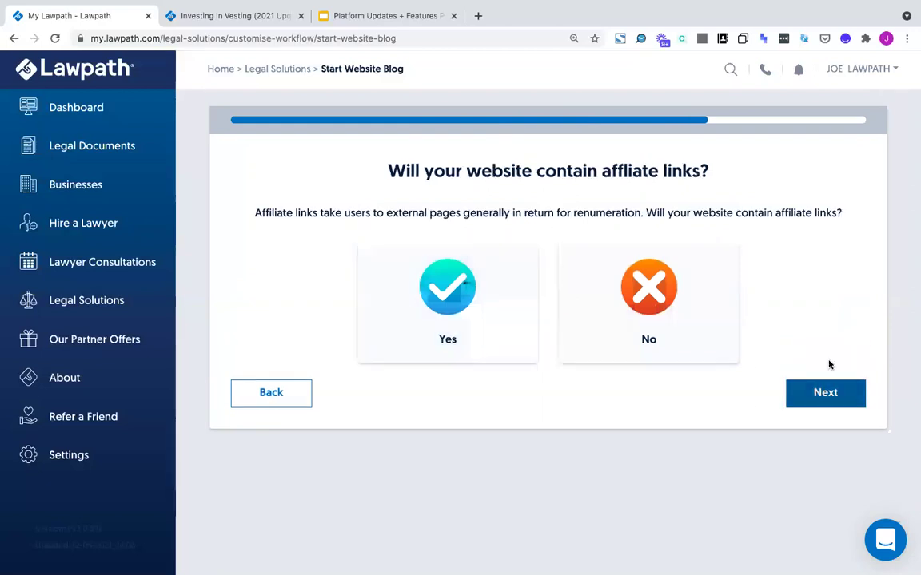
{"action": "left_click", "coordinate": [503, 290]}
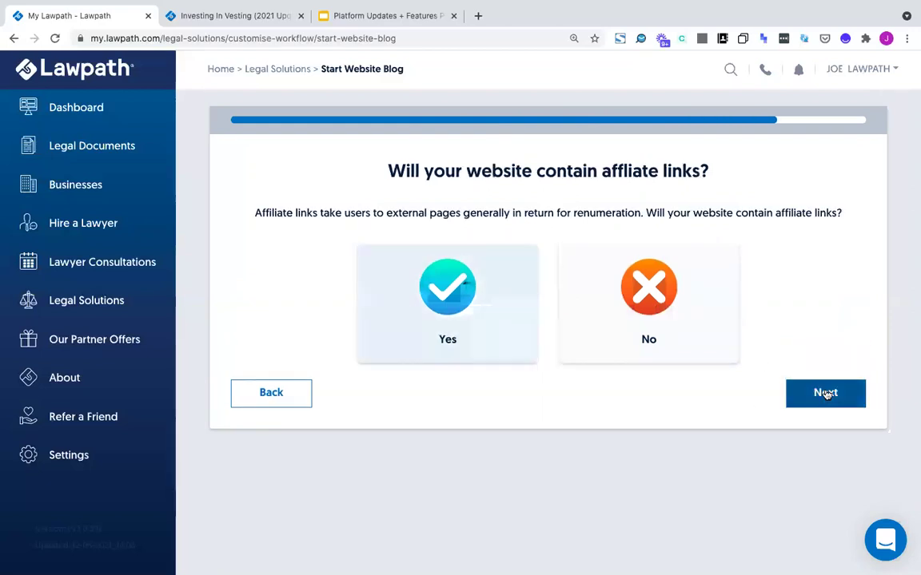
Keep the name Start a website 5 and create the workflow
{"action": "left_click", "coordinate": [827, 394]}
{"action": "left_click", "coordinate": [588, 226]}
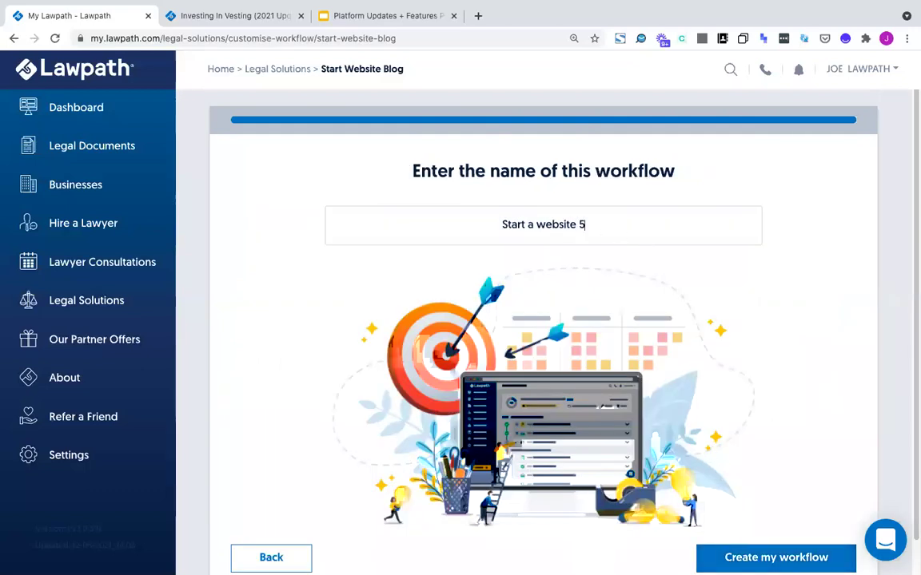
{"action": "left_click", "coordinate": [717, 559]}
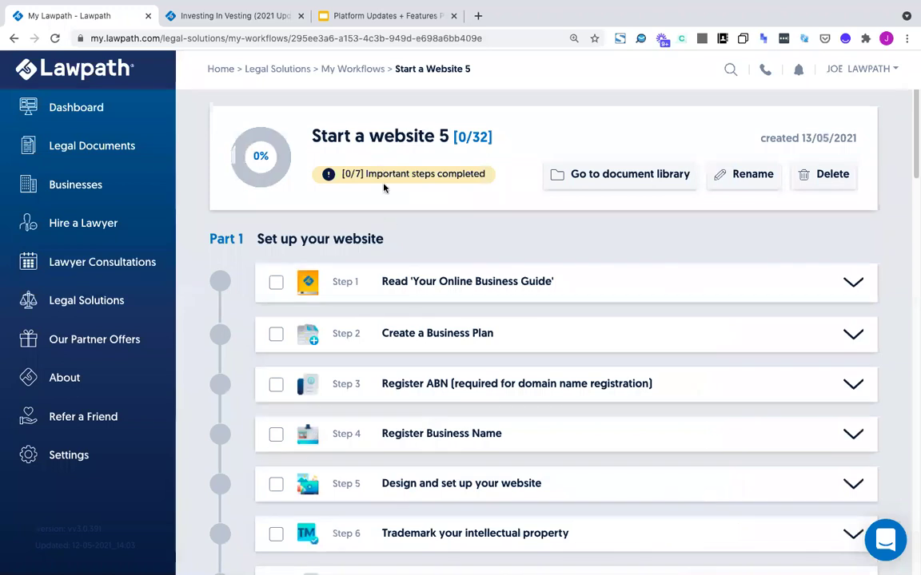
Expand the Create a GDPR Privacy Policy step, read its EU note, then collapse it
{"action": "scroll", "coordinate": [405, 272], "scroll_direction": "down", "scroll_amount": 5}
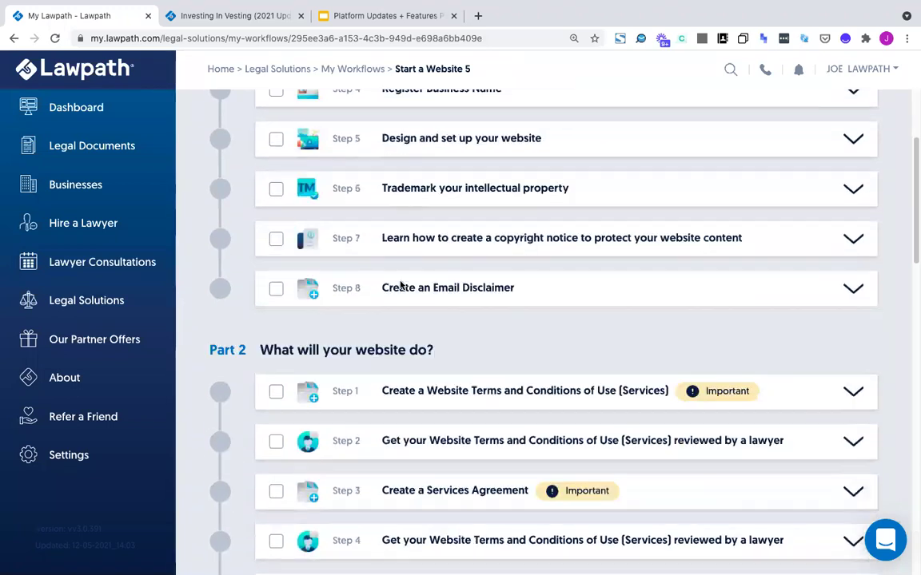
{"action": "scroll", "coordinate": [559, 320], "scroll_direction": "down", "scroll_amount": 1}
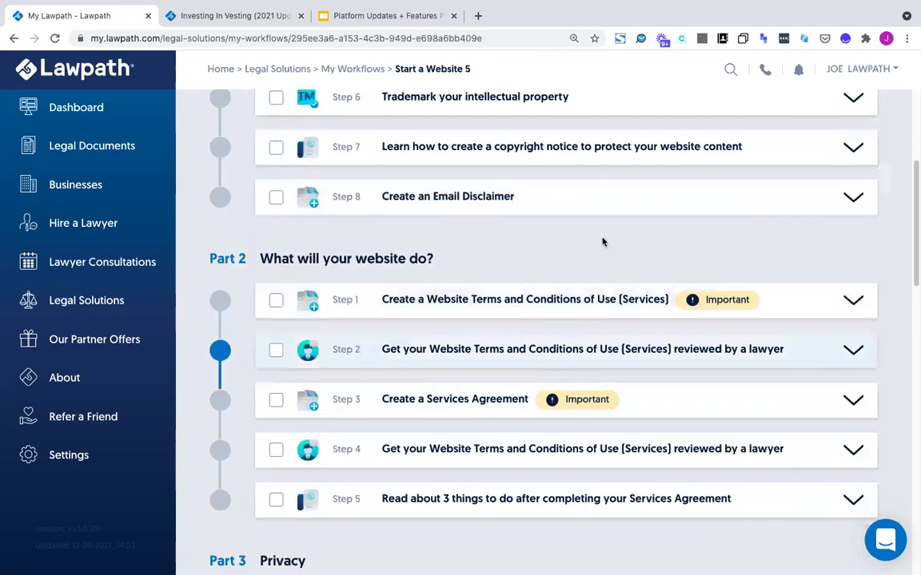
{"action": "scroll", "coordinate": [519, 294], "scroll_direction": "down", "scroll_amount": 4}
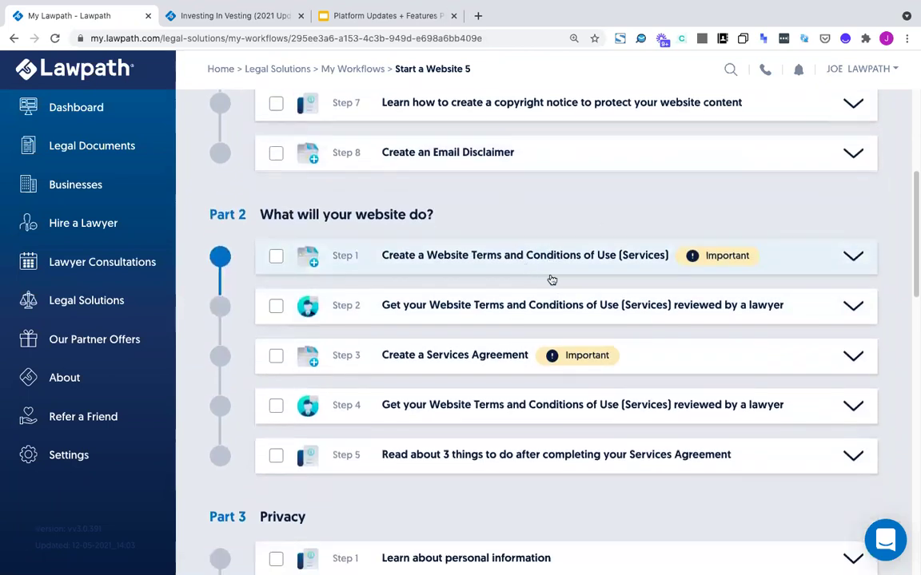
{"action": "scroll", "coordinate": [558, 272], "scroll_direction": "down", "scroll_amount": 1}
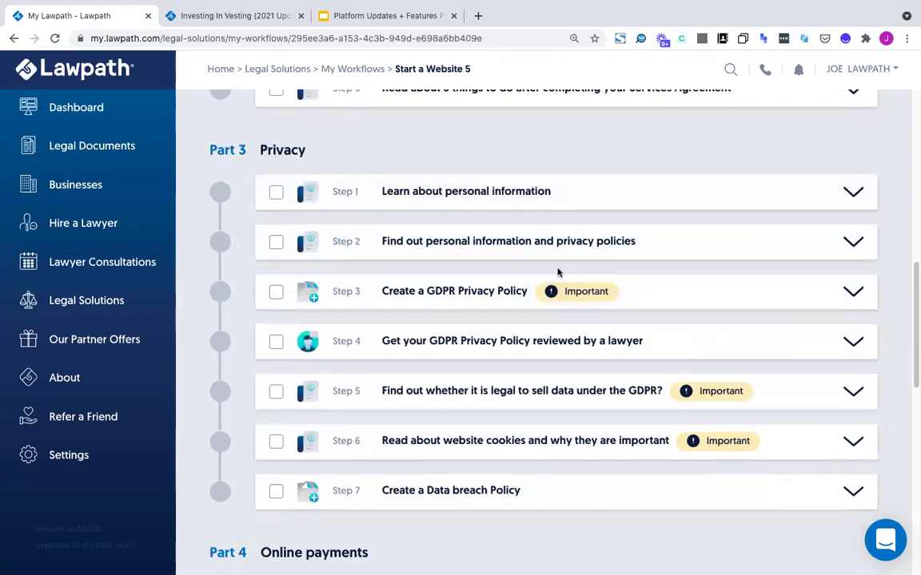
{"action": "left_click", "coordinate": [855, 294]}
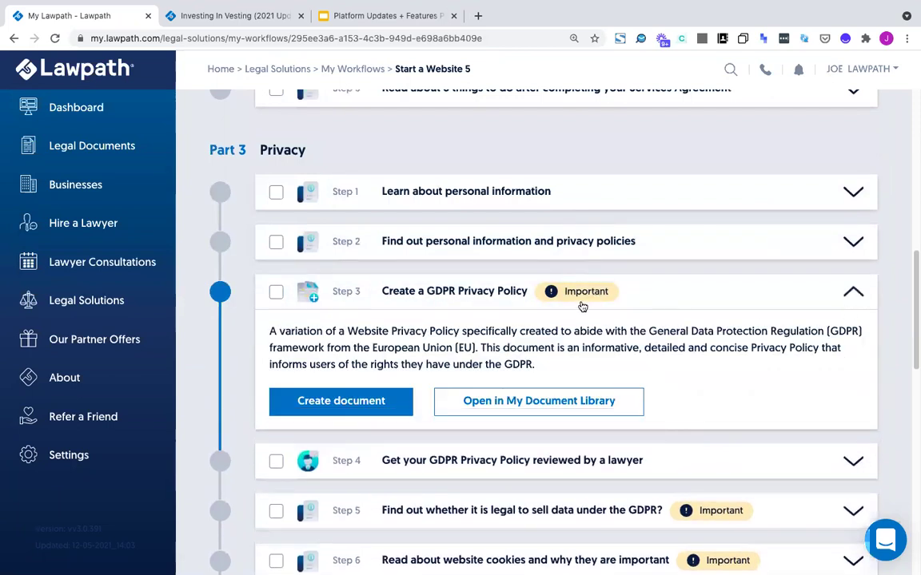
{"action": "left_click_drag", "start_coordinate": [476, 349], "coordinate": [375, 349]}
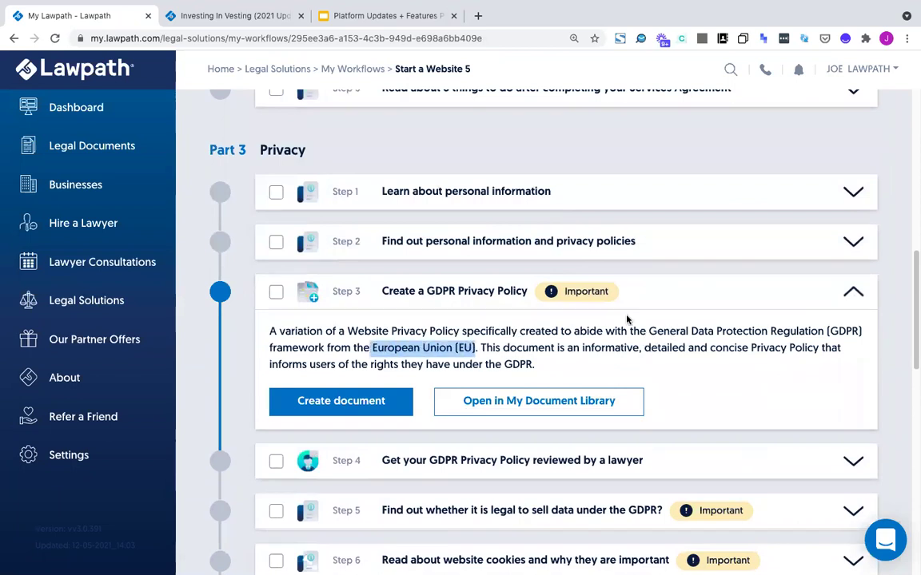
{"action": "left_click", "coordinate": [853, 293]}
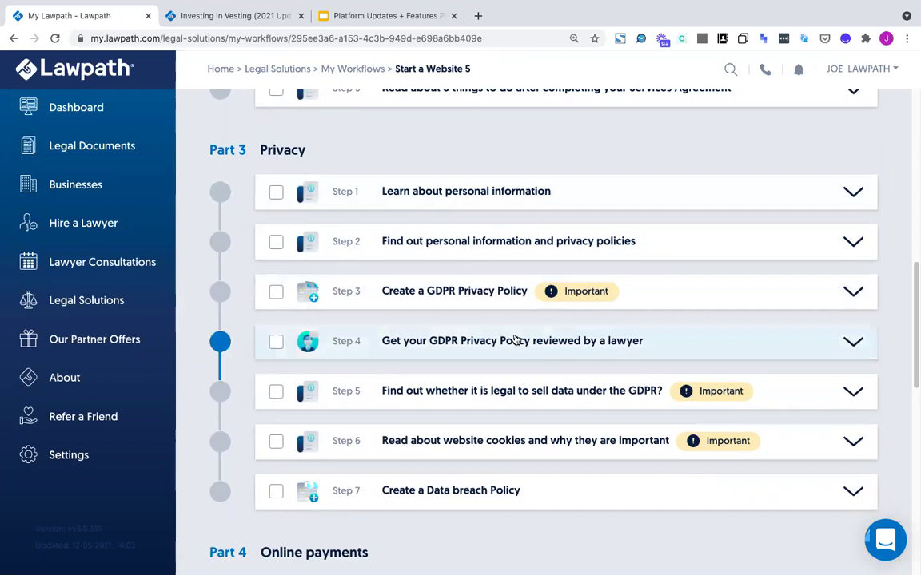
Mark online payment gateway and invoicing software steps done, then return to the dashboard
{"action": "scroll", "coordinate": [390, 284], "scroll_direction": "down", "scroll_amount": 5}
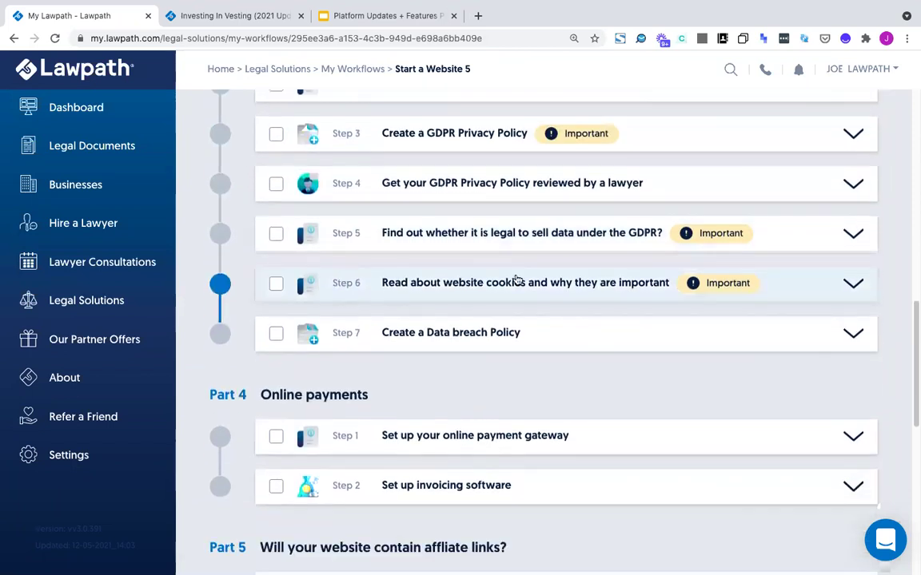
{"action": "scroll", "coordinate": [520, 246], "scroll_direction": "down", "scroll_amount": 5}
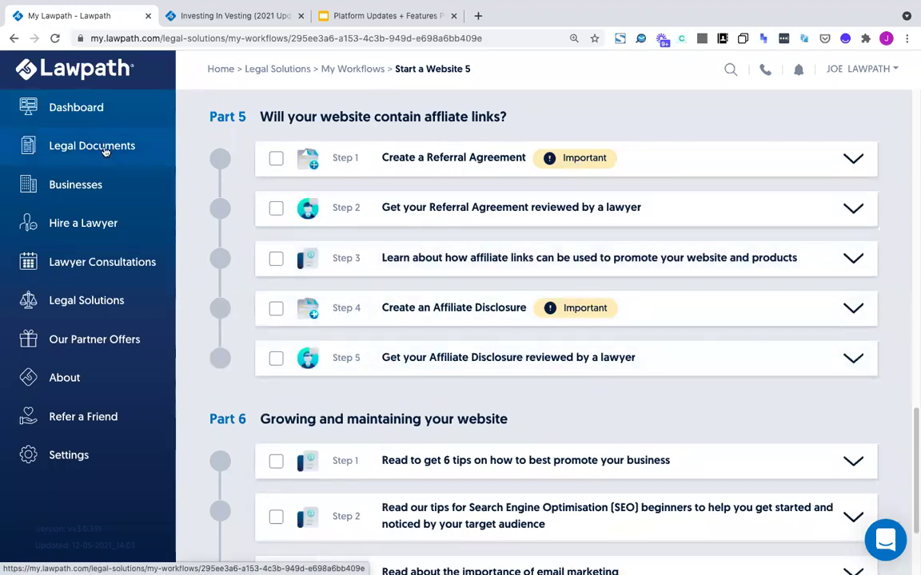
{"action": "scroll", "coordinate": [702, 251], "scroll_direction": "up", "scroll_amount": 1}
{"action": "scroll", "coordinate": [702, 251], "scroll_direction": "up", "scroll_amount": 4}
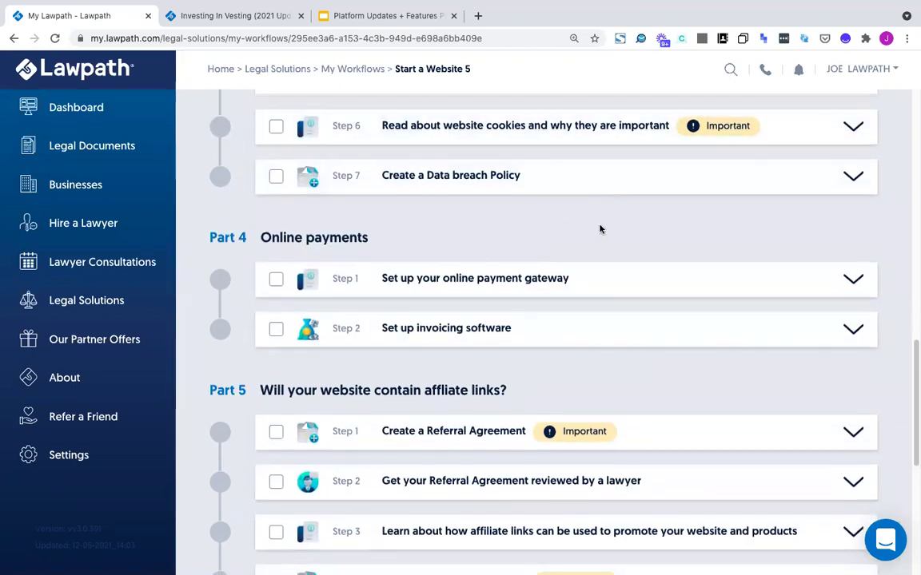
{"action": "left_click", "coordinate": [276, 279]}
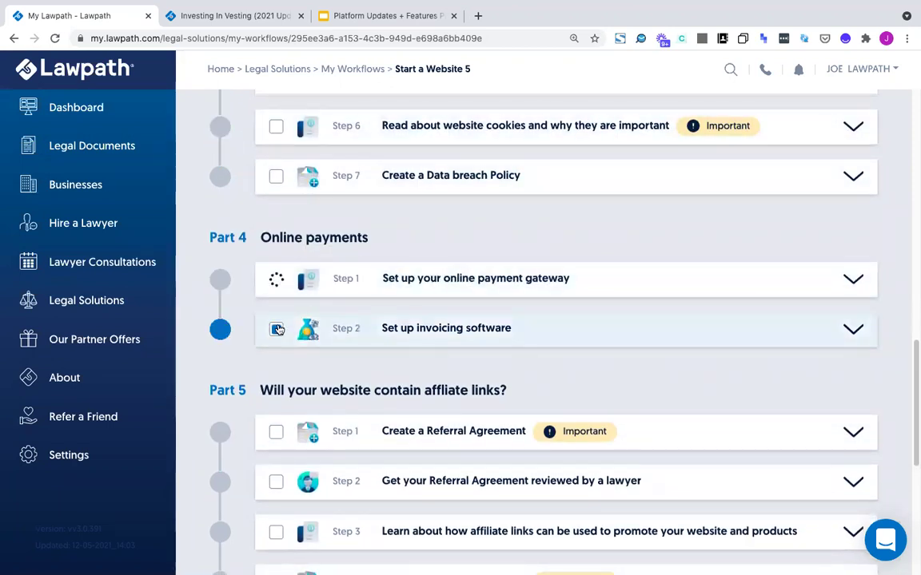
{"action": "left_click", "coordinate": [276, 329]}
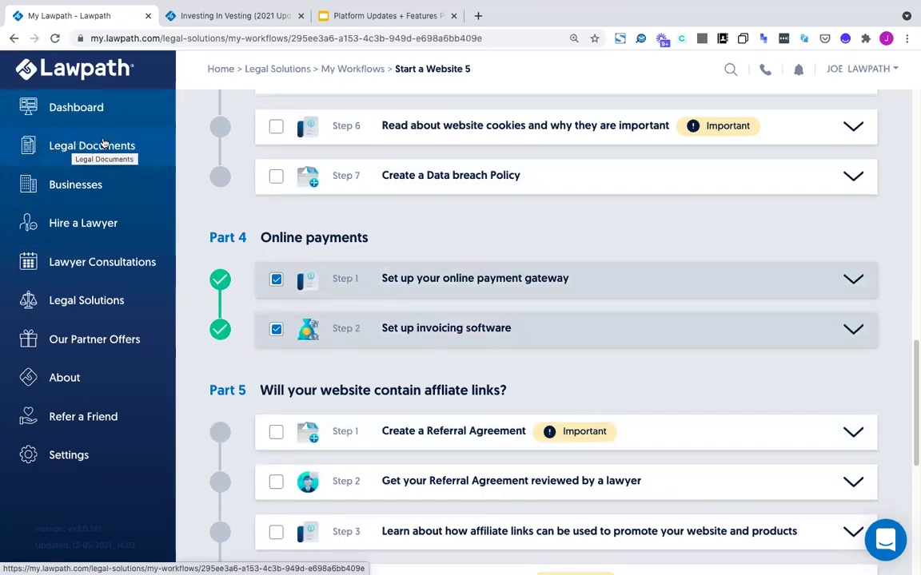
{"action": "left_click", "coordinate": [76, 120]}
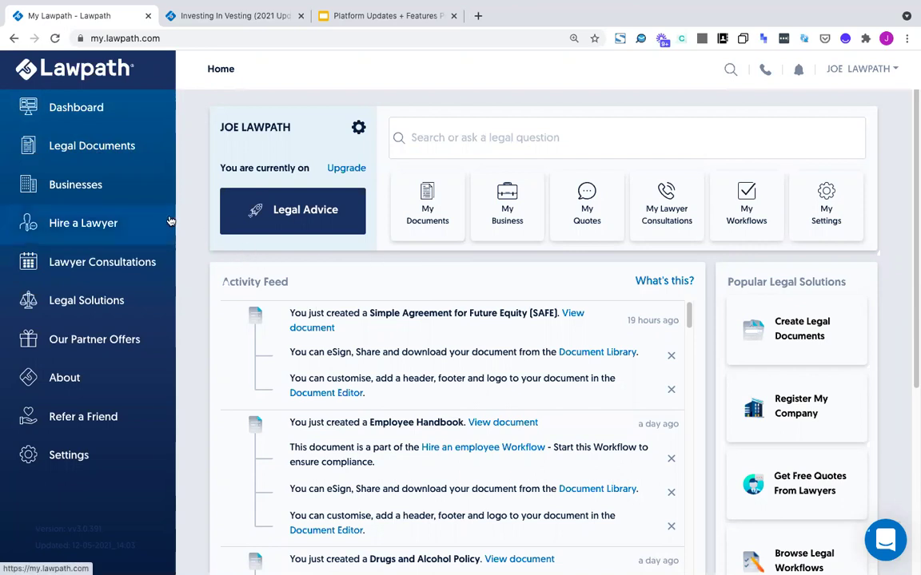
Open Create a Legal Document, then show slide 5, eSignature Updates, in Google Slides
{"action": "mouse_move", "coordinate": [84, 148]}
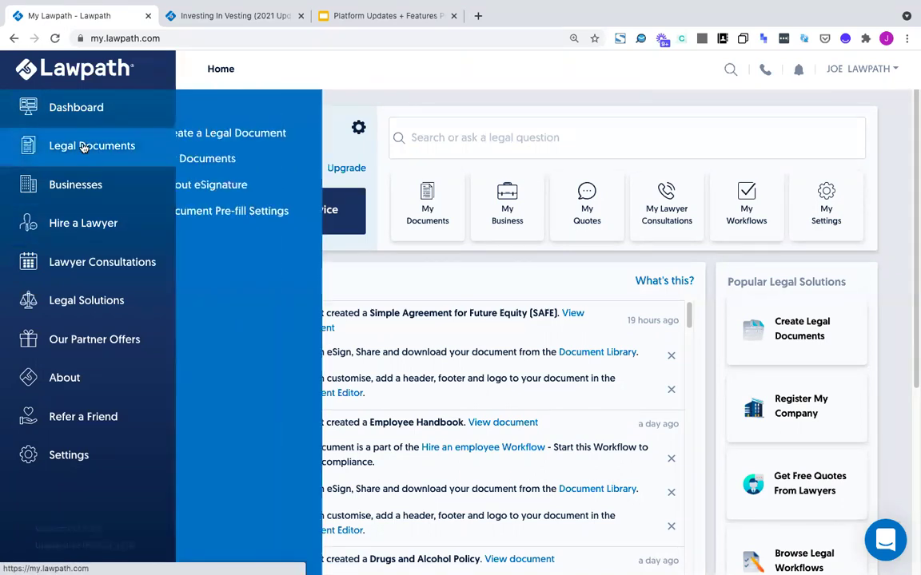
{"action": "left_click", "coordinate": [254, 134]}
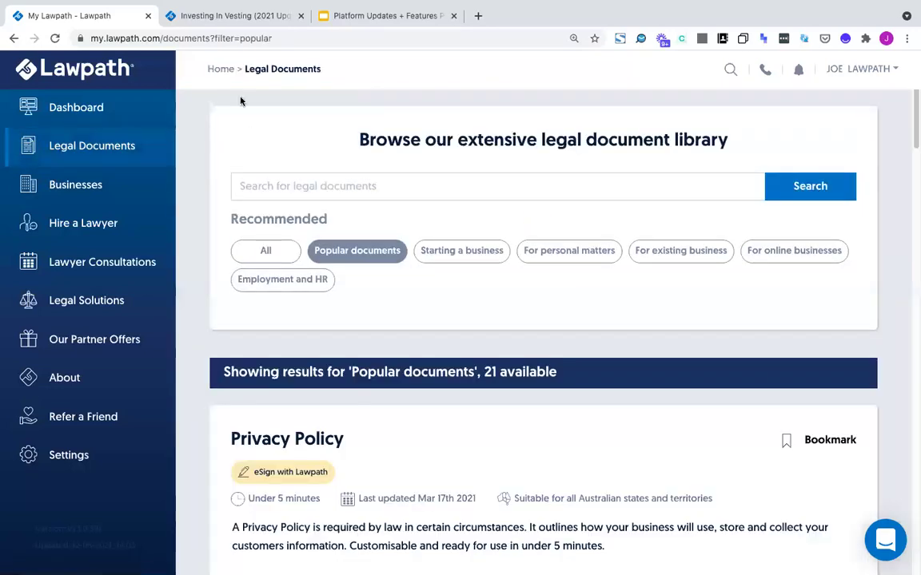
{"action": "left_click", "coordinate": [390, 15]}
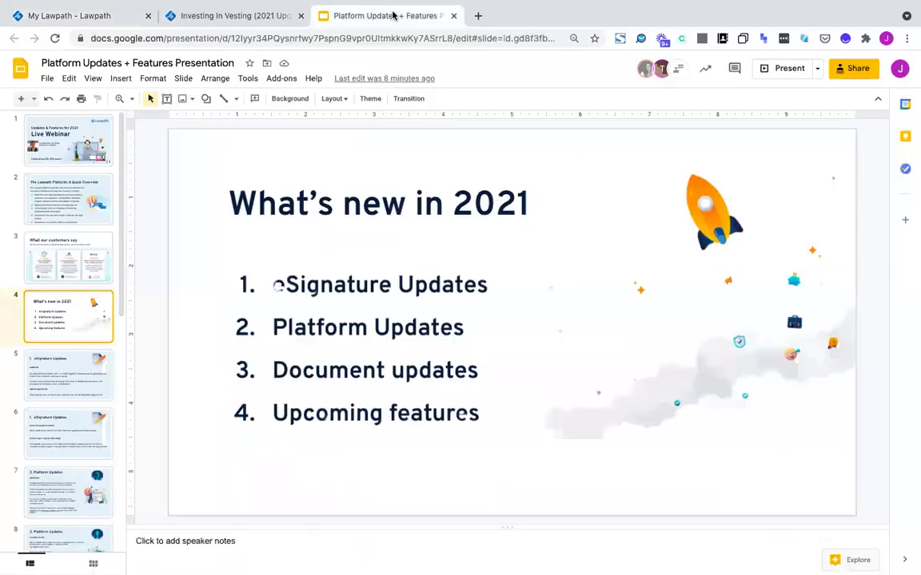
{"action": "left_click", "coordinate": [74, 382]}
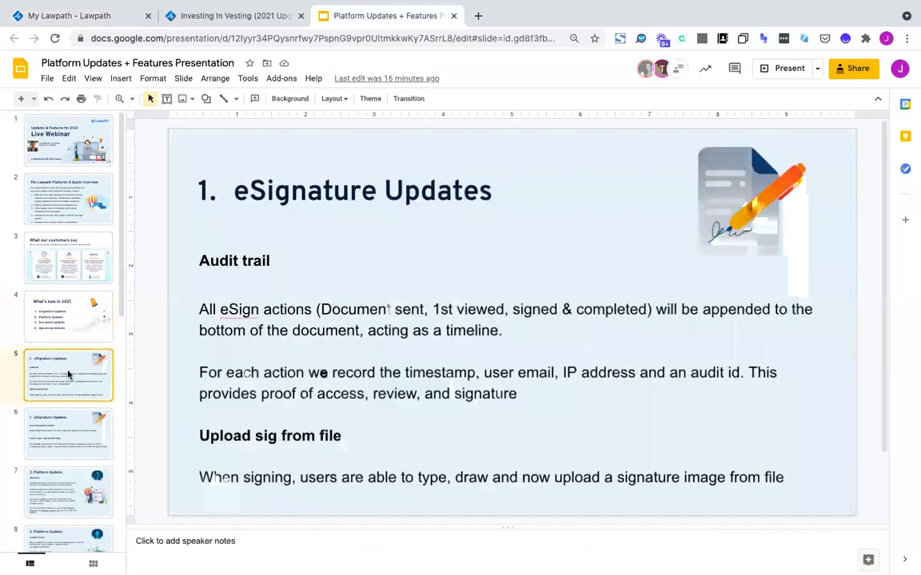
Delete the blank line under Audit trail on the eSignature Updates slide
{"action": "left_click", "coordinate": [226, 274]}
{"action": "key", "text": "BackSpace"}
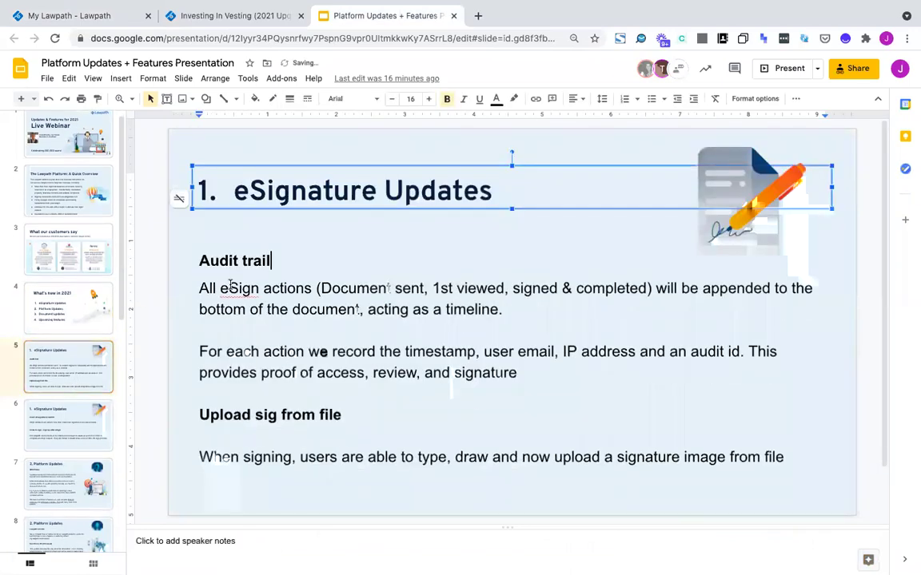
{"action": "left_click", "coordinate": [235, 310]}
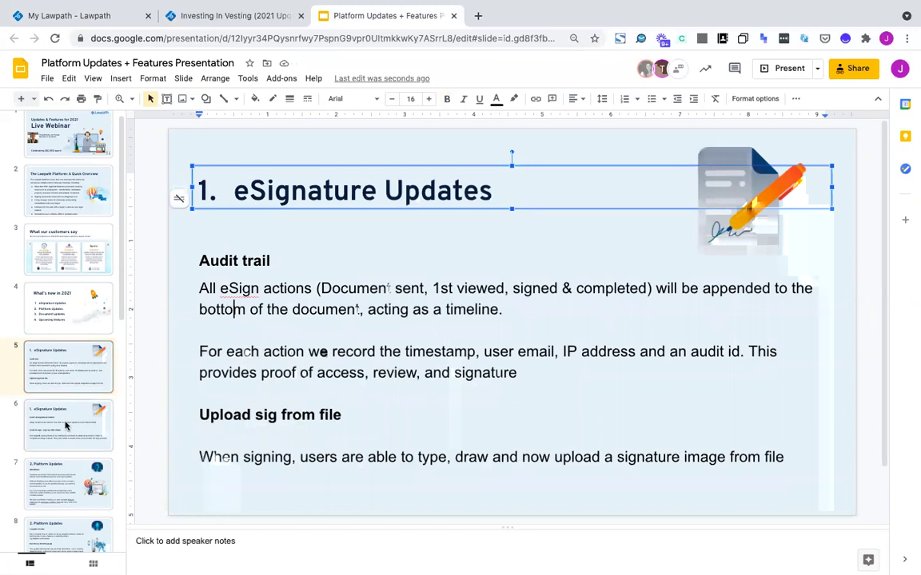
Review slides 6 to 8, then return to the Lawpath legal documents tab
{"action": "left_click", "coordinate": [65, 426]}
{"action": "key", "text": "Down"}
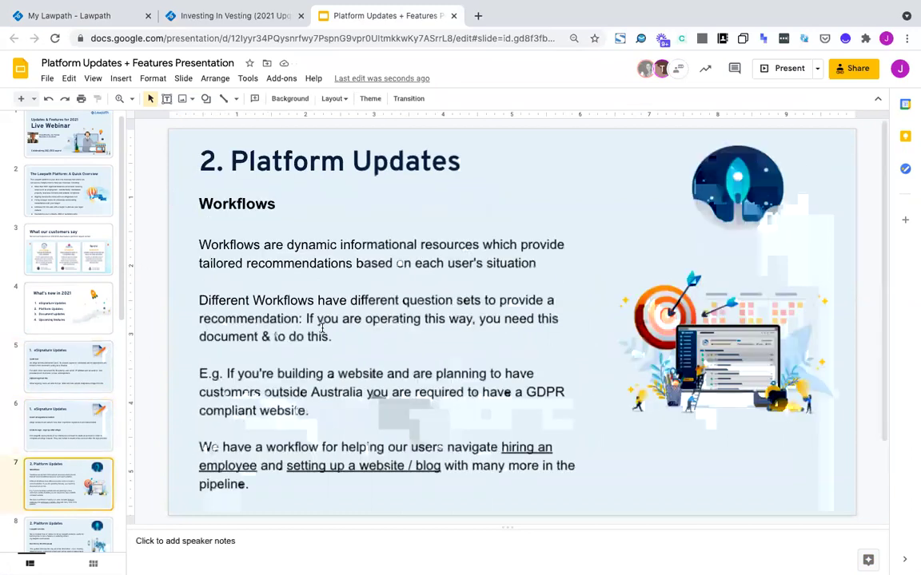
{"action": "scroll", "coordinate": [60, 400], "scroll_direction": "down", "scroll_amount": 1}
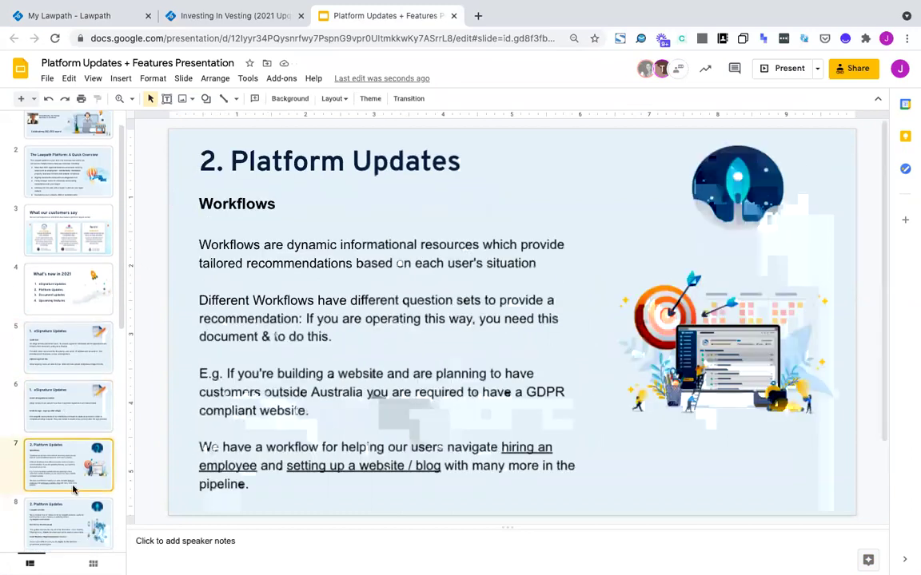
{"action": "key", "text": "Down"}
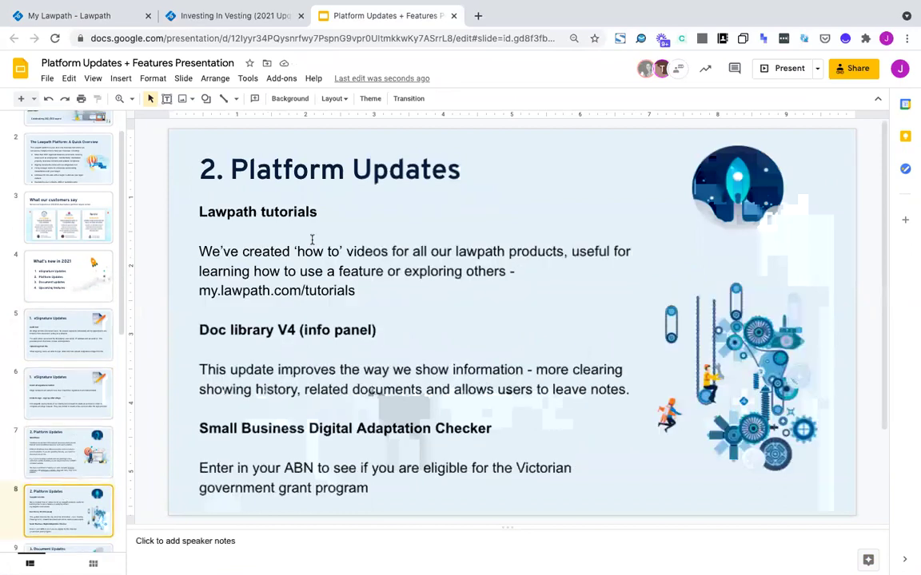
{"action": "left_click", "coordinate": [309, 236]}
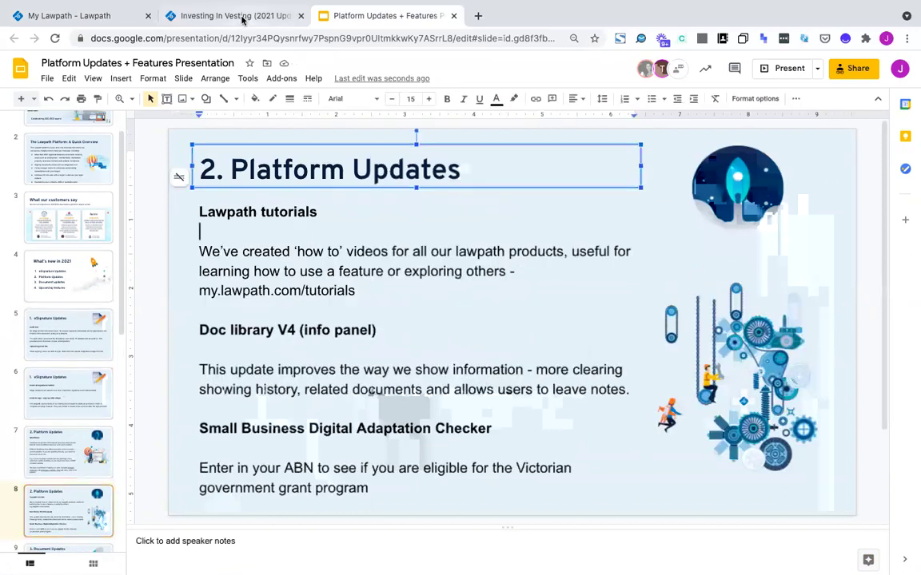
{"action": "left_click", "coordinate": [243, 17]}
{"action": "left_click", "coordinate": [102, 16]}
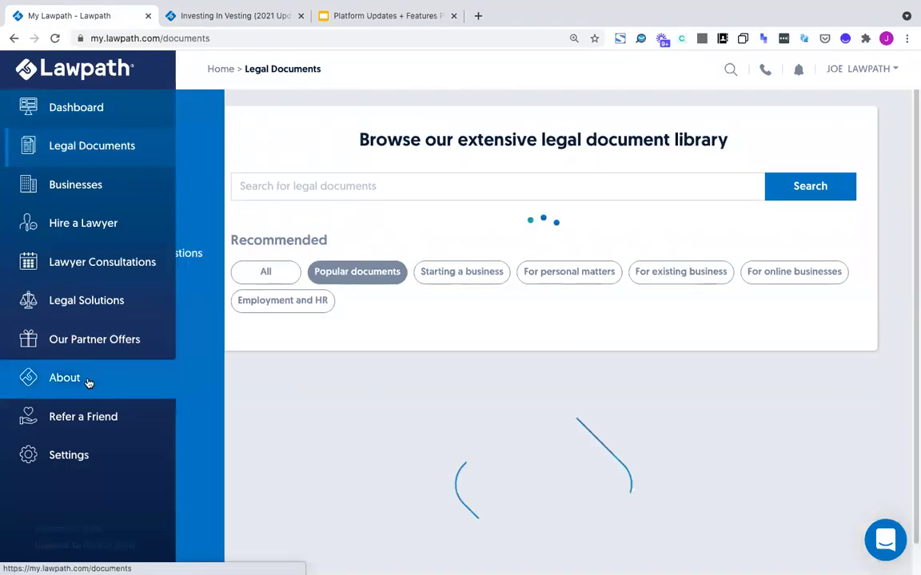
Browse the About > Platform Tutorials videos, then open Create a Legal Document
{"action": "left_click", "coordinate": [88, 380]}
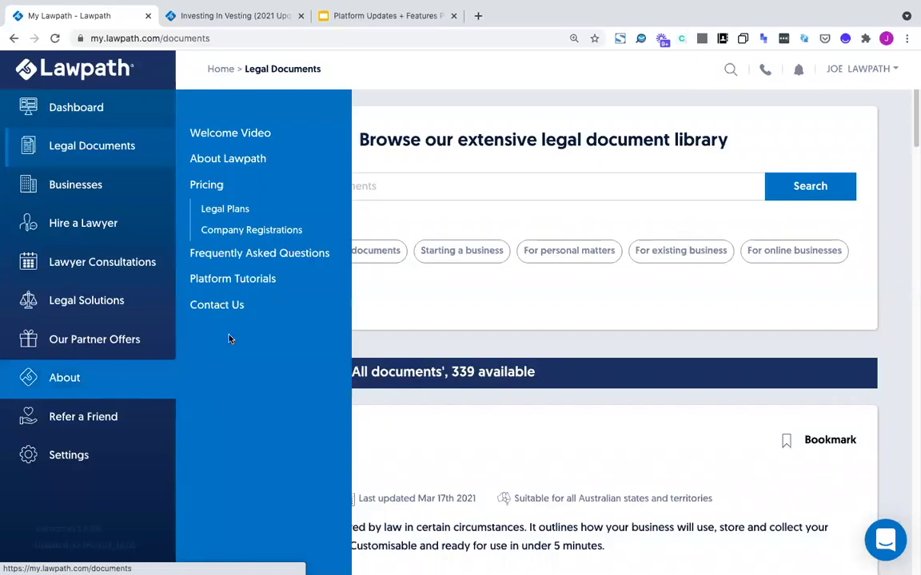
{"action": "left_click", "coordinate": [222, 277]}
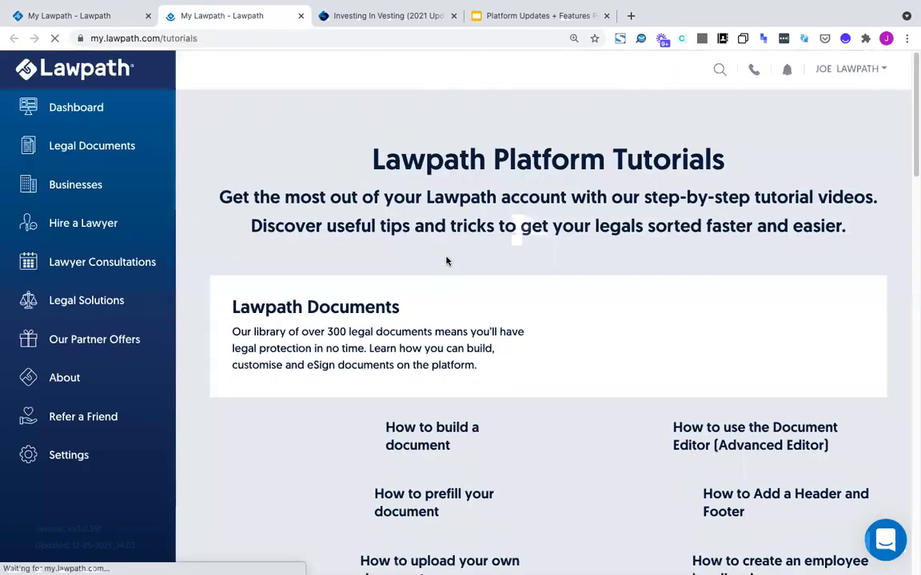
{"action": "scroll", "coordinate": [446, 262], "scroll_direction": "down", "scroll_amount": 3}
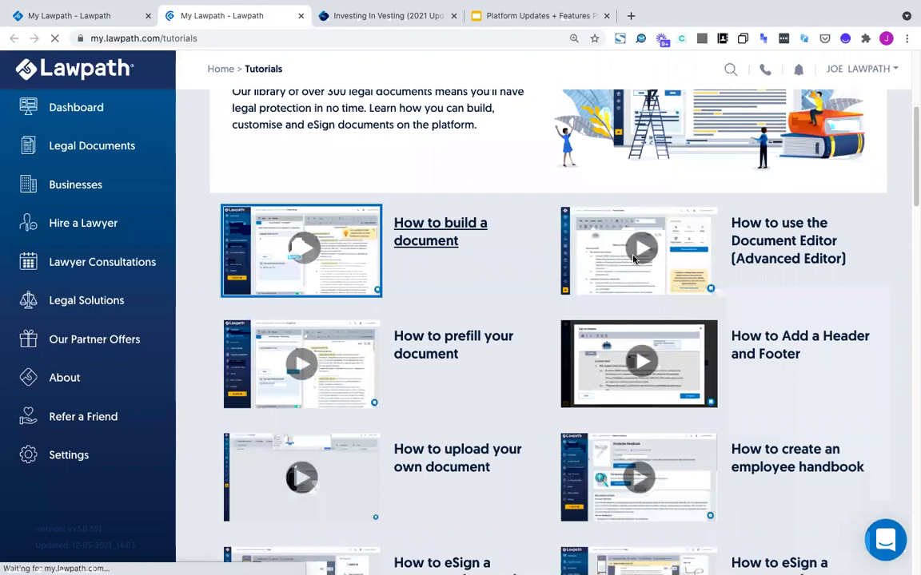
{"action": "scroll", "coordinate": [639, 271], "scroll_direction": "down", "scroll_amount": 1}
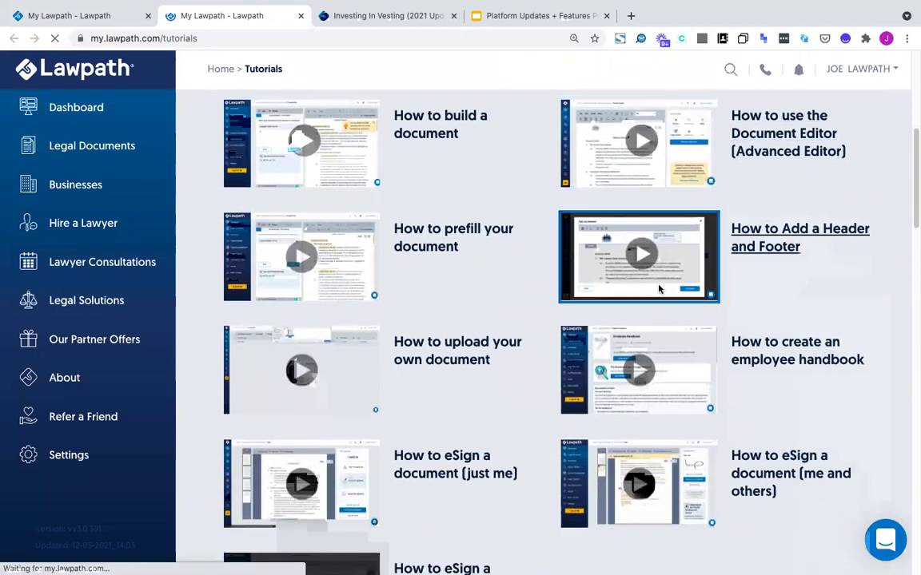
{"action": "scroll", "coordinate": [658, 288], "scroll_direction": "down", "scroll_amount": 9}
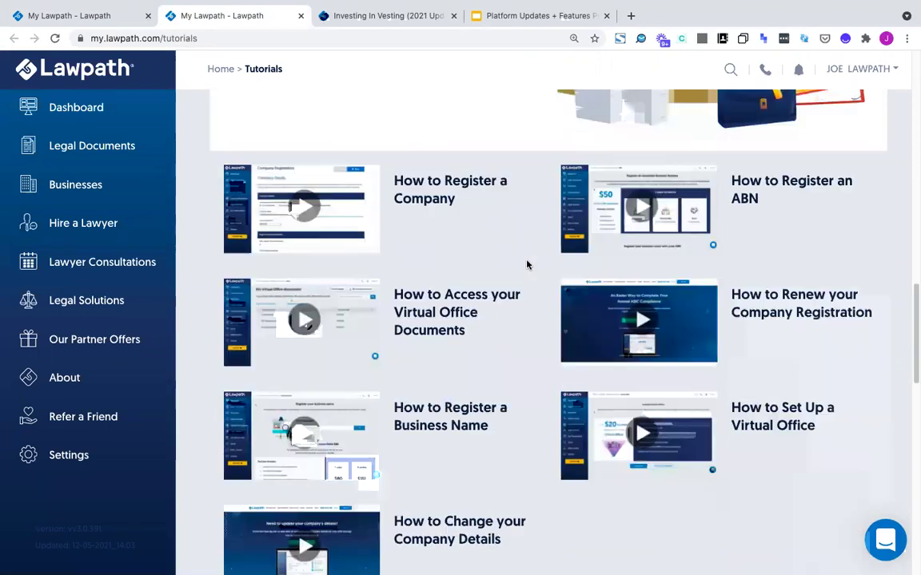
{"action": "scroll", "coordinate": [526, 264], "scroll_direction": "down", "scroll_amount": 4}
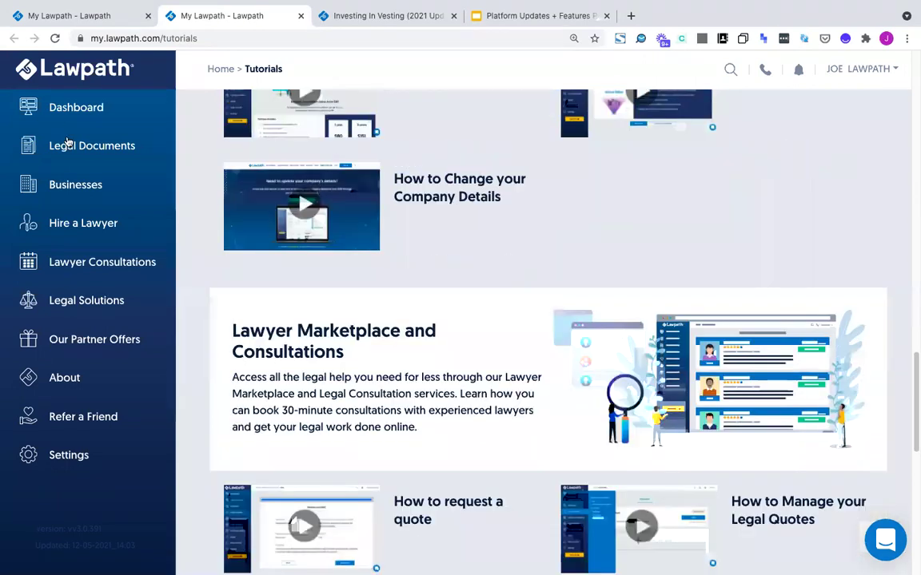
{"action": "scroll", "coordinate": [80, 150], "scroll_direction": "down", "scroll_amount": 2}
{"action": "scroll", "coordinate": [89, 158], "scroll_direction": "up", "scroll_amount": 1}
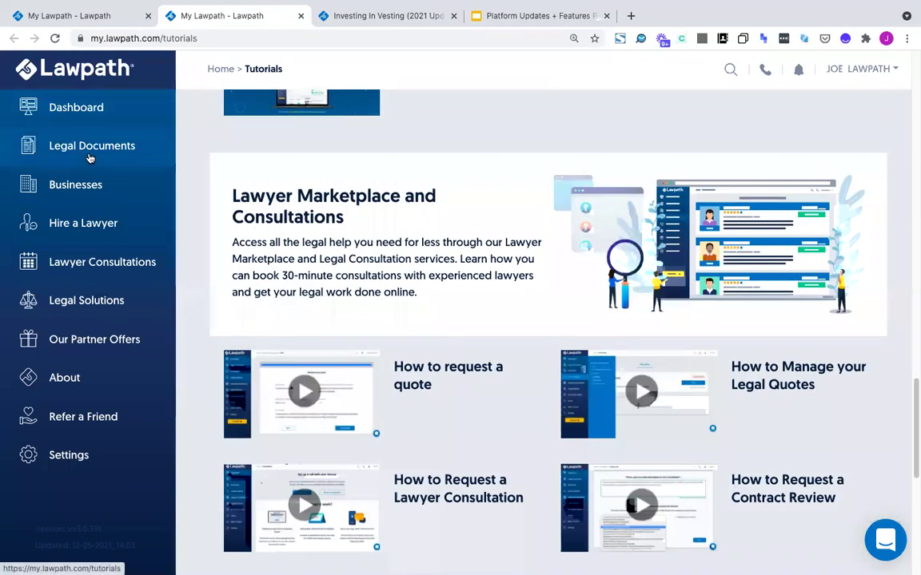
{"action": "mouse_move", "coordinate": [89, 157]}
{"action": "left_click", "coordinate": [218, 144]}
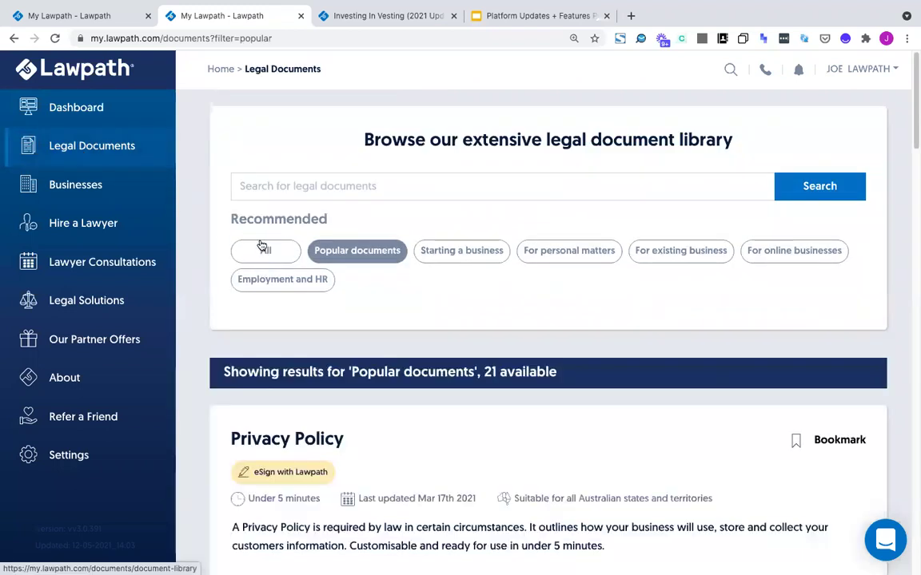
Switch the library filter to All documents and highlight the Browse heading
{"action": "left_click", "coordinate": [262, 250]}
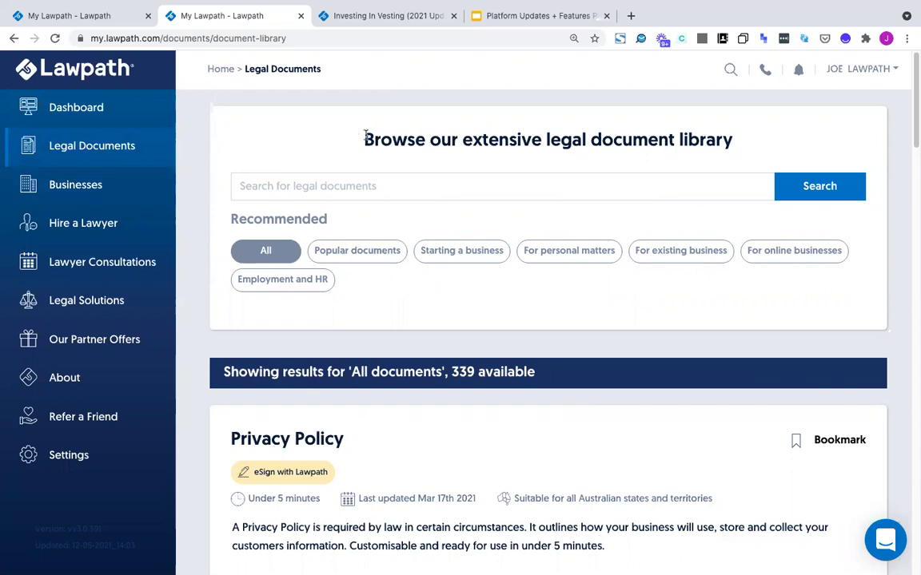
{"action": "left_click_drag", "start_coordinate": [740, 143], "coordinate": [248, 123]}
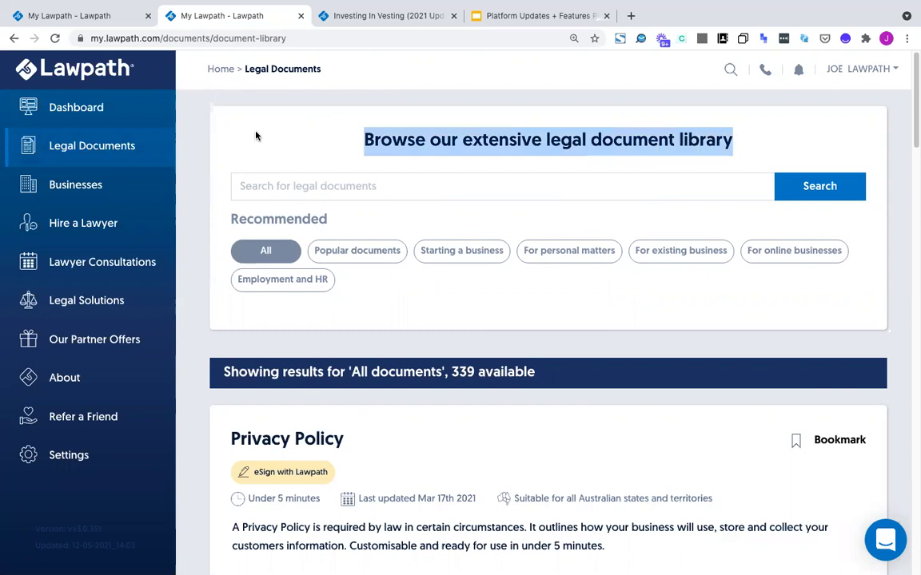
{"action": "left_click", "coordinate": [255, 136]}
{"action": "left_click_drag", "start_coordinate": [339, 139], "coordinate": [762, 154]}
{"action": "left_click", "coordinate": [361, 142]}
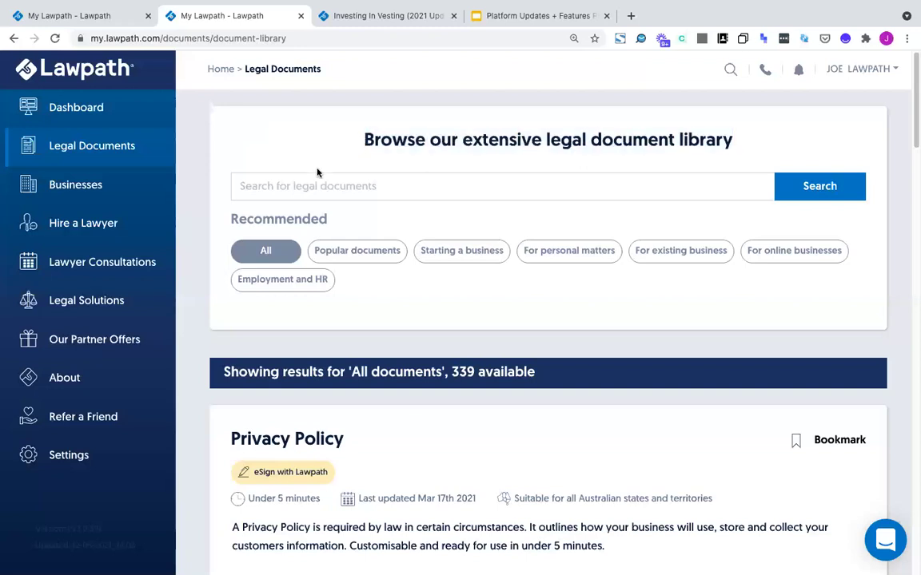
{"action": "double_click", "coordinate": [390, 140]}
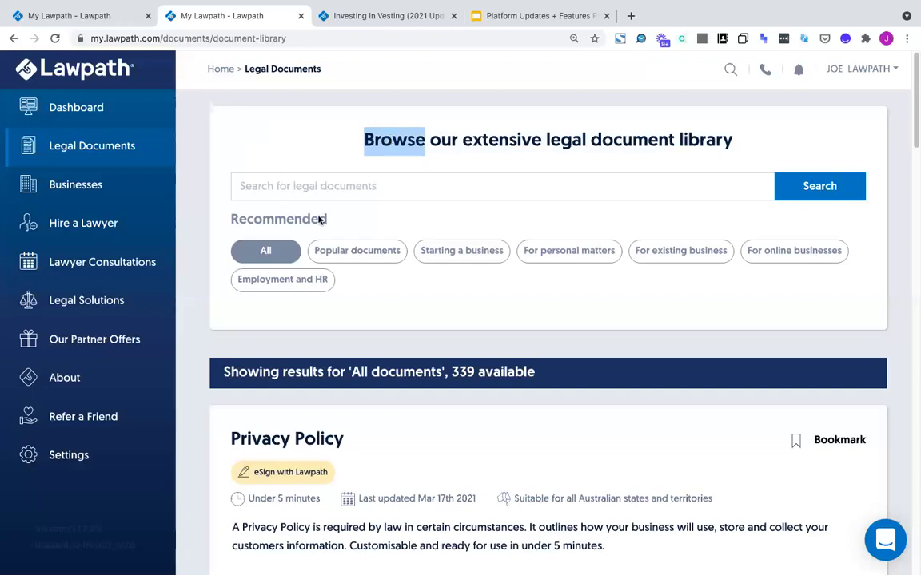
Highlight the 339 available count and briefly open and close the chat panel
{"action": "left_click_drag", "start_coordinate": [450, 372], "coordinate": [554, 376]}
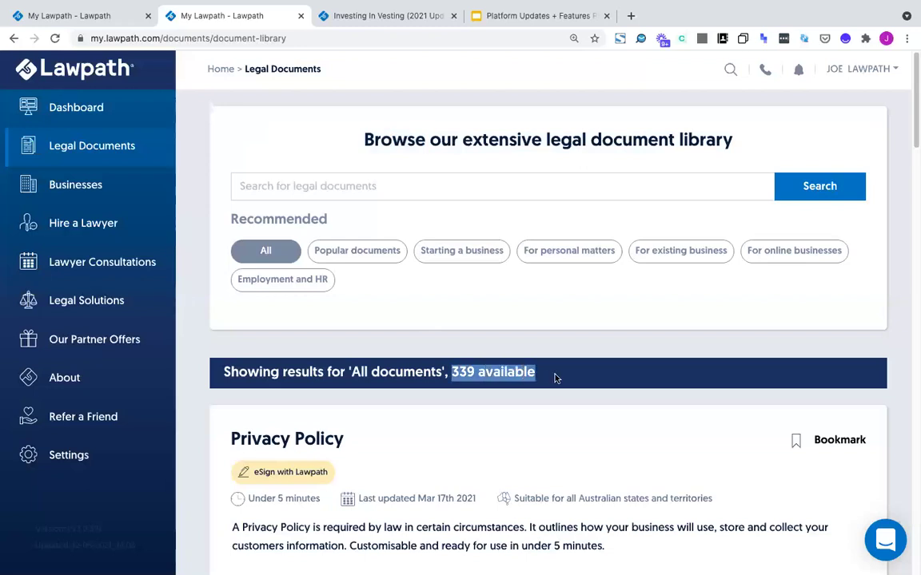
{"action": "triple_click", "coordinate": [467, 370]}
{"action": "triple_click", "coordinate": [467, 370]}
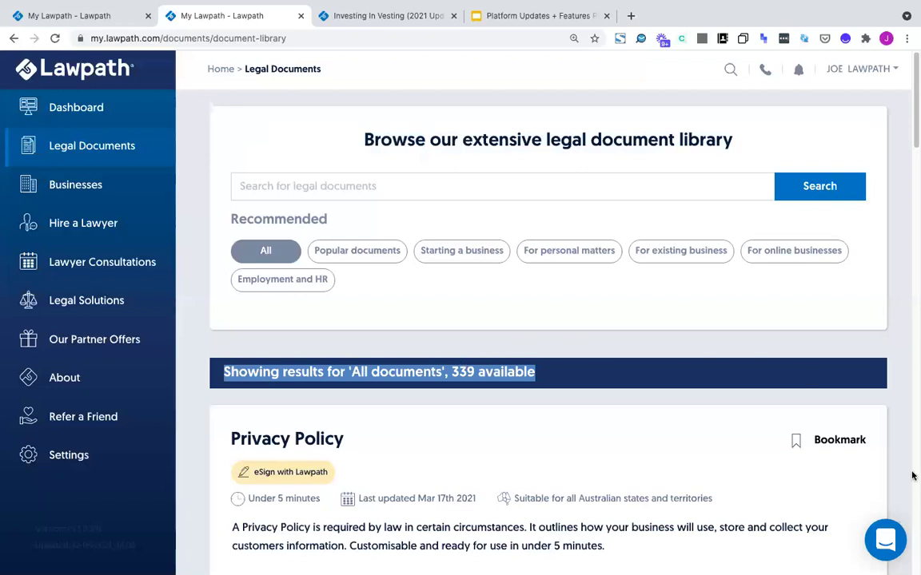
{"action": "left_click", "coordinate": [885, 540]}
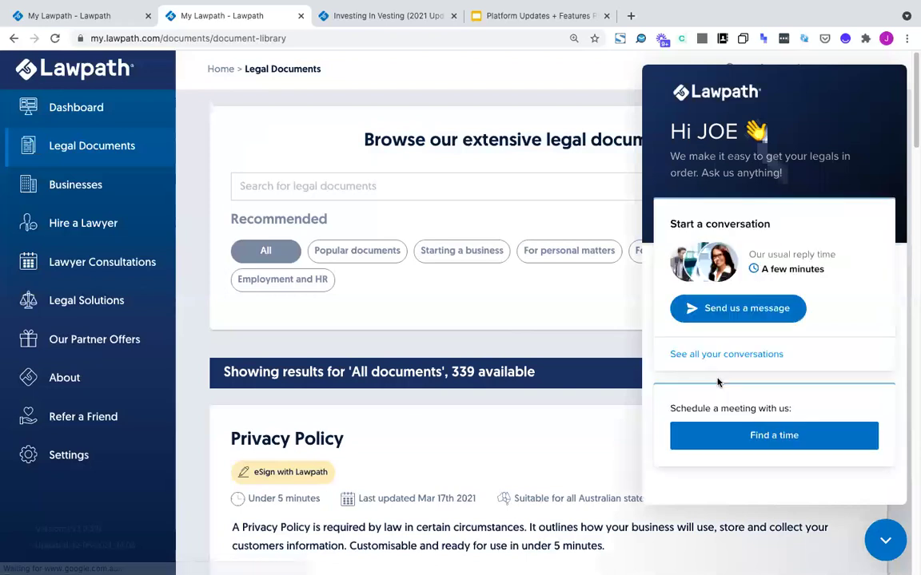
{"action": "left_click", "coordinate": [887, 543]}
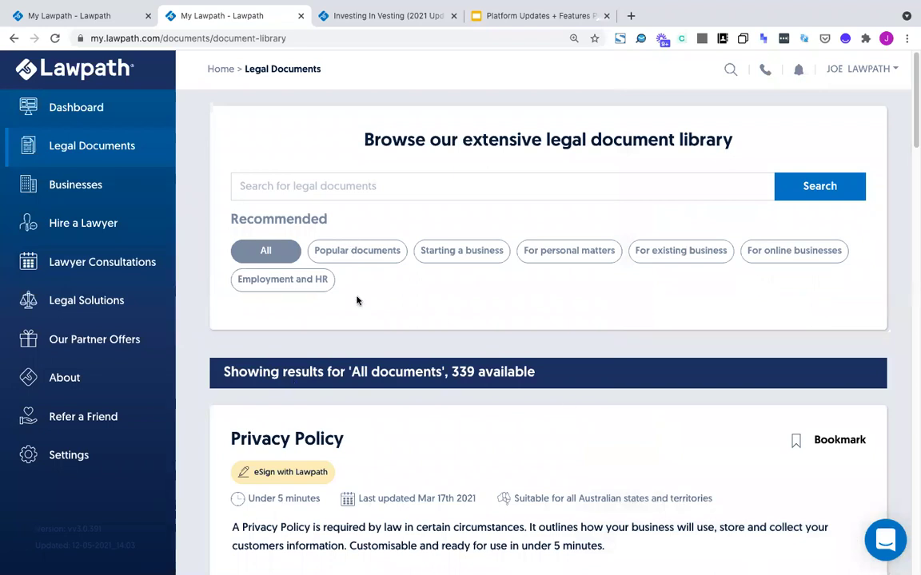
{"action": "left_click_drag", "start_coordinate": [449, 372], "coordinate": [478, 376]}
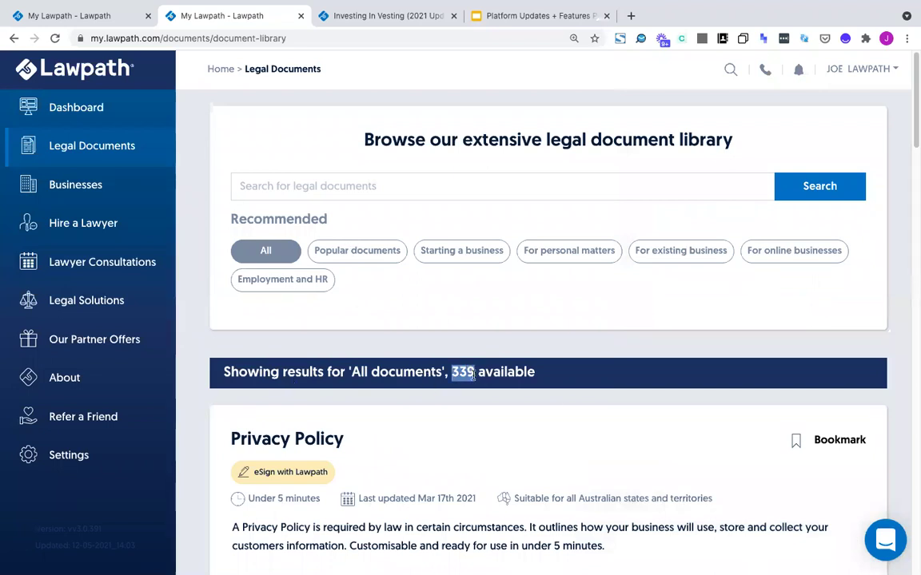
{"action": "left_click", "coordinate": [295, 187]}
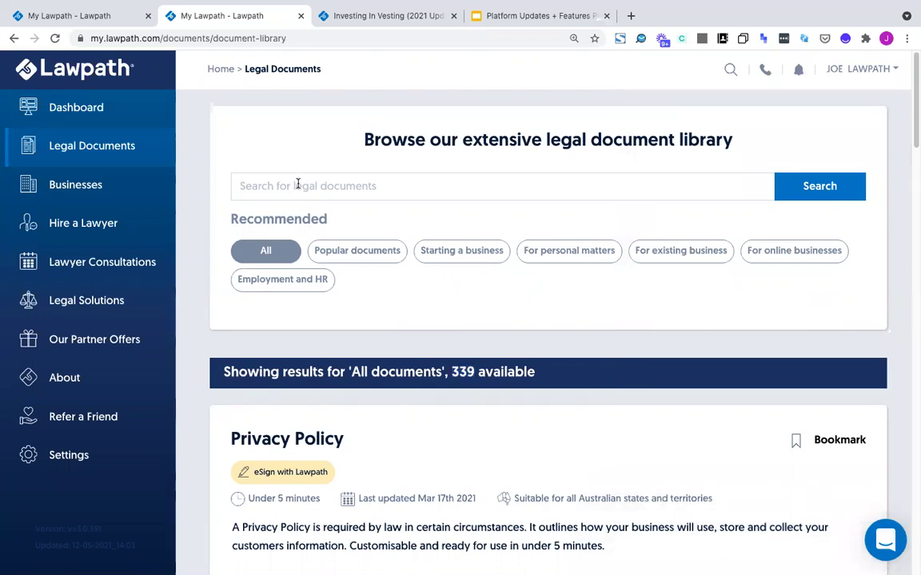
Search the library for 'share' and scroll through suggestions like Share Certificate and Shareholders Agreement
{"action": "type", "text": "share"}
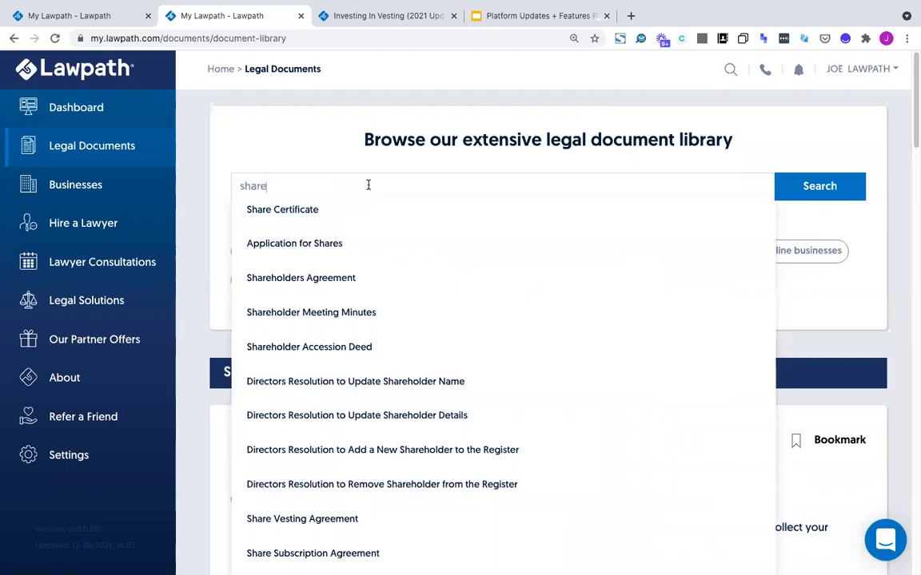
{"action": "scroll", "coordinate": [344, 195], "scroll_direction": "down", "scroll_amount": 1}
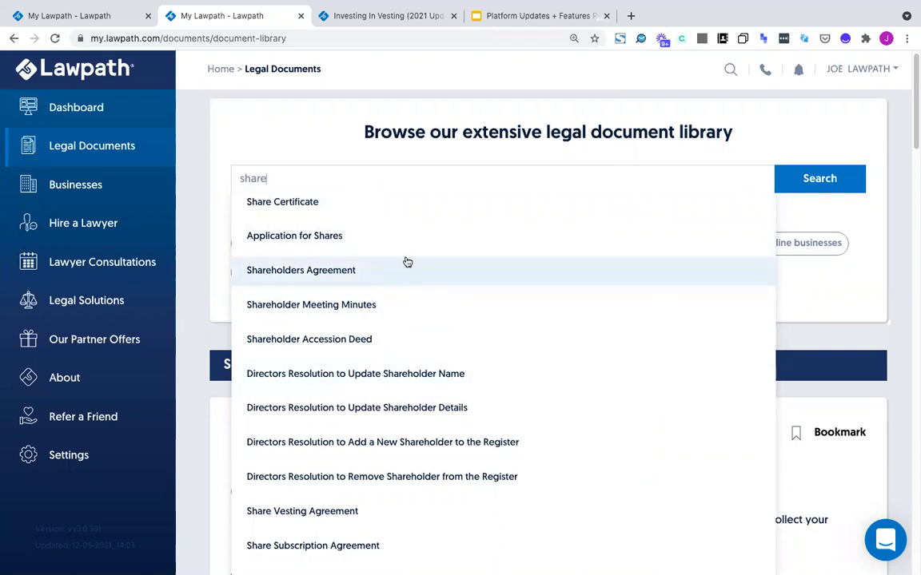
{"action": "scroll", "coordinate": [377, 351], "scroll_direction": "down", "scroll_amount": 1}
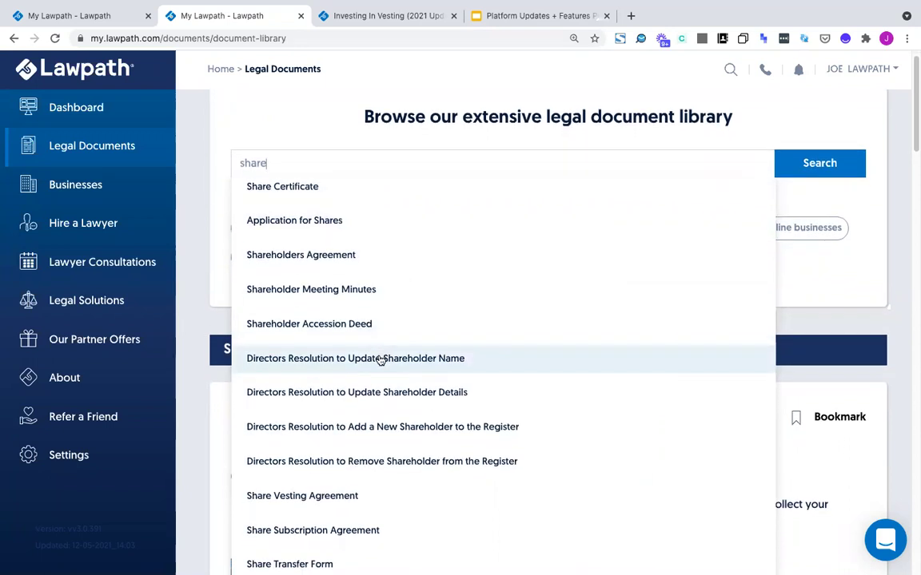
{"action": "scroll", "coordinate": [357, 342], "scroll_direction": "down", "scroll_amount": 1}
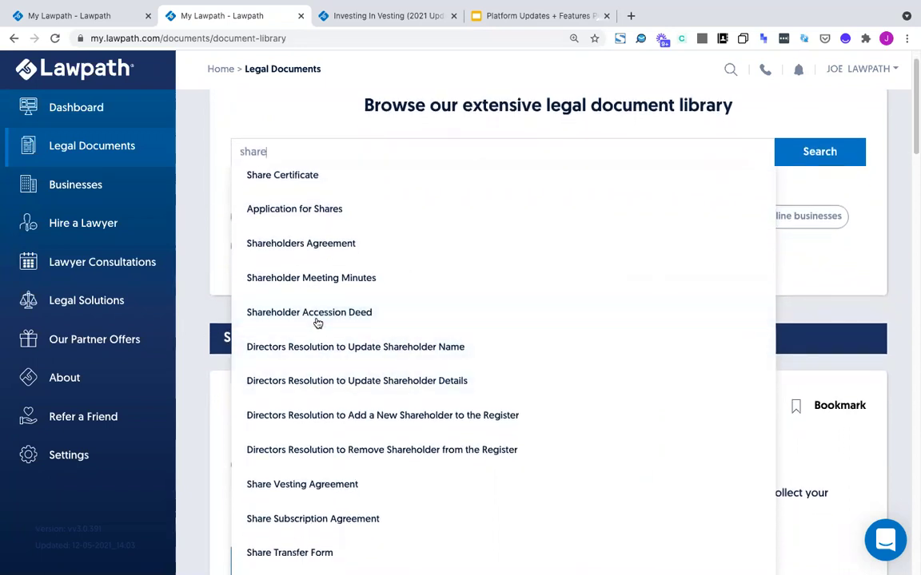
{"action": "scroll", "coordinate": [341, 524], "scroll_direction": "down", "scroll_amount": 1}
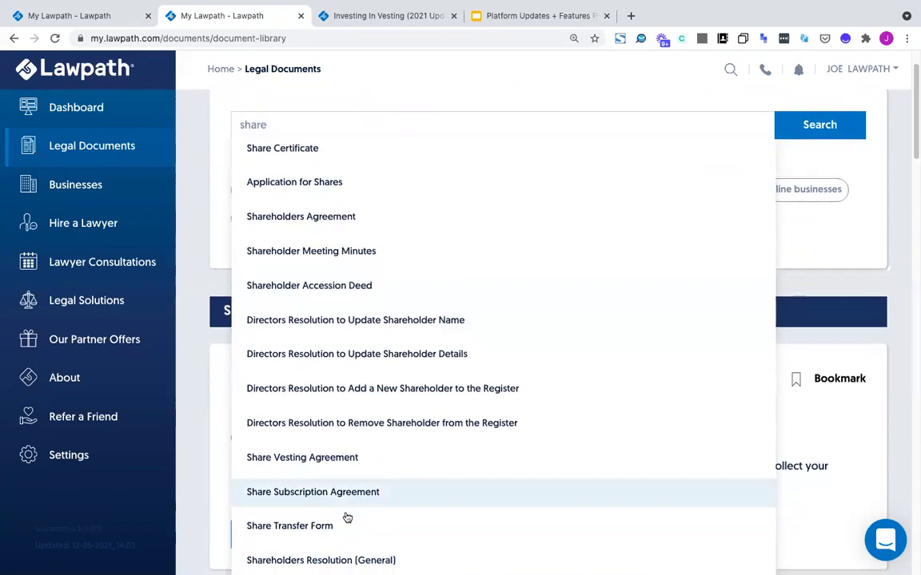
{"action": "scroll", "coordinate": [347, 519], "scroll_direction": "down", "scroll_amount": 1}
{"action": "scroll", "coordinate": [345, 520], "scroll_direction": "down", "scroll_amount": 1}
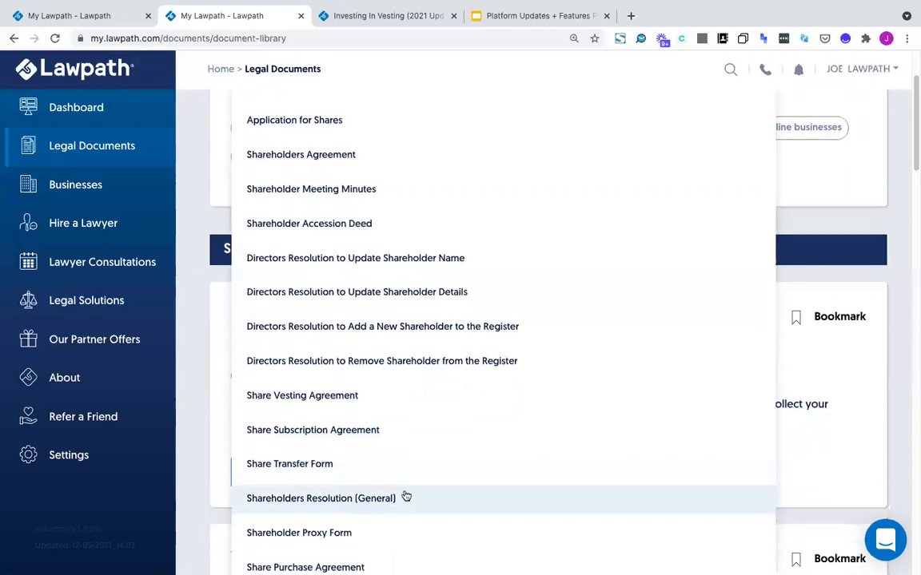
{"action": "scroll", "coordinate": [372, 538], "scroll_direction": "down", "scroll_amount": 3}
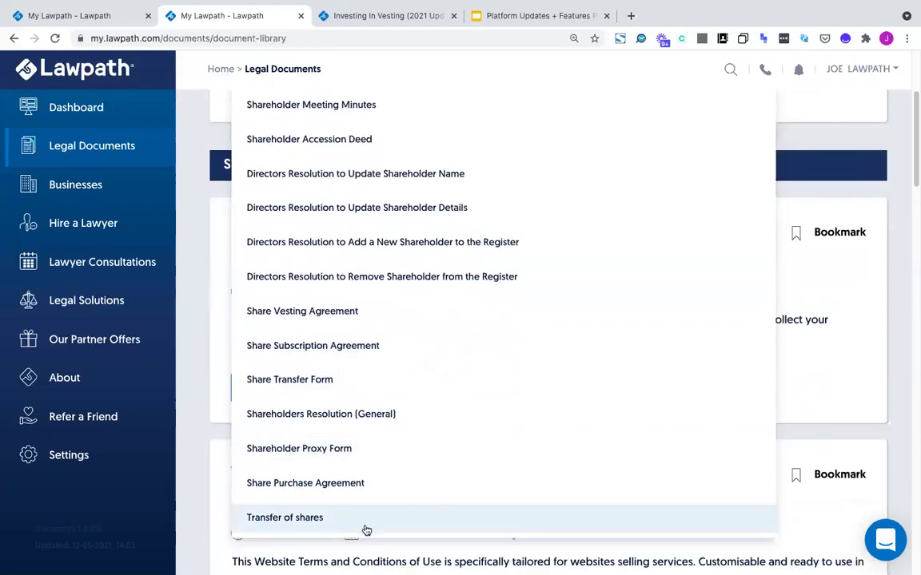
{"action": "scroll", "coordinate": [352, 224], "scroll_direction": "up", "scroll_amount": 3}
{"action": "double_click", "coordinate": [313, 180]}
Search 'empl' to browse employment document suggestions, then replace the query with 'contrac'
{"action": "type", "text": "employ"}
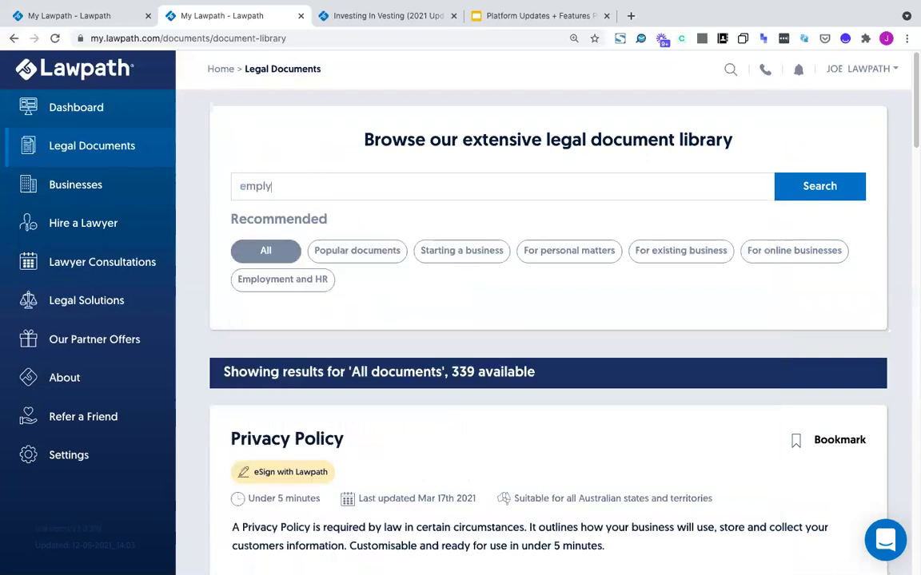
{"action": "key", "text": "BackSpace"}
{"action": "key", "text": "BackSpace"}
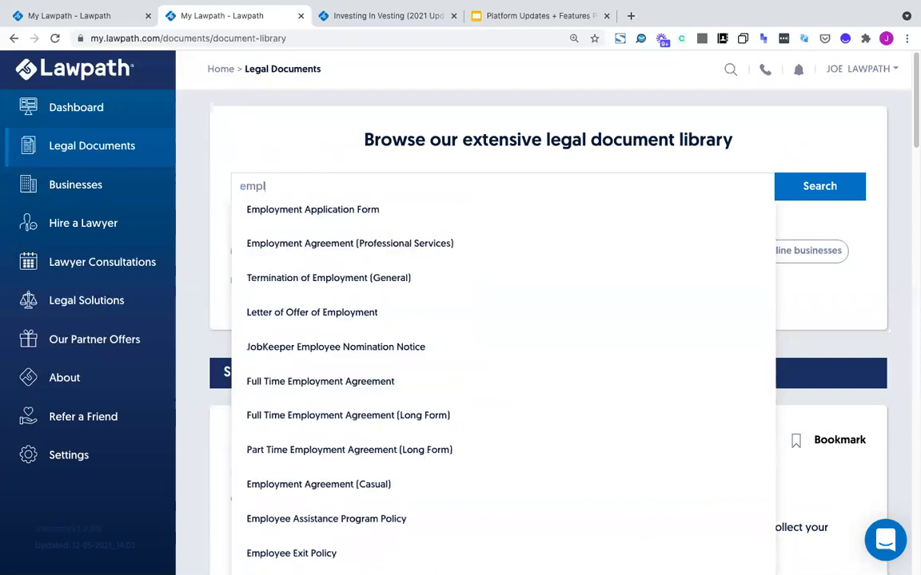
{"action": "scroll", "coordinate": [452, 224], "scroll_direction": "down", "scroll_amount": 1}
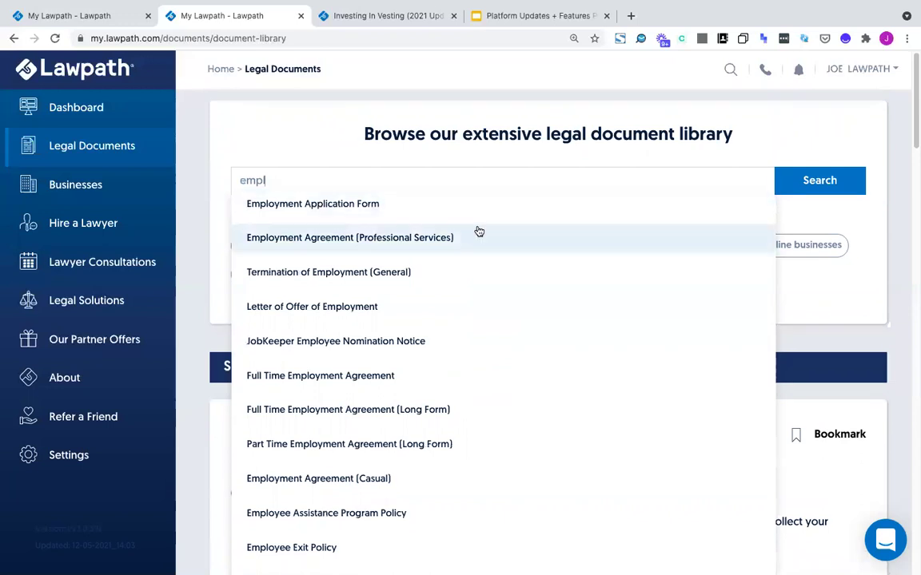
{"action": "scroll", "coordinate": [606, 239], "scroll_direction": "down", "scroll_amount": 3}
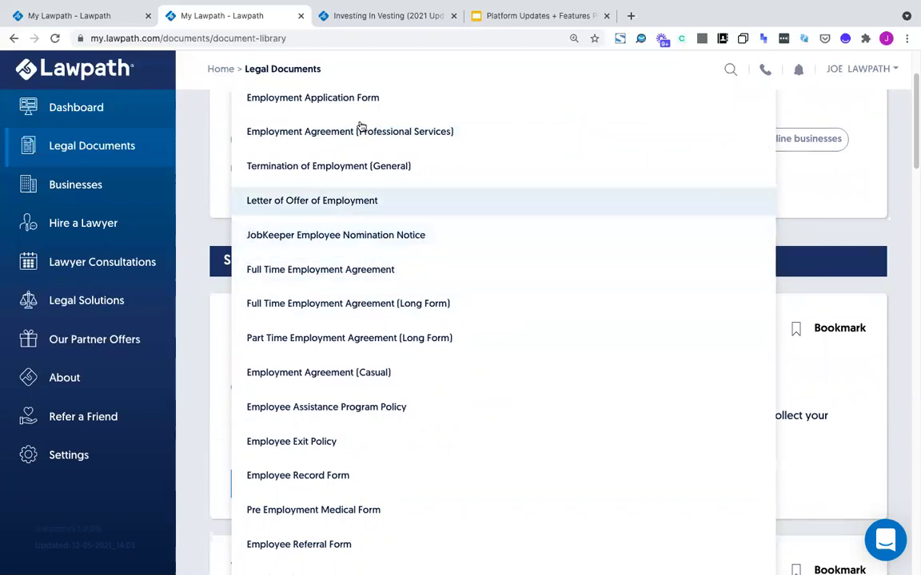
{"action": "scroll", "coordinate": [351, 267], "scroll_direction": "down", "scroll_amount": 4}
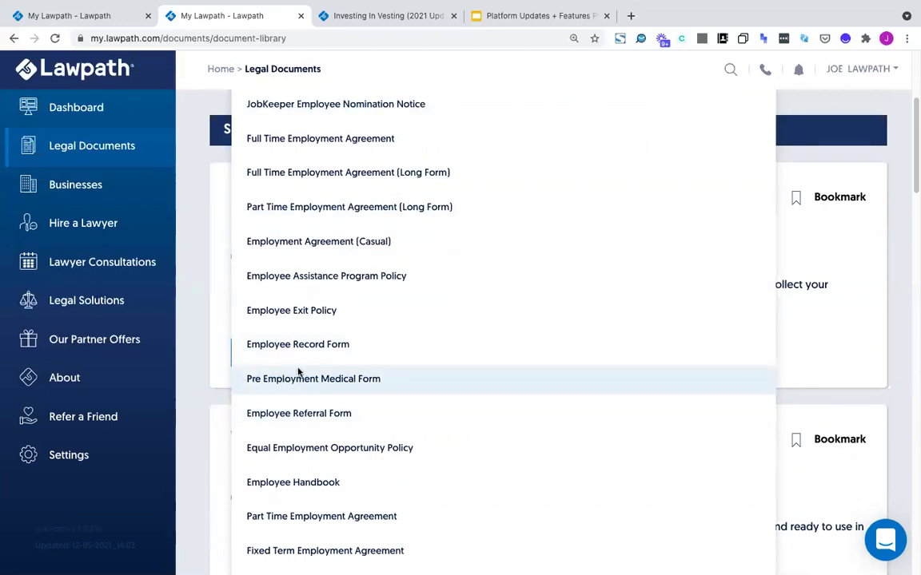
{"action": "scroll", "coordinate": [274, 215], "scroll_direction": "up", "scroll_amount": 3}
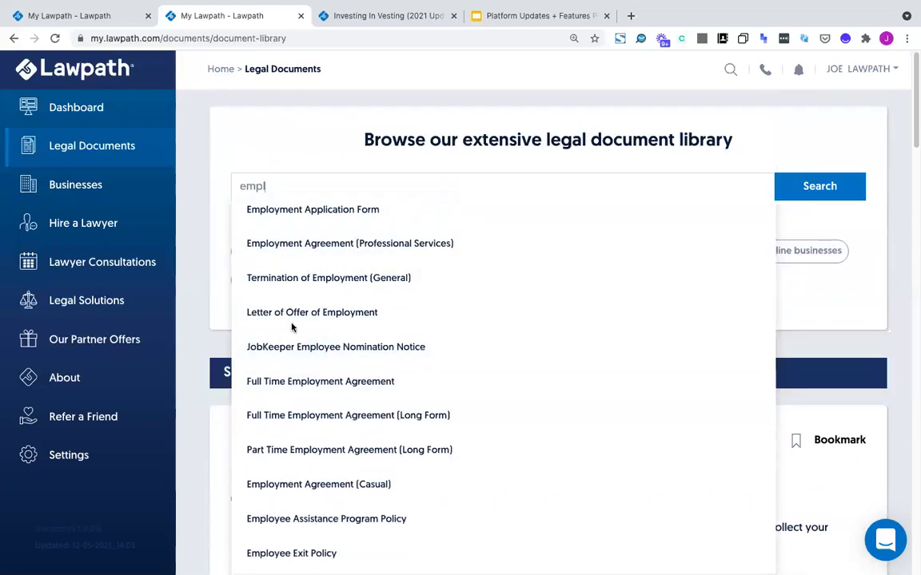
{"action": "double_click", "coordinate": [335, 172]}
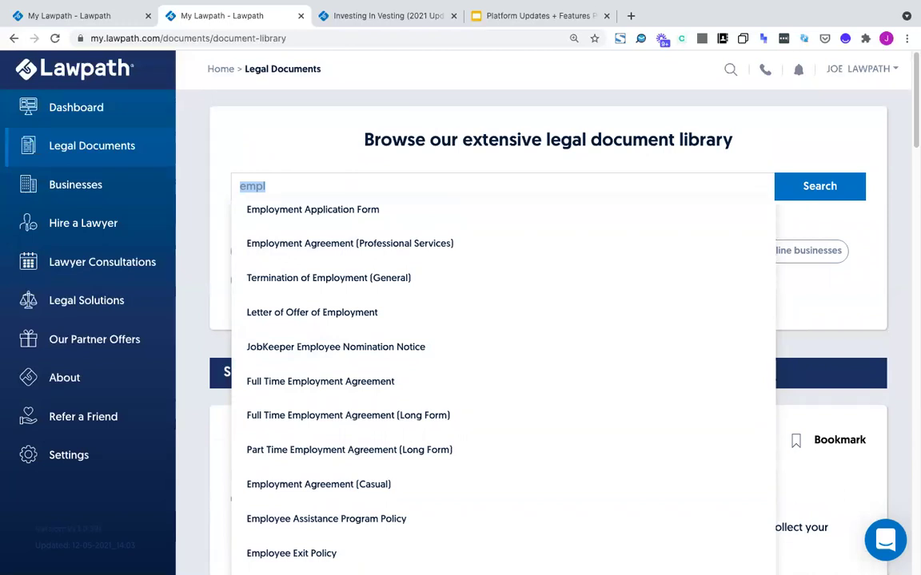
{"action": "type", "text": "contra"}
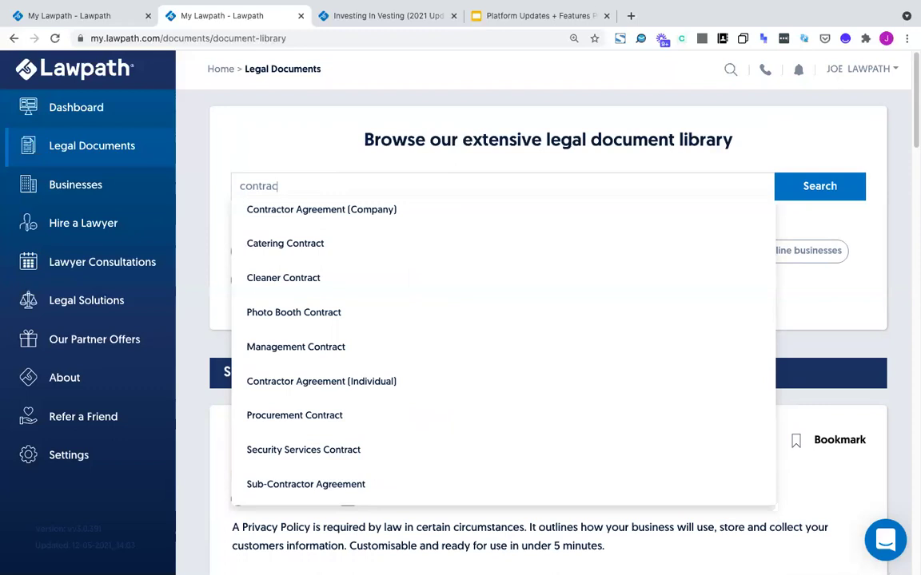
{"action": "type", "text": "c"}
Search 'service' to browse Plumbing, Cleaning and Web Design Service Agreements, then search 'ref'
{"action": "key", "text": "super+a"}
{"action": "type", "text": "service"}
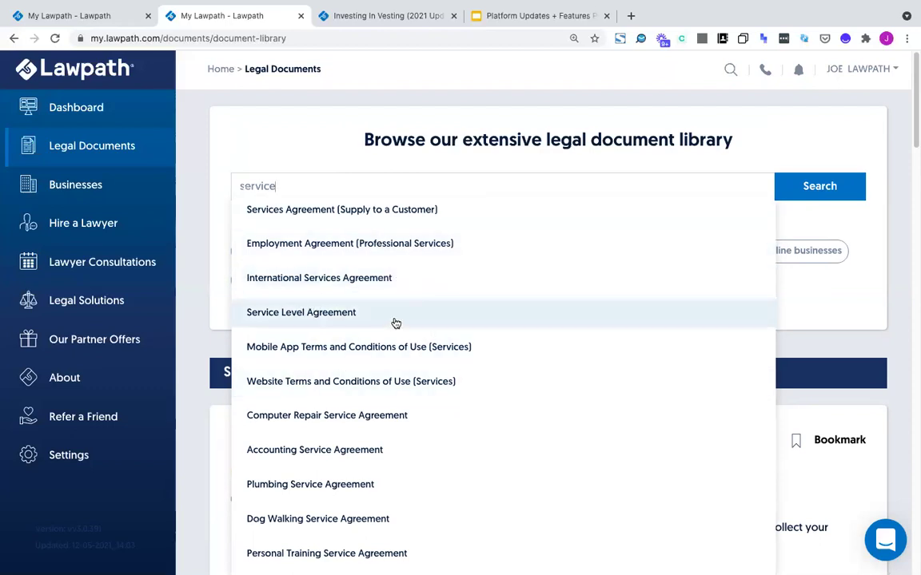
{"action": "scroll", "coordinate": [395, 322], "scroll_direction": "down", "scroll_amount": 1}
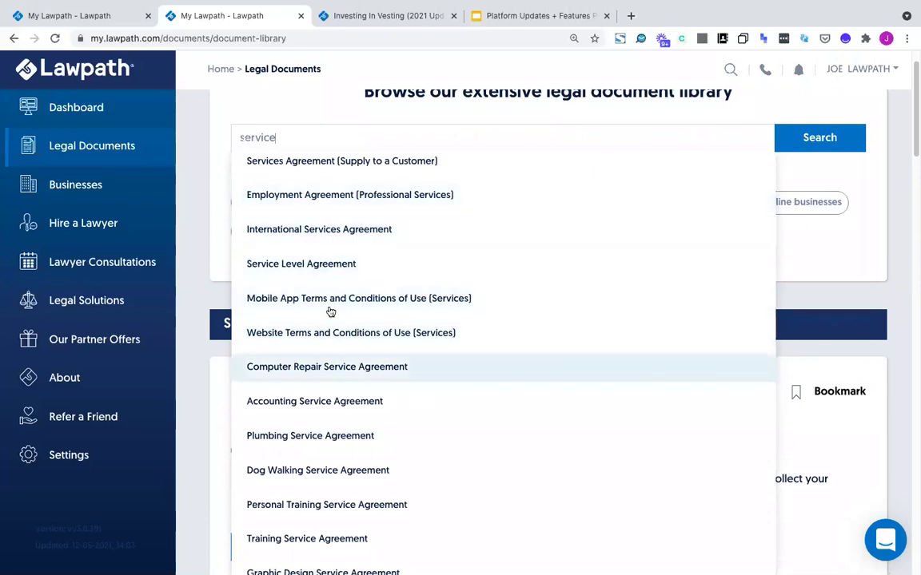
{"action": "scroll", "coordinate": [493, 272], "scroll_direction": "down", "scroll_amount": 1}
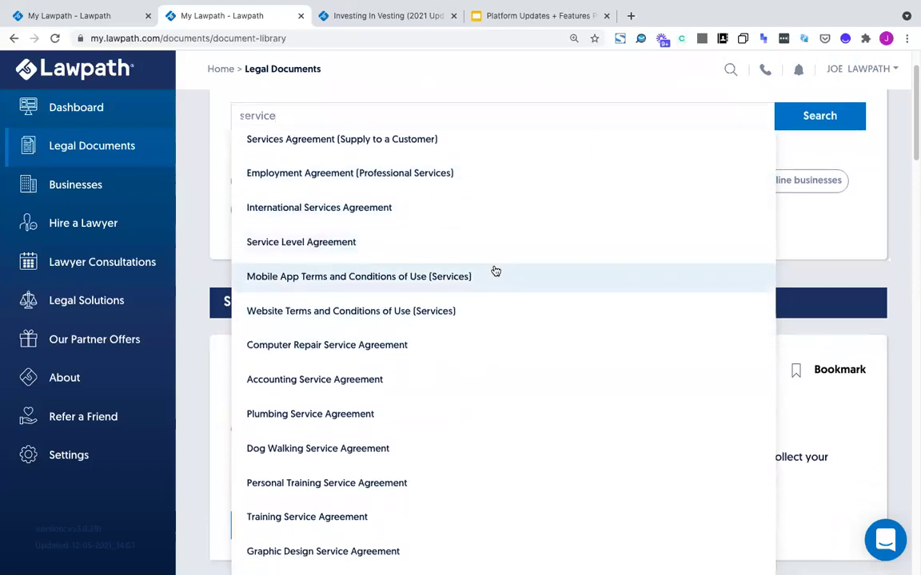
{"action": "scroll", "coordinate": [460, 293], "scroll_direction": "down", "scroll_amount": 1}
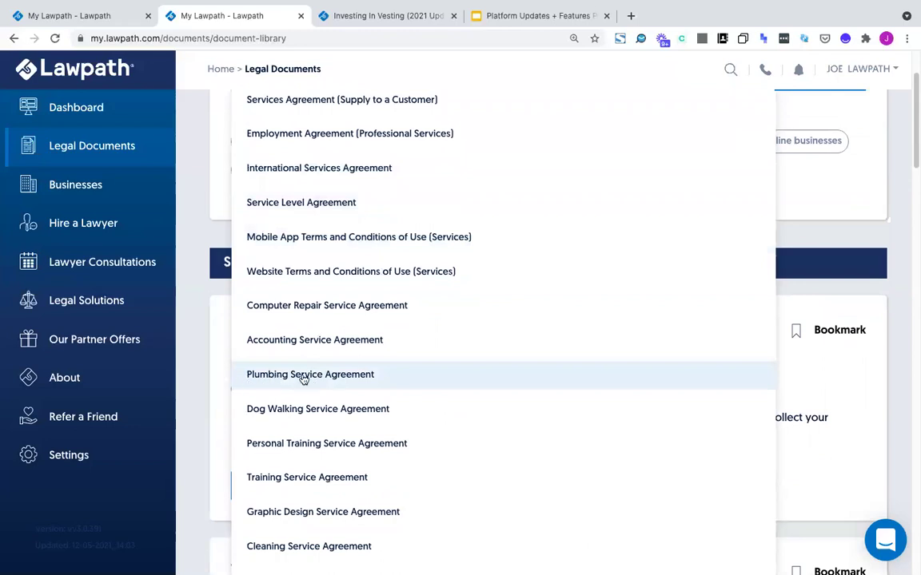
{"action": "scroll", "coordinate": [324, 332], "scroll_direction": "down", "scroll_amount": 1}
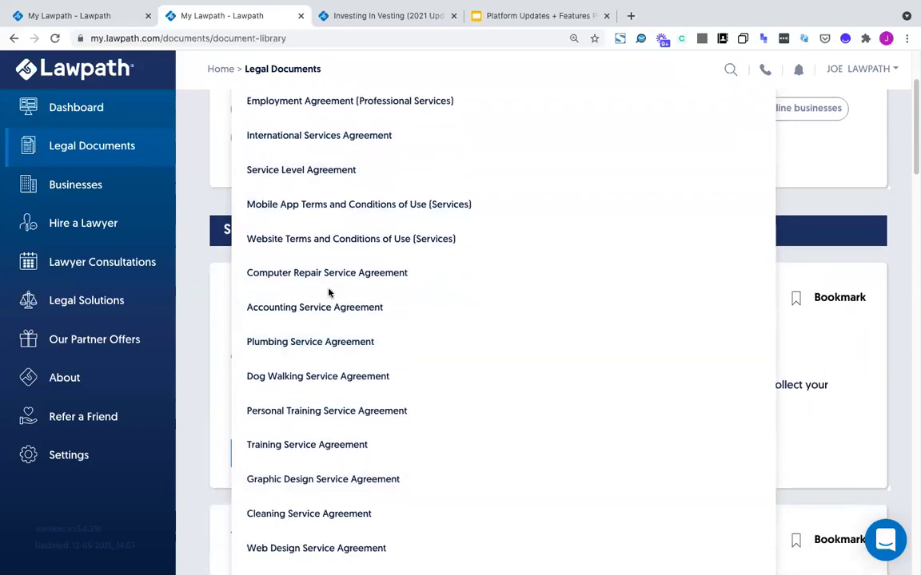
{"action": "scroll", "coordinate": [327, 278], "scroll_direction": "down", "scroll_amount": 1}
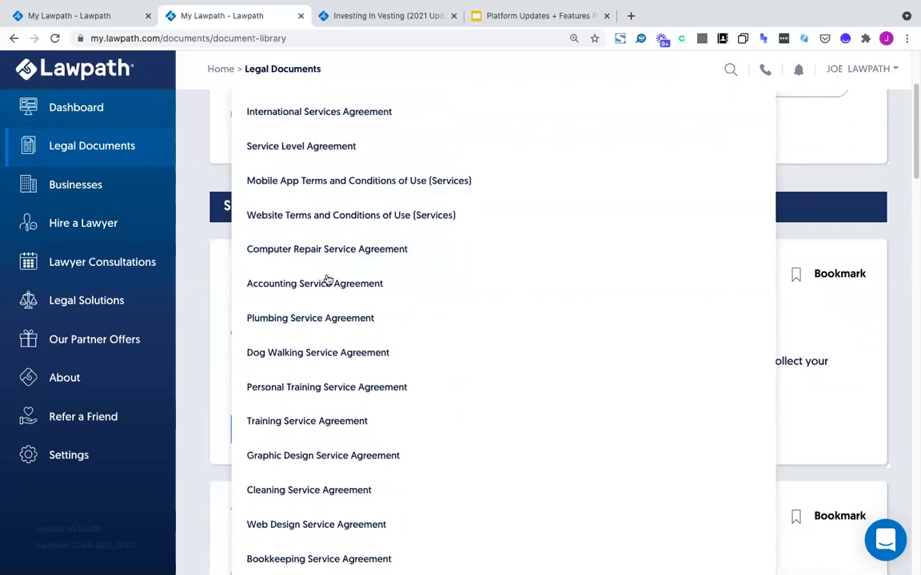
{"action": "scroll", "coordinate": [326, 282], "scroll_direction": "down", "scroll_amount": 1}
{"action": "scroll", "coordinate": [325, 280], "scroll_direction": "down", "scroll_amount": 2}
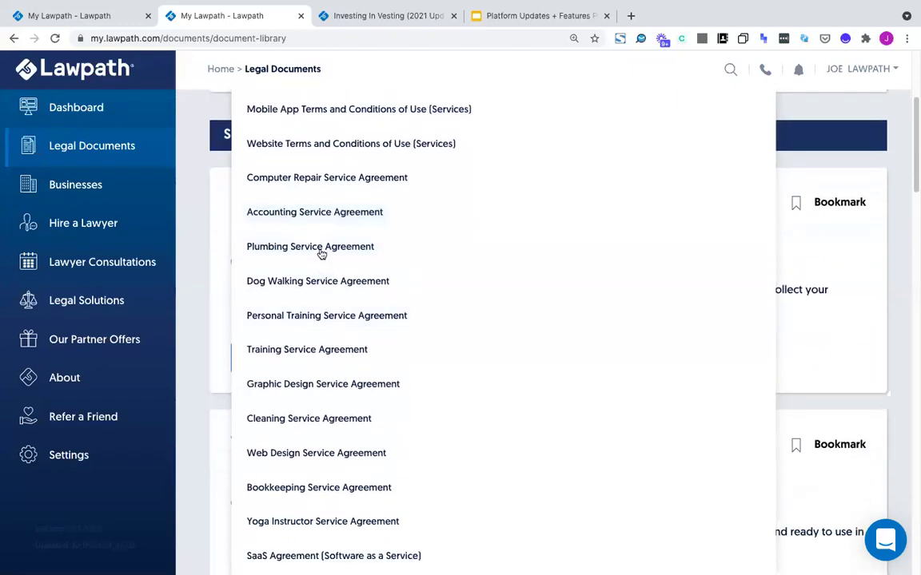
{"action": "scroll", "coordinate": [304, 493], "scroll_direction": "down", "scroll_amount": 2}
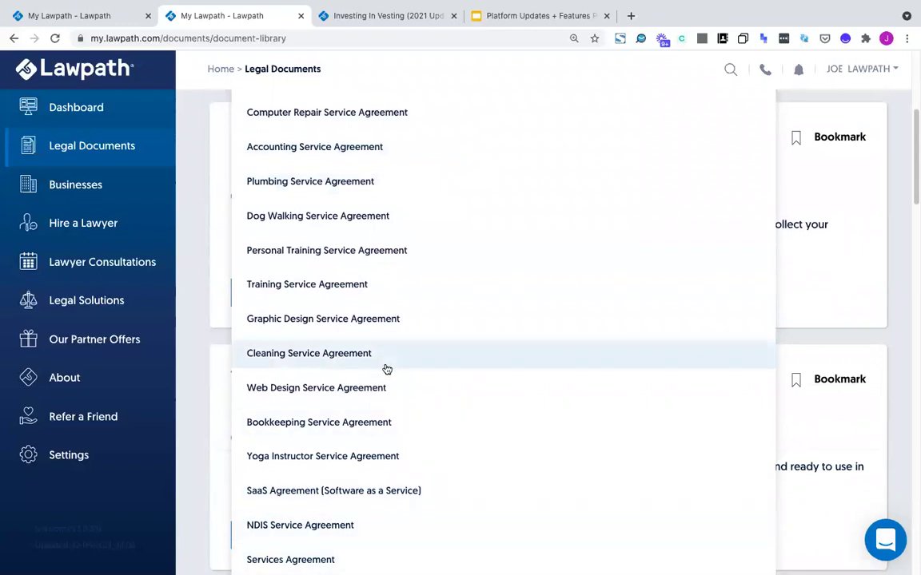
{"action": "scroll", "coordinate": [390, 335], "scroll_direction": "up", "scroll_amount": 6}
{"action": "double_click", "coordinate": [302, 95]}
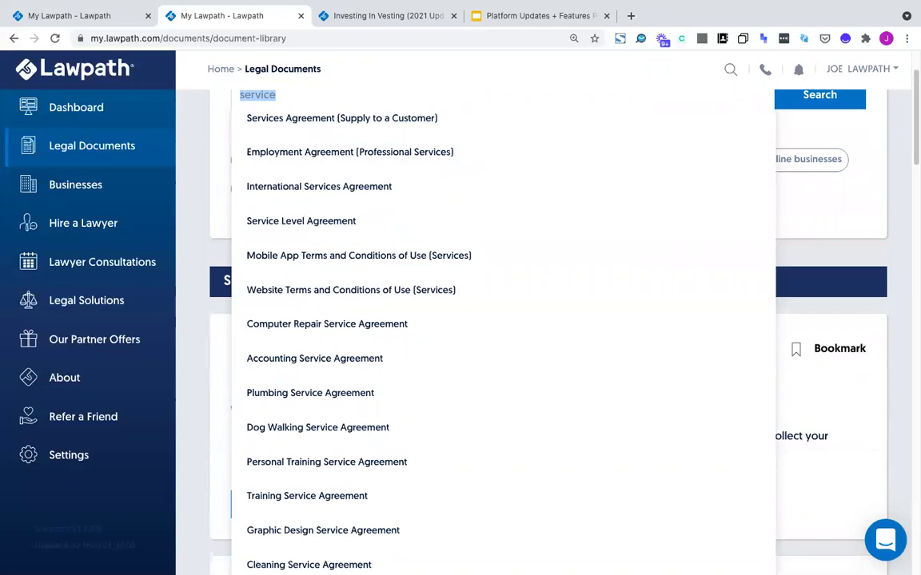
{"action": "type", "text": "ref"}
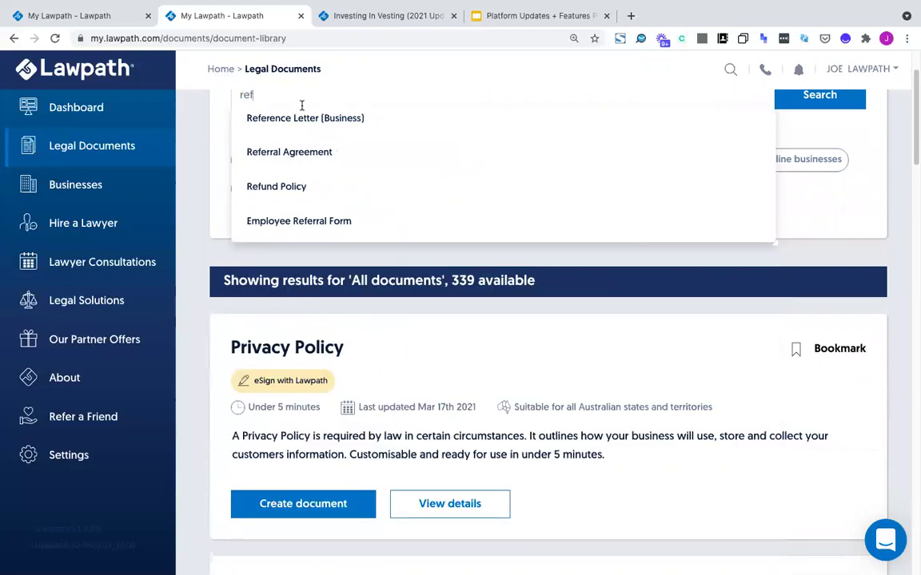
Replace the 'ref' search with 'website', then 'priv', comparing the suggested documents
{"action": "scroll", "coordinate": [306, 162], "scroll_direction": "up", "scroll_amount": 1}
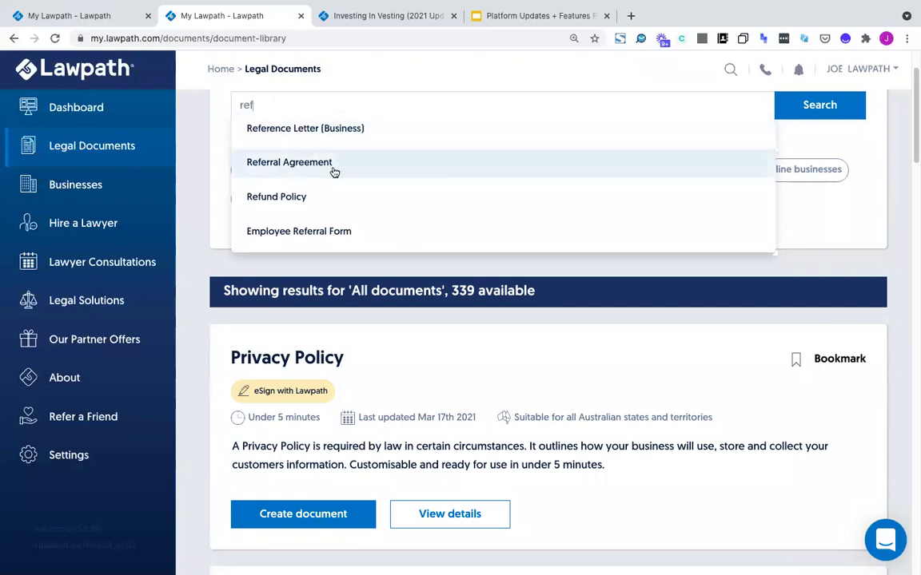
{"action": "double_click", "coordinate": [310, 104]}
{"action": "type", "text": "website"}
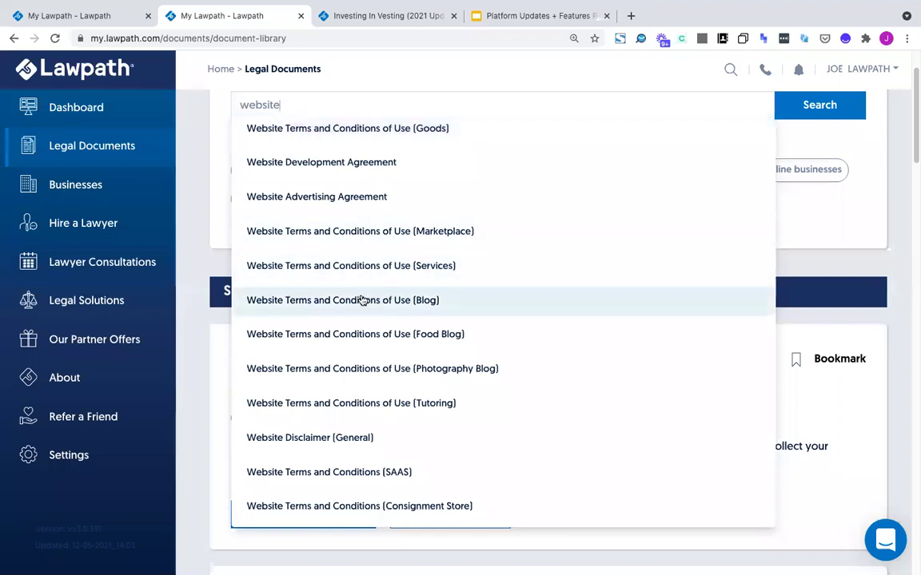
{"action": "double_click", "coordinate": [306, 105]}
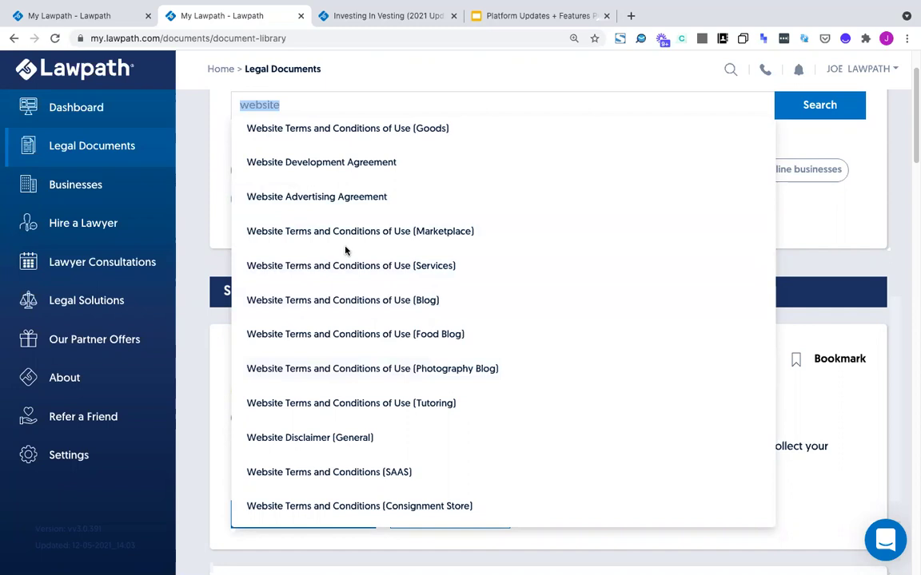
{"action": "type", "text": "priv"}
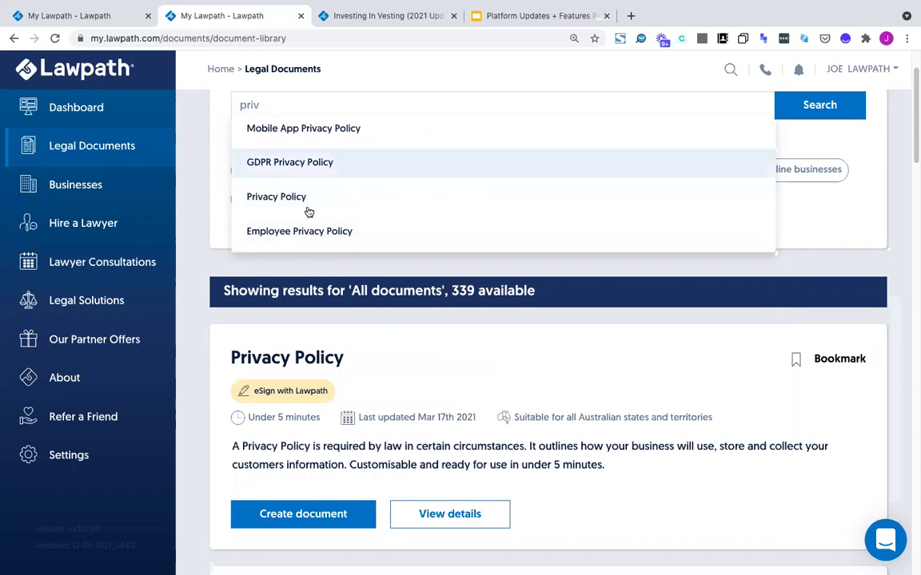
Try the library searches 'secur', 'trust' and 'casual' to see what each suggests
{"action": "double_click", "coordinate": [305, 108]}
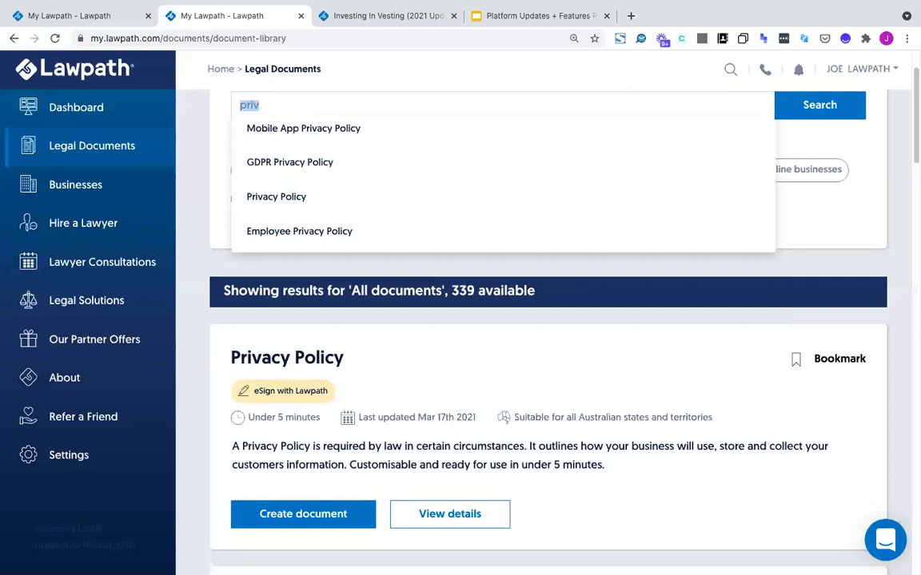
{"action": "type", "text": "secur"}
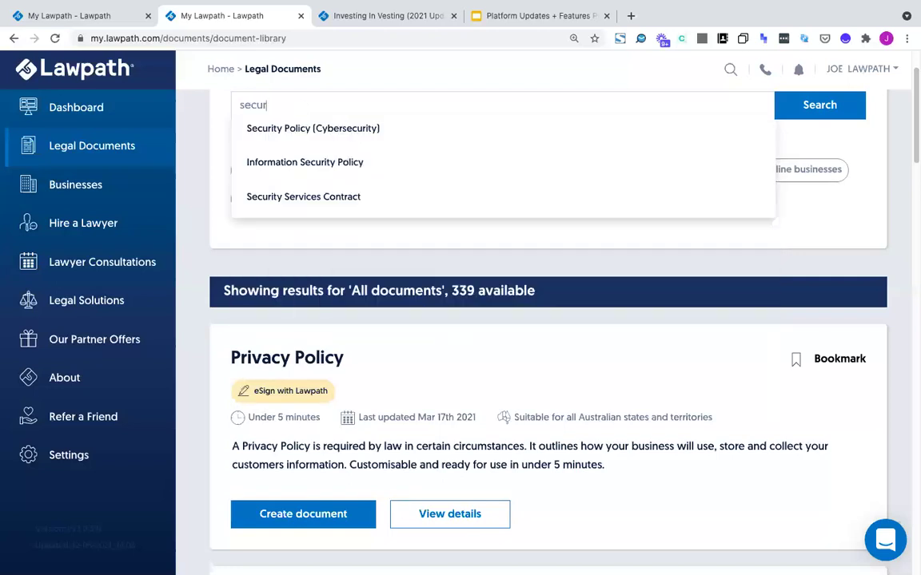
{"action": "key", "text": "ctrl+a"}
{"action": "key", "text": "BackSpace"}
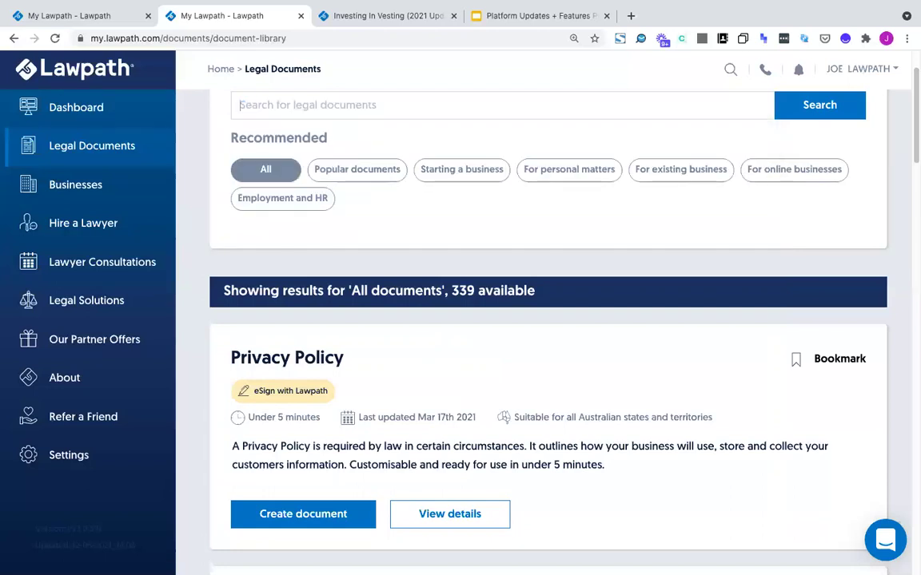
{"action": "type", "text": "trust"}
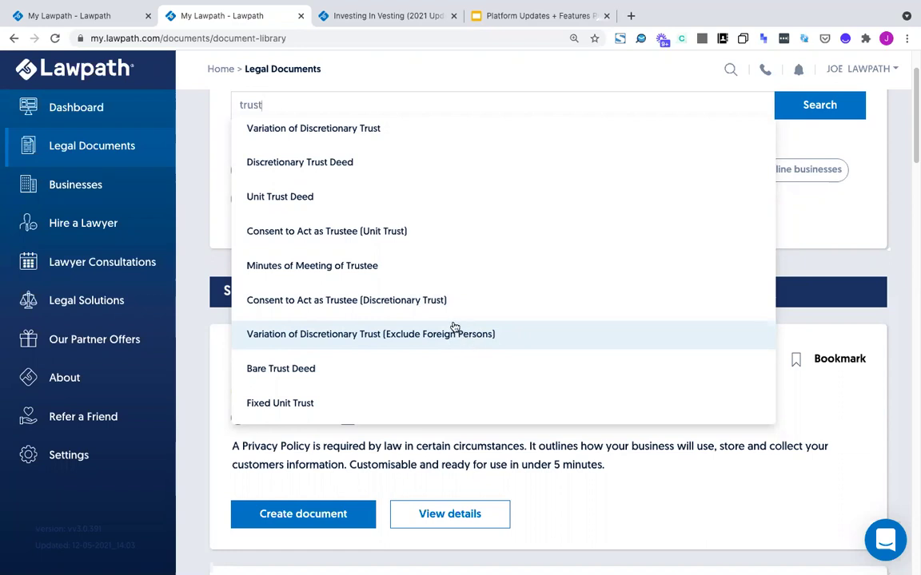
{"action": "double_click", "coordinate": [308, 105]}
{"action": "type", "text": "ca"}
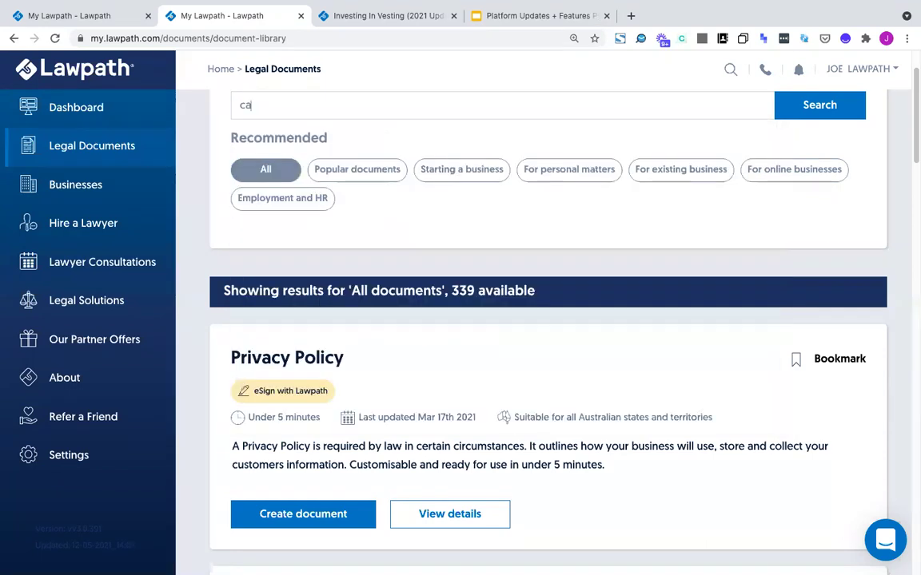
{"action": "type", "text": "sual"}
{"action": "key", "text": "ctrl+a"}
{"action": "type", "text": "casual"}
{"action": "key", "text": "BackSpace"}
{"action": "key", "text": "BackSpace"}
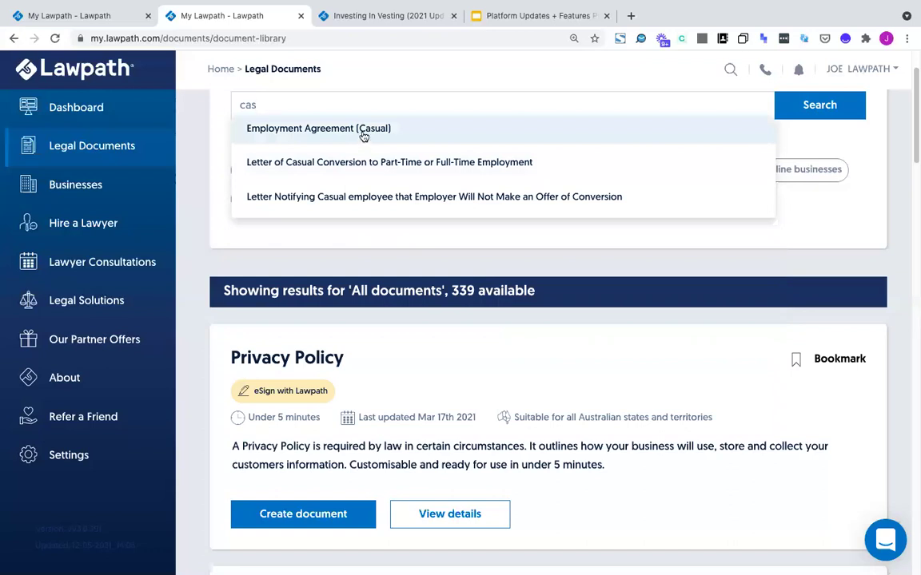
Clear the search, enter 'hand' and highlight the Employee Handbook suggestion
{"action": "double_click", "coordinate": [327, 103]}
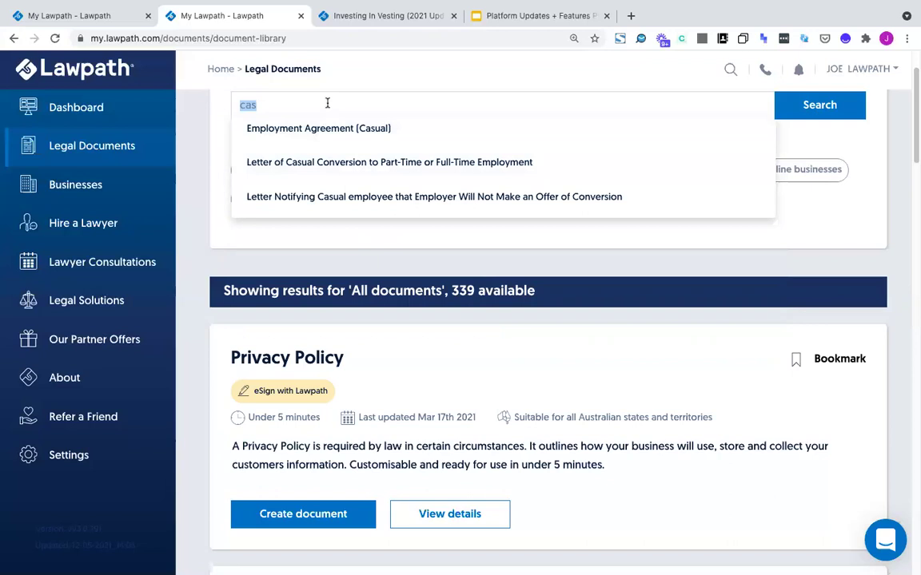
{"action": "key", "text": "BackSpace"}
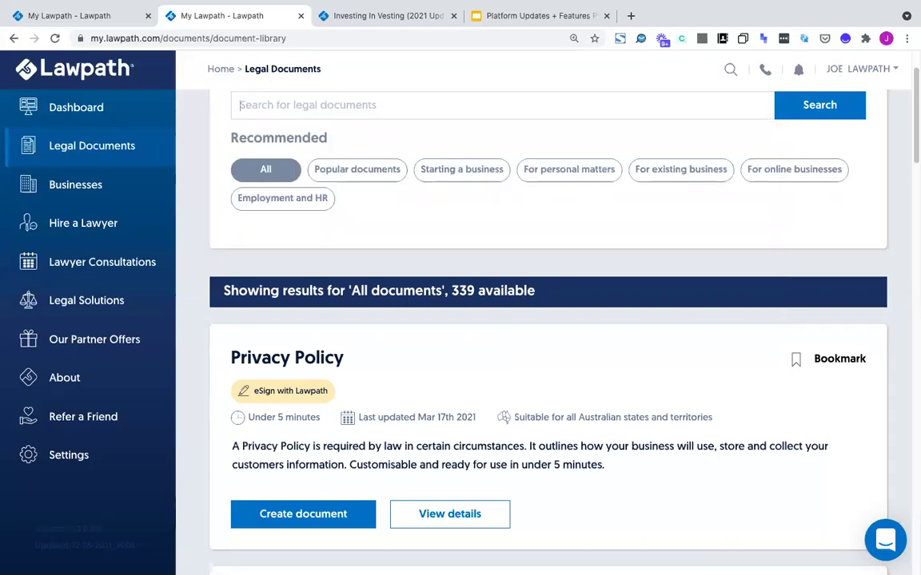
{"action": "type", "text": "hand"}
{"action": "key", "text": "Down"}
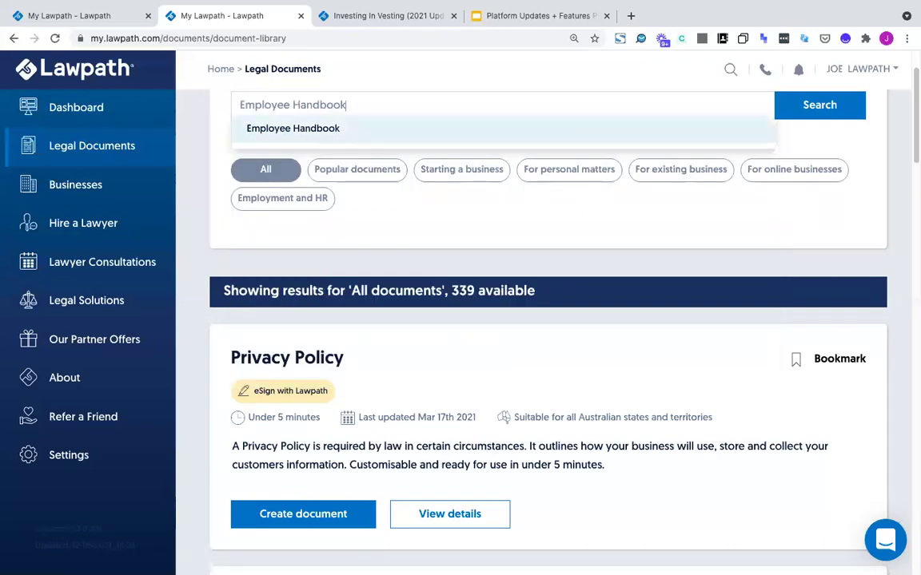
Run the Employee Handbook search and scroll through the 48 result cards
{"action": "key", "text": "Return"}
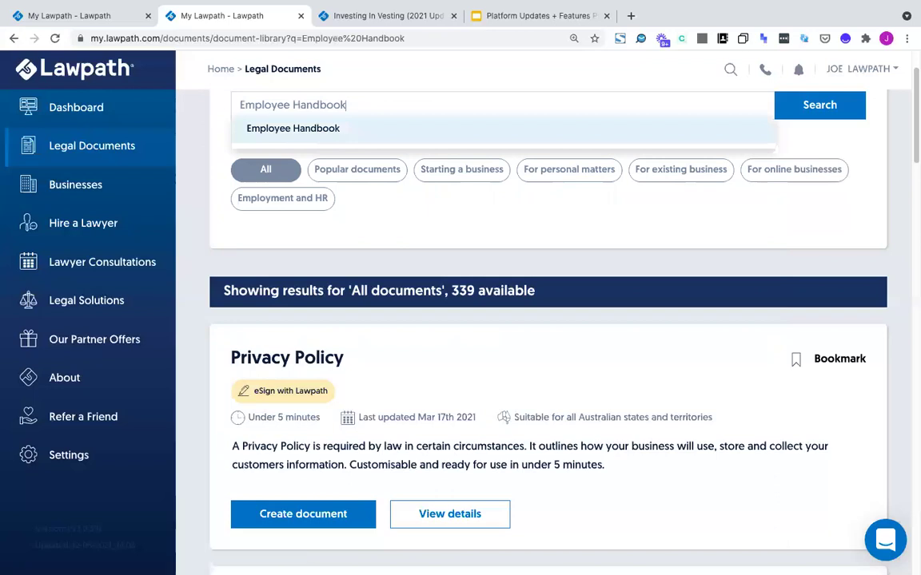
{"action": "scroll", "coordinate": [301, 255], "scroll_direction": "down", "scroll_amount": 3}
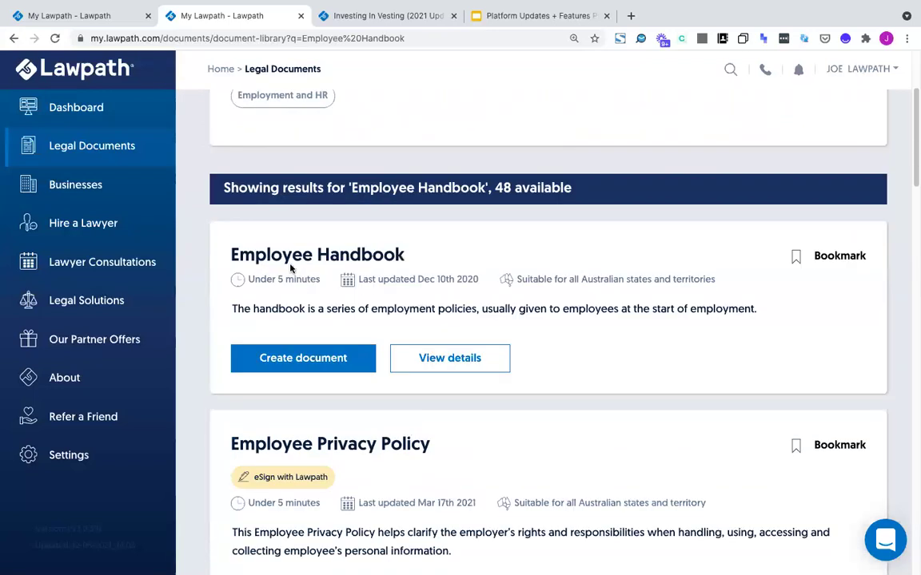
{"action": "scroll", "coordinate": [185, 228], "scroll_direction": "down", "scroll_amount": 1}
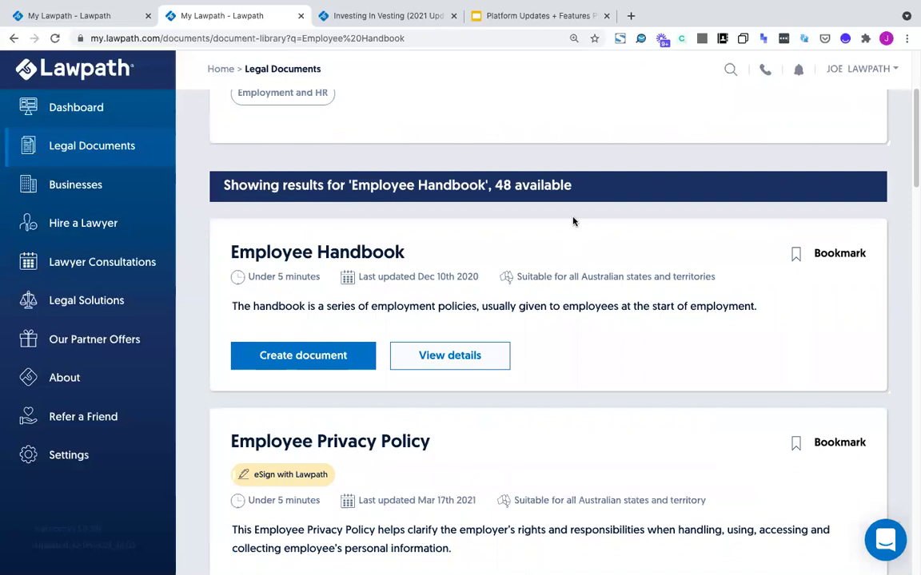
{"action": "scroll", "coordinate": [541, 275], "scroll_direction": "down", "scroll_amount": 2}
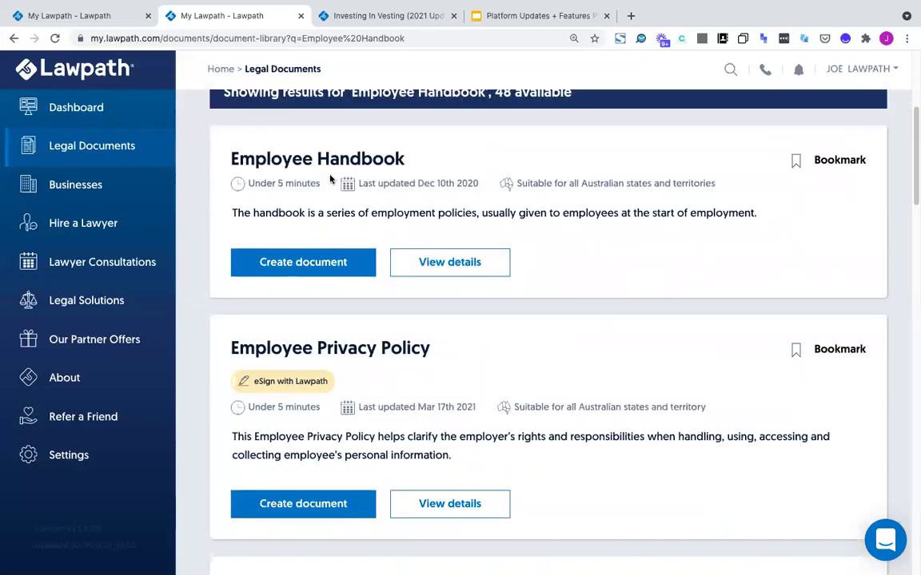
{"action": "left_click", "coordinate": [450, 270]}
{"action": "scroll", "coordinate": [463, 263], "scroll_direction": "down", "scroll_amount": 2}
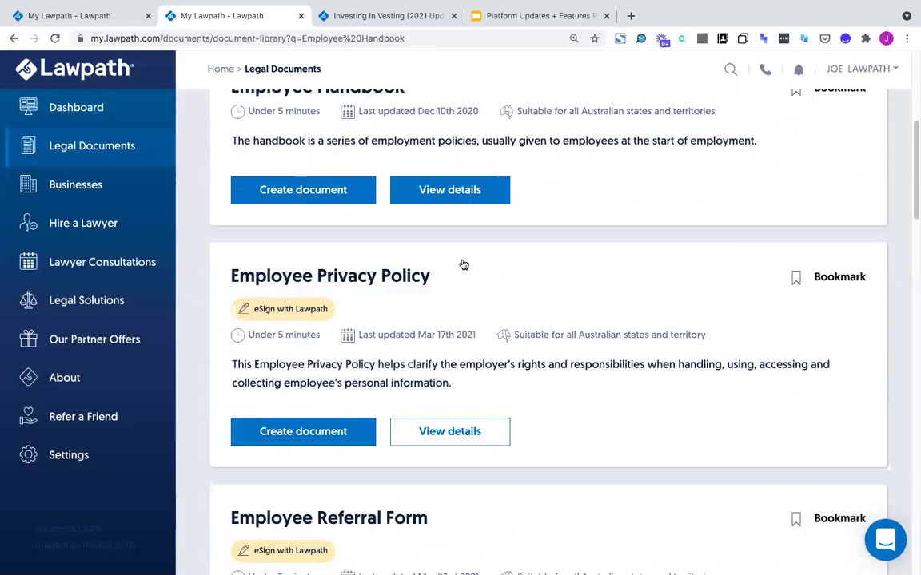
{"action": "scroll", "coordinate": [461, 265], "scroll_direction": "down", "scroll_amount": 4}
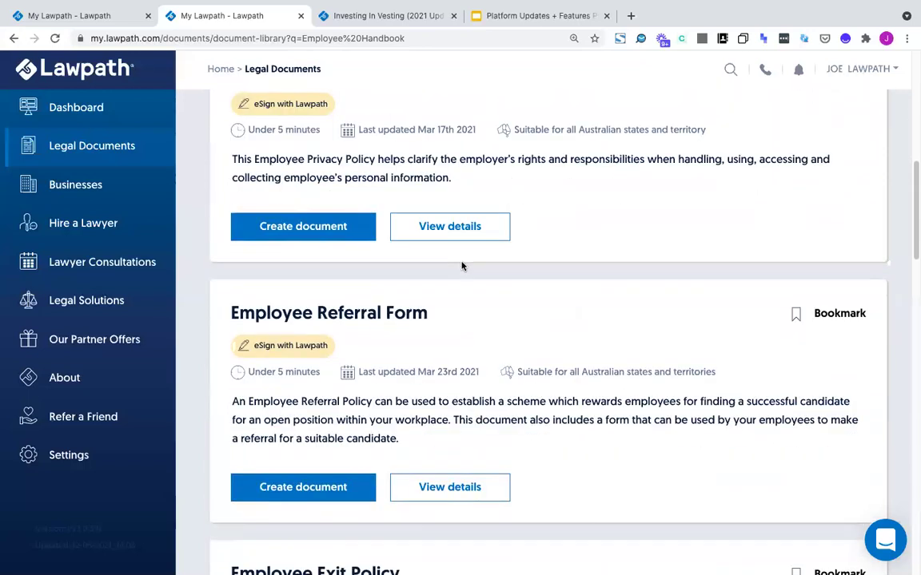
{"action": "scroll", "coordinate": [462, 266], "scroll_direction": "down", "scroll_amount": 6}
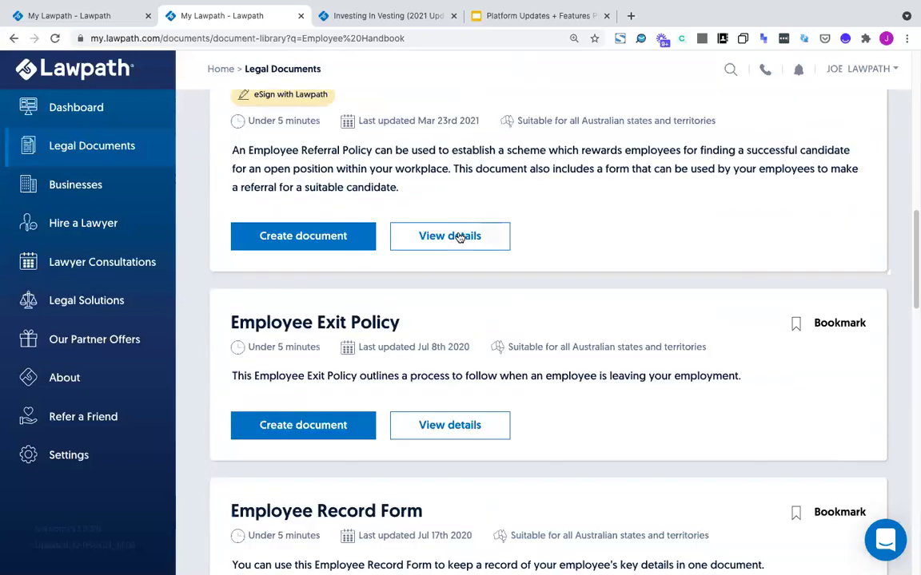
{"action": "scroll", "coordinate": [460, 239], "scroll_direction": "down", "scroll_amount": 2}
{"action": "scroll", "coordinate": [460, 238], "scroll_direction": "down", "scroll_amount": 3}
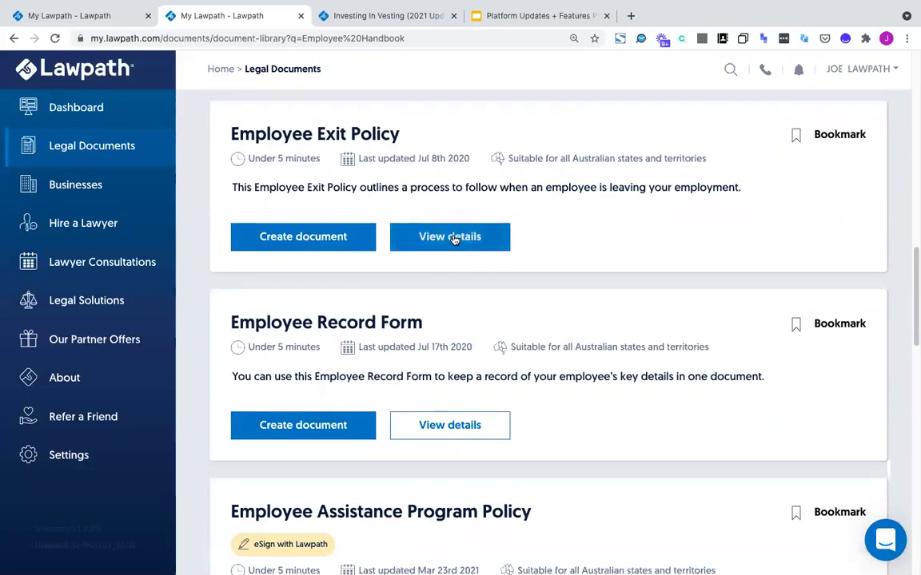
{"action": "left_click", "coordinate": [453, 239]}
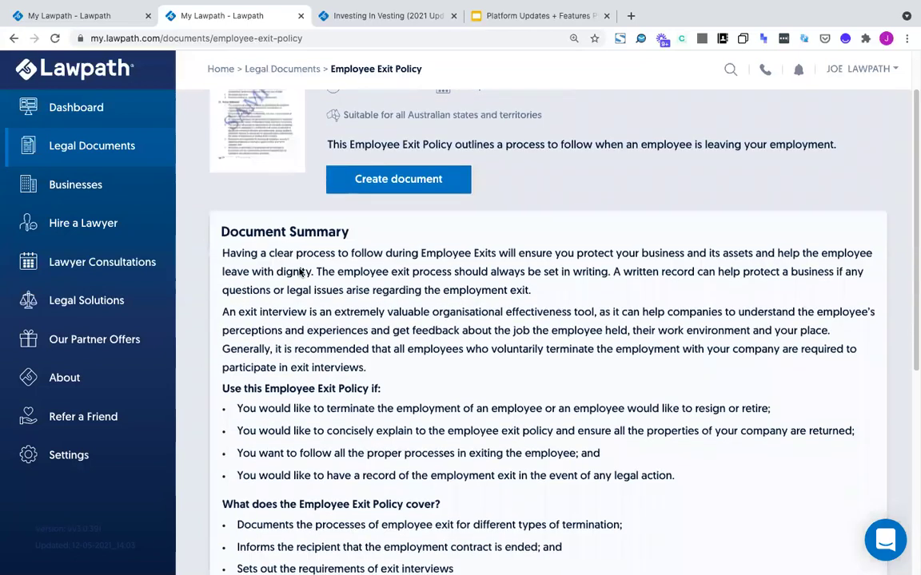
{"action": "scroll", "coordinate": [281, 231], "scroll_direction": "down", "scroll_amount": 5}
{"action": "left_click_drag", "start_coordinate": [237, 330], "coordinate": [464, 386]}
{"action": "triple_click", "coordinate": [329, 330]}
{"action": "scroll", "coordinate": [317, 260], "scroll_direction": "up", "scroll_amount": 3}
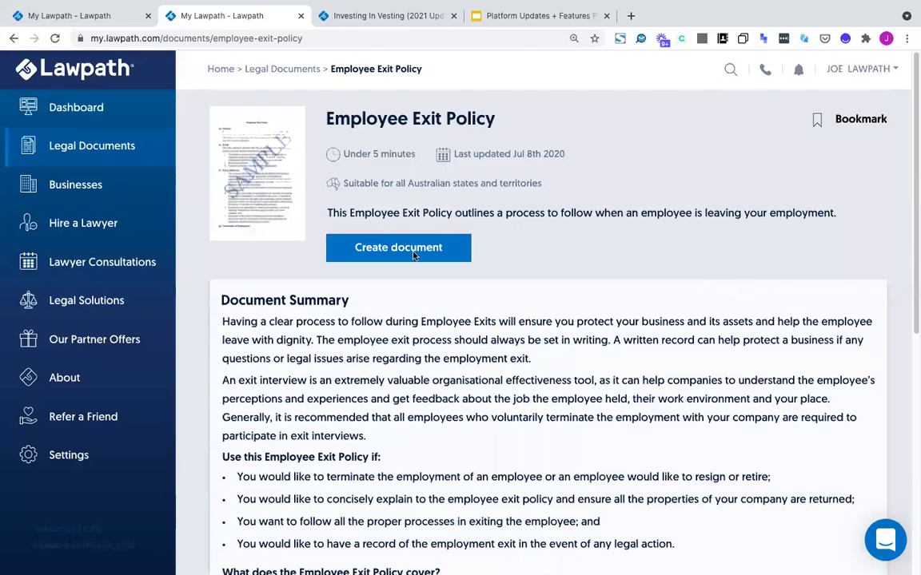
{"action": "left_click", "coordinate": [13, 38]}
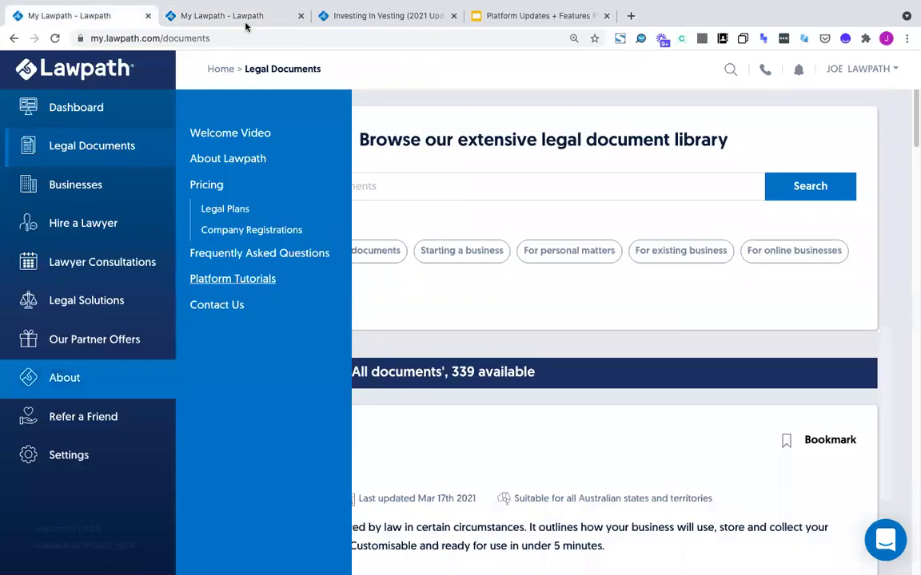
{"action": "left_click", "coordinate": [368, 16]}
{"action": "left_click", "coordinate": [183, 16]}
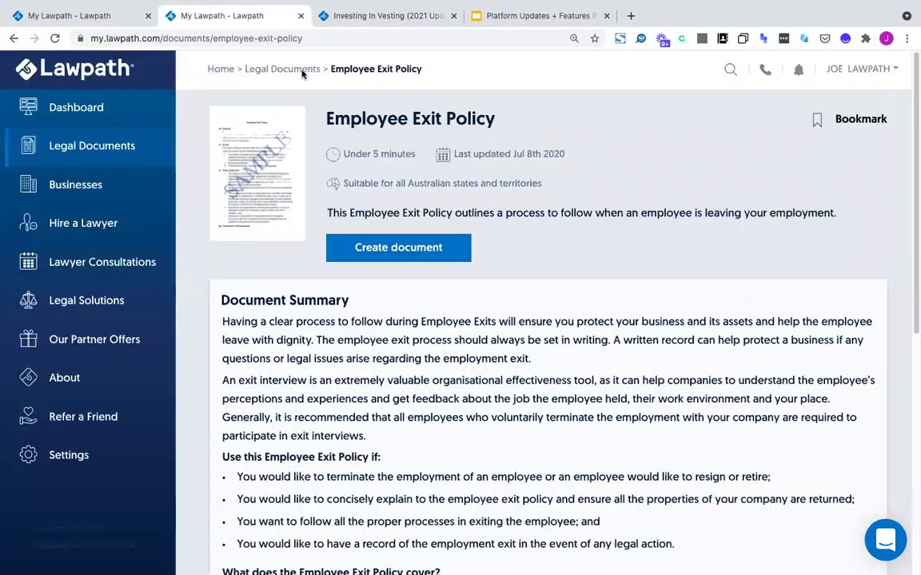
{"action": "left_click", "coordinate": [15, 38]}
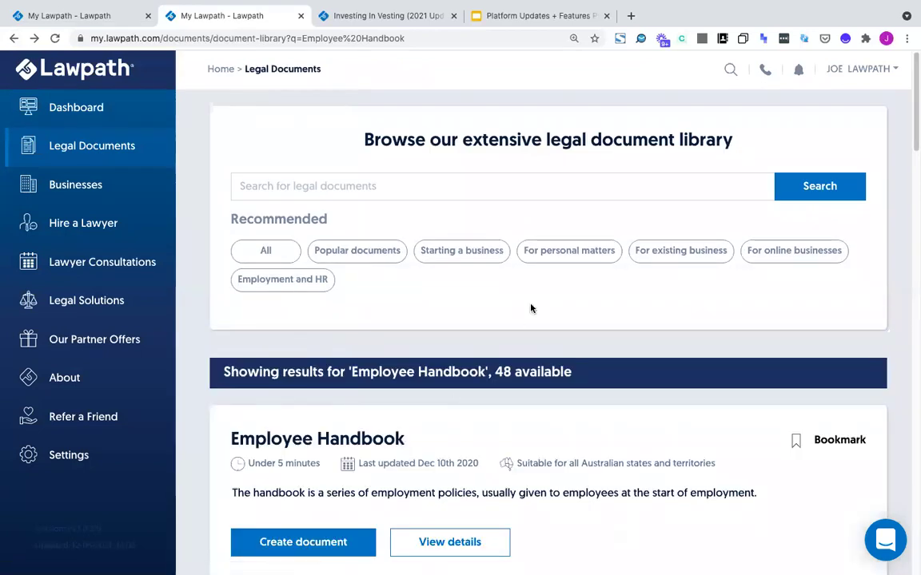
Open the Employee Handbook details page, read its policy list, then choose Create document
{"action": "scroll", "coordinate": [349, 368], "scroll_direction": "down", "scroll_amount": 1}
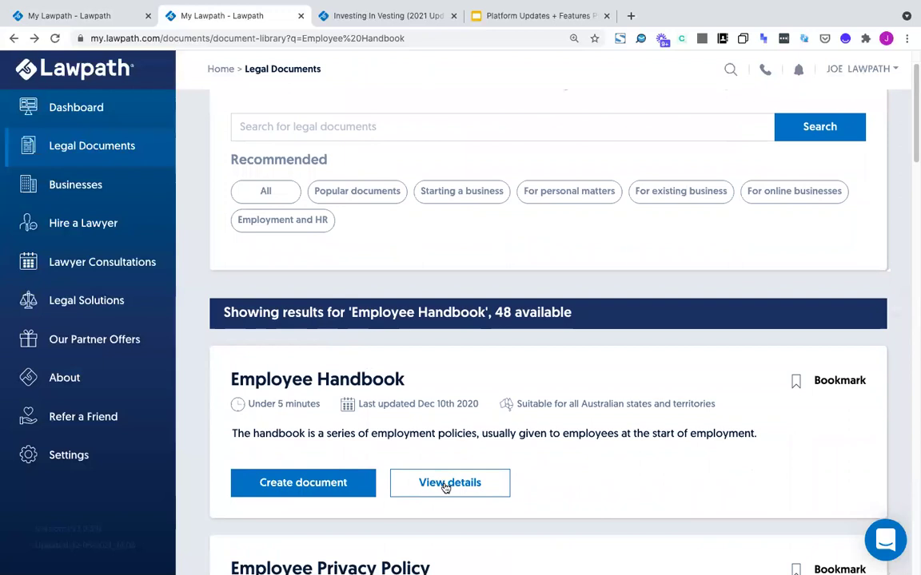
{"action": "left_click", "coordinate": [445, 484]}
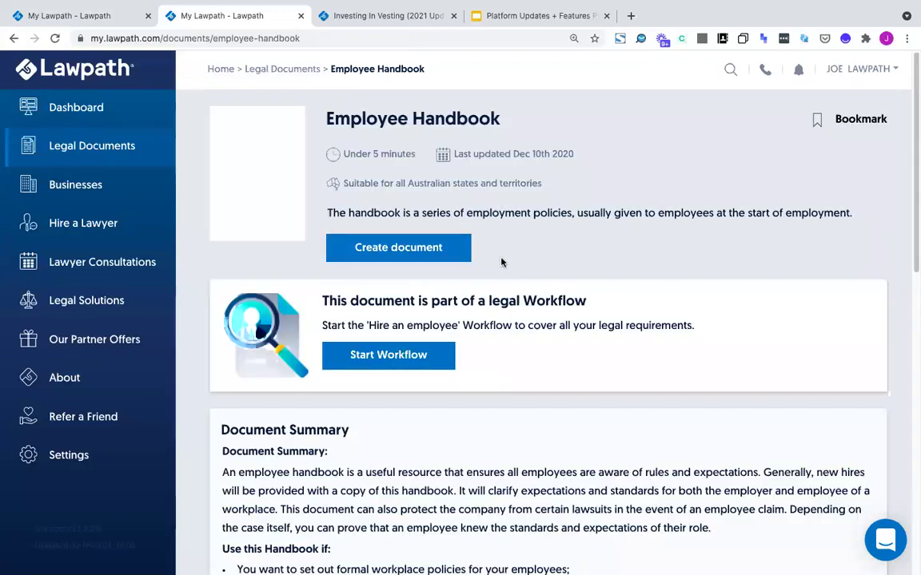
{"action": "scroll", "coordinate": [470, 376], "scroll_direction": "down", "scroll_amount": 1}
{"action": "scroll", "coordinate": [466, 397], "scroll_direction": "down", "scroll_amount": 2}
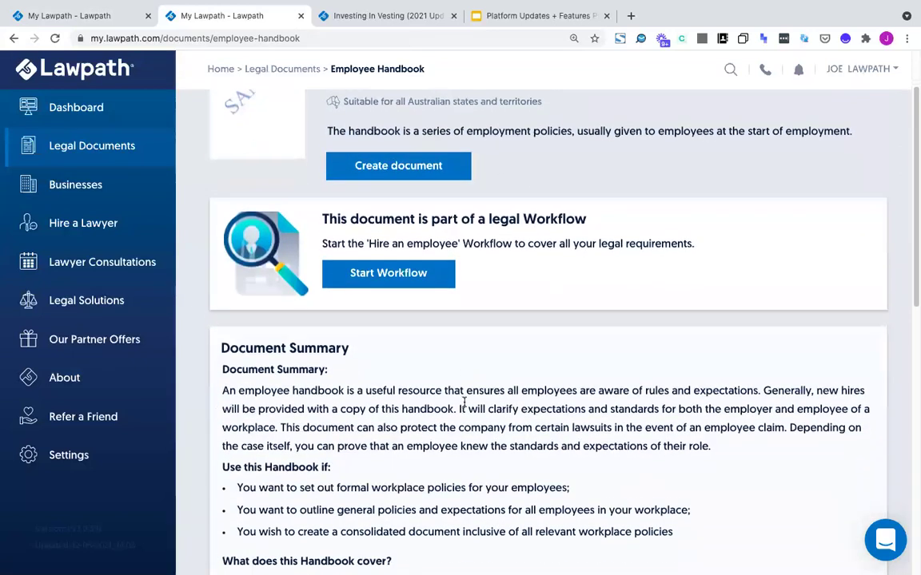
{"action": "scroll", "coordinate": [461, 413], "scroll_direction": "down", "scroll_amount": 6}
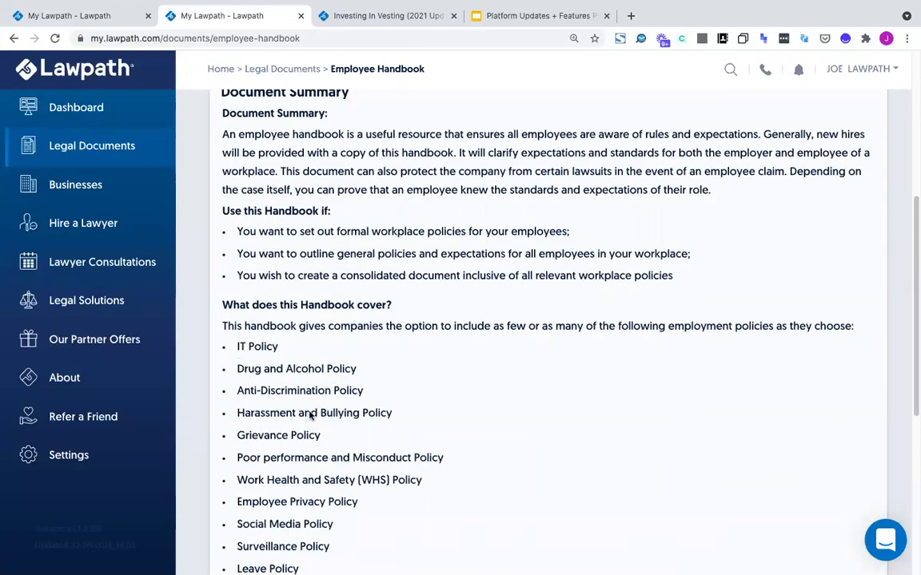
{"action": "scroll", "coordinate": [279, 473], "scroll_direction": "down", "scroll_amount": 2}
{"action": "scroll", "coordinate": [312, 435], "scroll_direction": "down", "scroll_amount": 2}
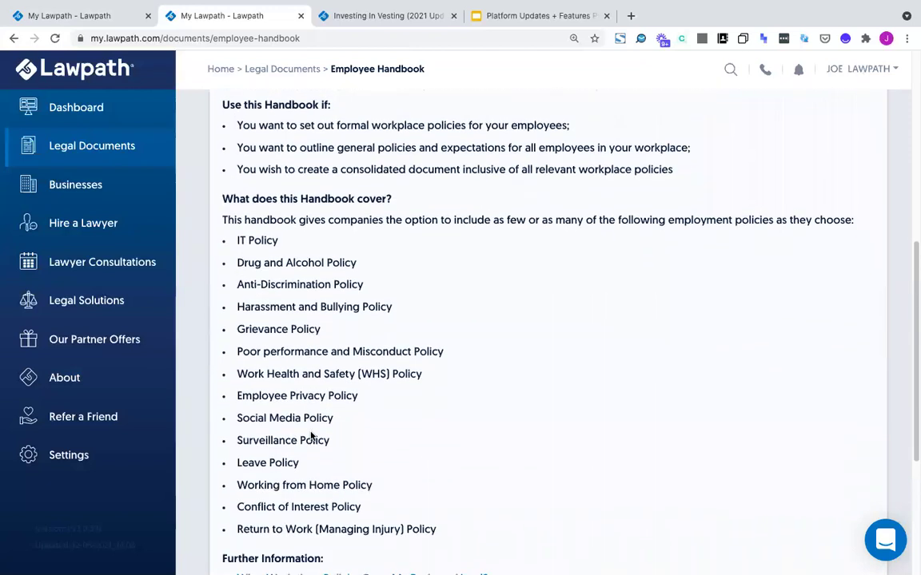
{"action": "scroll", "coordinate": [313, 450], "scroll_direction": "up", "scroll_amount": 6}
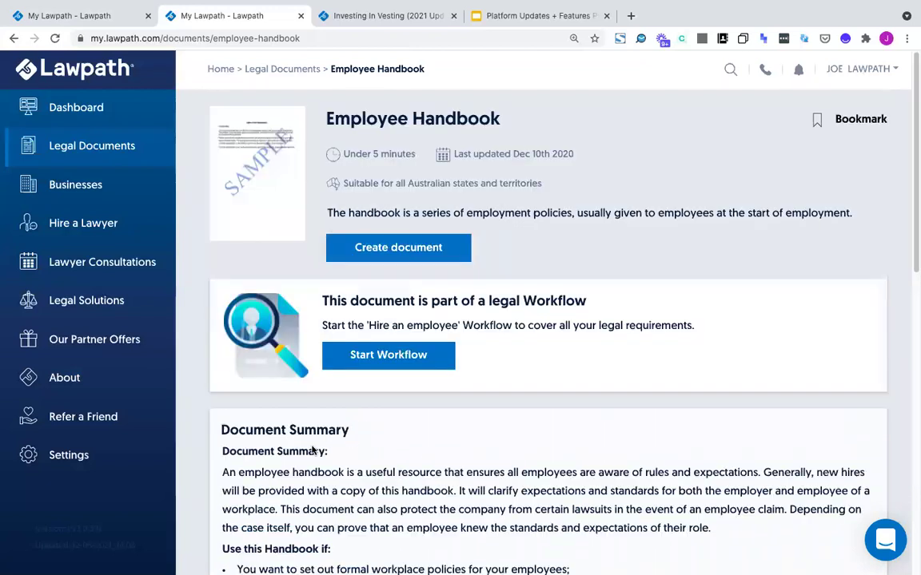
{"action": "left_click", "coordinate": [389, 249]}
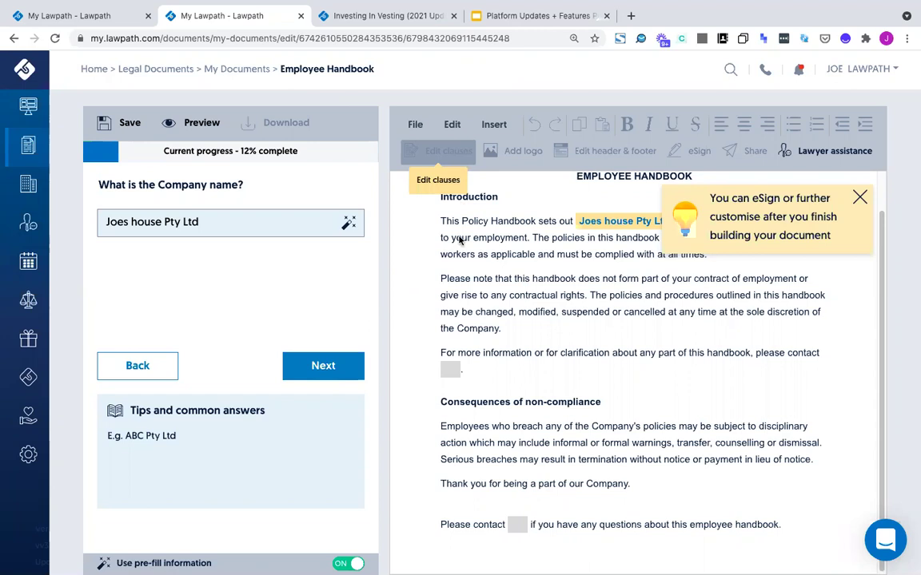
Dismiss the eSign tip and view the Company name field's pre-filled business information
{"action": "left_click", "coordinate": [857, 199]}
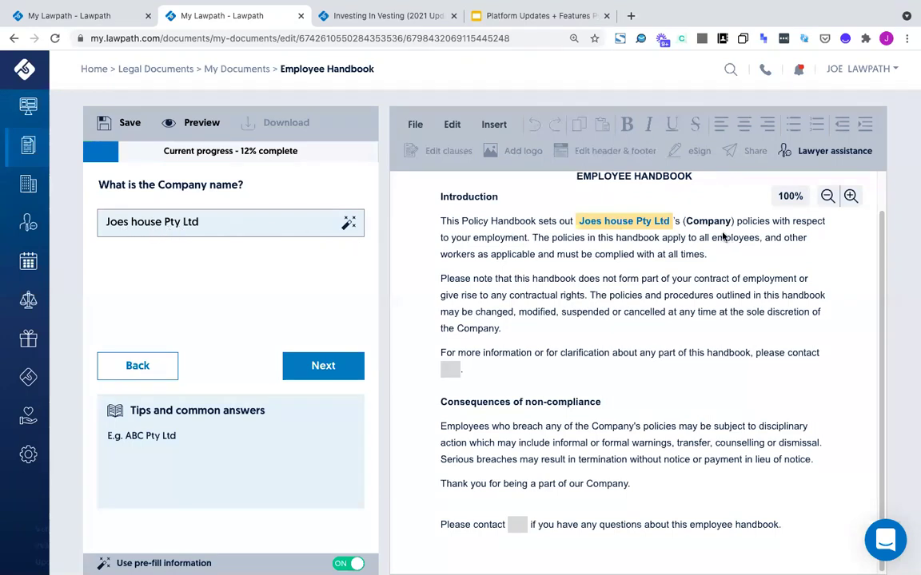
{"action": "left_click", "coordinate": [348, 223]}
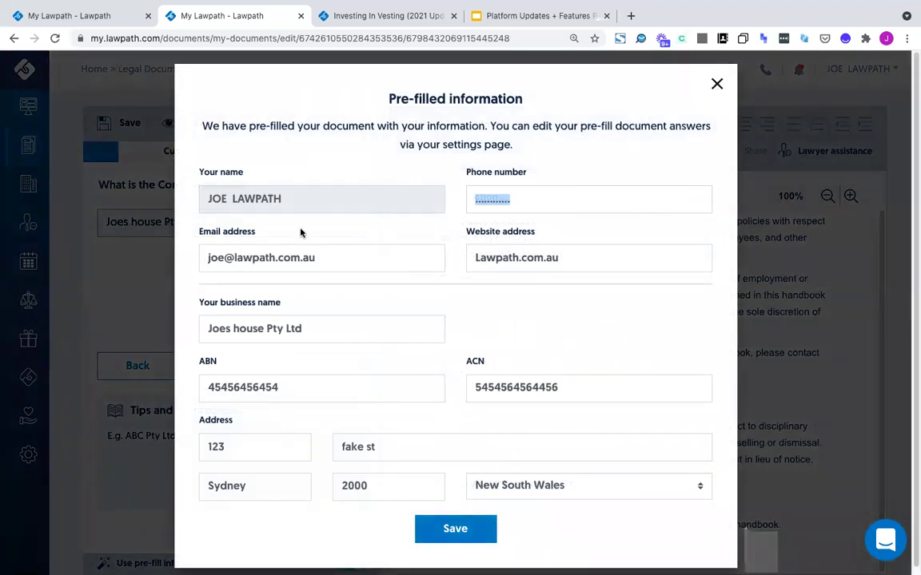
Check the pre-filled phone and email fields, then close the Pre-filled information window
{"action": "left_click", "coordinate": [509, 199]}
{"action": "left_click", "coordinate": [354, 252]}
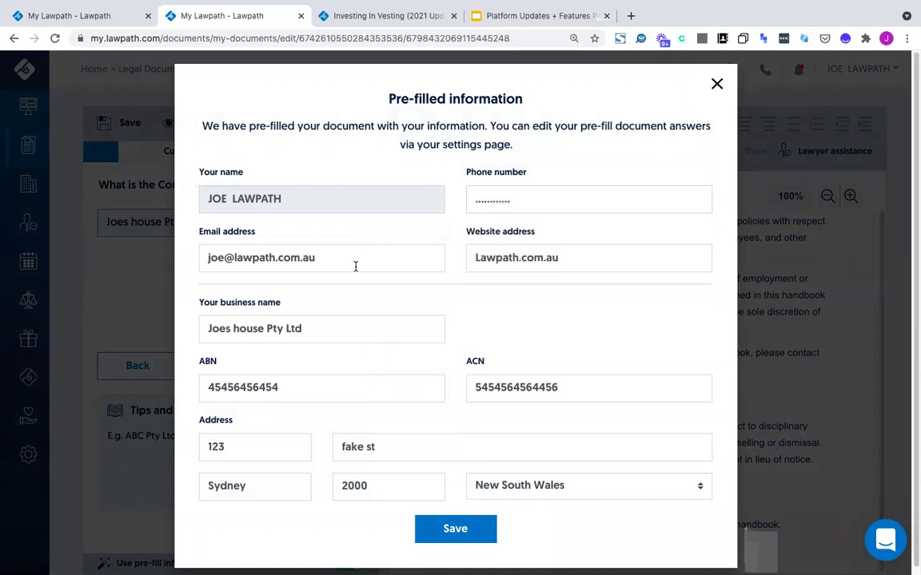
{"action": "scroll", "coordinate": [342, 326], "scroll_direction": "down", "scroll_amount": 1}
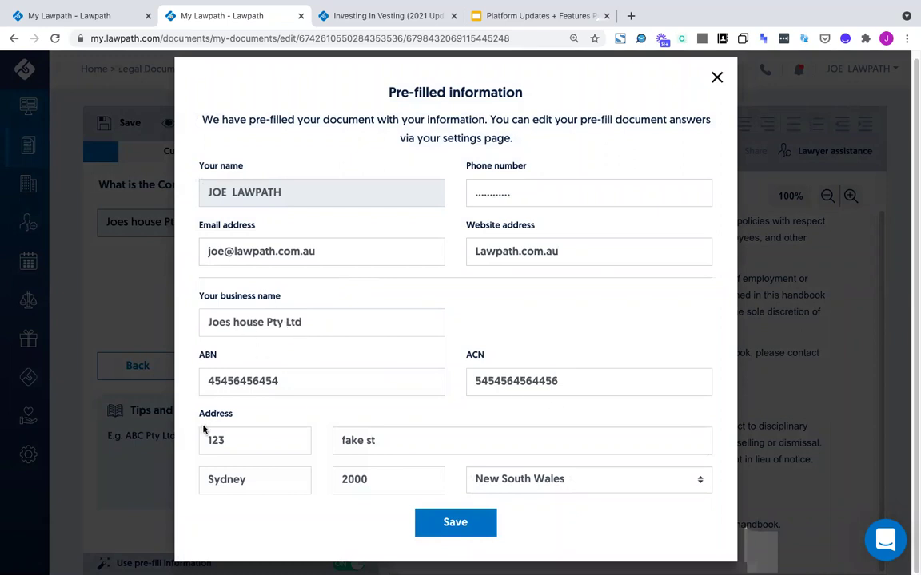
{"action": "left_click", "coordinate": [717, 78]}
{"action": "key", "text": "super+a"}
{"action": "key", "text": "ctrl+c"}
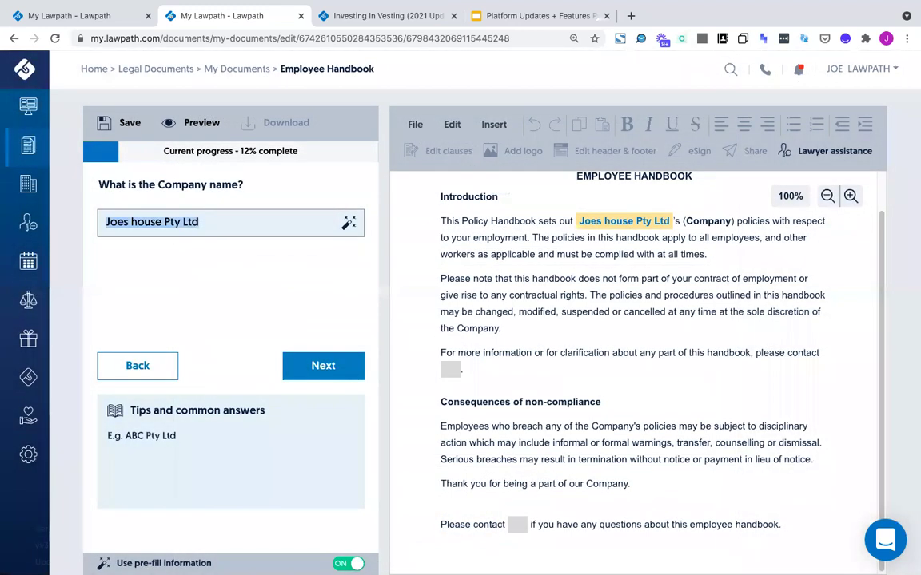
{"action": "type", "text": "ajsdkjsakdjsak"}
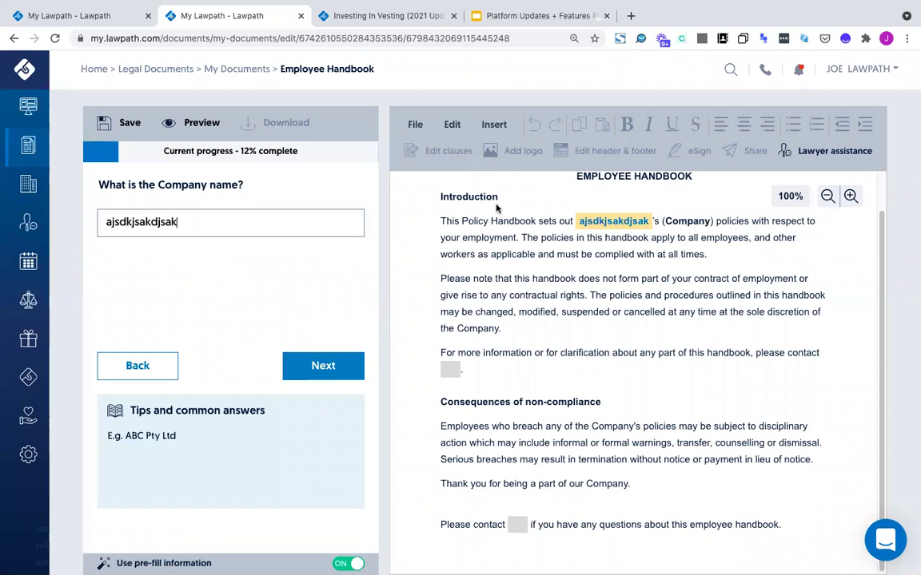
{"action": "double_click", "coordinate": [233, 227]}
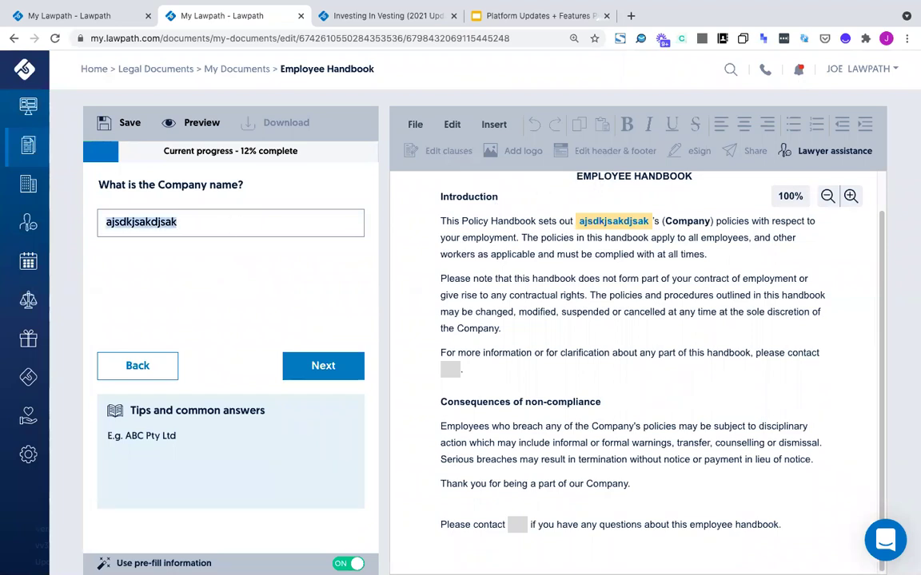
{"action": "key", "text": "BackSpace"}
{"action": "type", "text": "a"}
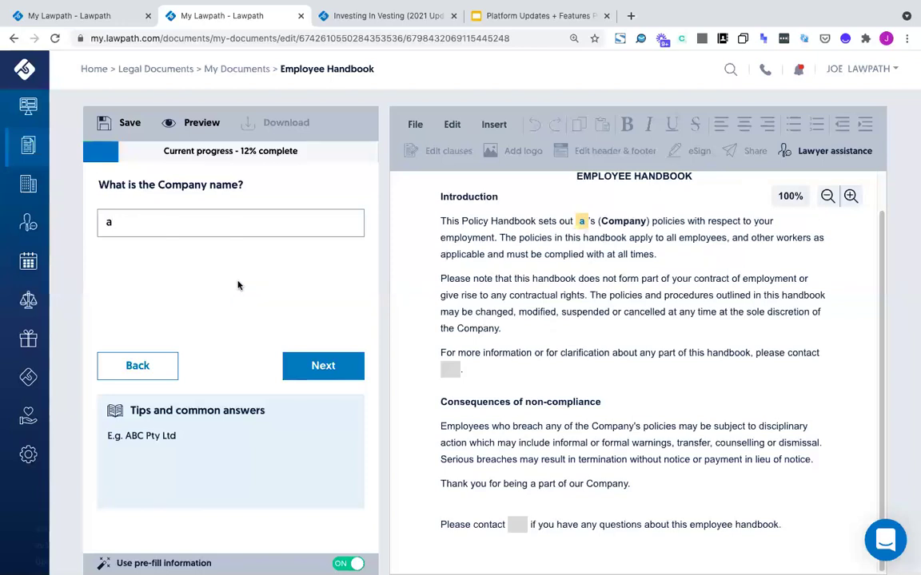
{"action": "key", "text": "ctrl+a"}
{"action": "key", "text": "ctrl+v"}
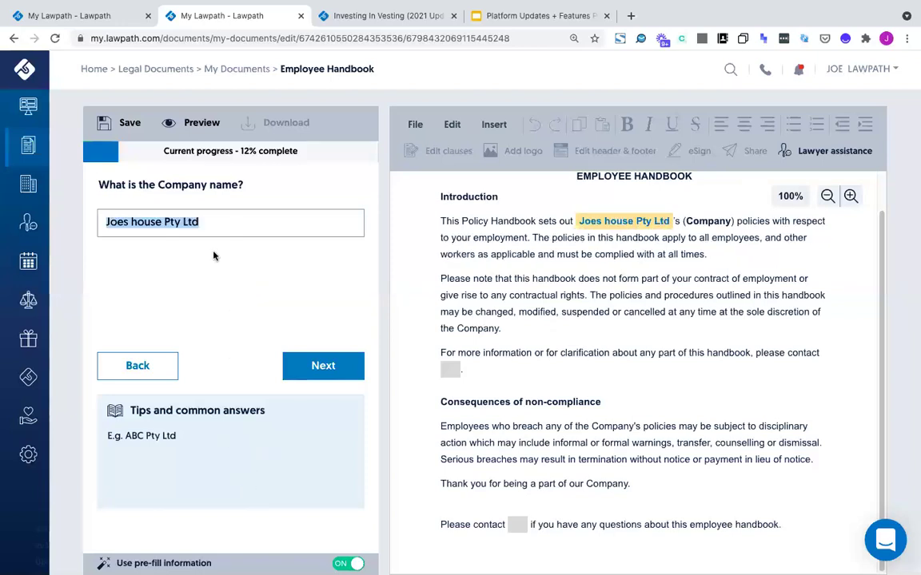
{"action": "left_click", "coordinate": [191, 225]}
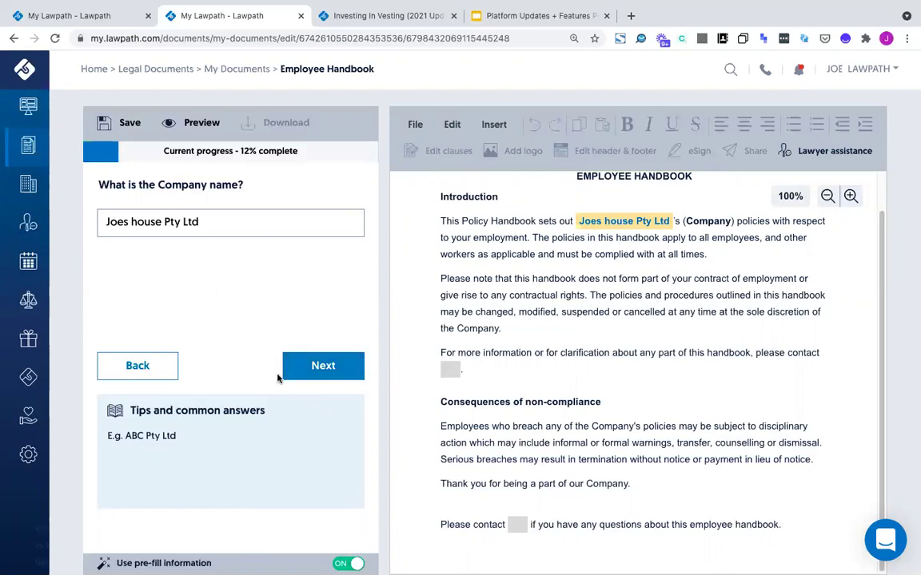
Advance to the contact question and enter 'HR Manager' as the contact answer
{"action": "left_click", "coordinate": [300, 364]}
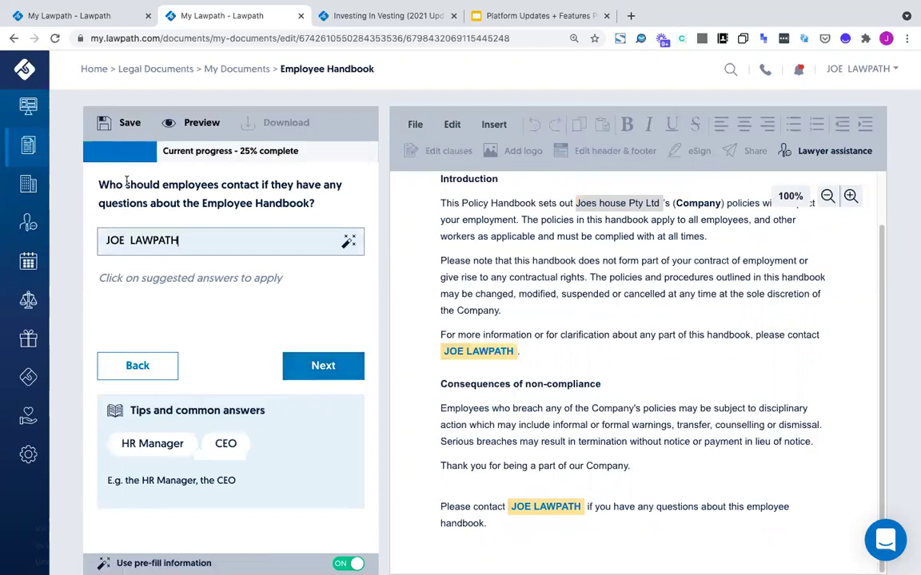
{"action": "triple_click", "coordinate": [205, 205]}
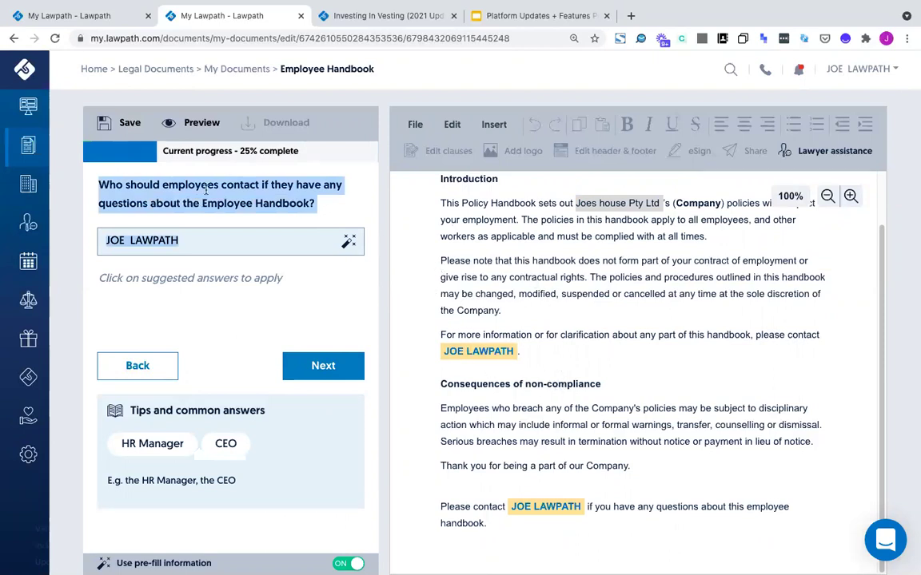
{"action": "left_click", "coordinate": [99, 186]}
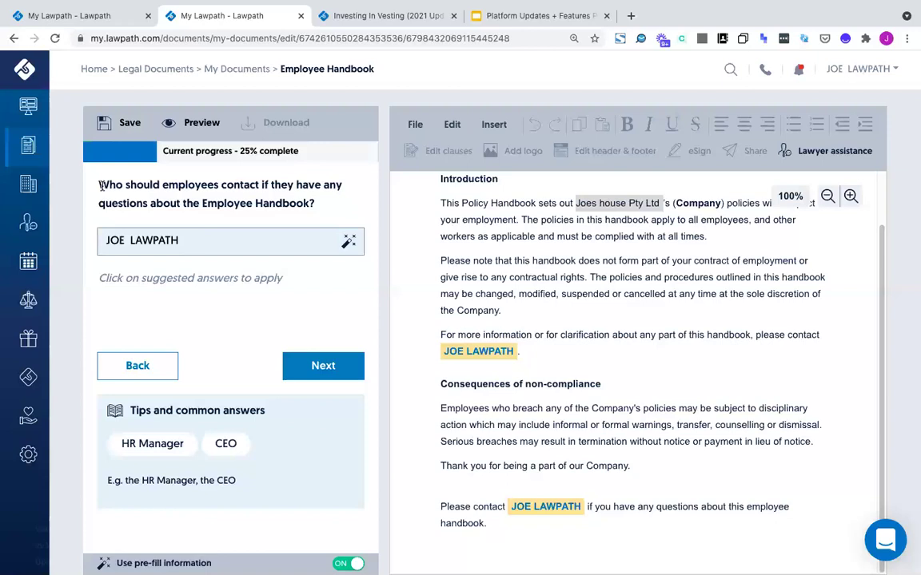
{"action": "left_click_drag", "start_coordinate": [100, 185], "coordinate": [318, 199]}
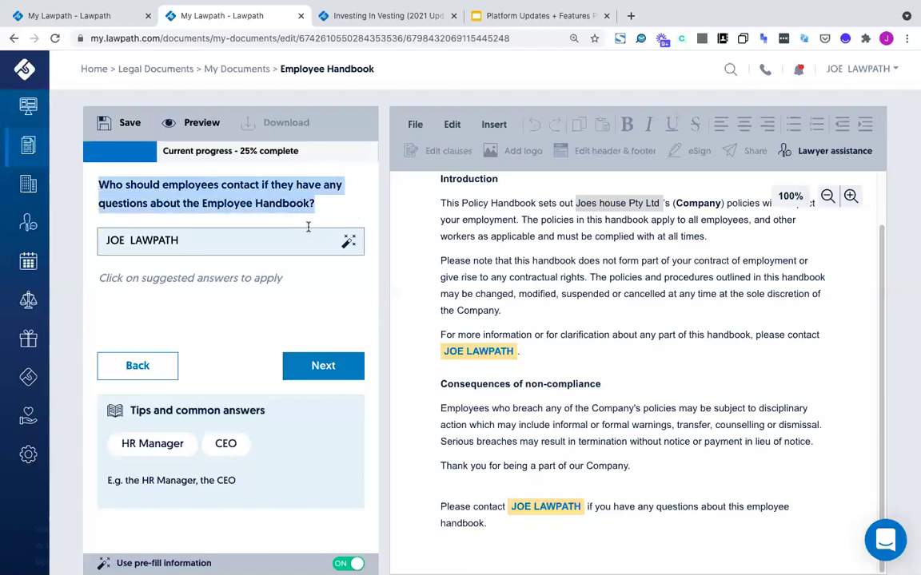
{"action": "left_click", "coordinate": [174, 240]}
{"action": "left_click_drag", "start_coordinate": [100, 241], "coordinate": [337, 249]}
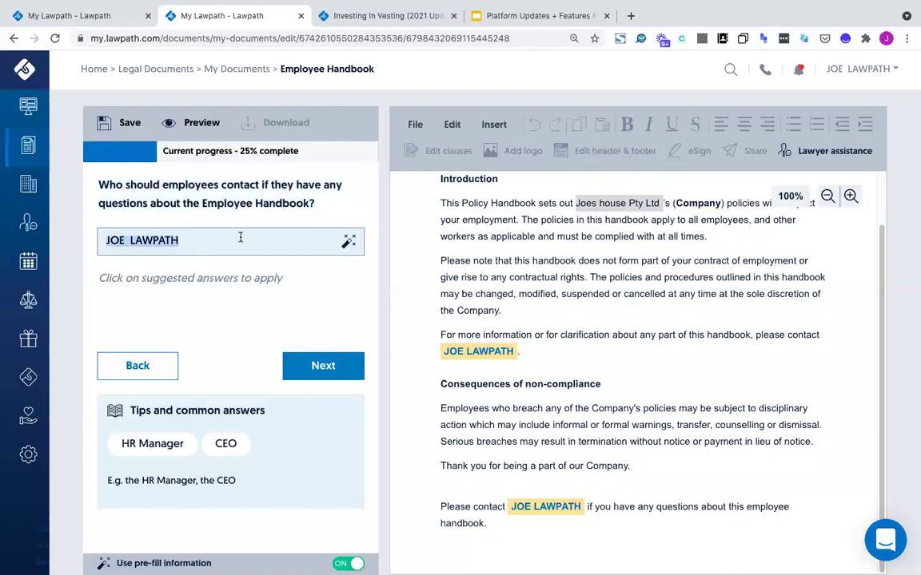
{"action": "type", "text": "HR Manager"}
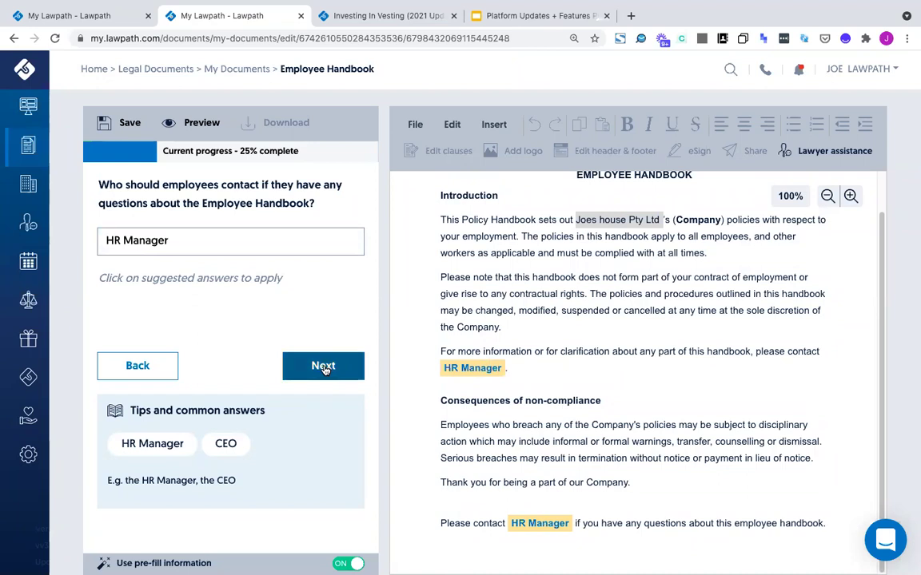
Replace 'HR Manager' with the user's own name and submit the answer
{"action": "triple_click", "coordinate": [235, 242]}
{"action": "type", "text": "H"}
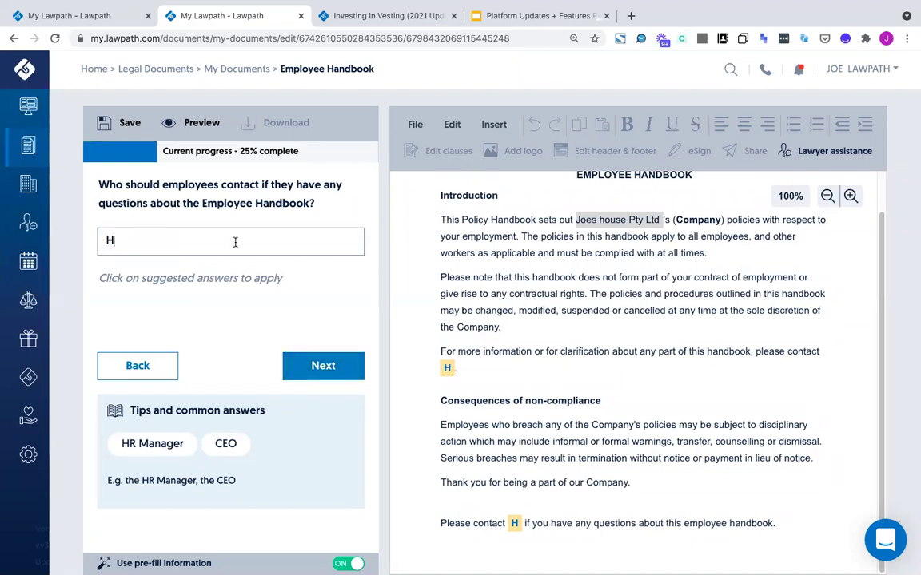
{"action": "key", "text": "BackSpace"}
{"action": "type", "text": "Joe Lawpath"}
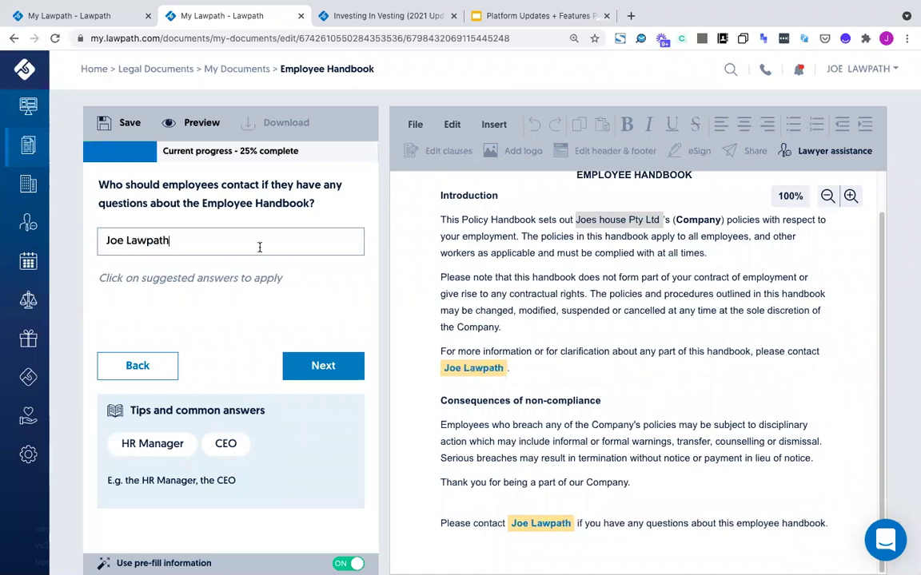
{"action": "left_click", "coordinate": [338, 370]}
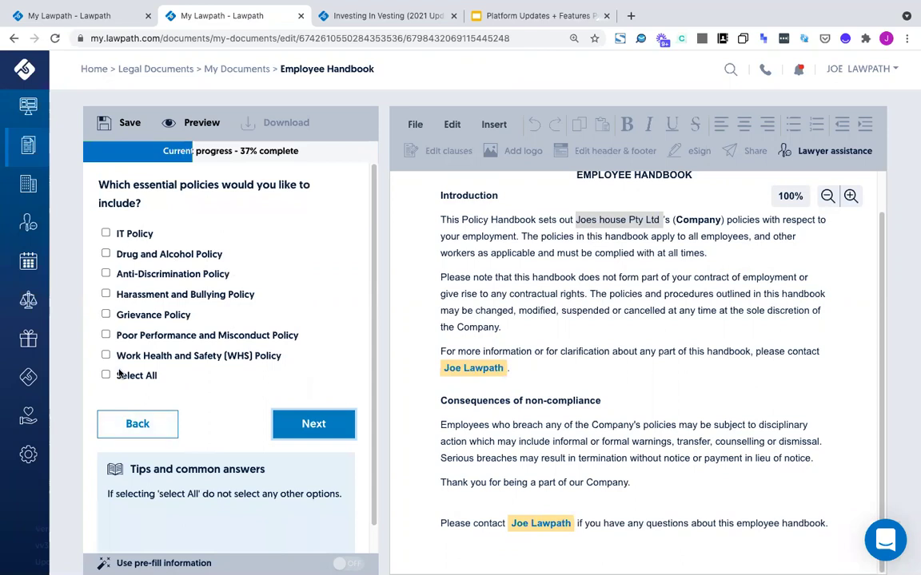
Include all essential policies and the recommended ones, such as Conflict of Interest, Surveillance and Social Media
{"action": "left_click", "coordinate": [304, 428]}
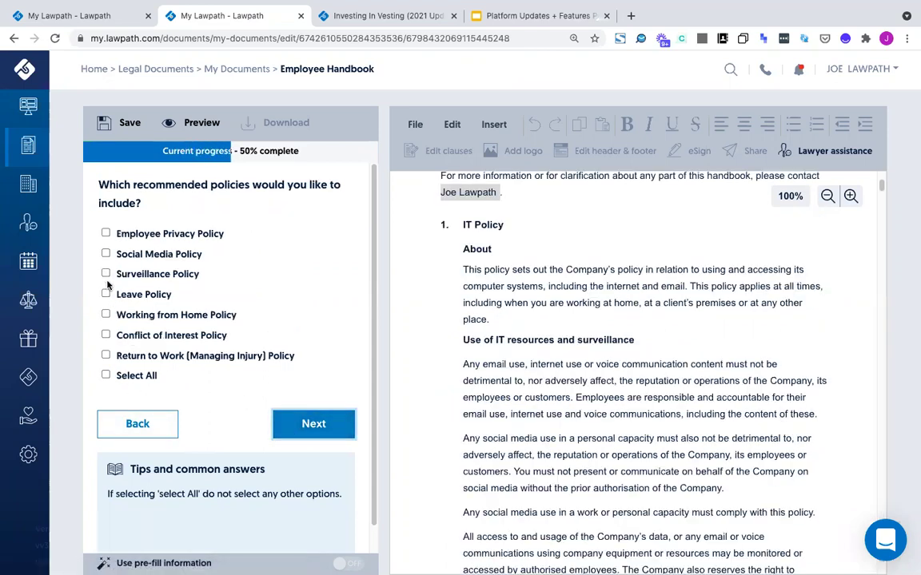
{"action": "left_click", "coordinate": [106, 375]}
{"action": "left_click", "coordinate": [106, 356]}
{"action": "left_click", "coordinate": [106, 336]}
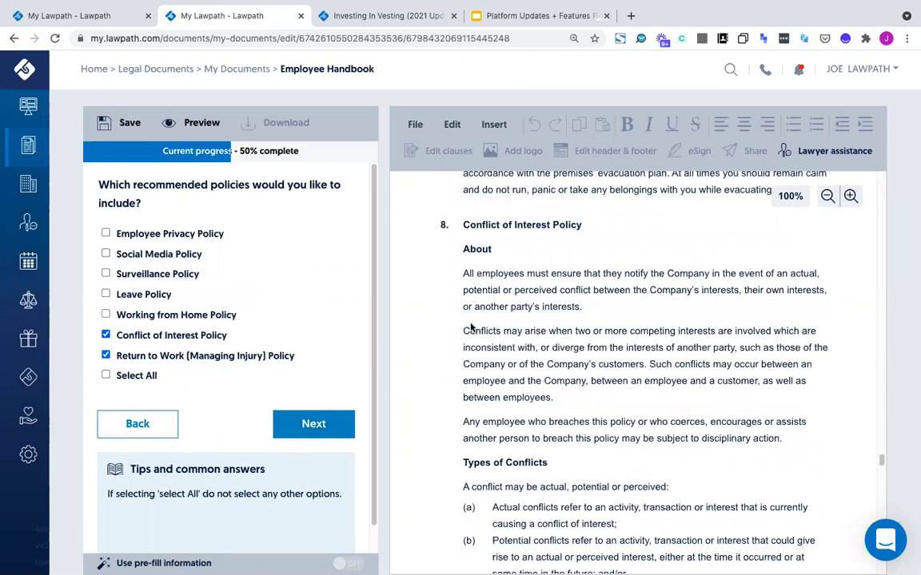
{"action": "left_click", "coordinate": [106, 314]}
{"action": "left_click", "coordinate": [106, 274]}
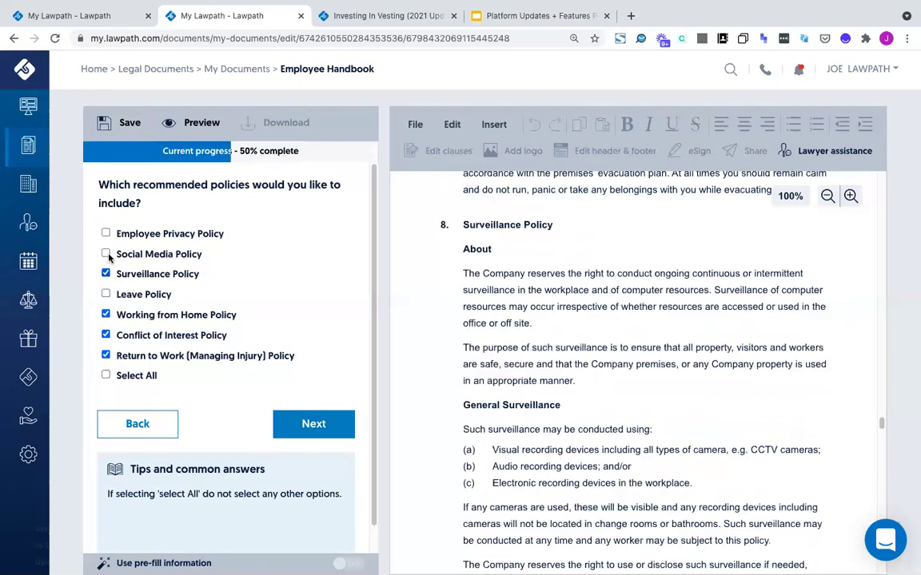
{"action": "left_click", "coordinate": [106, 254]}
{"action": "left_click", "coordinate": [106, 232]}
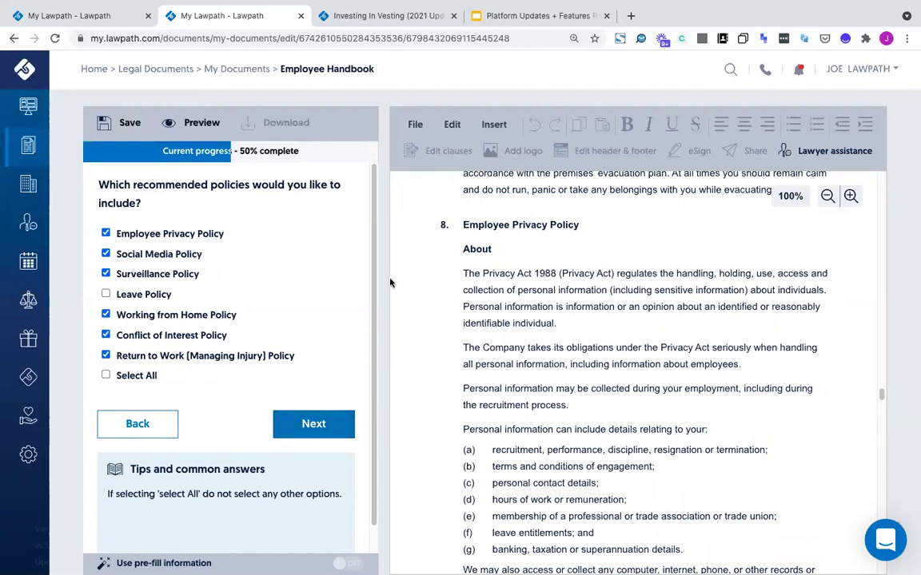
{"action": "left_click", "coordinate": [324, 432]}
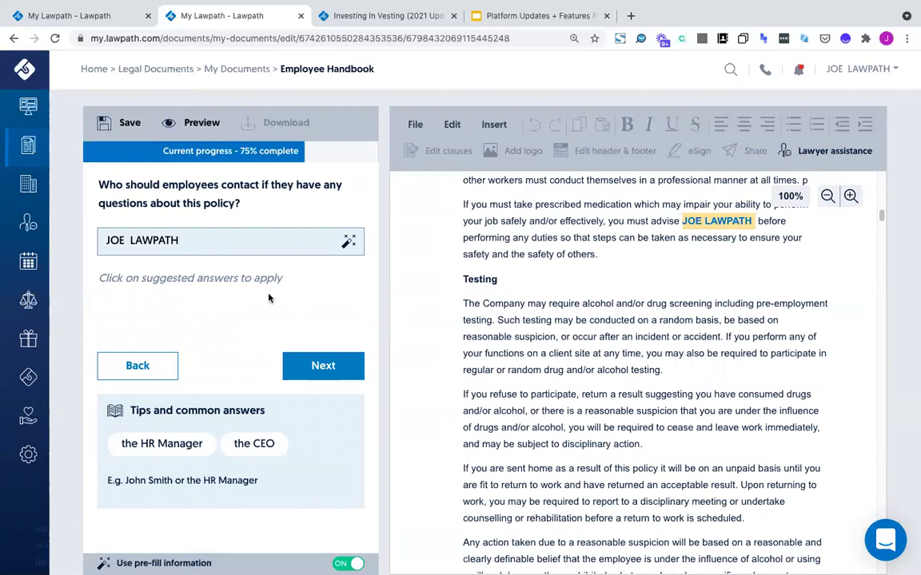
Answer the escalation contact question with 'the CEO' and submit the final answer
{"action": "left_click", "coordinate": [323, 366]}
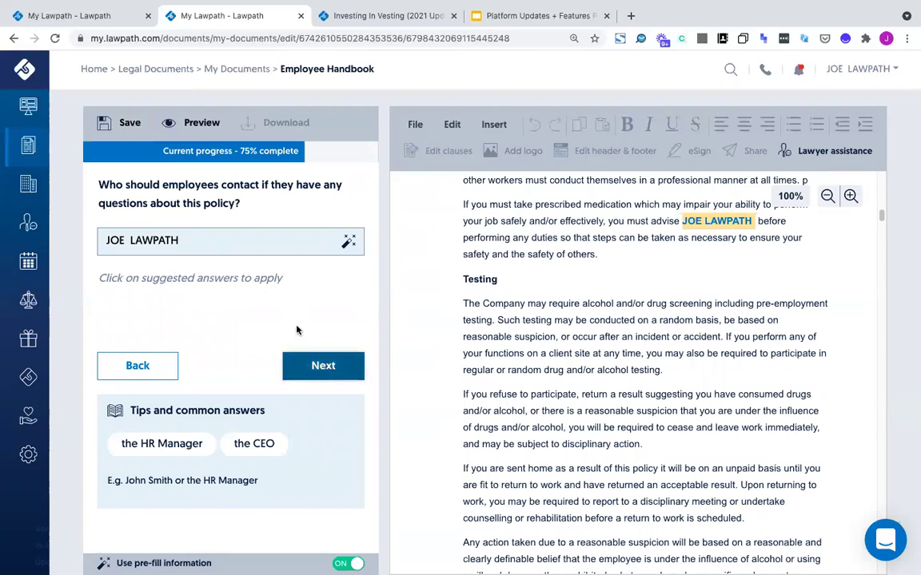
{"action": "left_click_drag", "start_coordinate": [143, 184], "coordinate": [302, 185]}
{"action": "left_click", "coordinate": [231, 239]}
{"action": "left_click", "coordinate": [156, 443]}
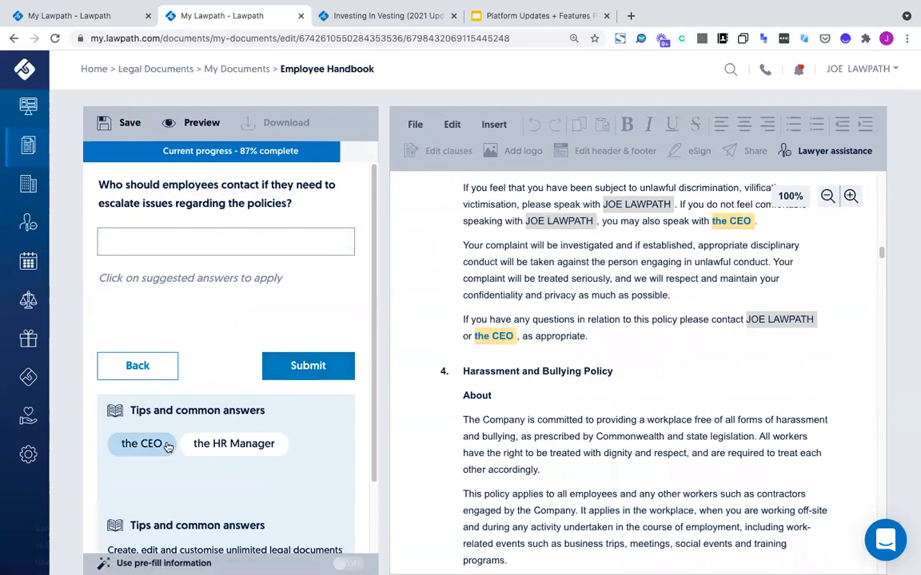
{"action": "left_click", "coordinate": [308, 366]}
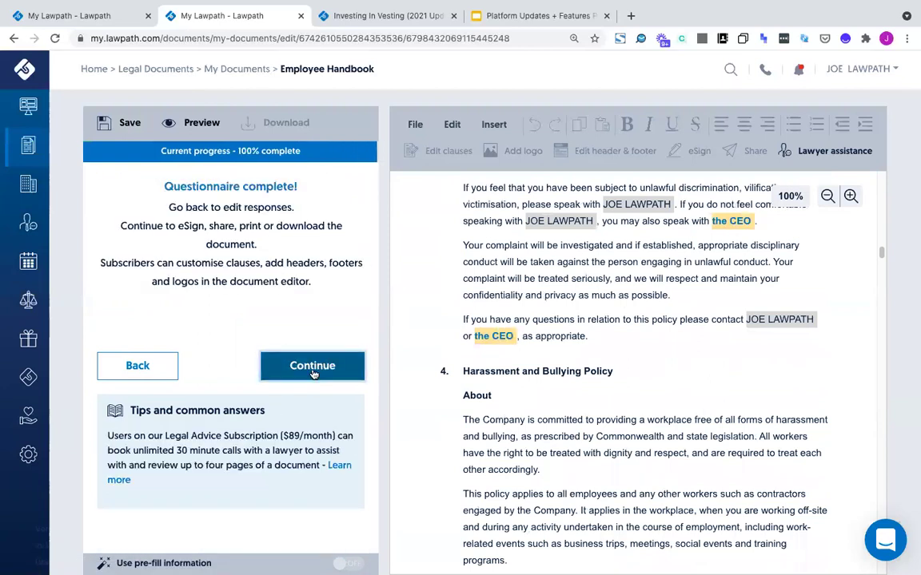
Continue past the completed questionnaire, scroll through the handbook preview, then choose Customise document
{"action": "left_click", "coordinate": [312, 367]}
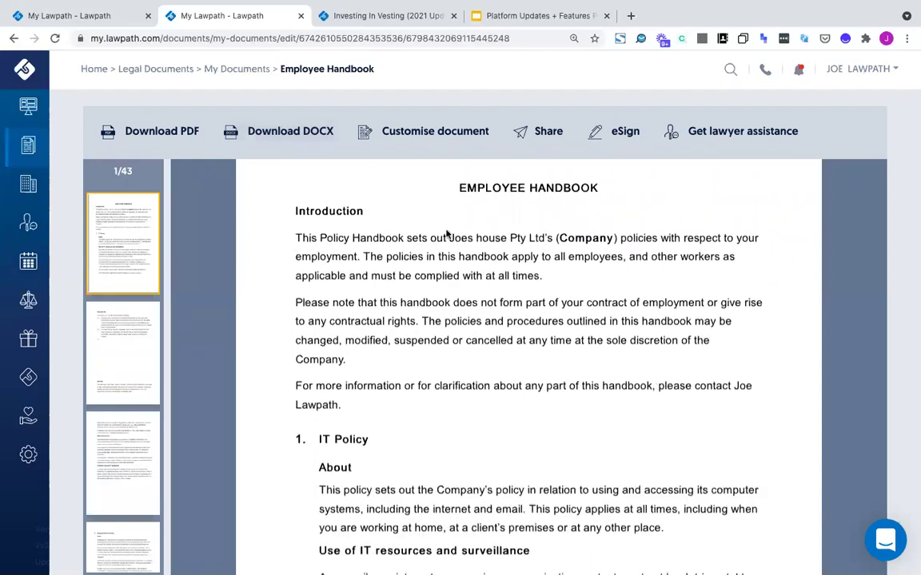
{"action": "scroll", "coordinate": [501, 358], "scroll_direction": "down", "scroll_amount": 15}
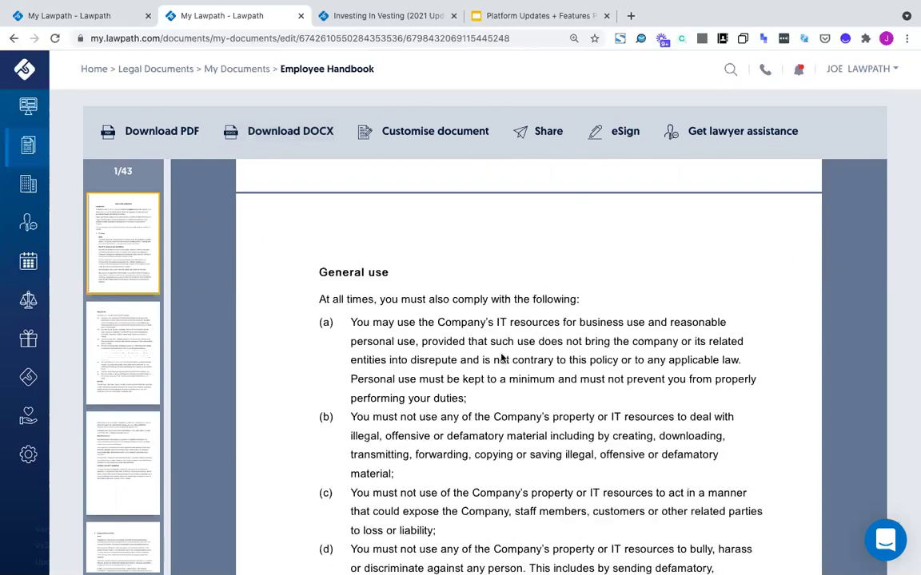
{"action": "scroll", "coordinate": [501, 358], "scroll_direction": "down", "scroll_amount": 15}
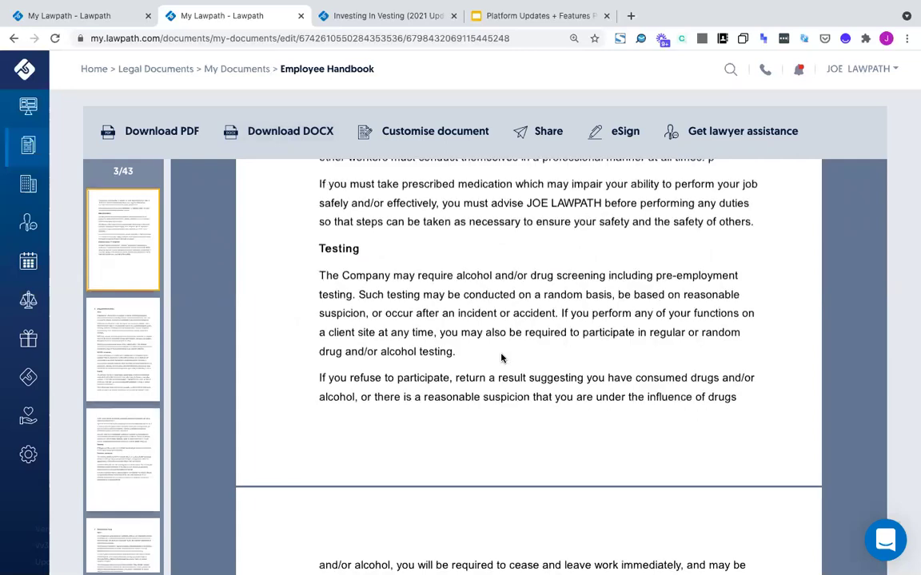
{"action": "scroll", "coordinate": [501, 358], "scroll_direction": "down", "scroll_amount": 10}
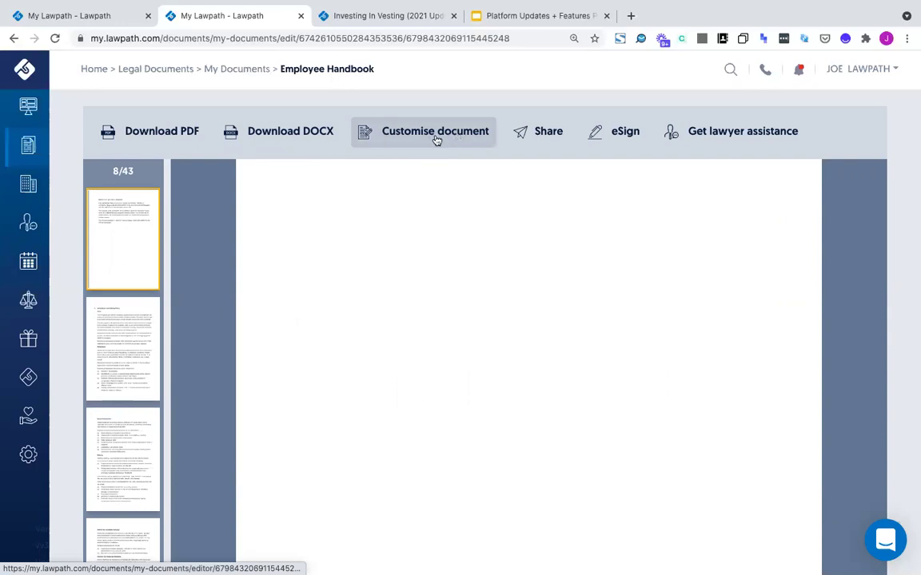
{"action": "scroll", "coordinate": [397, 294], "scroll_direction": "down", "scroll_amount": 5}
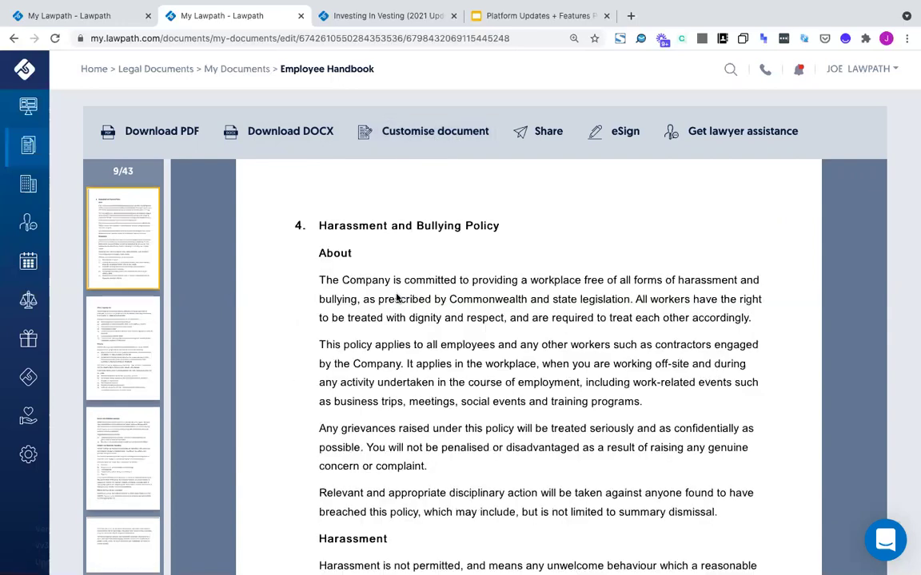
{"action": "scroll", "coordinate": [374, 324], "scroll_direction": "down", "scroll_amount": 3}
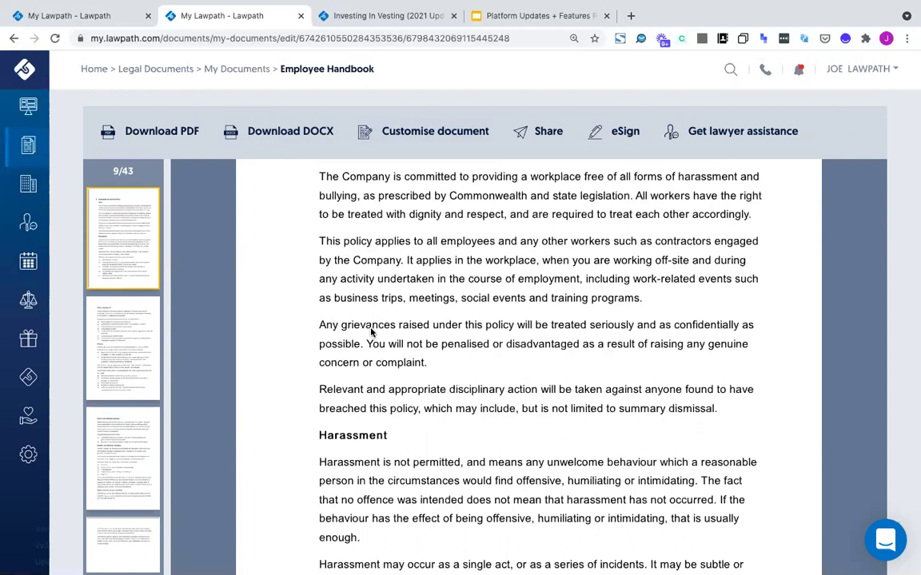
{"action": "scroll", "coordinate": [368, 240], "scroll_direction": "down", "scroll_amount": 1}
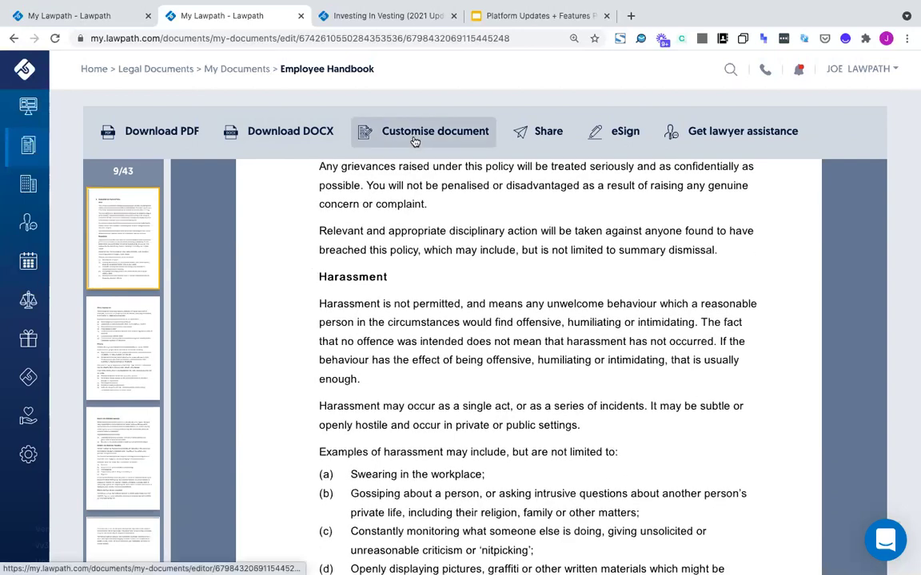
{"action": "left_click", "coordinate": [420, 131]}
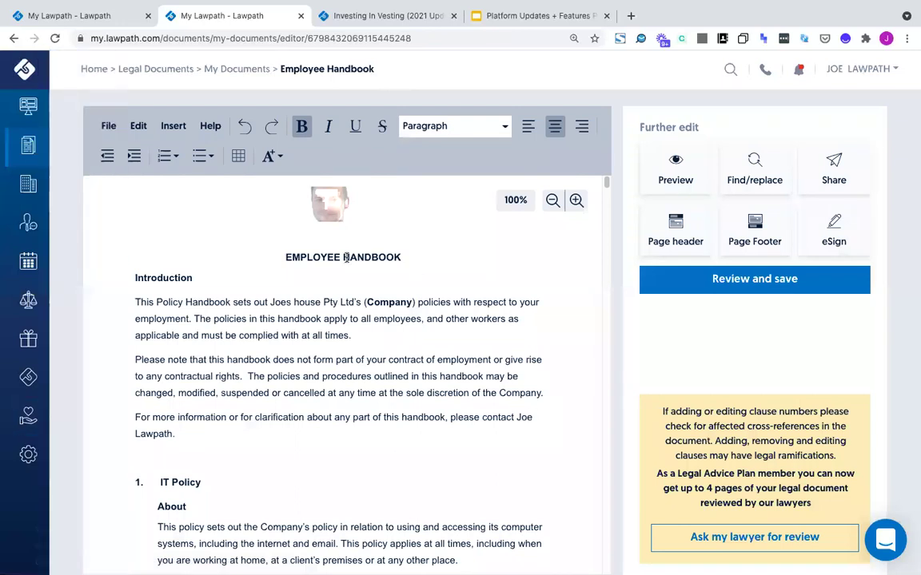
Apply the saved photo header, then remove it from the handbook and confirm 'Yes, remove'
{"action": "left_click", "coordinate": [342, 203]}
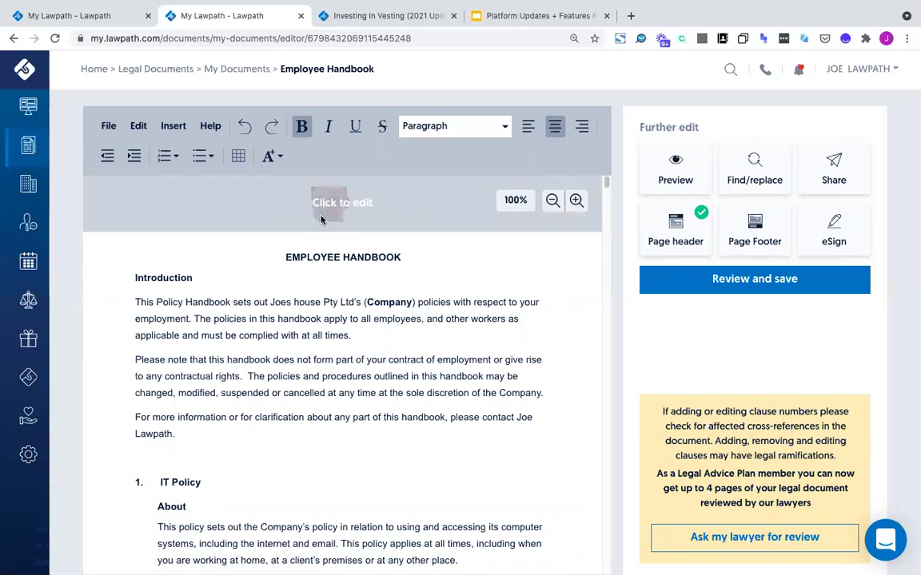
{"action": "left_click", "coordinate": [497, 207]}
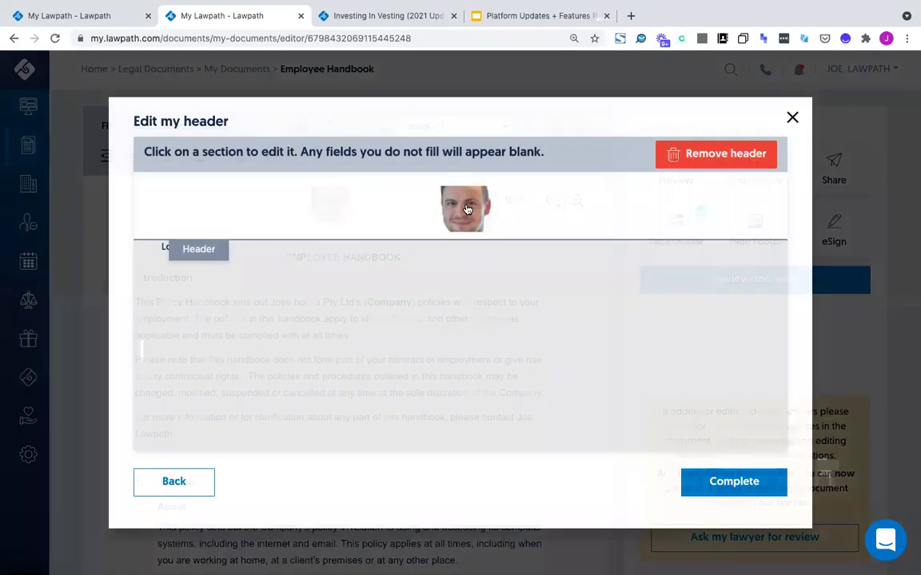
{"action": "left_click", "coordinate": [719, 144]}
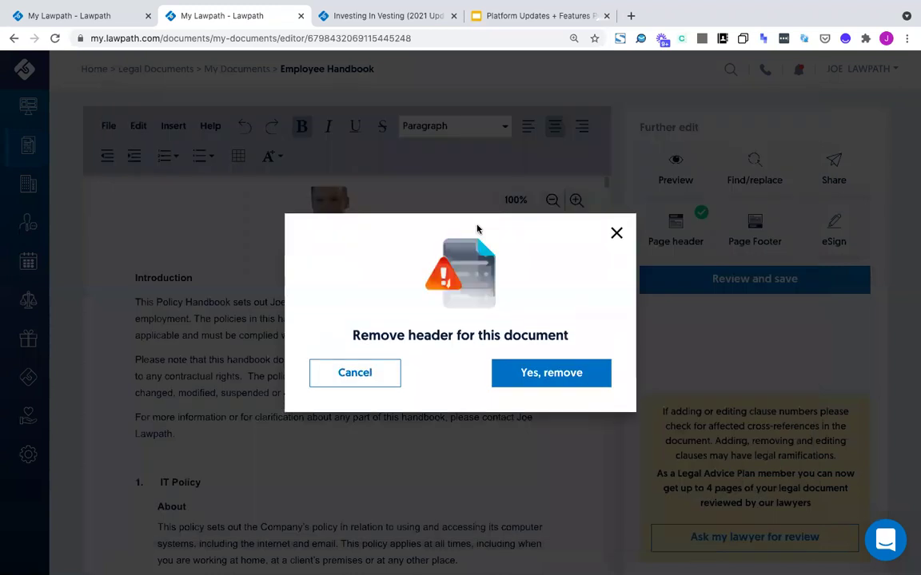
{"action": "left_click", "coordinate": [548, 373]}
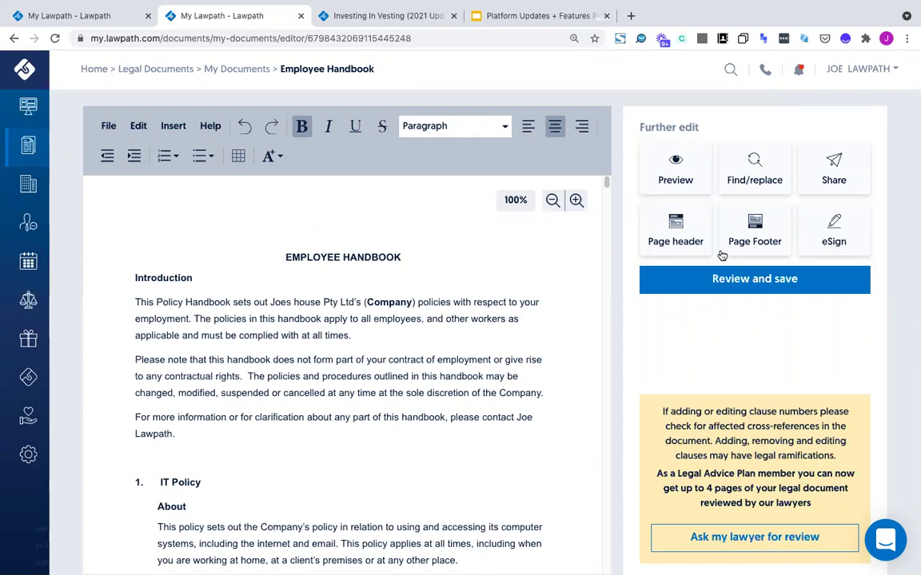
Replace the saved page header's photo with the Lawpath logo and apply the header
{"action": "left_click", "coordinate": [677, 234]}
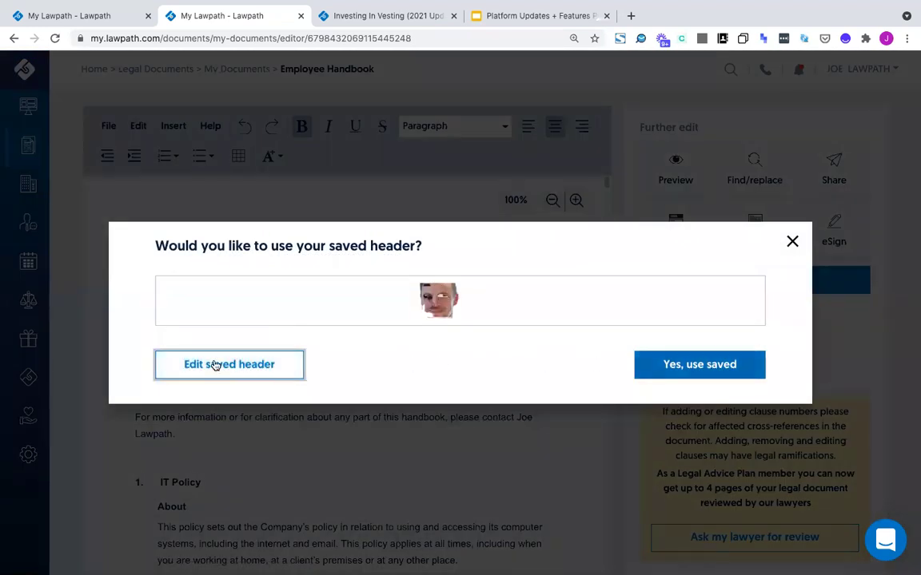
{"action": "left_click", "coordinate": [206, 366]}
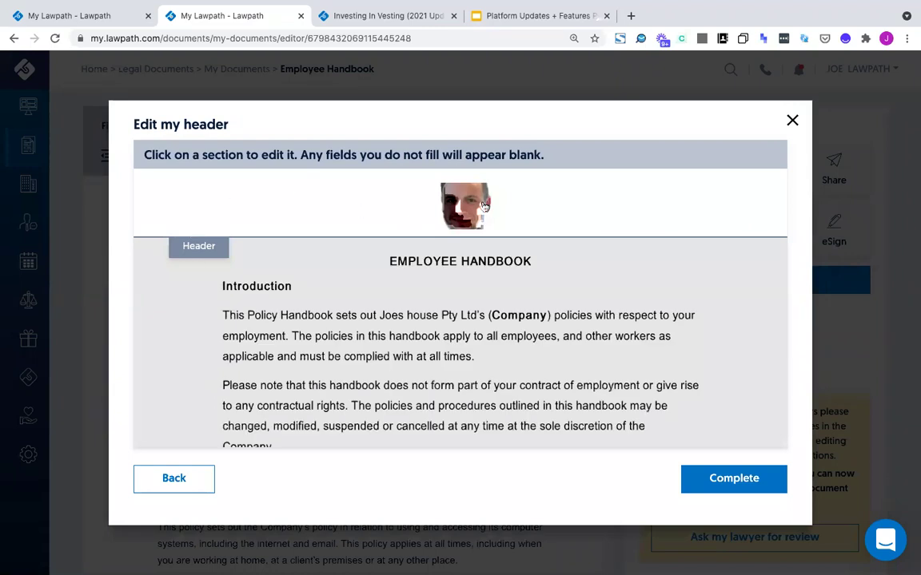
{"action": "left_click", "coordinate": [444, 206]}
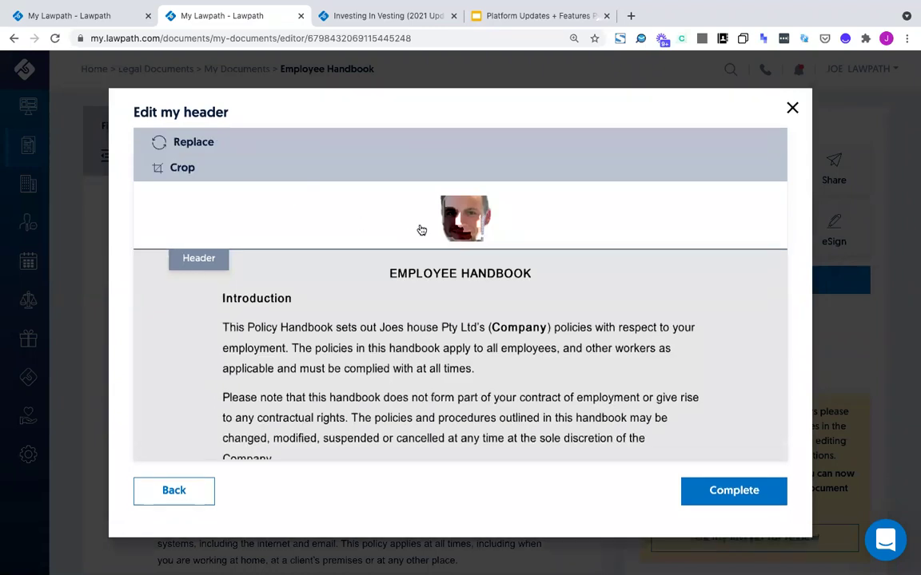
{"action": "left_click", "coordinate": [182, 142]}
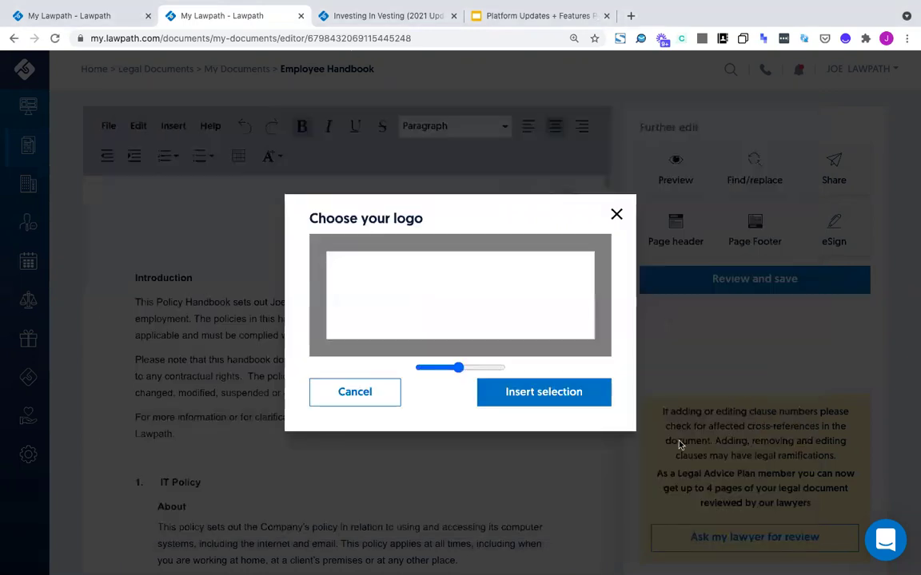
{"action": "left_click_drag", "start_coordinate": [448, 368], "coordinate": [452, 376]}
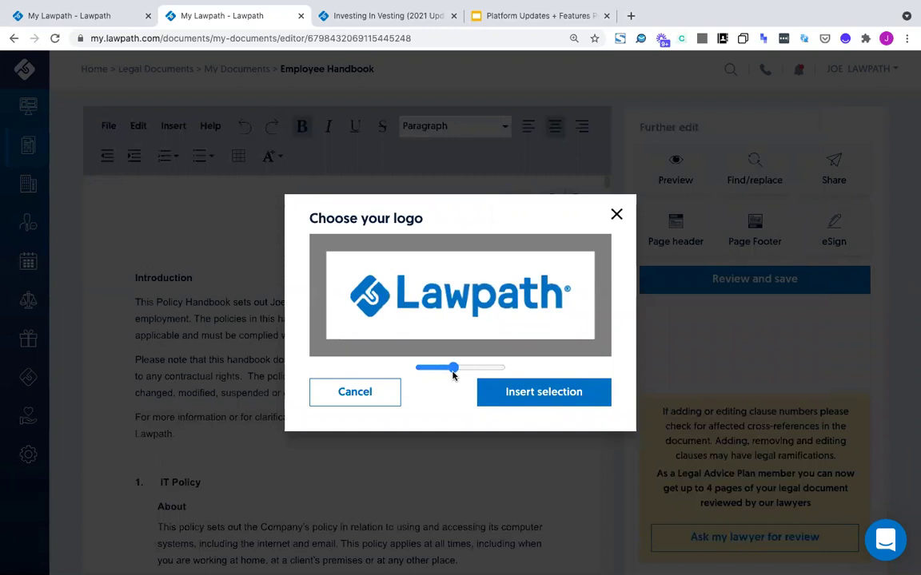
{"action": "left_click", "coordinate": [554, 404]}
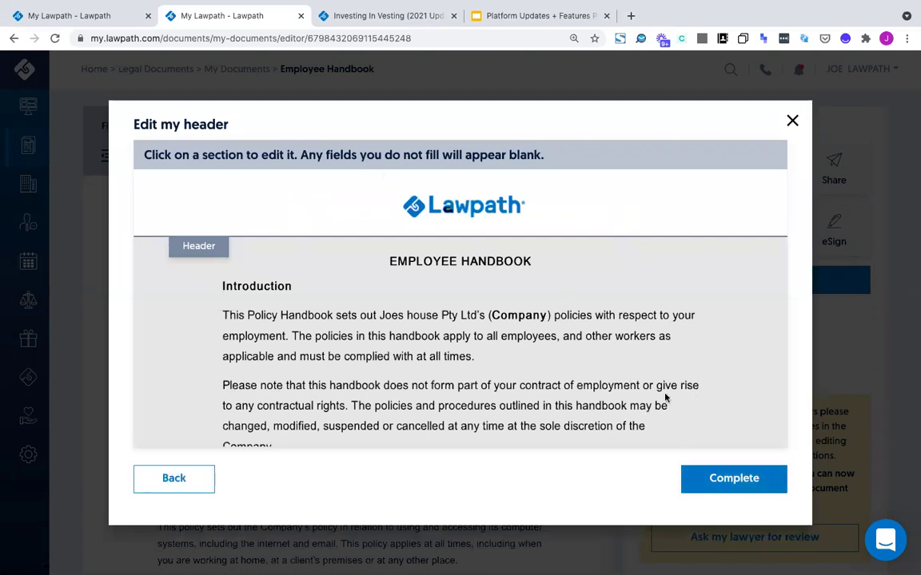
{"action": "left_click", "coordinate": [733, 479]}
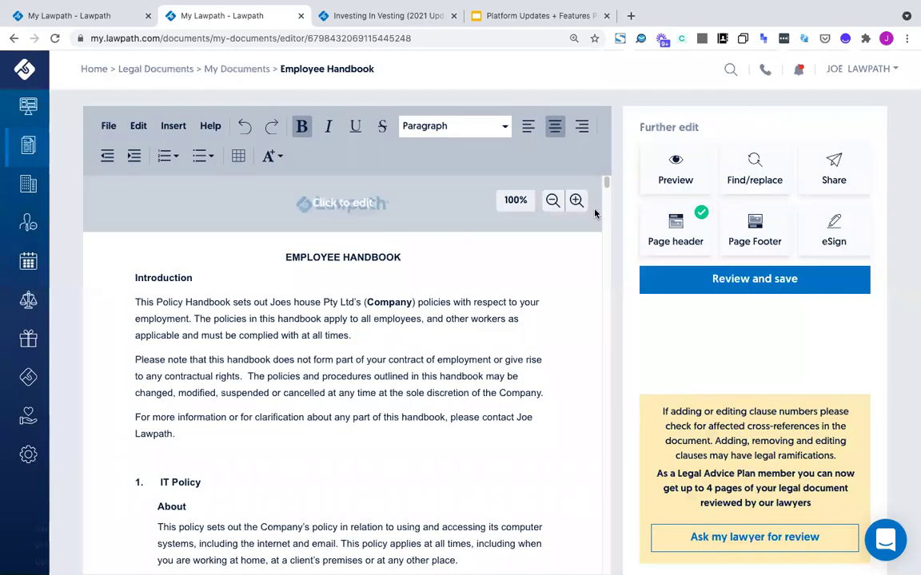
Re-apply the Lawpath logo header to the handbook and decline the saved footer offer
{"action": "left_click", "coordinate": [671, 230]}
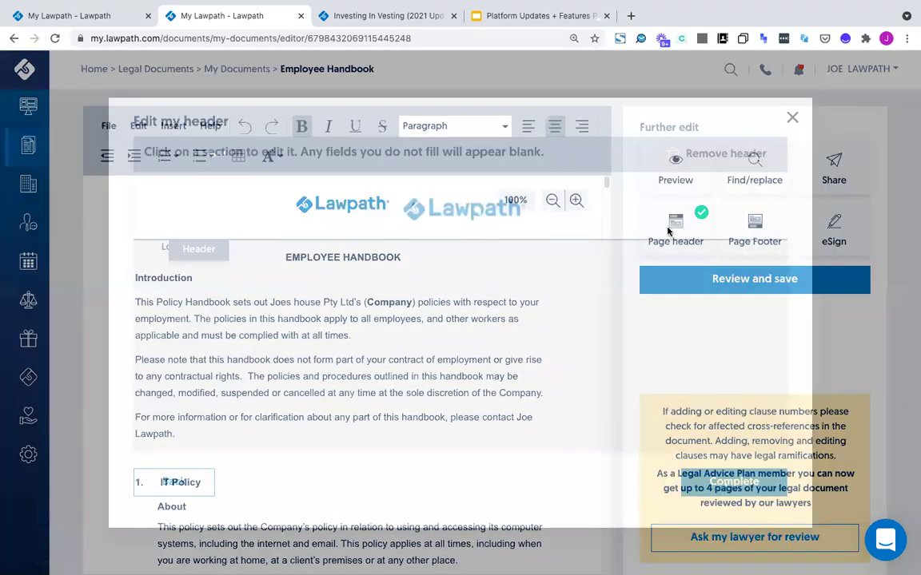
{"action": "left_click", "coordinate": [744, 148]}
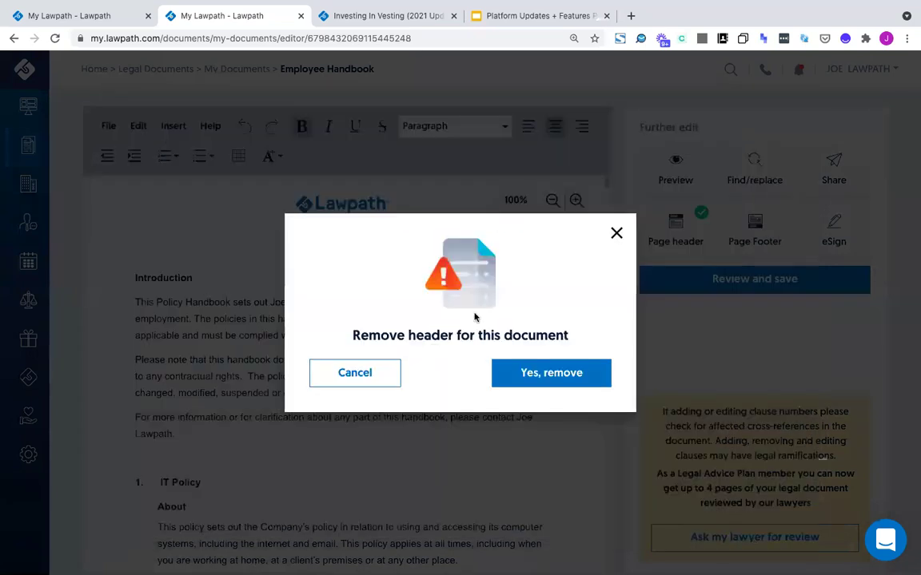
{"action": "left_click", "coordinate": [553, 381]}
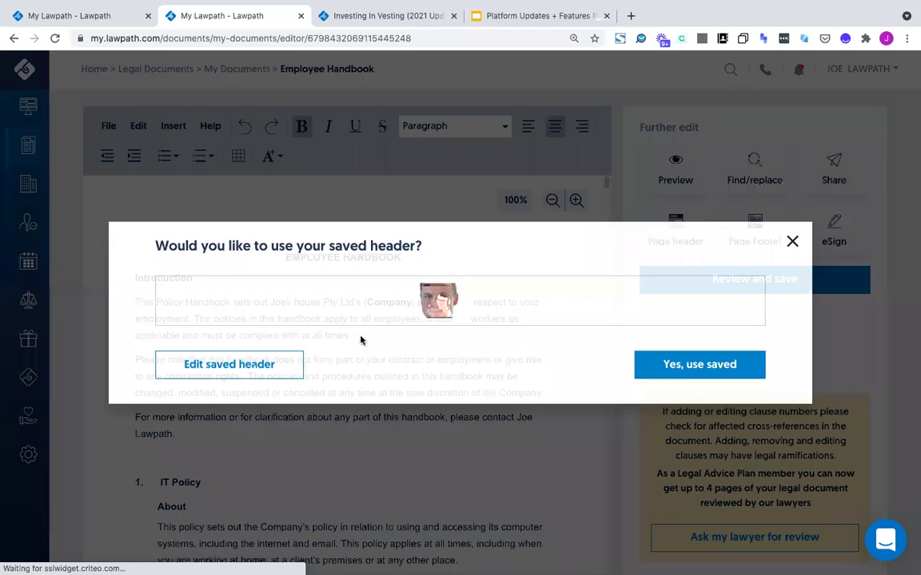
{"action": "key", "text": "Return"}
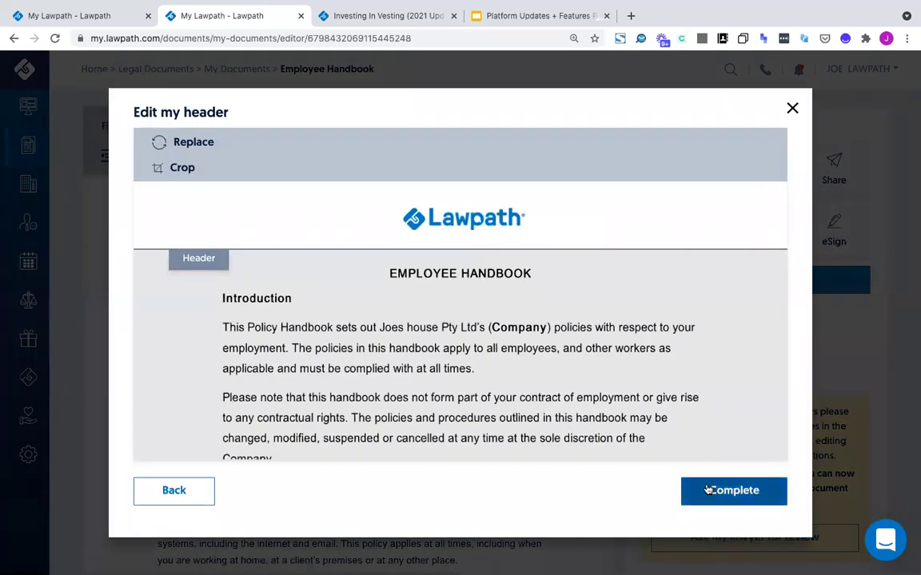
{"action": "left_click", "coordinate": [708, 490]}
{"action": "left_click", "coordinate": [752, 232]}
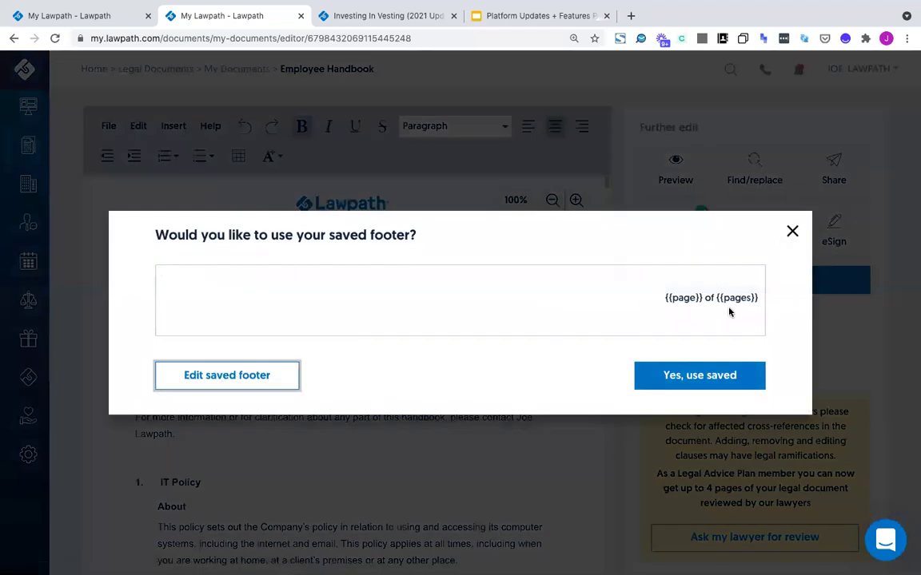
{"action": "key", "text": "Escape"}
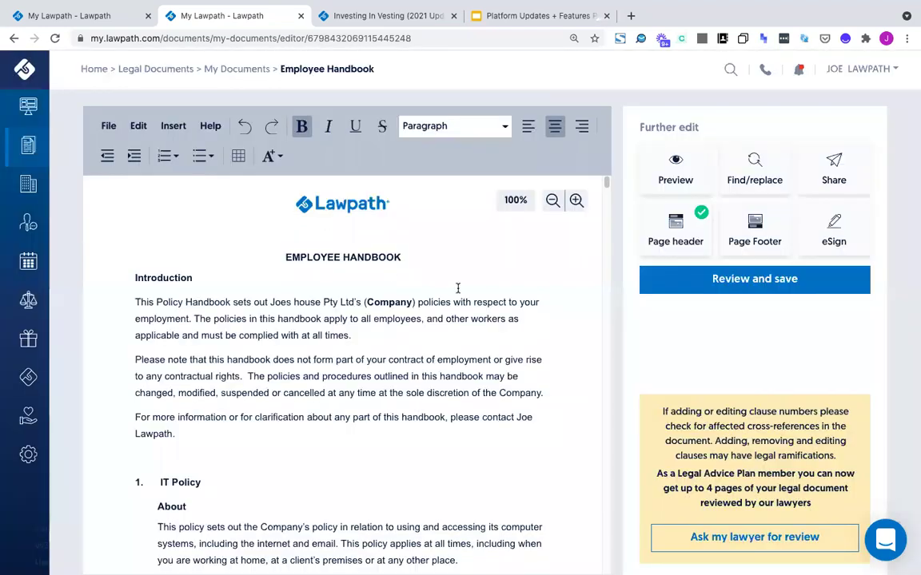
Delete the opening line of General use clause (a) and insert an empty list item above it
{"action": "scroll", "coordinate": [244, 352], "scroll_direction": "down", "scroll_amount": 5}
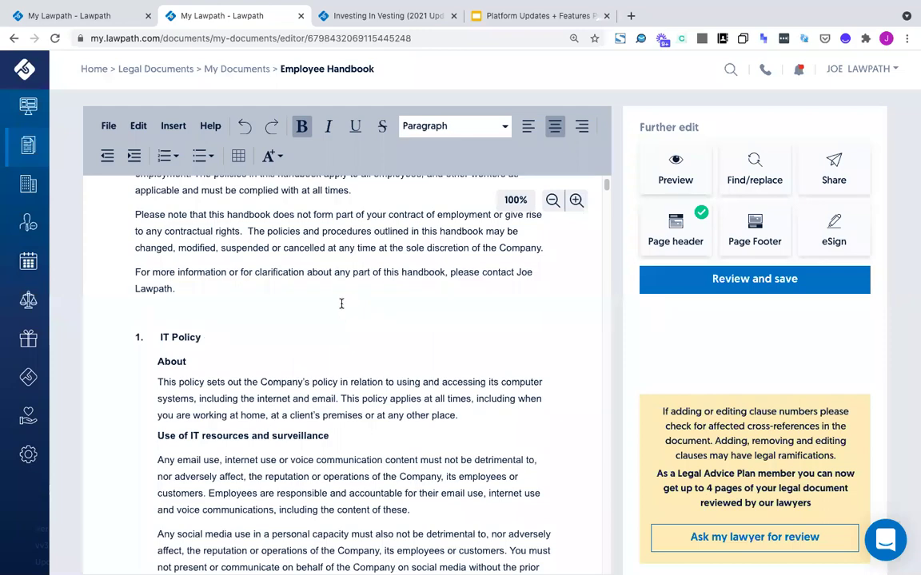
{"action": "scroll", "coordinate": [336, 306], "scroll_direction": "down", "scroll_amount": 5}
{"action": "scroll", "coordinate": [328, 307], "scroll_direction": "up", "scroll_amount": 8}
{"action": "scroll", "coordinate": [326, 312], "scroll_direction": "down", "scroll_amount": 4}
{"action": "scroll", "coordinate": [326, 312], "scroll_direction": "down", "scroll_amount": 5}
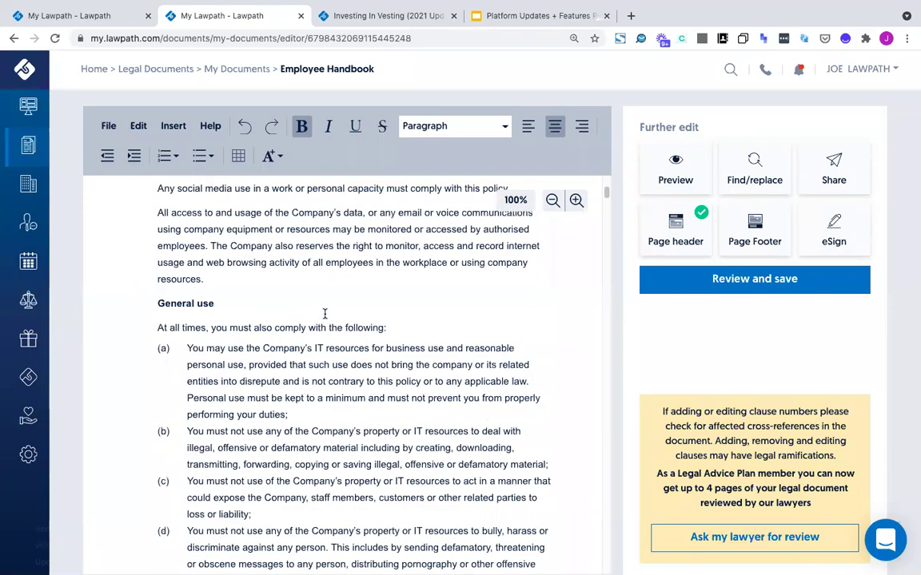
{"action": "left_click_drag", "start_coordinate": [302, 412], "coordinate": [176, 345]}
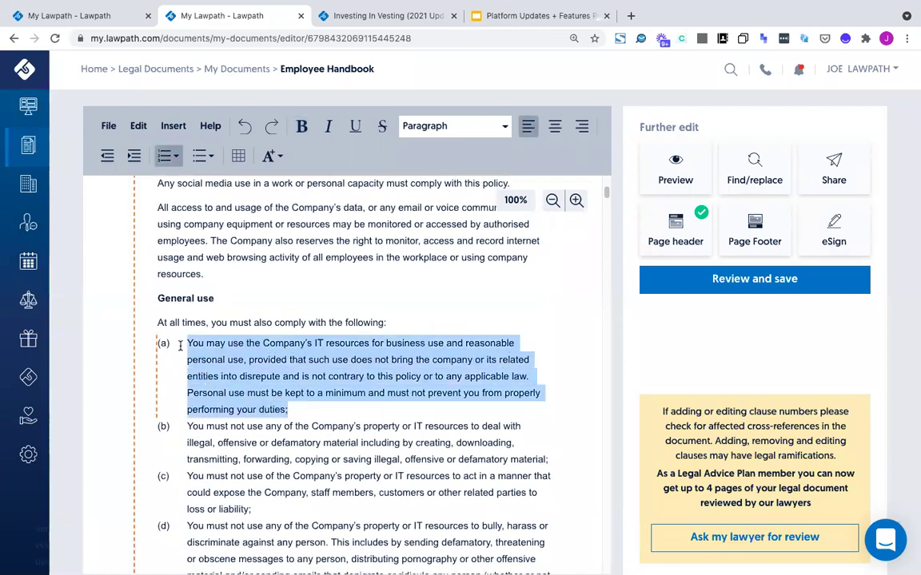
{"action": "key", "text": "BackSpace"}
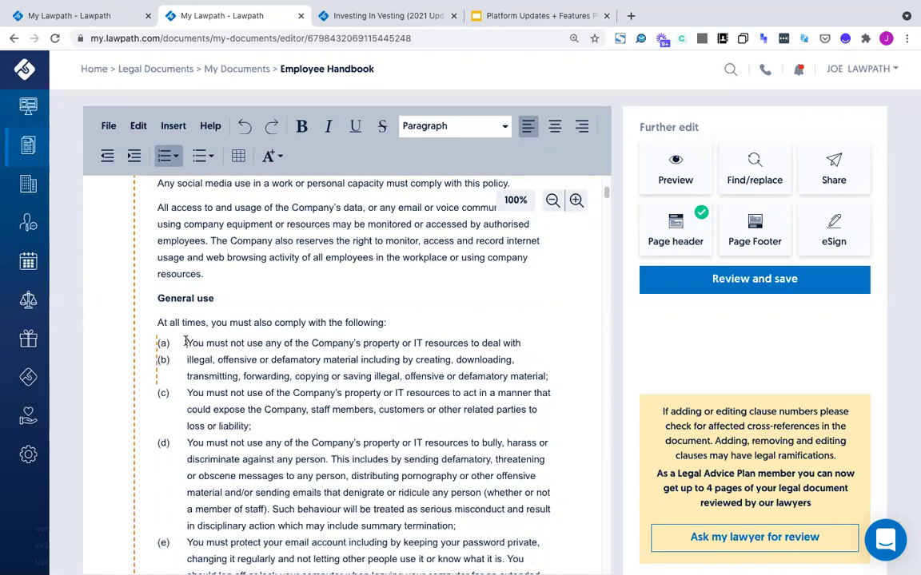
{"action": "left_click_drag", "start_coordinate": [183, 344], "coordinate": [538, 345]}
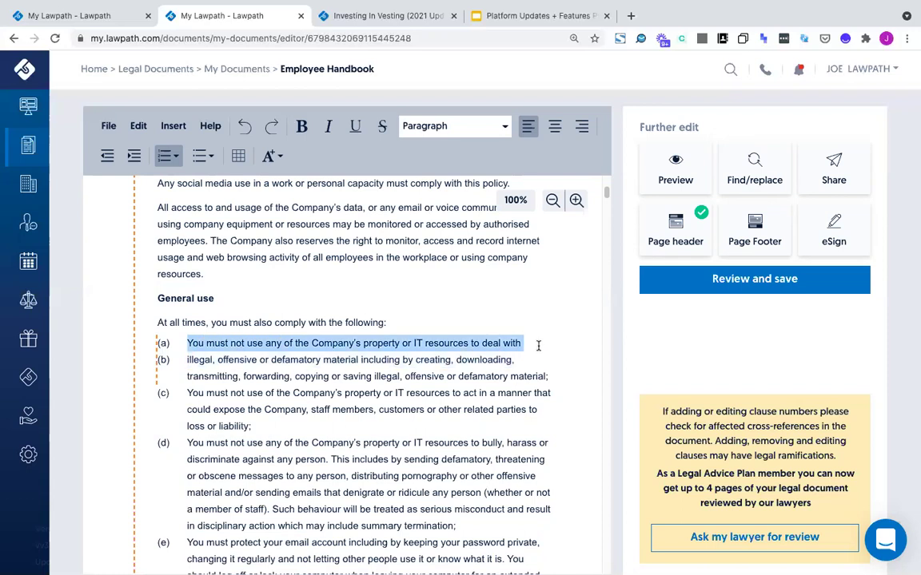
{"action": "key", "text": "BackSpace"}
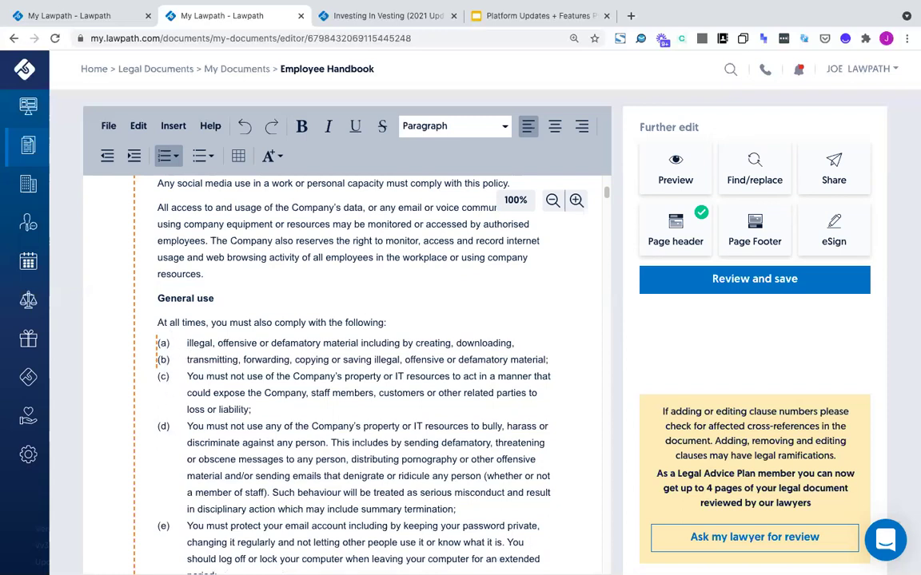
{"action": "key", "text": "Return"}
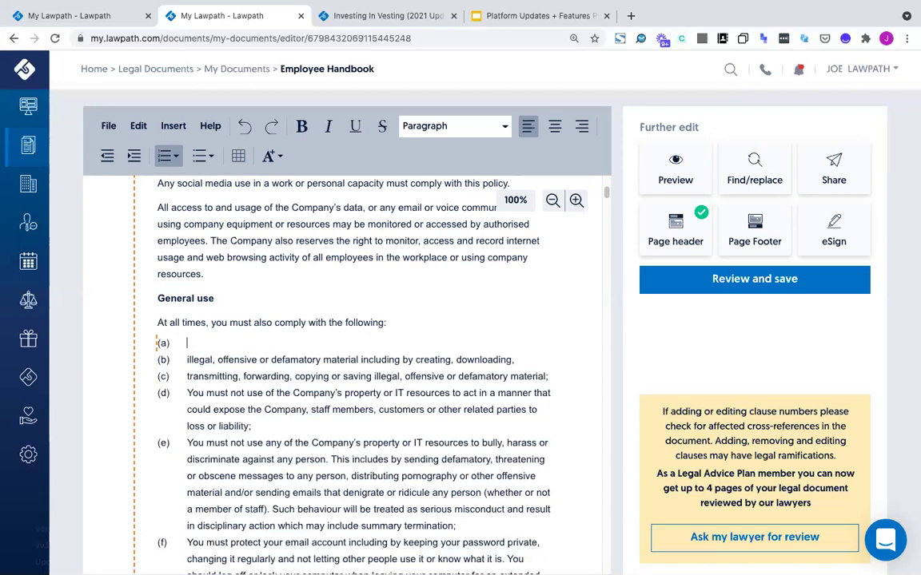
Fill the new clause with 'ajkfjdskgjdsjgkds sdkfjkdsjf okskdjfkosdfjk', insert a 2x2 table, and open find and replace
{"action": "type", "text": "ajkfjdskgjdsjgkds sdkfjkdsjf okskdjfkosdfjk"}
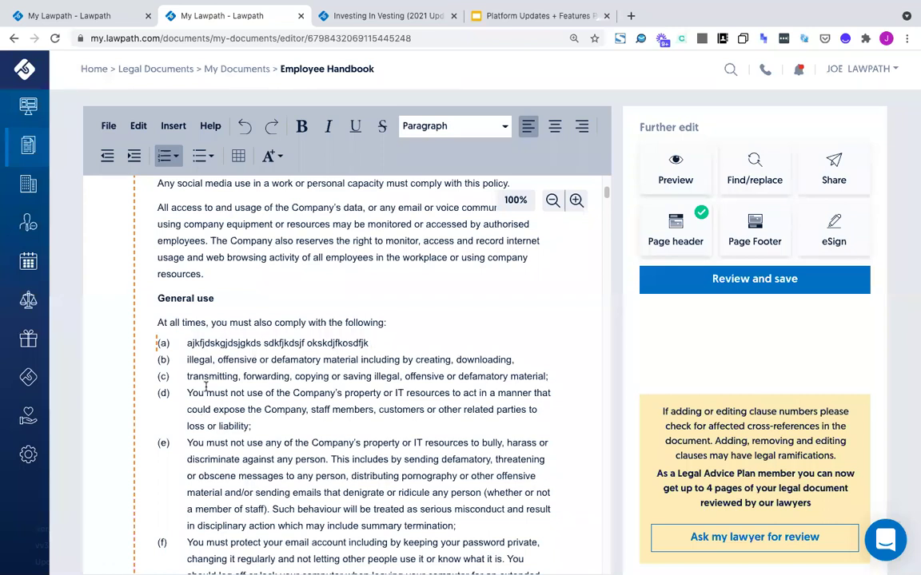
{"action": "left_click", "coordinate": [238, 156]}
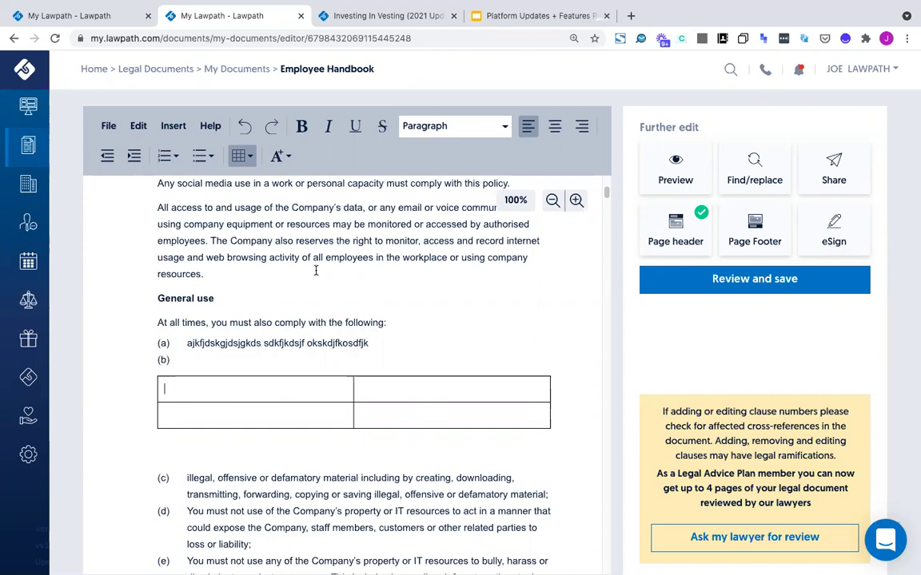
{"action": "scroll", "coordinate": [316, 272], "scroll_direction": "up", "scroll_amount": 10}
{"action": "left_click", "coordinate": [743, 172]}
Replace all 27 occurrences of the contact's first name with the new first name, then close the bar
{"action": "left_click", "coordinate": [190, 196]}
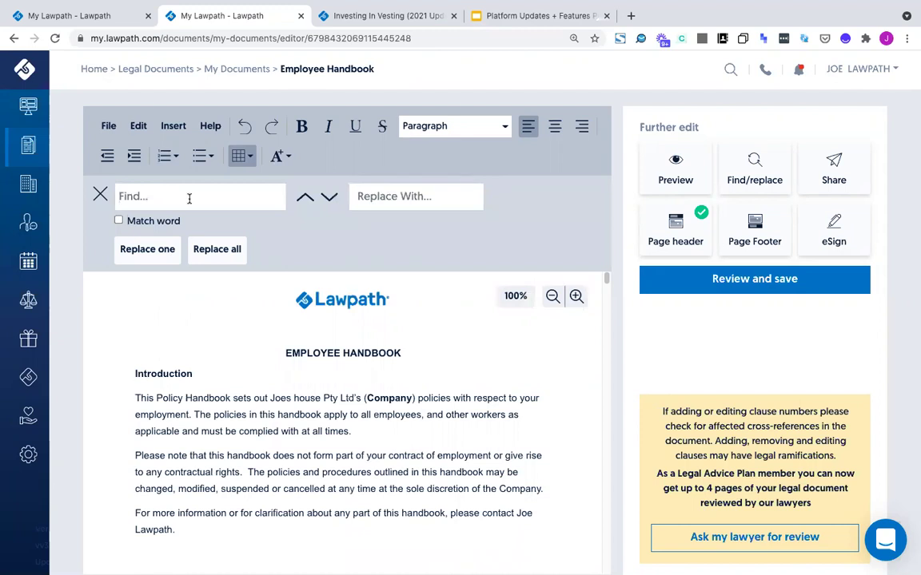
{"action": "type", "text": "joe"}
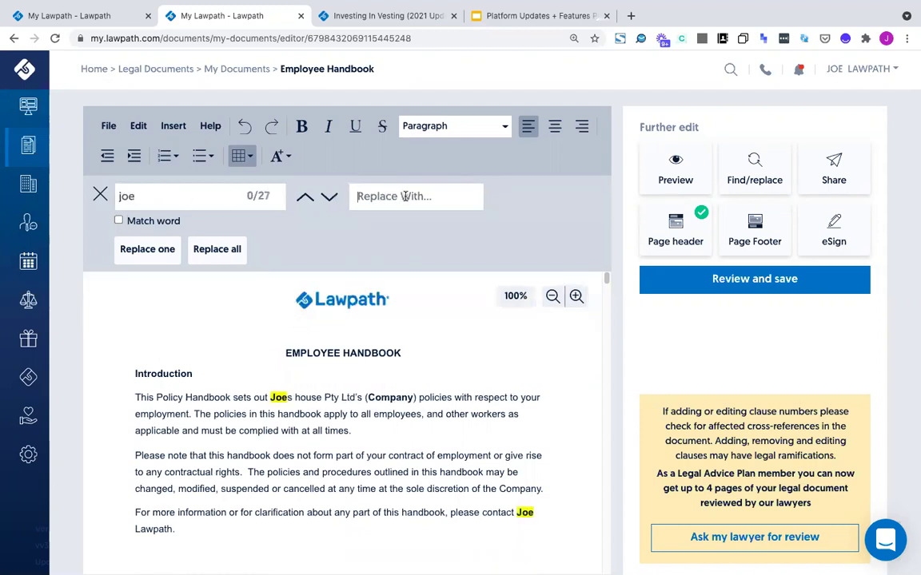
{"action": "type", "text": "Sean"}
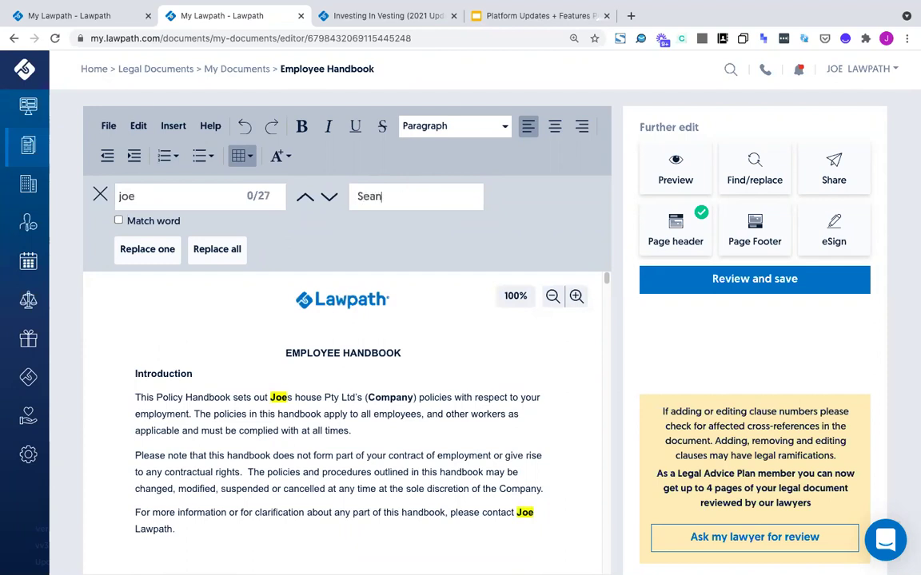
{"action": "left_click", "coordinate": [227, 251]}
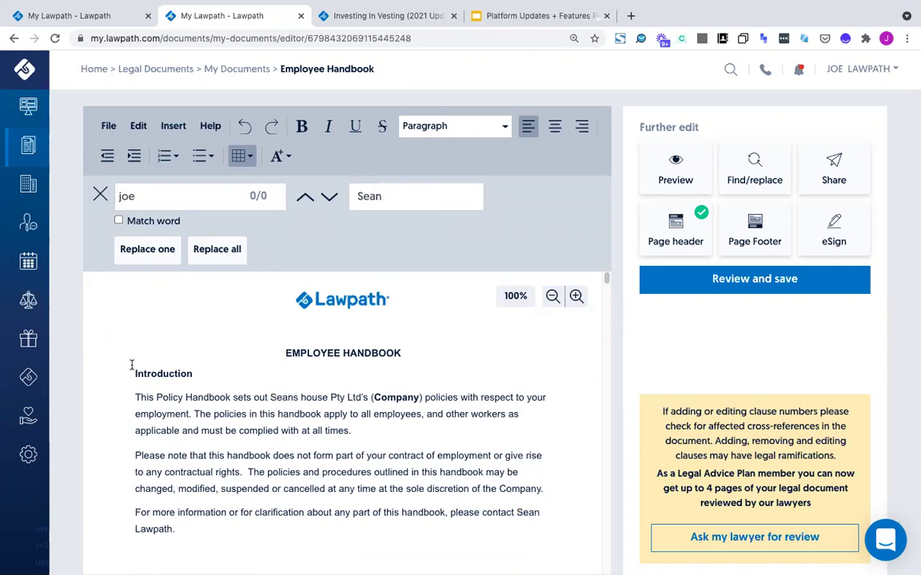
{"action": "left_click", "coordinate": [100, 194]}
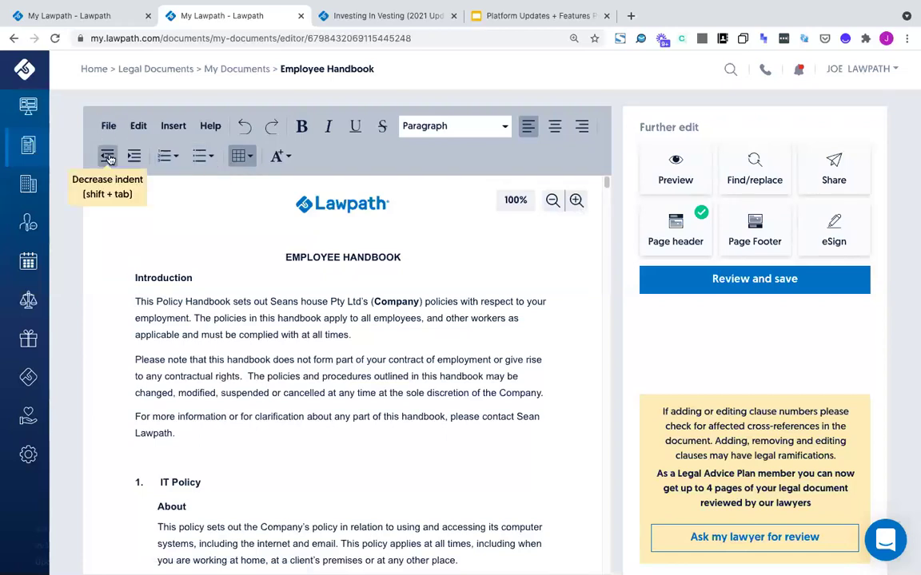
Scroll down to the Discrimination Policy and select its first About paragraph
{"action": "scroll", "coordinate": [249, 397], "scroll_direction": "down", "scroll_amount": 5}
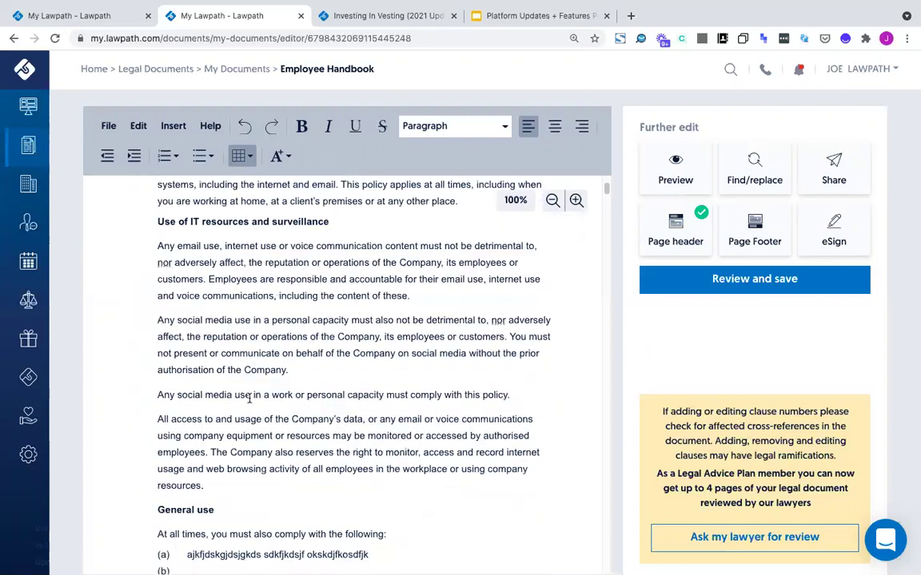
{"action": "scroll", "coordinate": [249, 397], "scroll_direction": "down", "scroll_amount": 5}
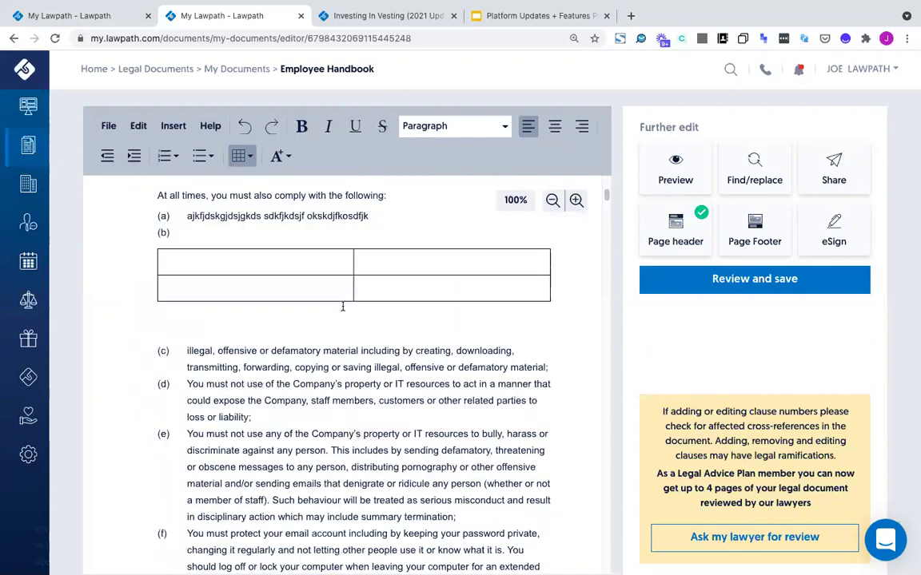
{"action": "scroll", "coordinate": [371, 336], "scroll_direction": "down", "scroll_amount": 4}
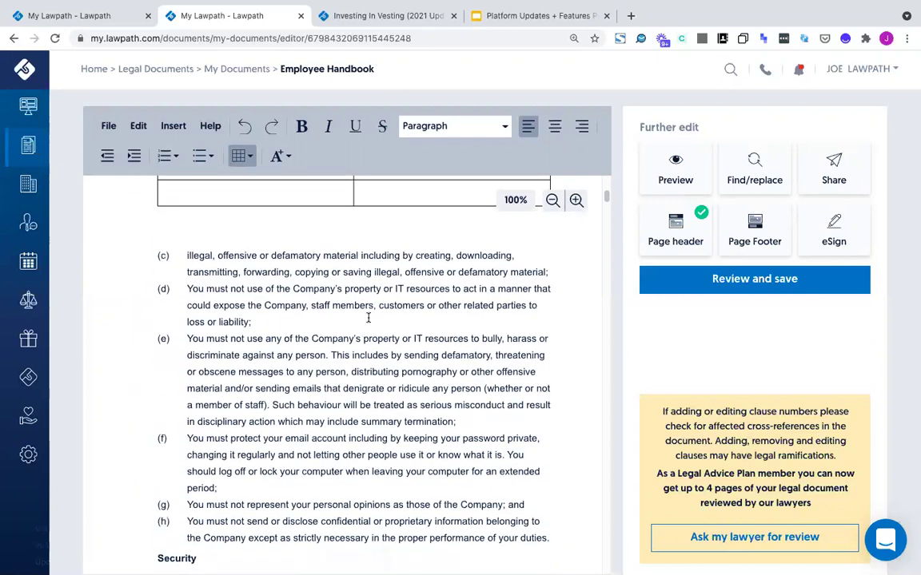
{"action": "scroll", "coordinate": [360, 336], "scroll_direction": "down", "scroll_amount": 13}
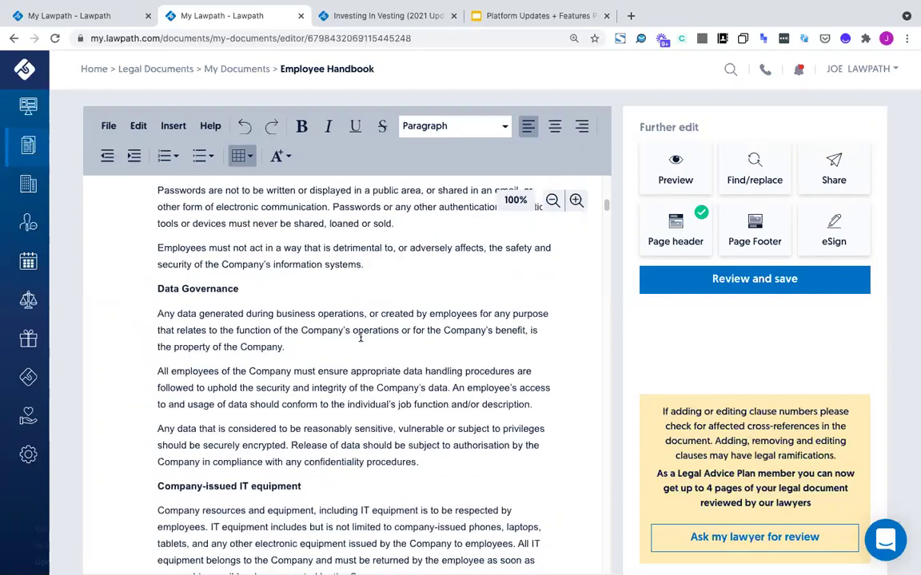
{"action": "scroll", "coordinate": [360, 338], "scroll_direction": "down", "scroll_amount": 10}
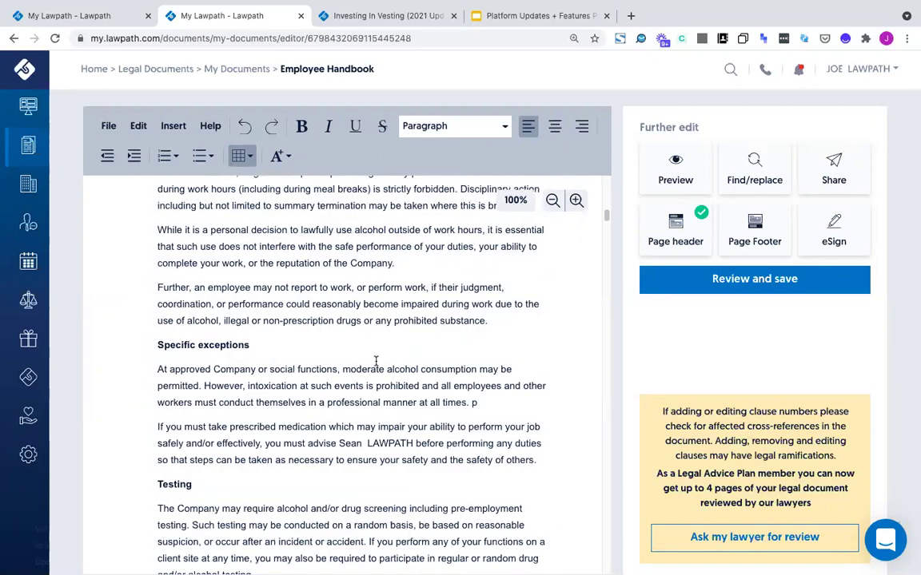
{"action": "scroll", "coordinate": [364, 361], "scroll_direction": "down", "scroll_amount": 1}
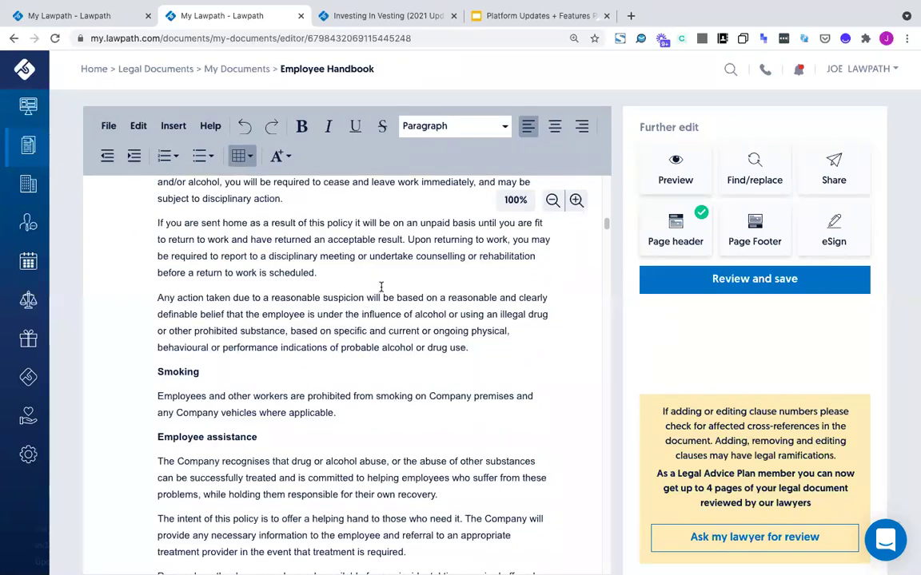
{"action": "scroll", "coordinate": [377, 366], "scroll_direction": "down", "scroll_amount": 10}
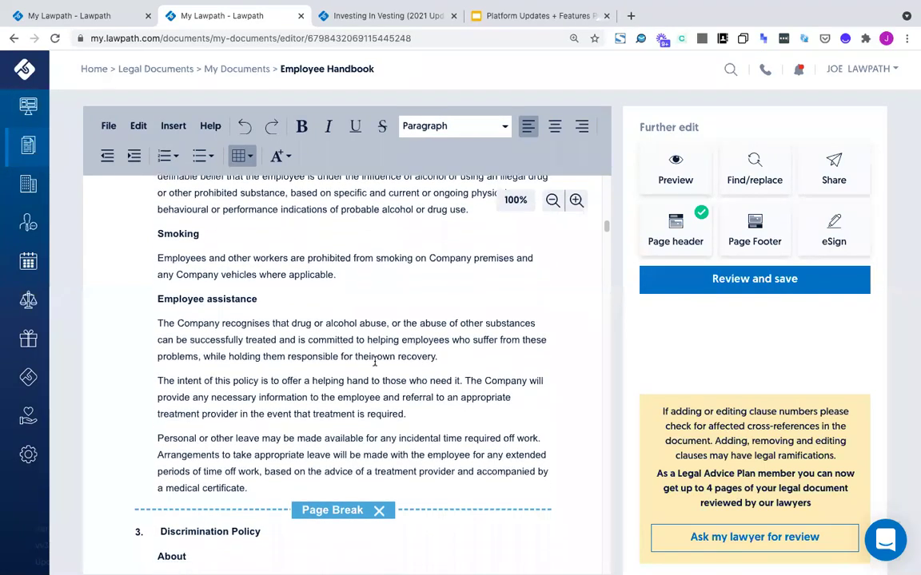
{"action": "scroll", "coordinate": [372, 364], "scroll_direction": "down", "scroll_amount": 3}
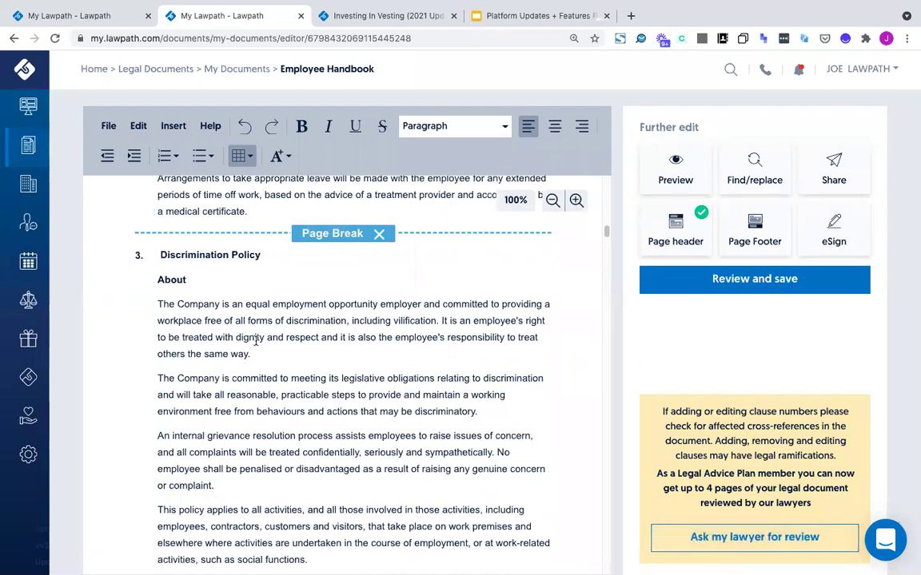
{"action": "left_click", "coordinate": [158, 304]}
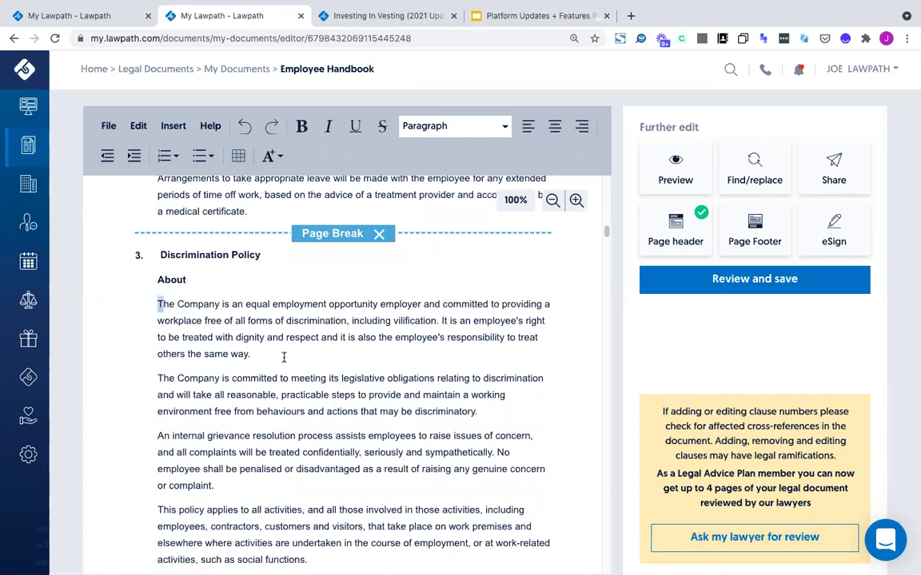
{"action": "left_click", "coordinate": [284, 357], "text": "shift"}
{"action": "left_click_drag", "start_coordinate": [280, 354], "coordinate": [152, 308]}
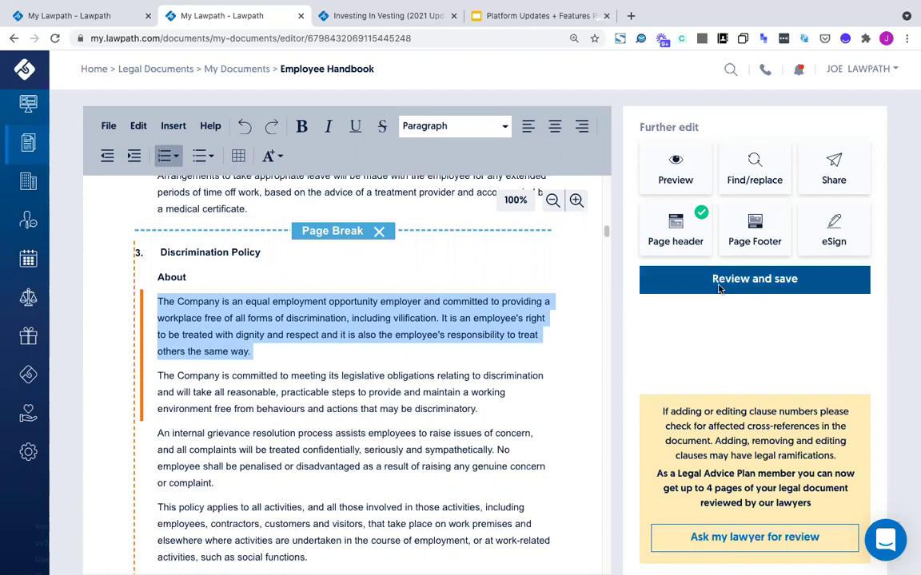
Save the Employee Handbook and download it as a PDF
{"action": "left_click", "coordinate": [718, 288]}
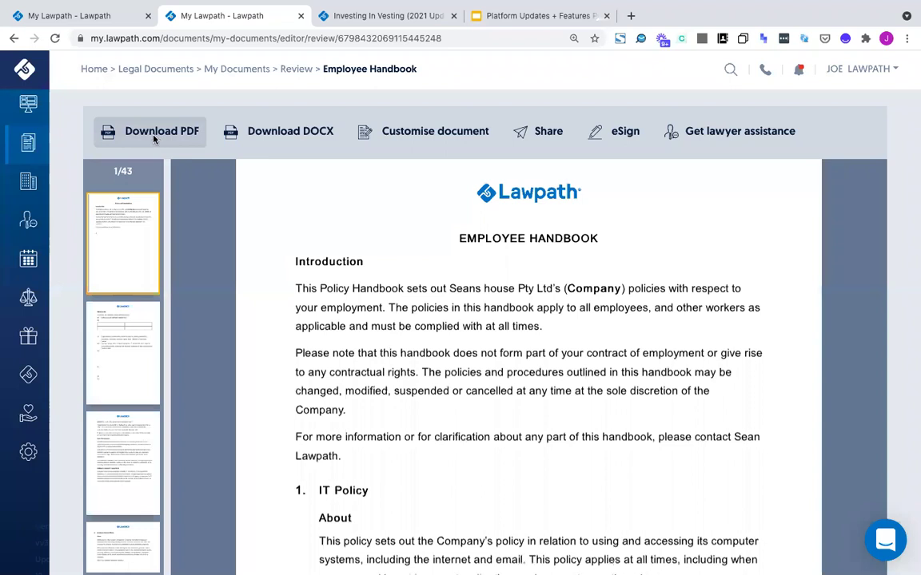
{"action": "left_click", "coordinate": [155, 136]}
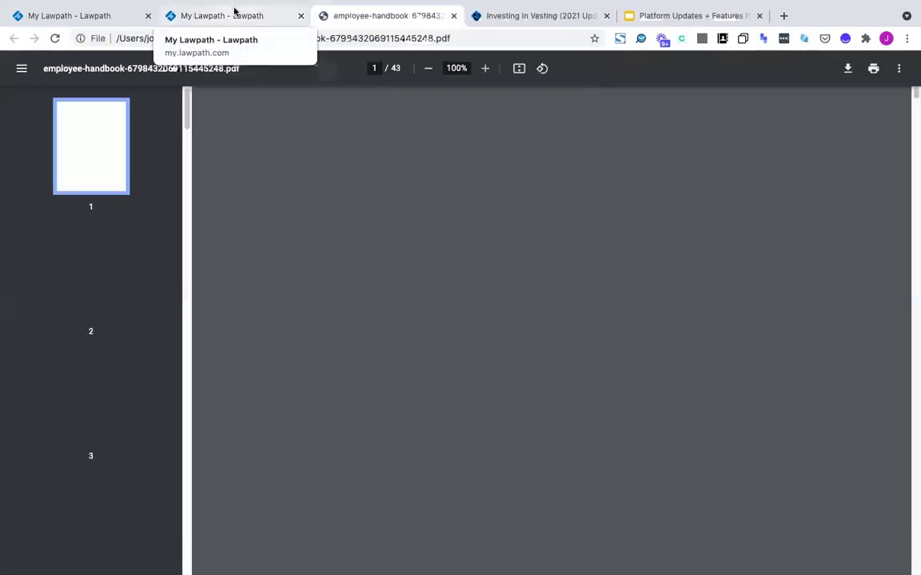
{"action": "scroll", "coordinate": [490, 330], "scroll_direction": "down", "scroll_amount": 20}
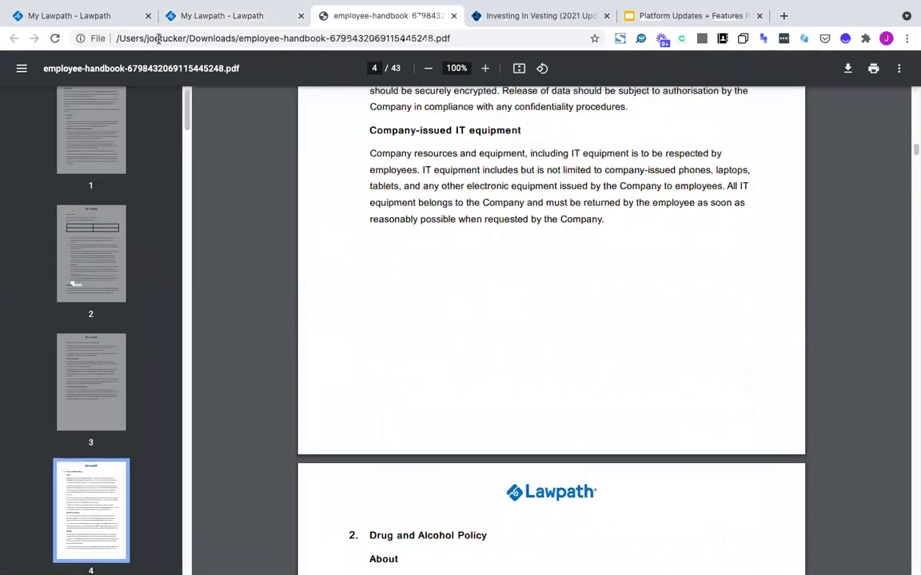
Return to the handbook's Lawpath review page and start eSigning it
{"action": "left_click", "coordinate": [229, 16]}
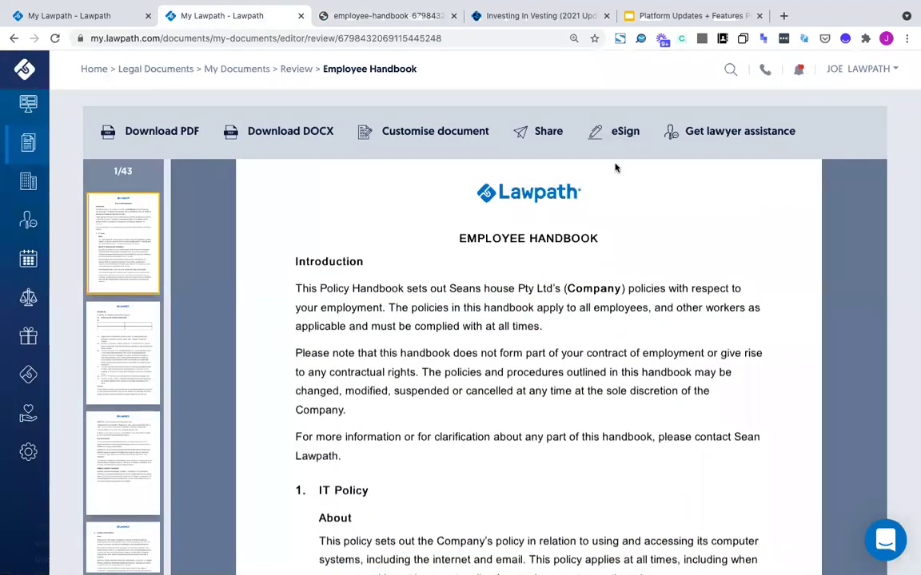
{"action": "scroll", "coordinate": [530, 288], "scroll_direction": "down", "scroll_amount": 10}
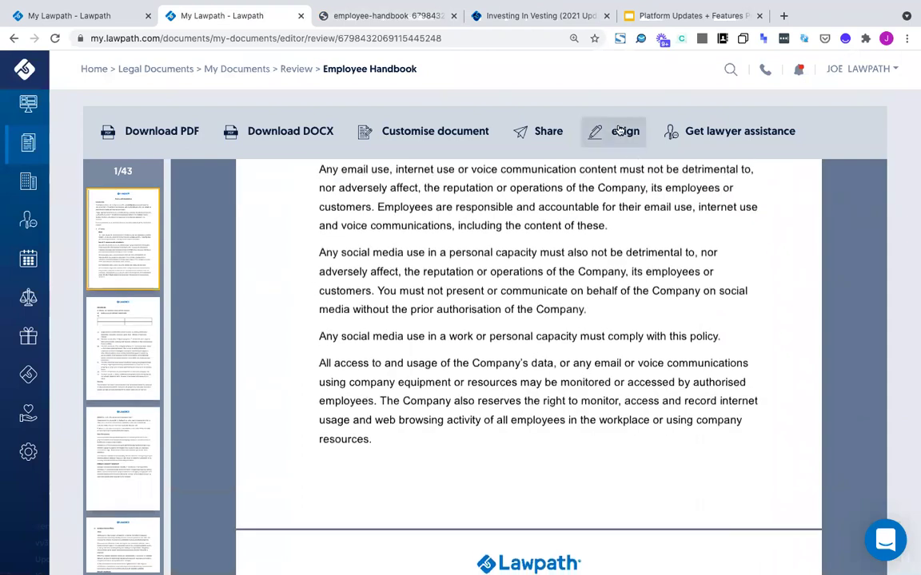
{"action": "left_click", "coordinate": [620, 131]}
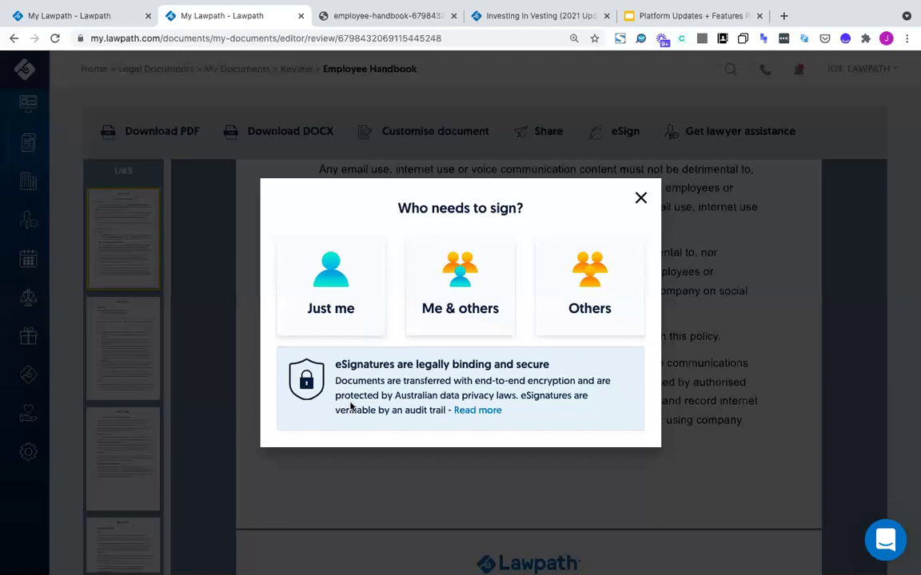
Choose to sign with yourself and others and dismiss the how-it-works note
{"action": "left_click", "coordinate": [439, 313]}
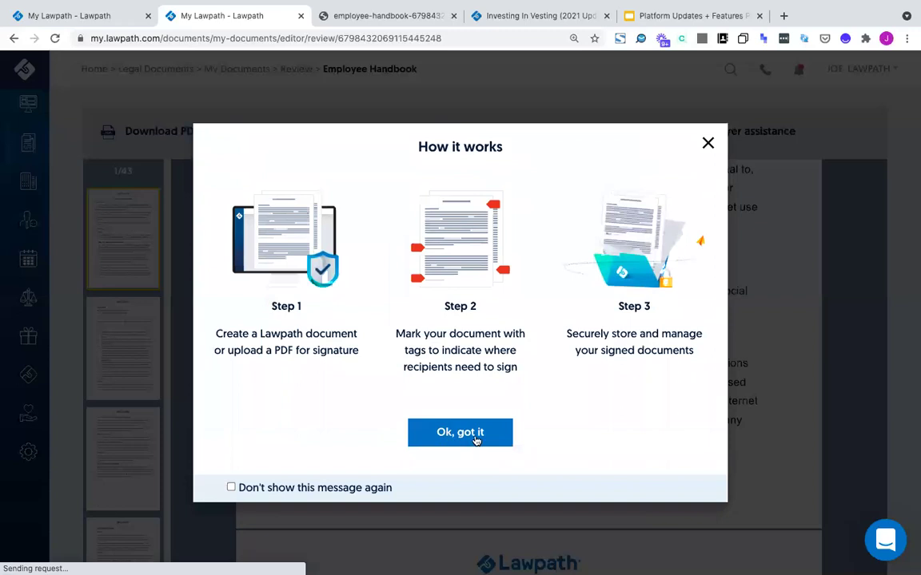
{"action": "left_click", "coordinate": [476, 435]}
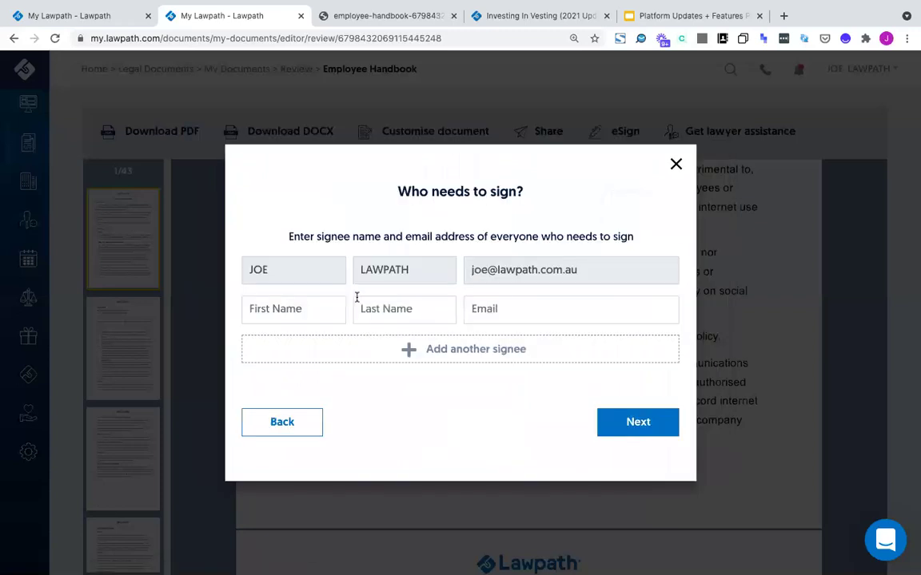
{"action": "left_click", "coordinate": [309, 311]}
{"action": "left_click", "coordinate": [389, 308]}
{"action": "left_click", "coordinate": [510, 308]}
{"action": "left_click", "coordinate": [362, 399]}
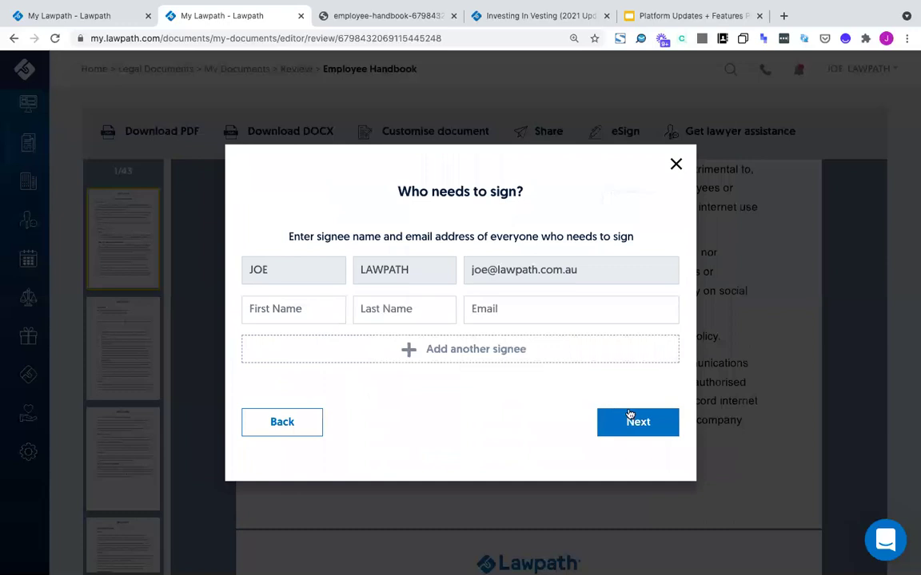
Enter the second signee's first name, last name and Gmail address, then continue to signature placement
{"action": "left_click", "coordinate": [289, 304]}
{"action": "type", "text": "dsgsdf"}
{"action": "left_click", "coordinate": [417, 310]}
{"action": "type", "text": "sdf"}
{"action": "left_click", "coordinate": [525, 312]}
{"action": "type", "text": "sdf"}
{"action": "left_click", "coordinate": [616, 420]}
{"action": "left_click", "coordinate": [538, 313]}
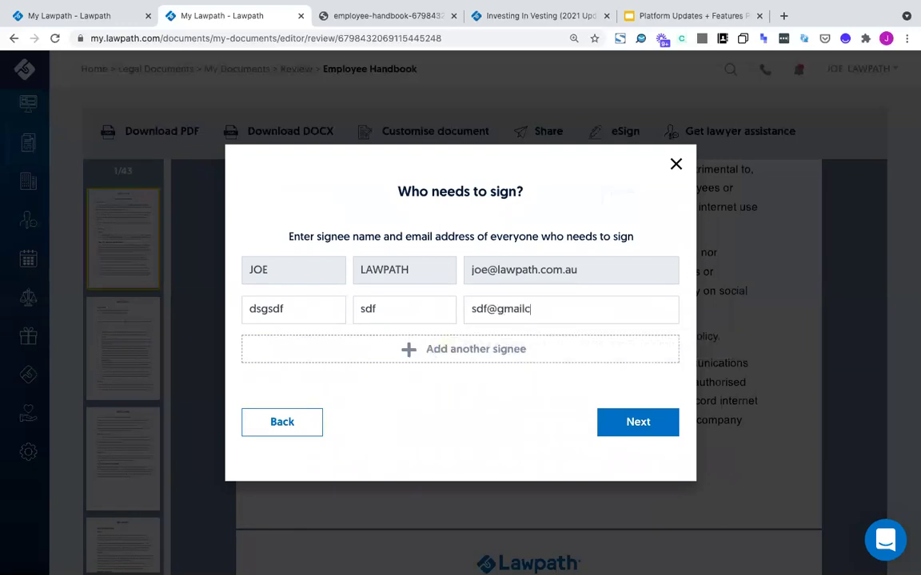
{"action": "key", "text": "BackSpace"}
{"action": "left_click", "coordinate": [639, 424]}
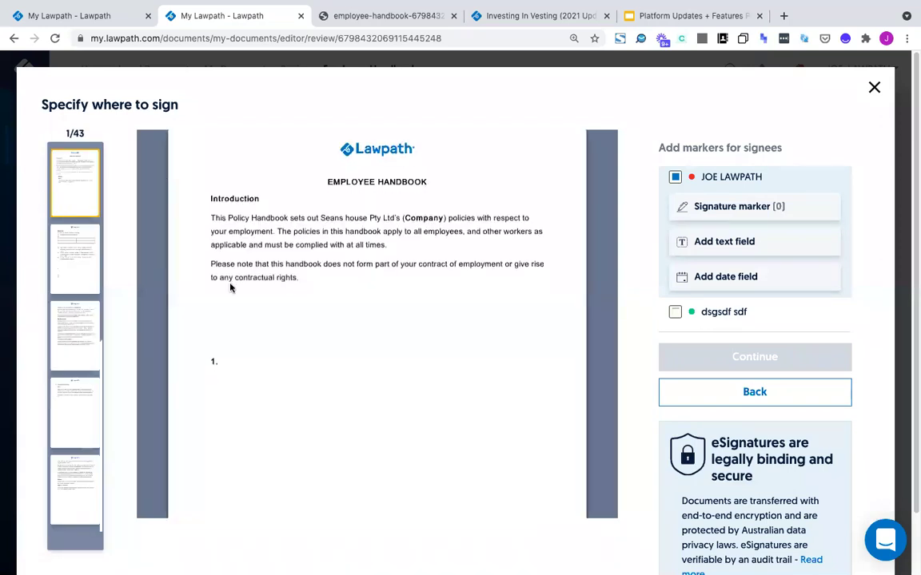
Place two signature markers, a text field and a date field on the IT Policy page, then go back
{"action": "scroll", "coordinate": [230, 288], "scroll_direction": "down", "scroll_amount": 2}
{"action": "scroll", "coordinate": [230, 288], "scroll_direction": "down", "scroll_amount": 3}
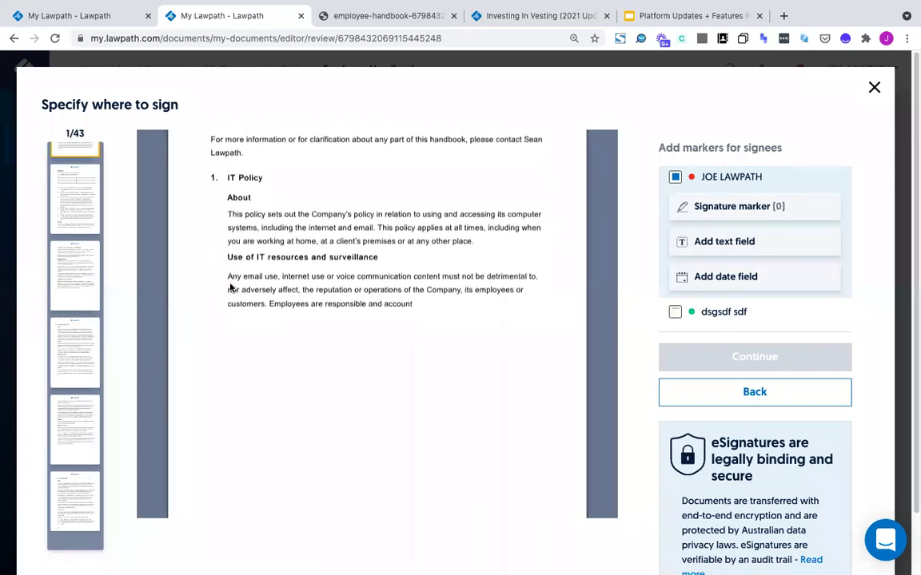
{"action": "scroll", "coordinate": [257, 250], "scroll_direction": "down", "scroll_amount": 1}
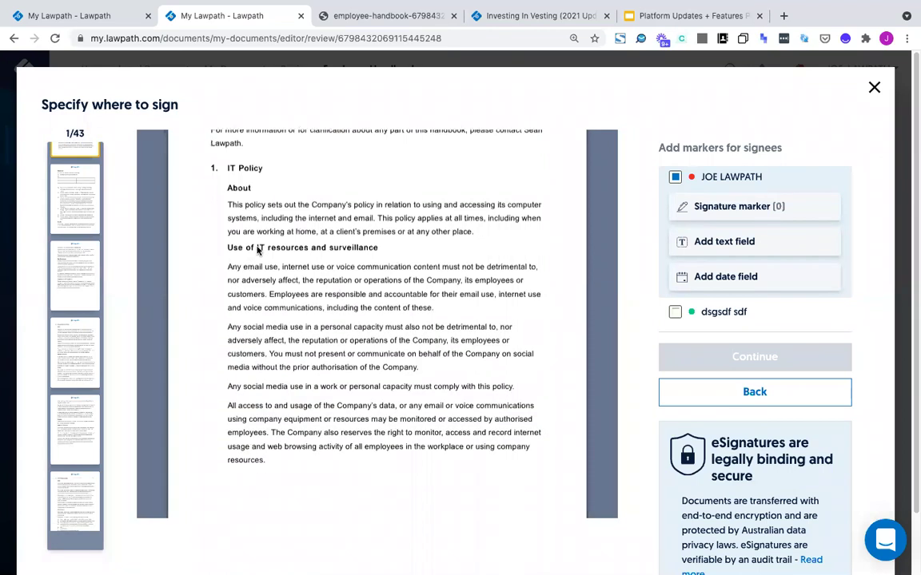
{"action": "scroll", "coordinate": [257, 251], "scroll_direction": "down", "scroll_amount": 1}
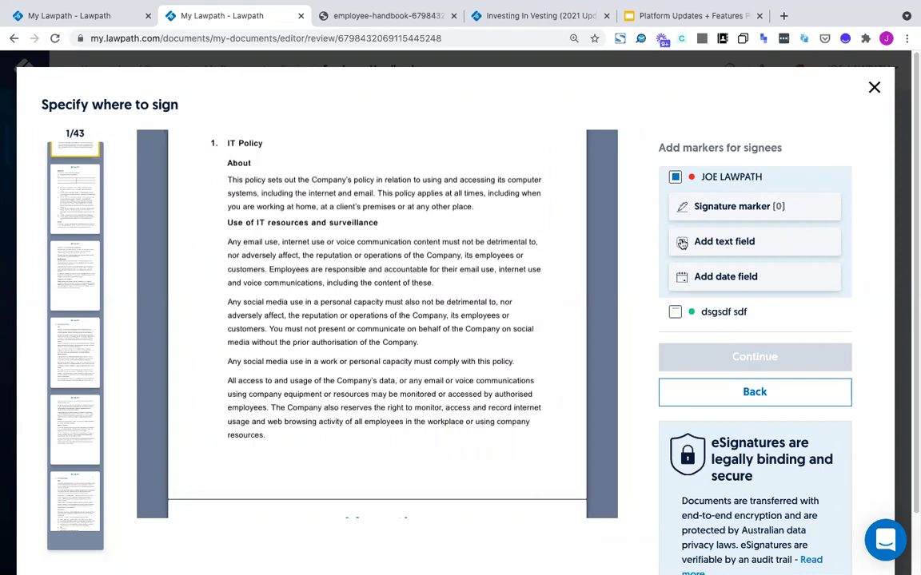
{"action": "left_click", "coordinate": [685, 206]}
{"action": "mouse_move", "coordinate": [240, 219]}
{"action": "left_mouse_down"}
{"action": "mouse_move", "coordinate": [242, 250]}
{"action": "mouse_move", "coordinate": [242, 206]}
{"action": "mouse_move", "coordinate": [232, 281]}
{"action": "mouse_move", "coordinate": [242, 232]}
{"action": "mouse_move", "coordinate": [264, 302]}
{"action": "left_mouse_up"}
{"action": "left_click", "coordinate": [686, 240]}
{"action": "left_click", "coordinate": [725, 278]}
{"action": "left_click_drag", "start_coordinate": [259, 192], "coordinate": [272, 357]}
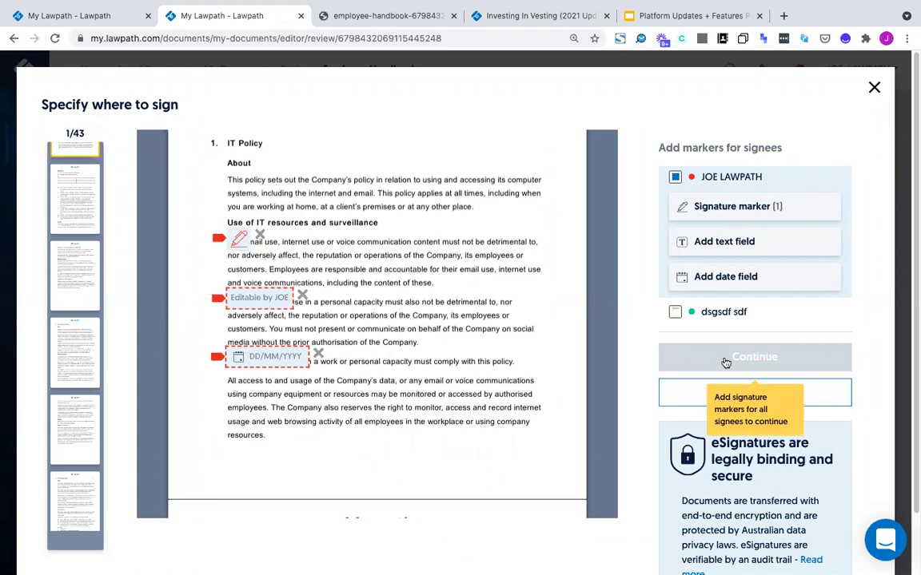
{"action": "left_click", "coordinate": [684, 206]}
{"action": "left_click_drag", "start_coordinate": [266, 241], "coordinate": [411, 244]}
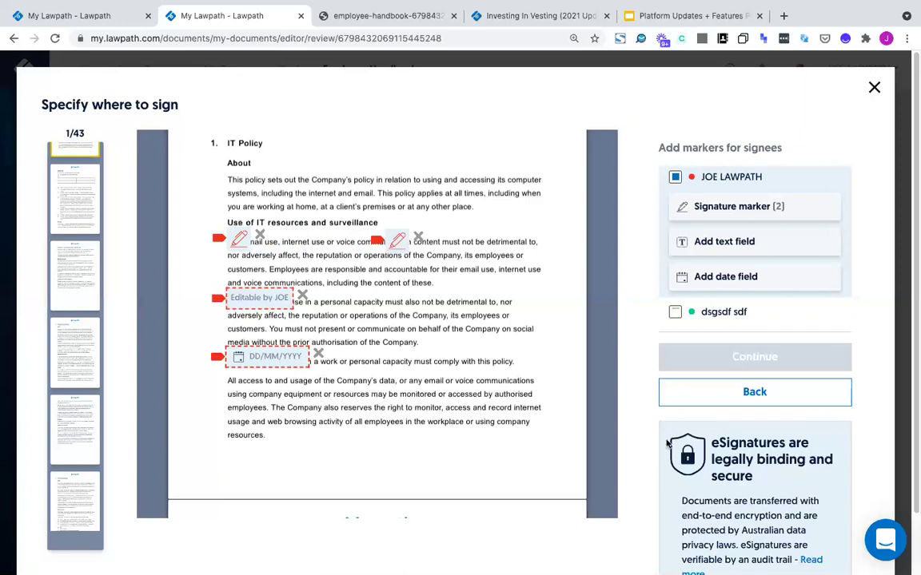
{"action": "left_click", "coordinate": [697, 404]}
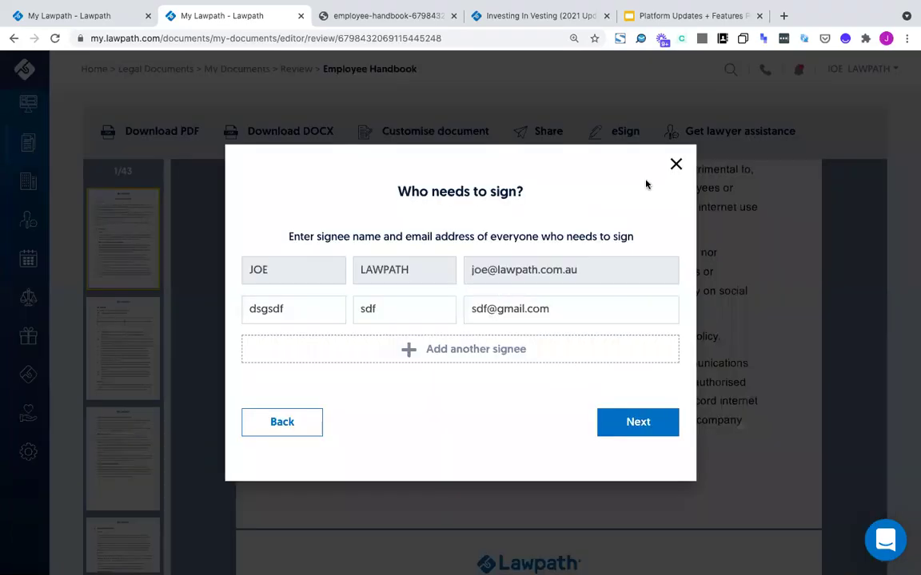
Return to the signer choice, then open and scroll through Lawpath's eSignature information page
{"action": "left_click", "coordinate": [319, 432]}
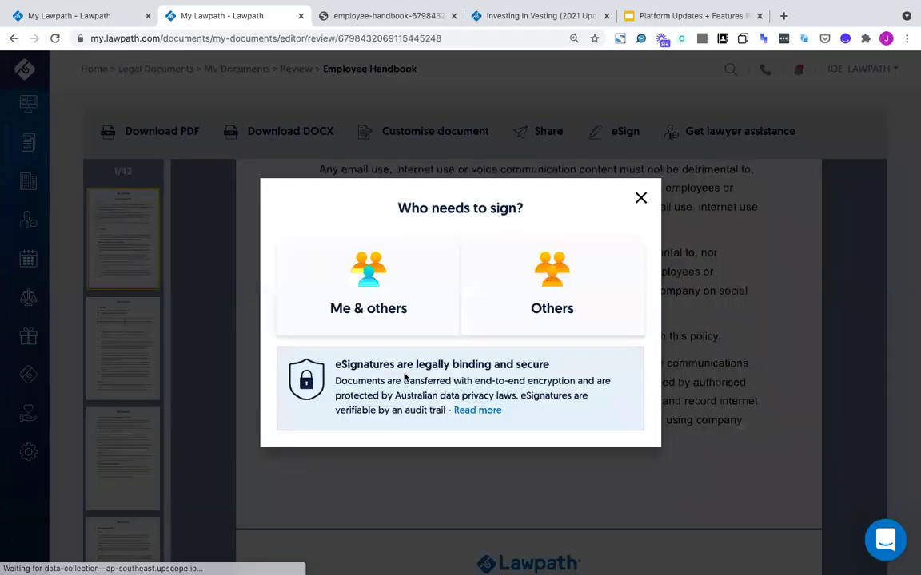
{"action": "left_click", "coordinate": [485, 416]}
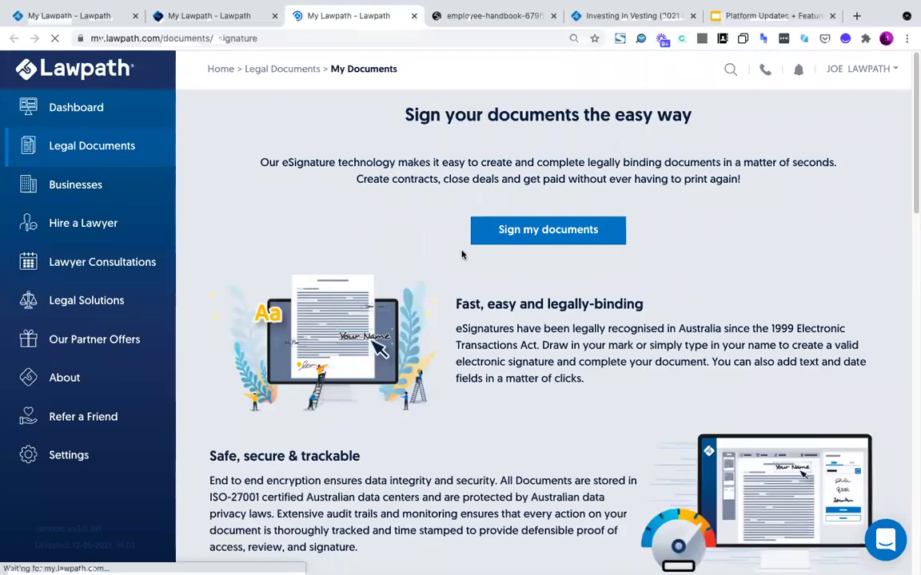
{"action": "scroll", "coordinate": [457, 232], "scroll_direction": "down", "scroll_amount": 1}
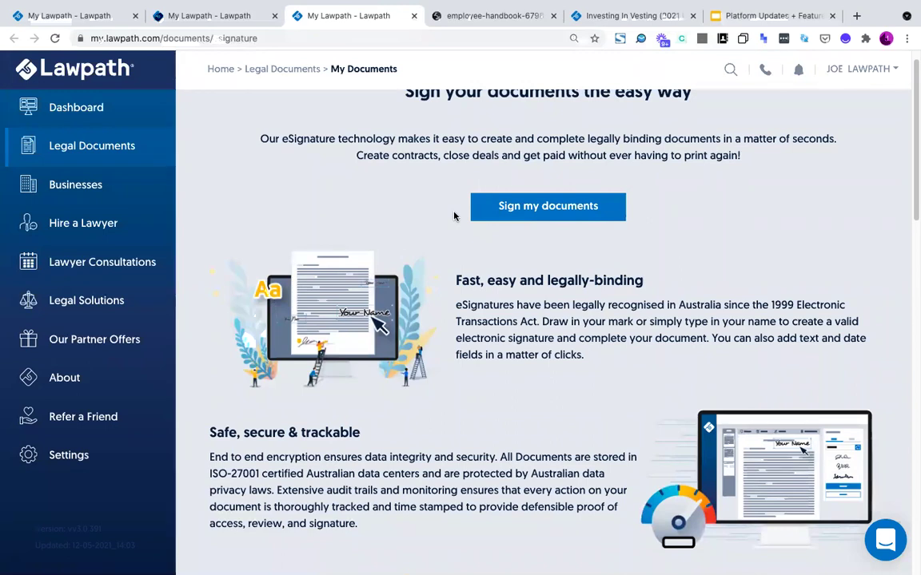
{"action": "scroll", "coordinate": [453, 215], "scroll_direction": "down", "scroll_amount": 5}
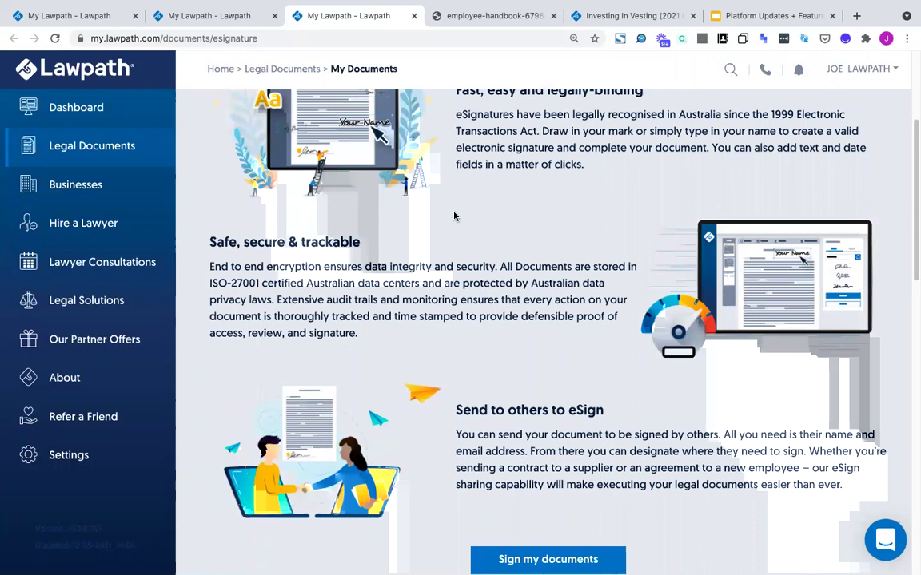
{"action": "scroll", "coordinate": [454, 216], "scroll_direction": "down", "scroll_amount": 2}
{"action": "scroll", "coordinate": [454, 216], "scroll_direction": "up", "scroll_amount": 2}
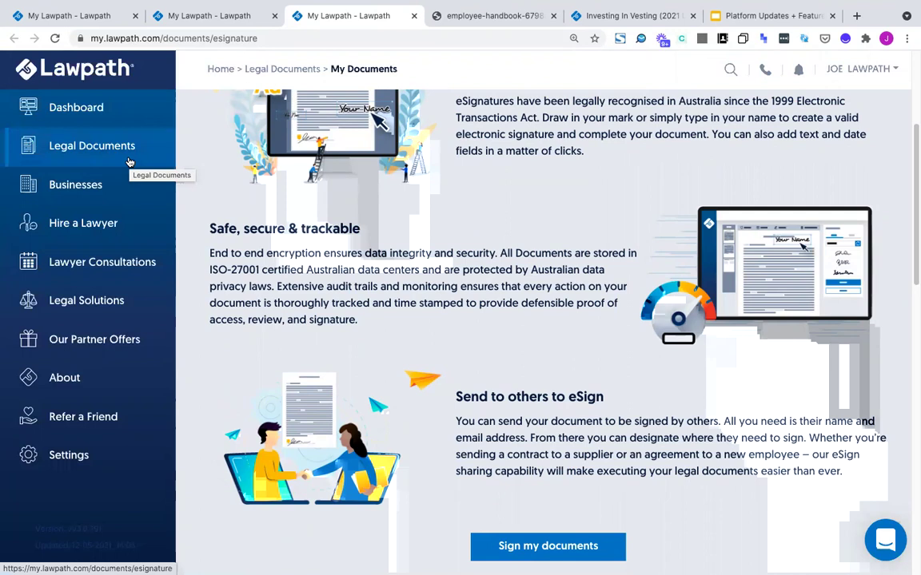
Find Non-Disclosure Agreement (One Way) in the legal document library and create the document
{"action": "left_click", "coordinate": [136, 151]}
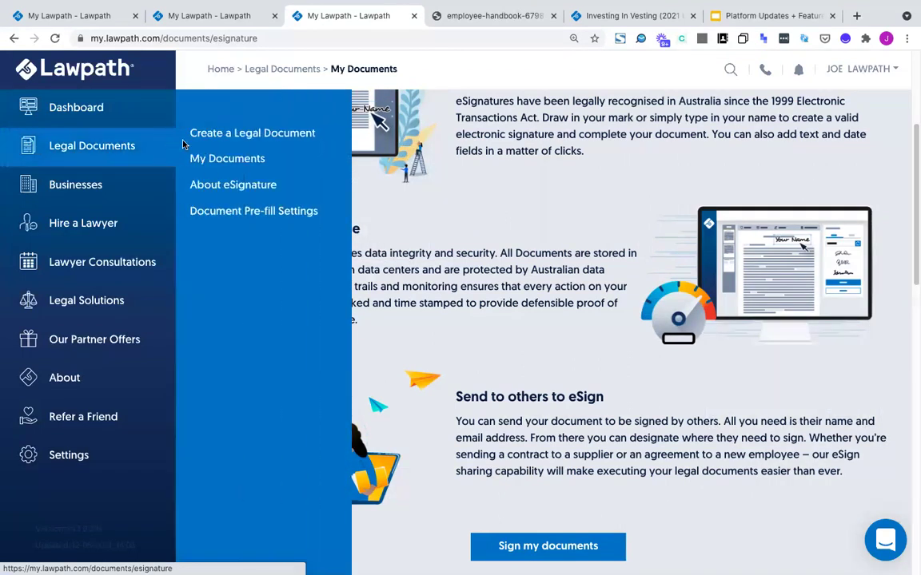
{"action": "left_click", "coordinate": [194, 140]}
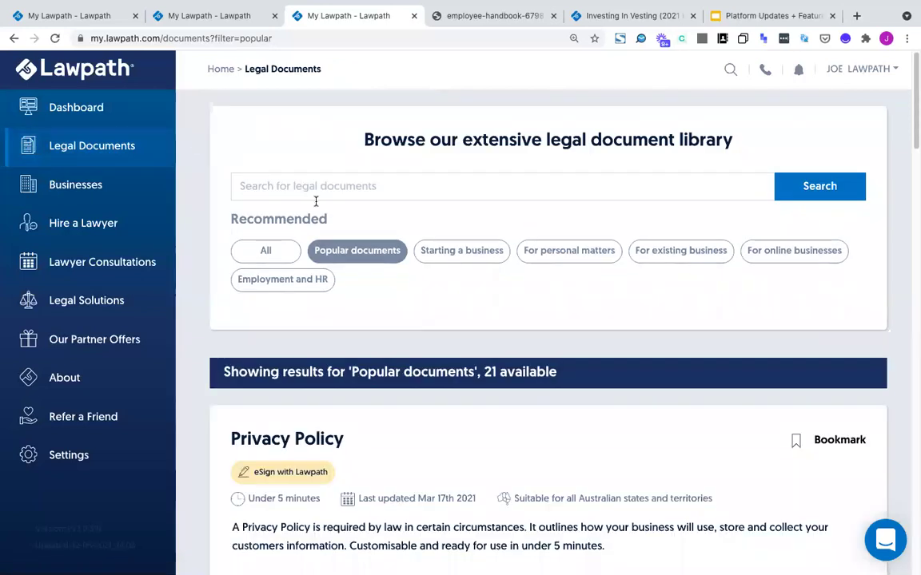
{"action": "scroll", "coordinate": [248, 205], "scroll_direction": "down", "scroll_amount": 5}
{"action": "scroll", "coordinate": [249, 203], "scroll_direction": "up", "scroll_amount": 5}
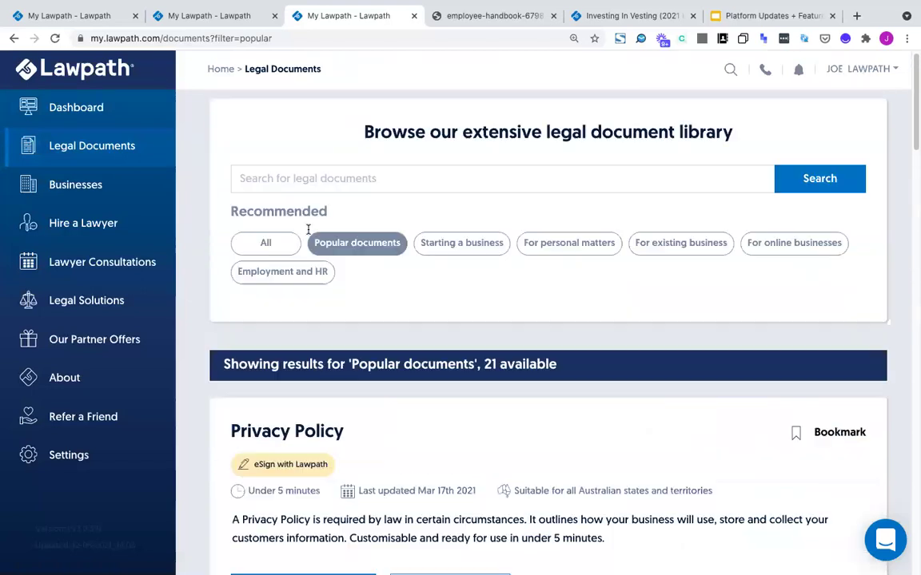
{"action": "left_click", "coordinate": [343, 193]}
{"action": "type", "text": "non"}
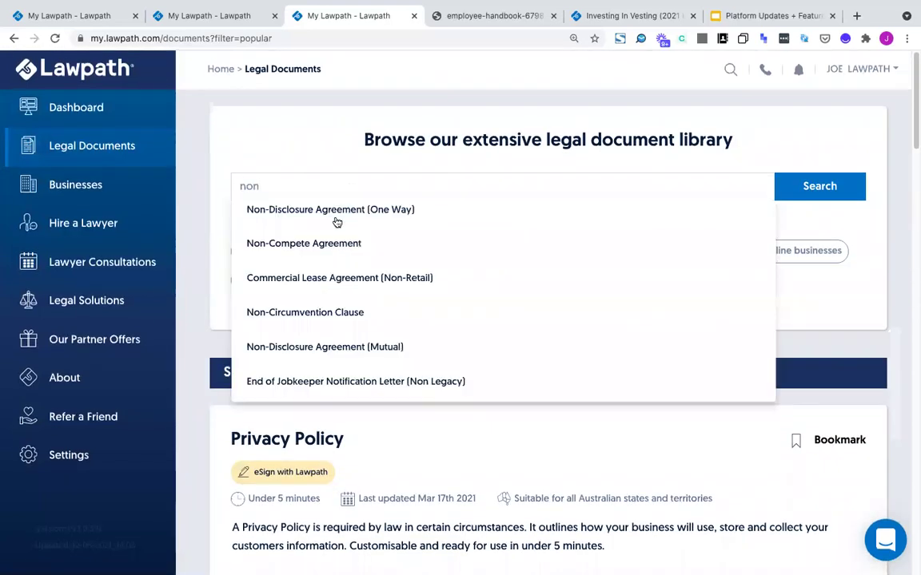
{"action": "left_click", "coordinate": [331, 216]}
{"action": "left_click", "coordinate": [811, 190]}
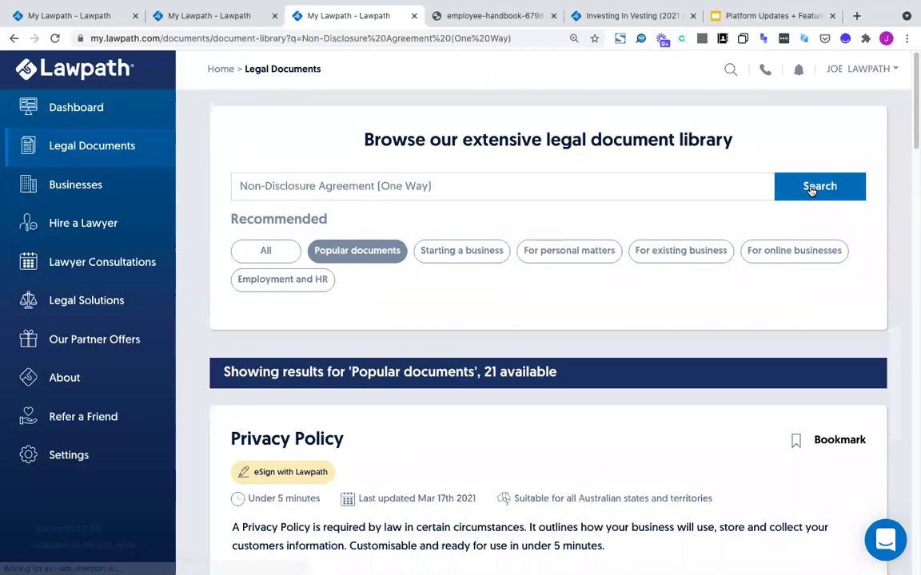
{"action": "scroll", "coordinate": [809, 189], "scroll_direction": "down", "scroll_amount": 2}
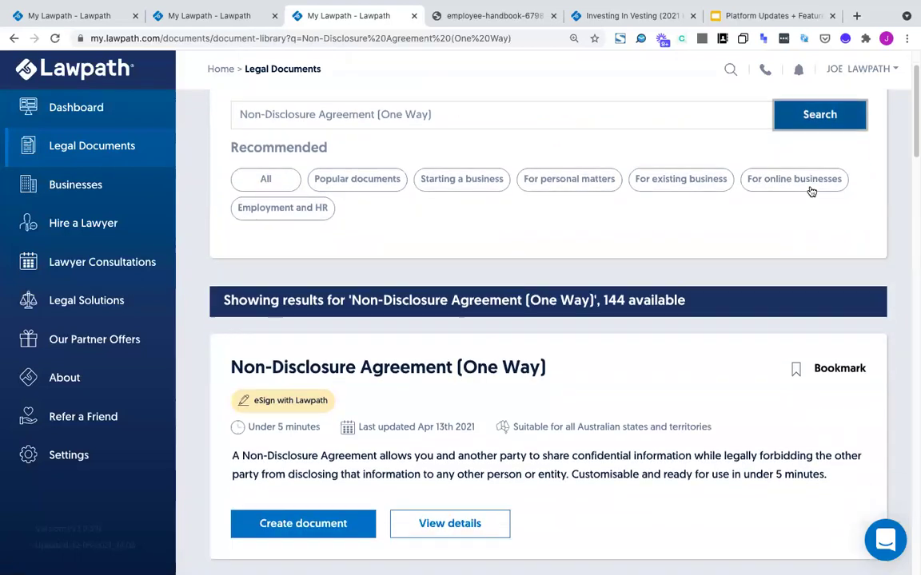
{"action": "left_click", "coordinate": [296, 464]}
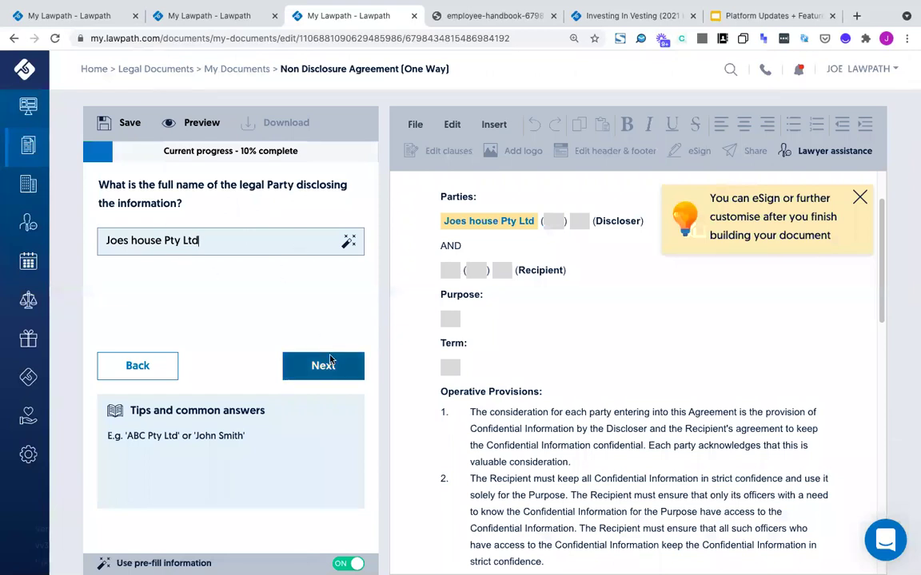
Keep the disclosing party's details, enter the recipient's name, and skip the ABN and reason questions
{"action": "triple_click", "coordinate": [301, 243]}
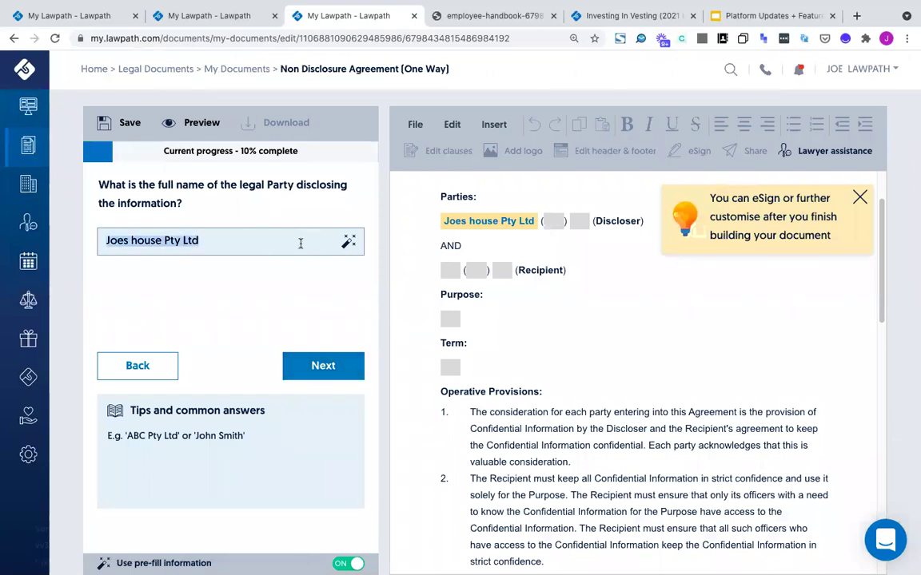
{"action": "key", "text": "BackSpace"}
{"action": "key", "text": "ctrl+z"}
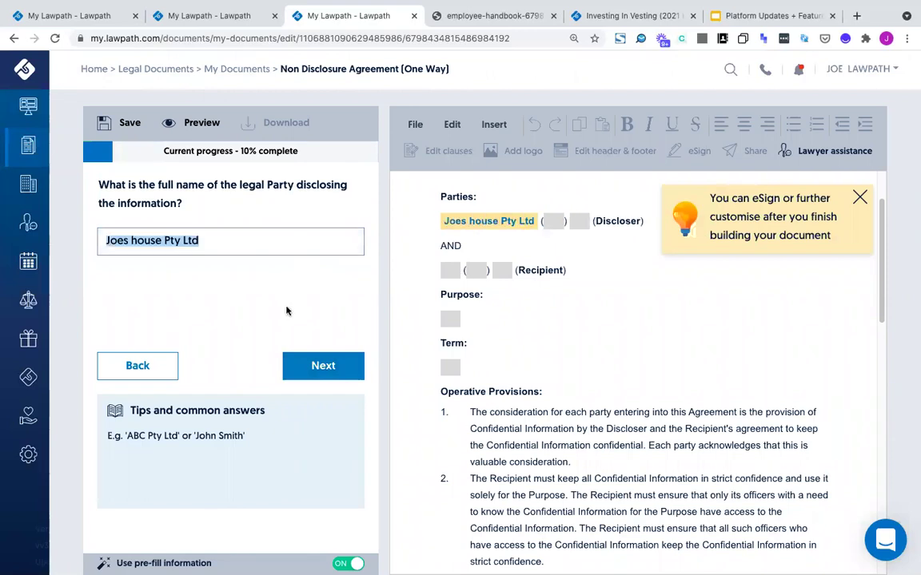
{"action": "left_click", "coordinate": [305, 366]}
{"action": "left_click", "coordinate": [304, 365]}
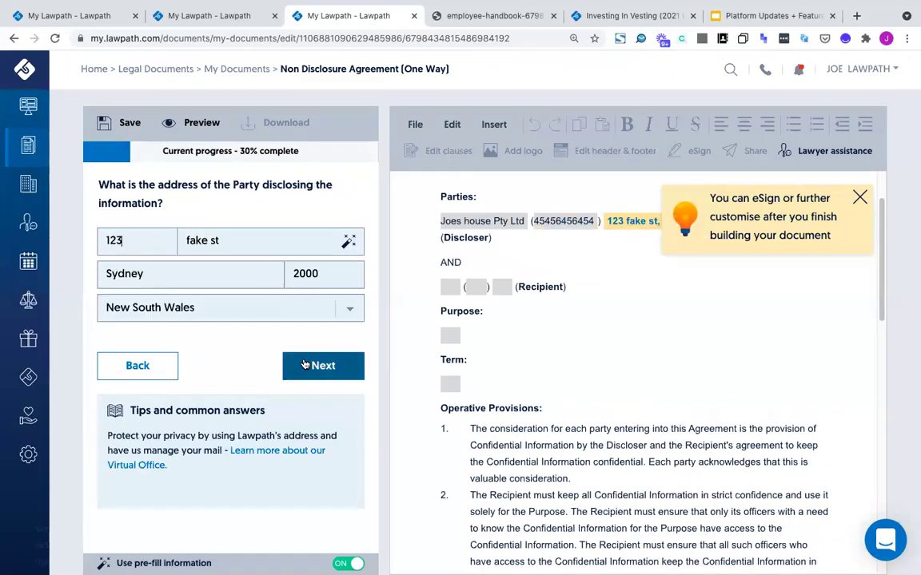
{"action": "left_click", "coordinate": [304, 365]}
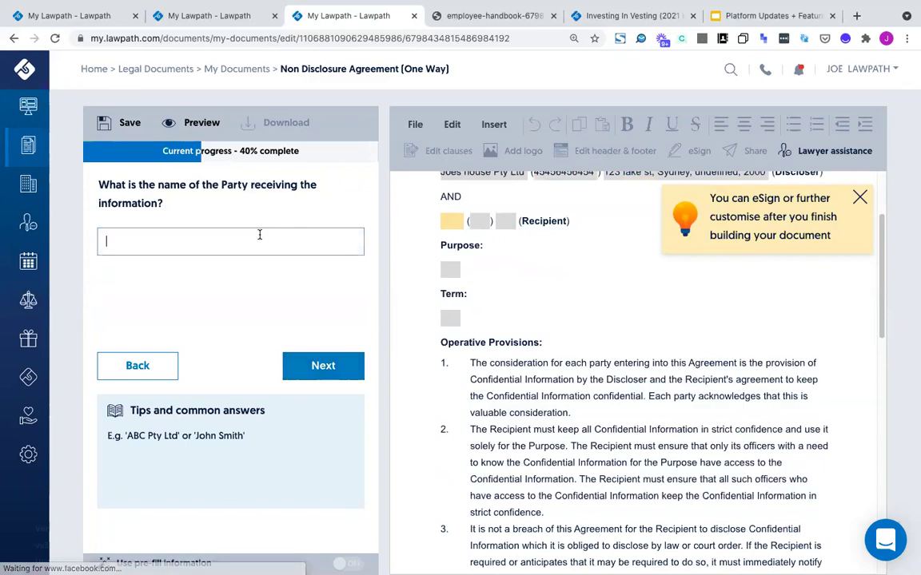
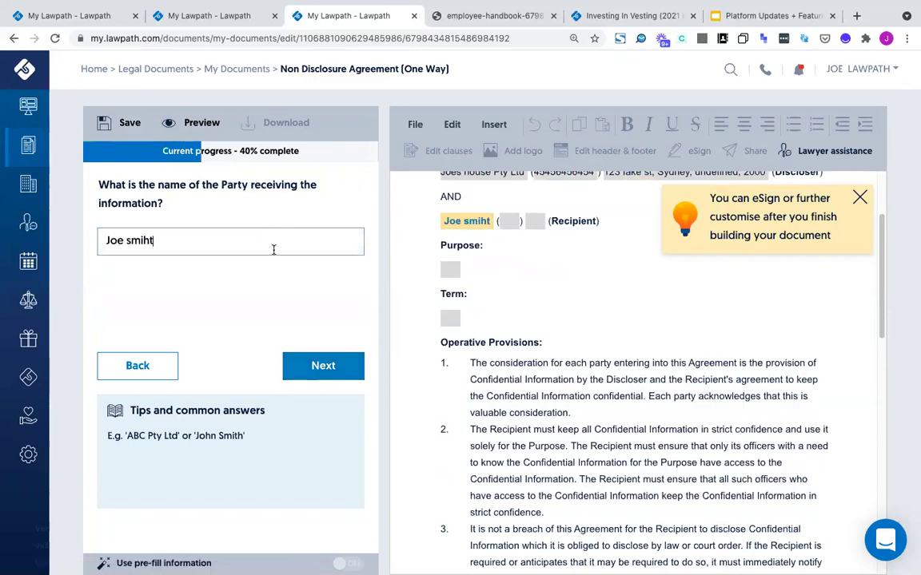
{"action": "left_click", "coordinate": [335, 362]}
{"action": "left_click", "coordinate": [325, 364]}
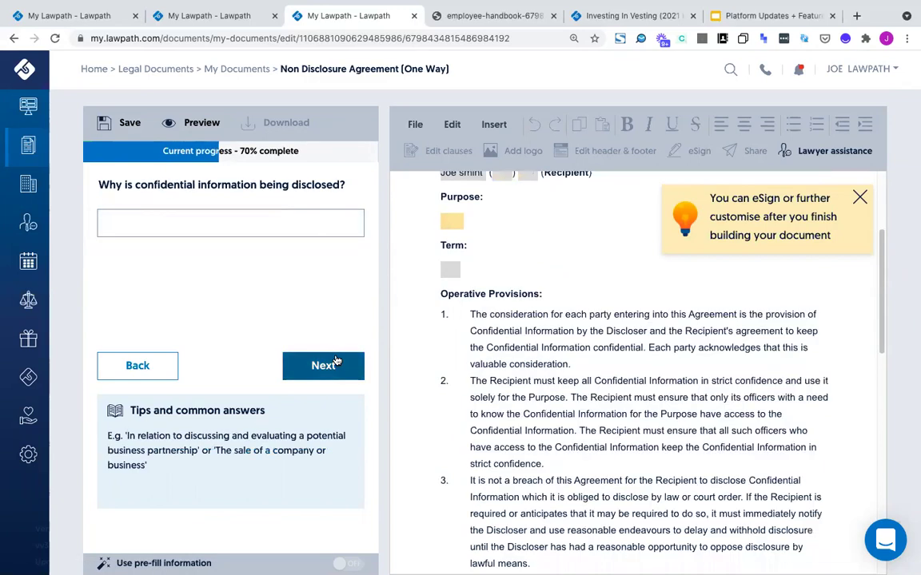
{"action": "left_click", "coordinate": [335, 363]}
Set the governing law to New South Wales, submit the questionnaire and finalise the NDA
{"action": "left_click", "coordinate": [307, 249]}
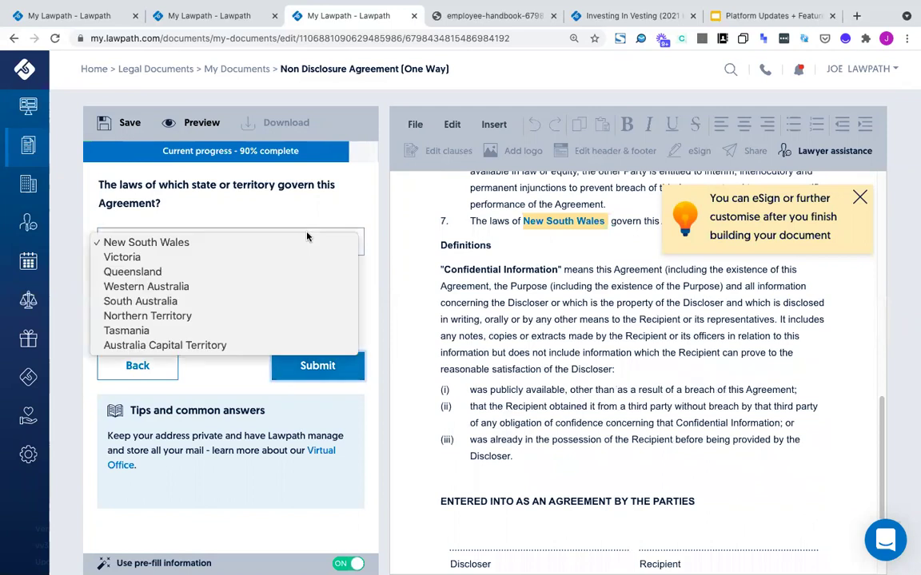
{"action": "left_click", "coordinate": [287, 286]}
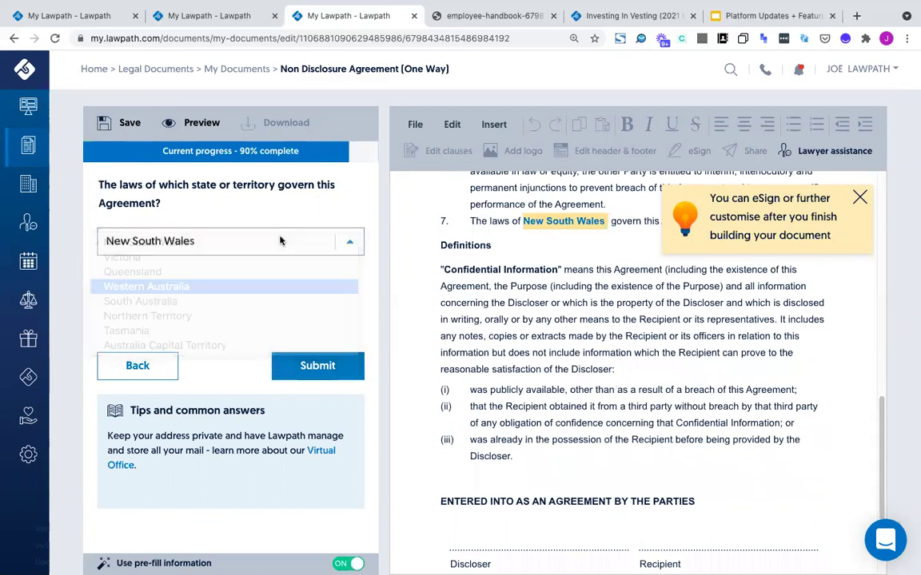
{"action": "left_click", "coordinate": [273, 229]}
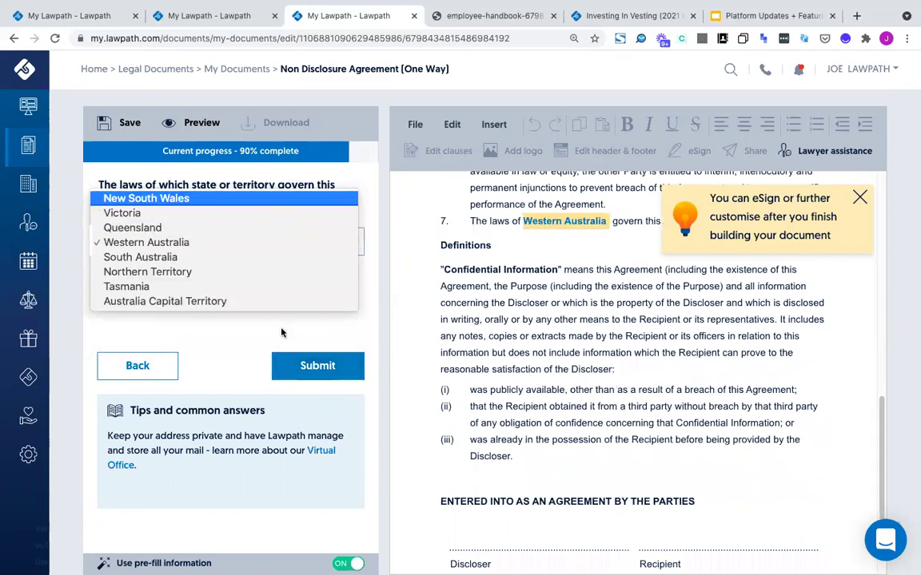
{"action": "left_click", "coordinate": [252, 179]}
{"action": "left_click", "coordinate": [295, 364]}
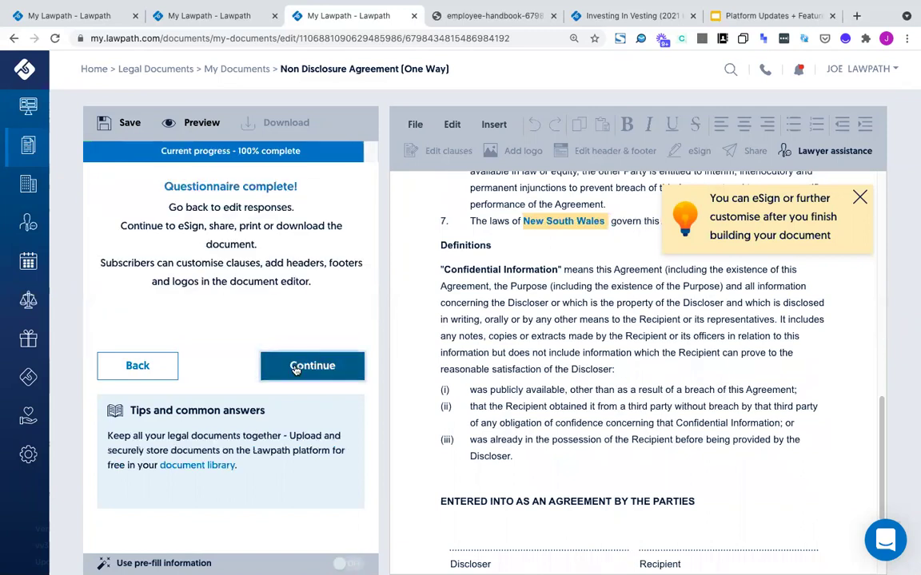
{"action": "left_click", "coordinate": [294, 364]}
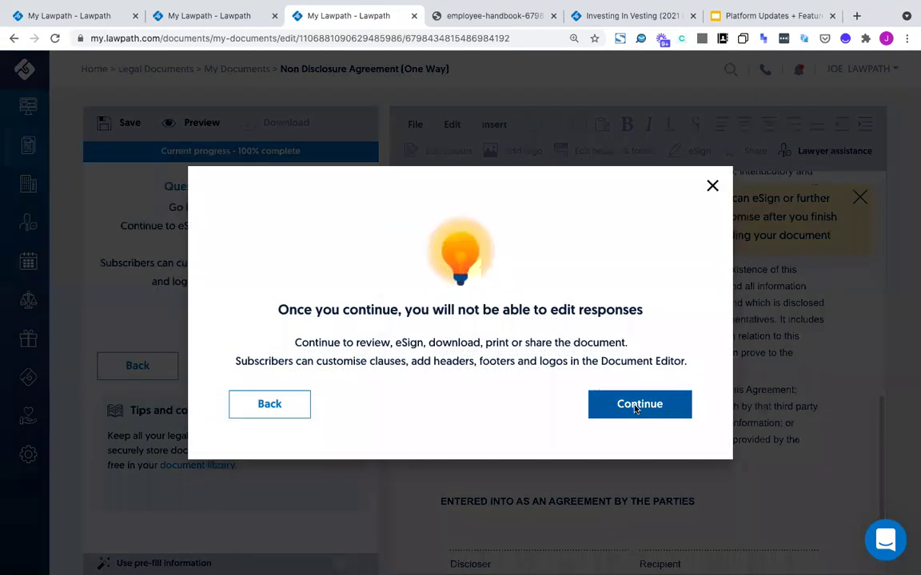
{"action": "left_click", "coordinate": [636, 406]}
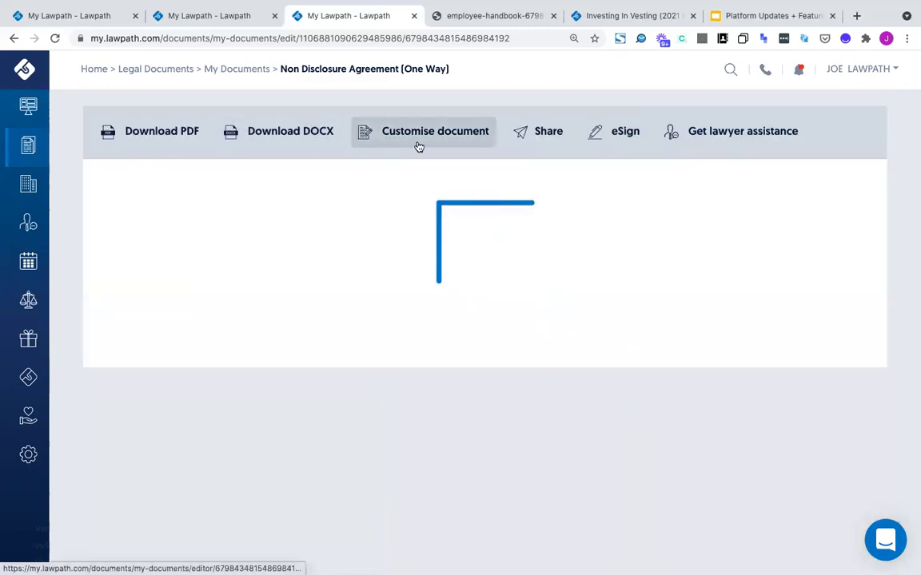
Start e-signing the NDA as the only signer
{"action": "scroll", "coordinate": [456, 364], "scroll_direction": "down", "scroll_amount": 10}
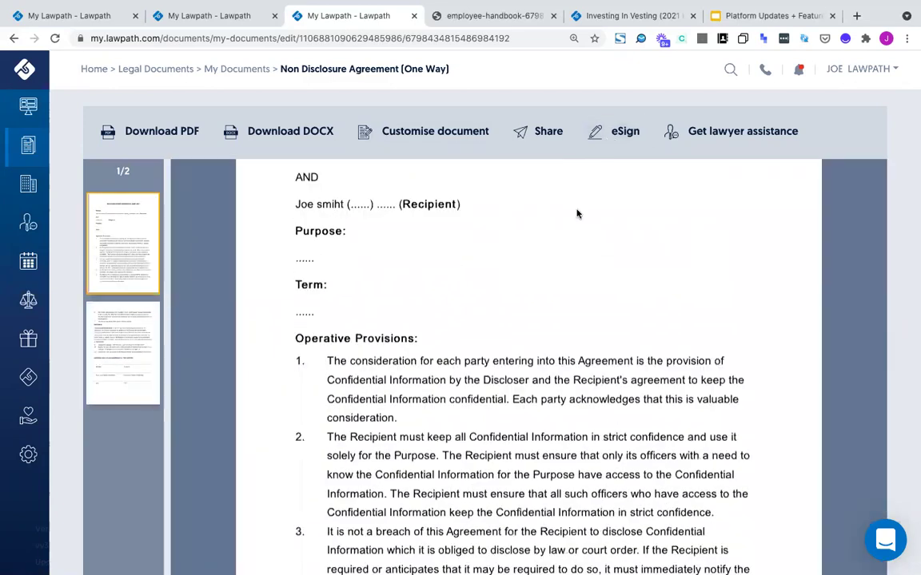
{"action": "left_click", "coordinate": [622, 133]}
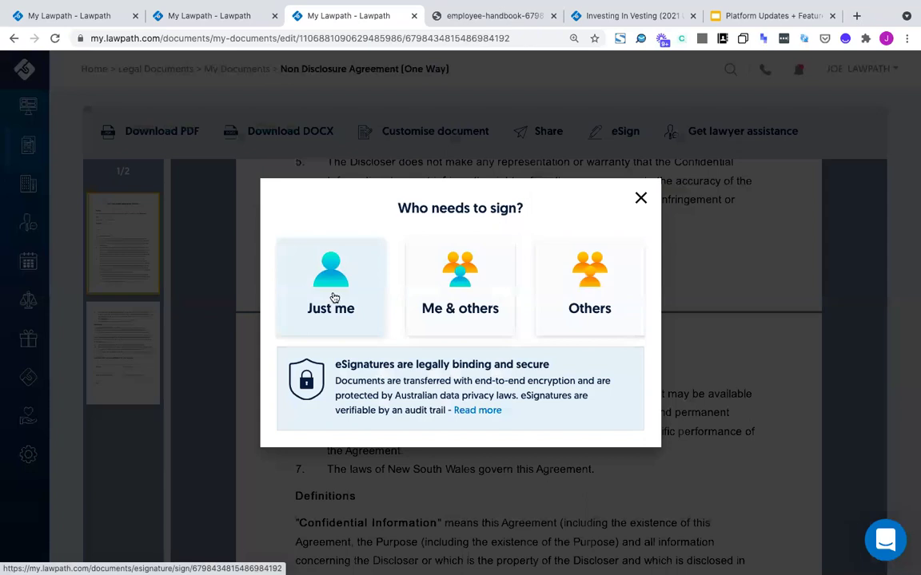
{"action": "left_click", "coordinate": [335, 297]}
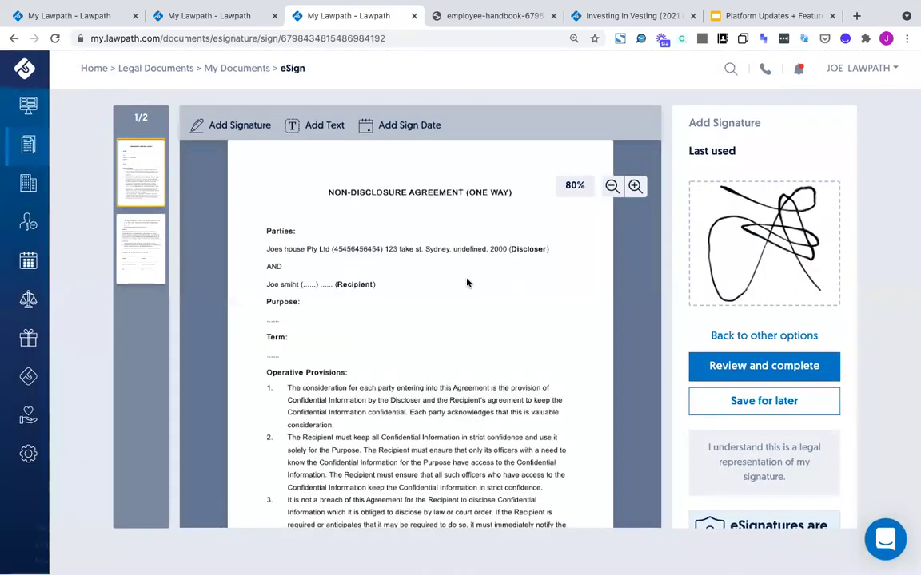
Place the last-used signature on page 2 of the NDA
{"action": "left_click", "coordinate": [127, 254]}
{"action": "scroll", "coordinate": [310, 210], "scroll_direction": "down", "scroll_amount": 3}
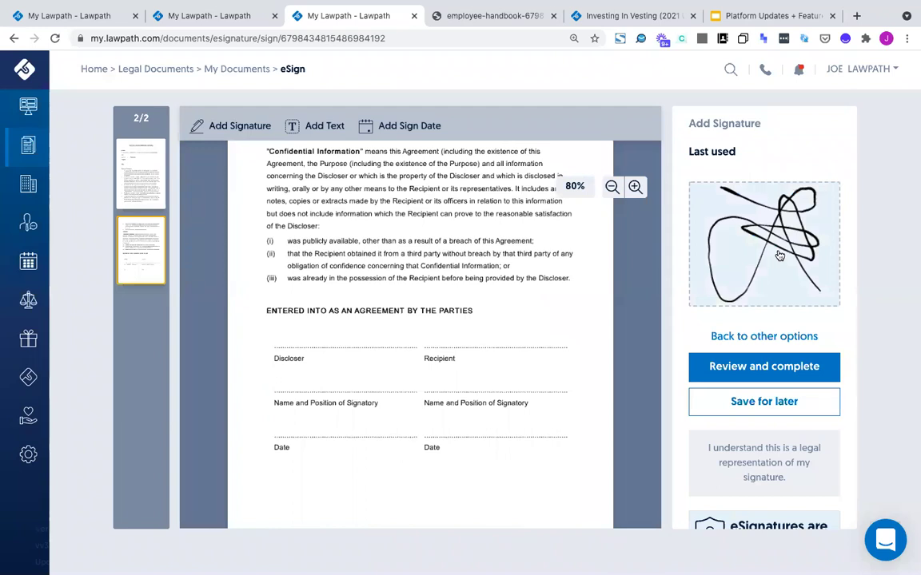
{"action": "left_click", "coordinate": [781, 264]}
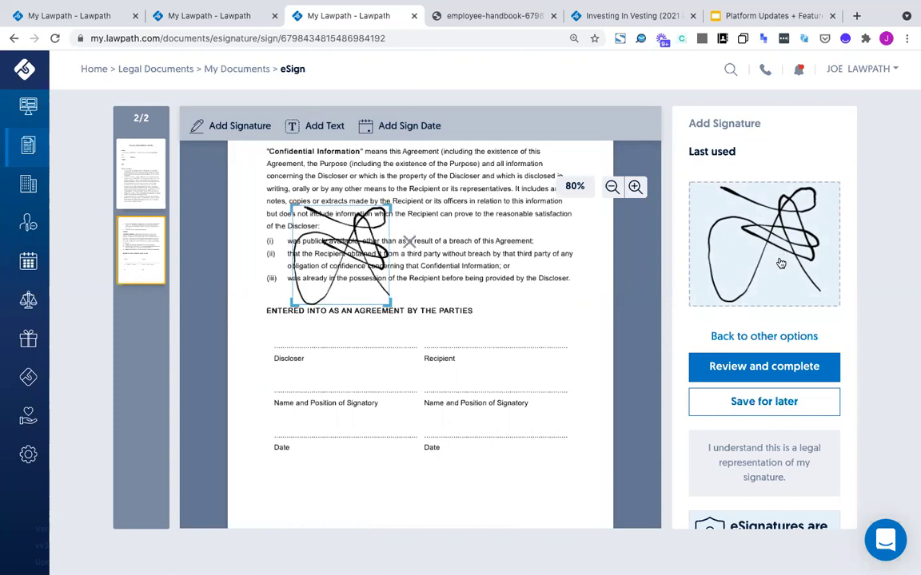
Add a cursive typed signature and drag it onto the Discloser line
{"action": "left_click", "coordinate": [764, 337]}
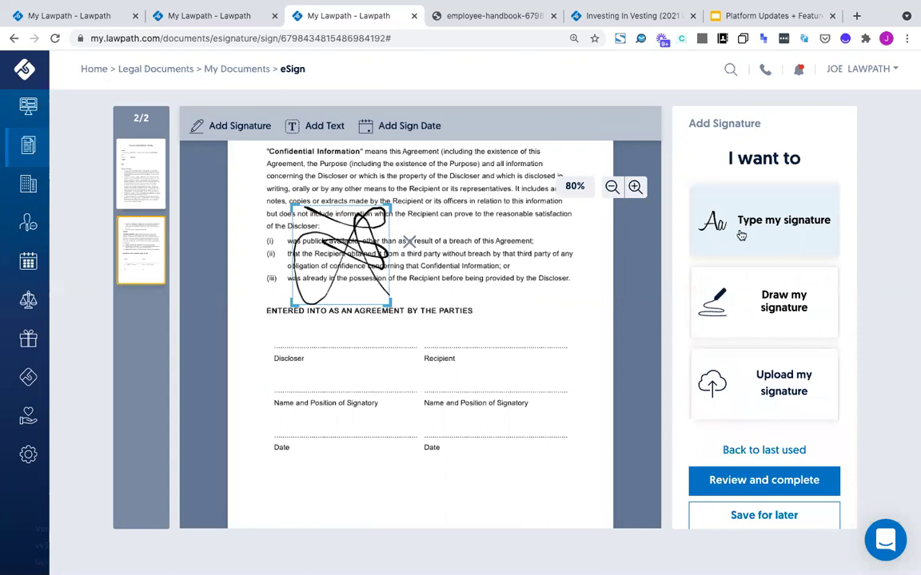
{"action": "left_click", "coordinate": [741, 235]}
{"action": "left_click", "coordinate": [741, 266]}
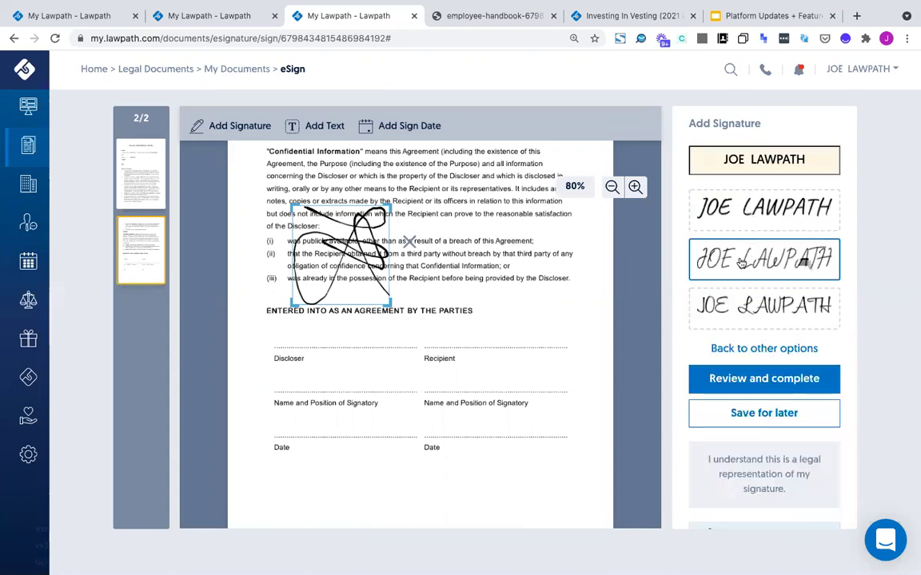
{"action": "mouse_move", "coordinate": [343, 215]}
{"action": "left_mouse_down"}
{"action": "mouse_move", "coordinate": [329, 366]}
{"action": "mouse_move", "coordinate": [333, 335]}
{"action": "left_mouse_up"}
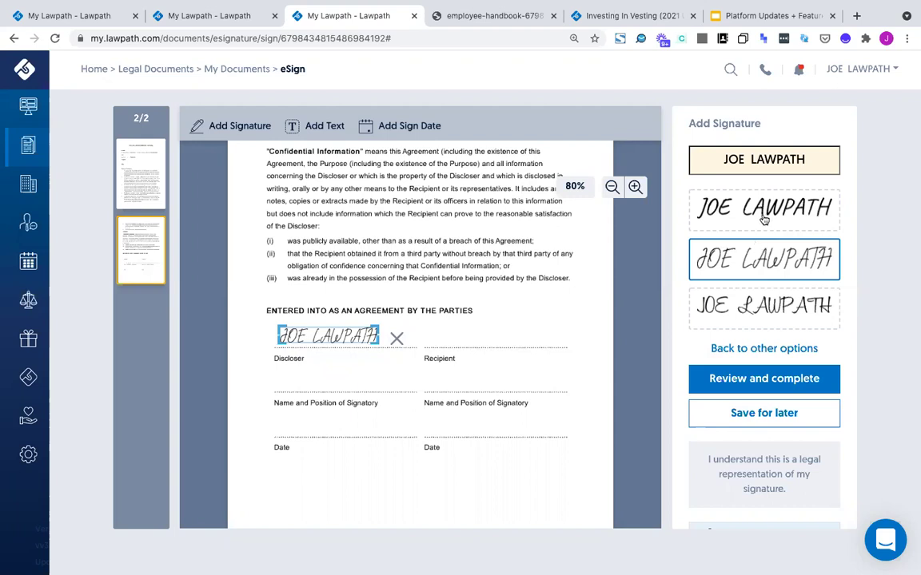
Change the typed signature text to 'Mum signnature', then switch to drawing a signature
{"action": "triple_click", "coordinate": [768, 156]}
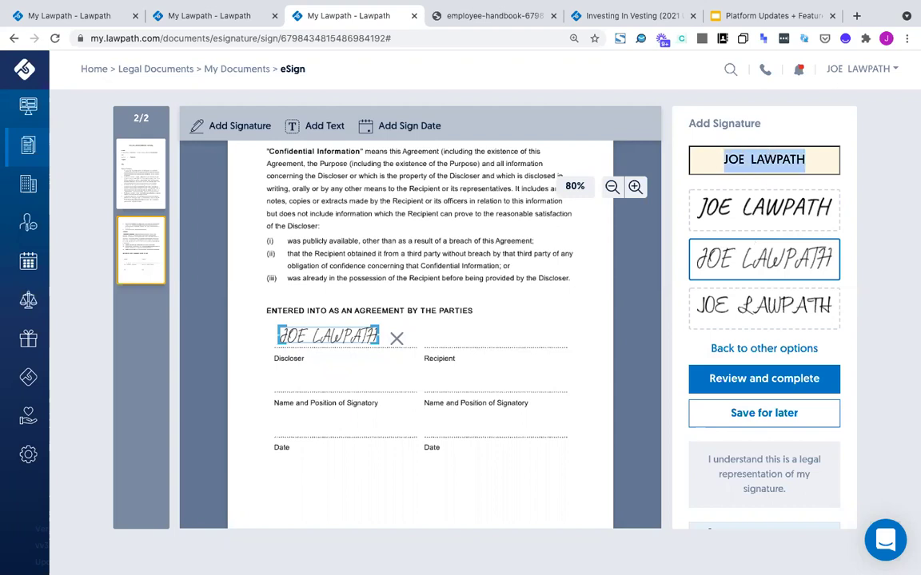
{"action": "type", "text": "Mum signnature"}
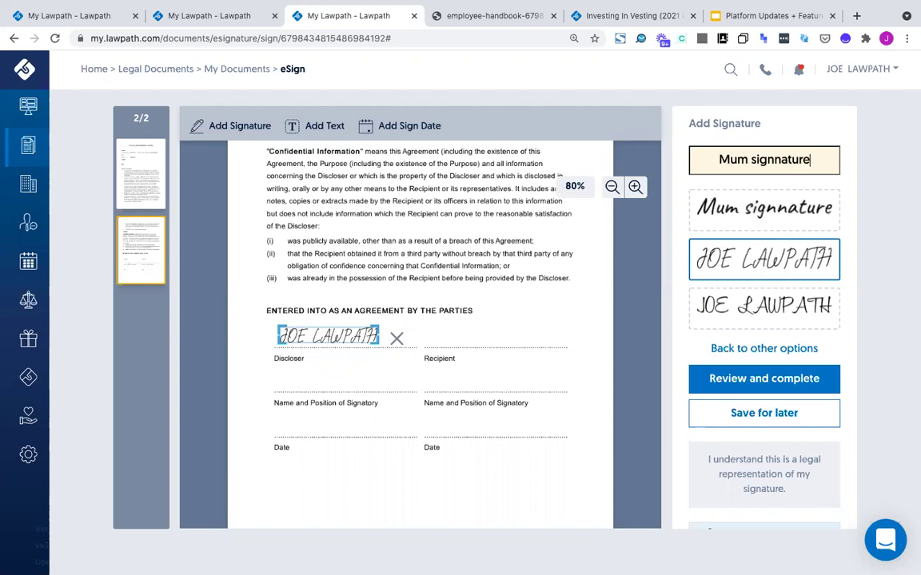
{"action": "triple_click", "coordinate": [749, 159]}
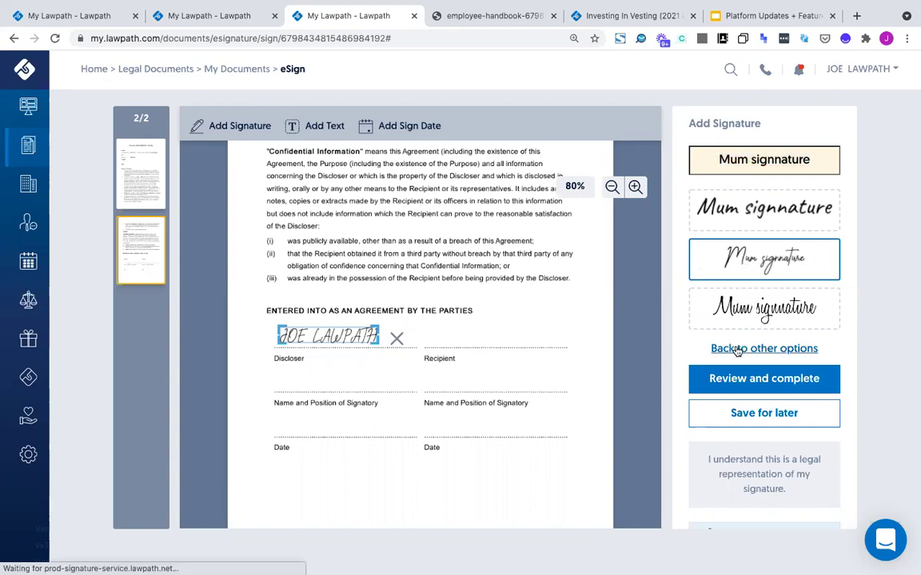
{"action": "left_click", "coordinate": [764, 348]}
{"action": "left_click", "coordinate": [744, 294]}
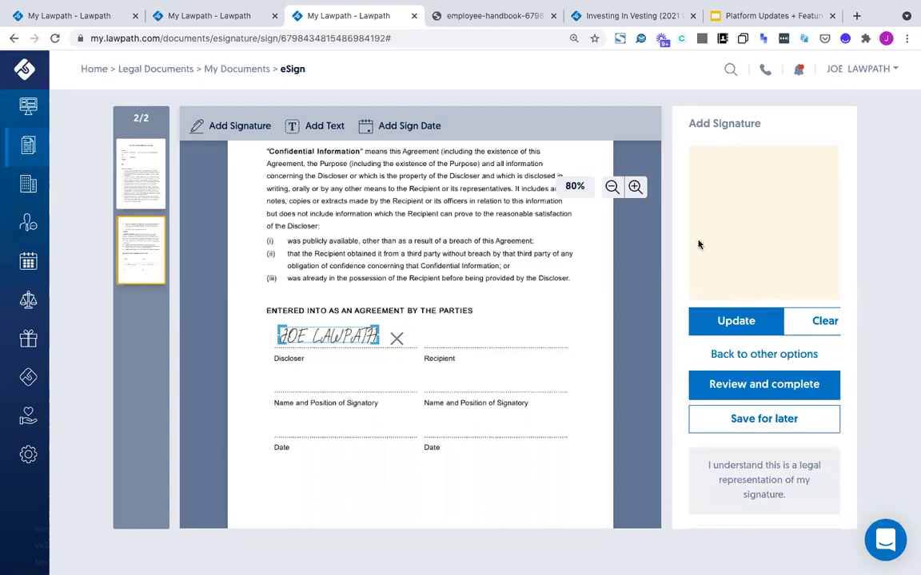
Draw a new signature, place it, shrink it and move it beside the Discloser label
{"action": "mouse_move", "coordinate": [703, 189]}
{"action": "left_mouse_down"}
{"action": "mouse_move", "coordinate": [715, 263]}
{"action": "mouse_move", "coordinate": [800, 240]}
{"action": "mouse_move", "coordinate": [805, 251]}
{"action": "left_mouse_up"}
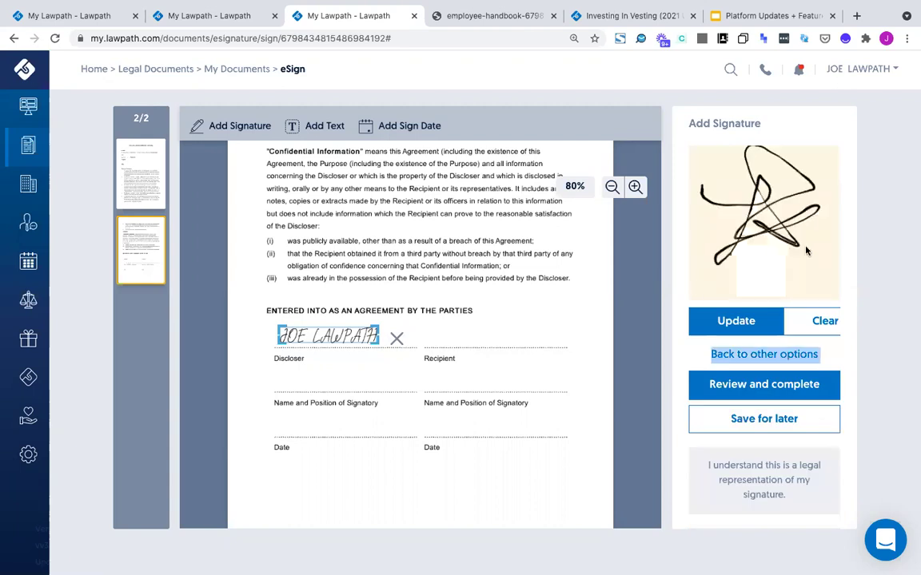
{"action": "left_click", "coordinate": [705, 317]}
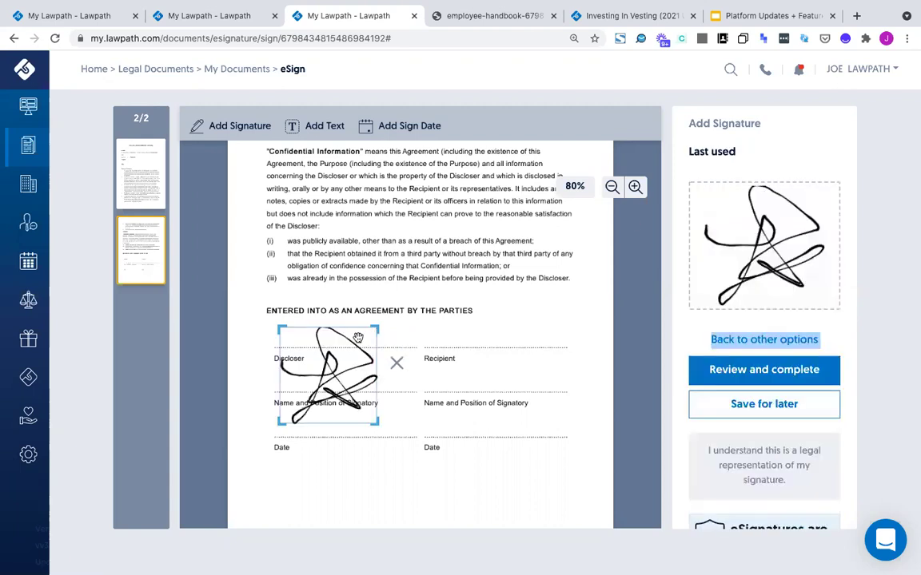
{"action": "mouse_move", "coordinate": [372, 332]}
{"action": "left_mouse_down"}
{"action": "mouse_move", "coordinate": [329, 369]}
{"action": "mouse_move", "coordinate": [331, 361]}
{"action": "left_mouse_up"}
{"action": "right_click", "coordinate": [339, 382]}
{"action": "left_click", "coordinate": [307, 236]}
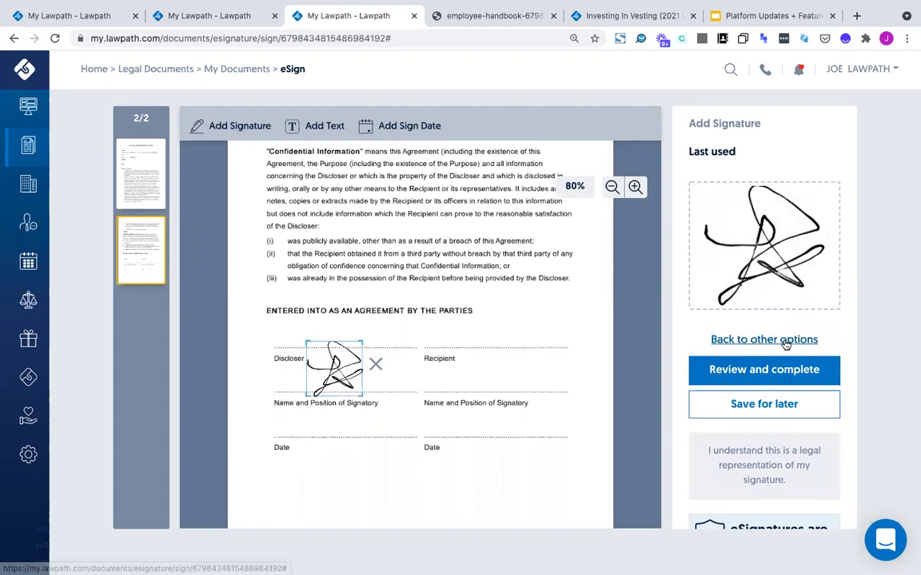
Add a text box with the signer's name to the NDA
{"action": "left_click", "coordinate": [736, 324]}
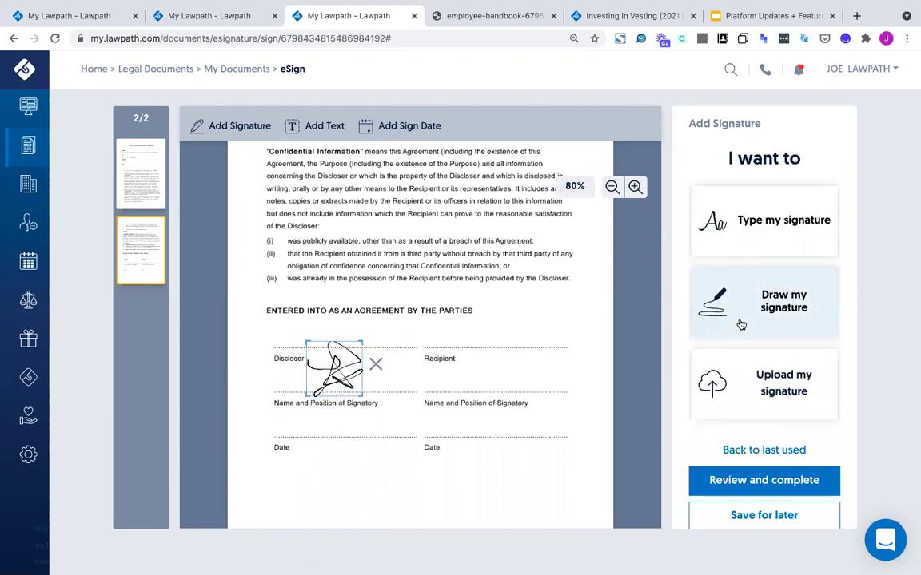
{"action": "left_click", "coordinate": [727, 401]}
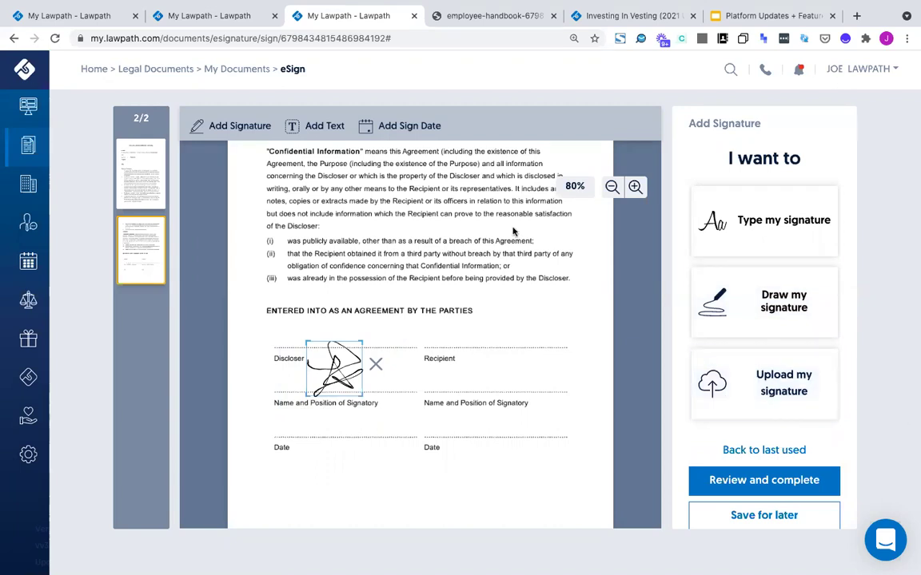
{"action": "left_click", "coordinate": [317, 128]}
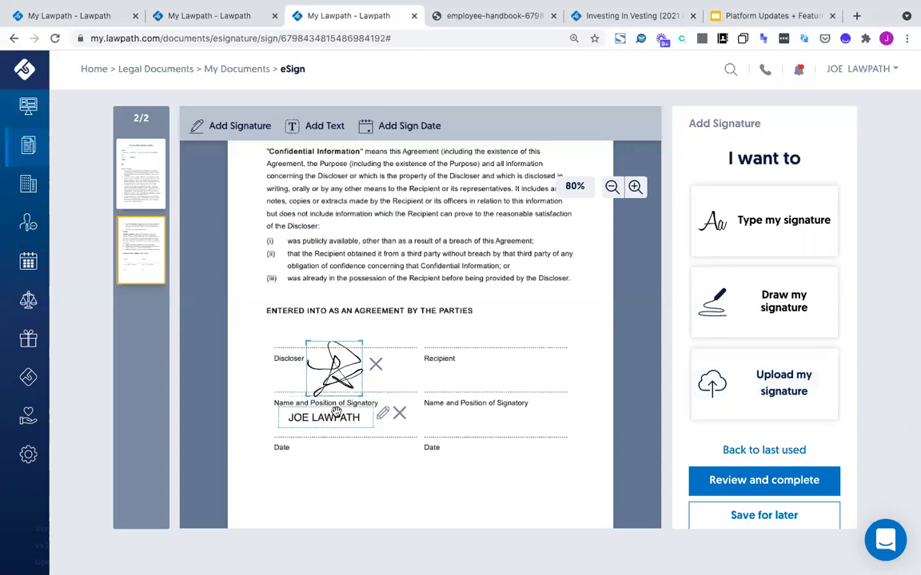
Adjust the signature below the Discloser line and replace the name text box with one beside 'of the Discloser:'
{"action": "left_click", "coordinate": [330, 333]}
{"action": "left_click_drag", "start_coordinate": [334, 368], "coordinate": [328, 378]}
{"action": "left_click", "coordinate": [398, 329]}
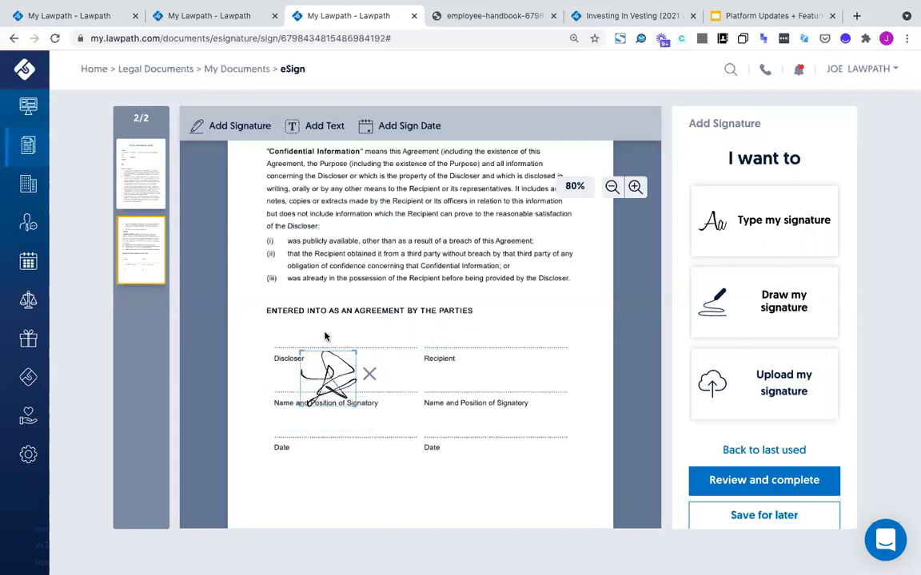
{"action": "left_click", "coordinate": [320, 128]}
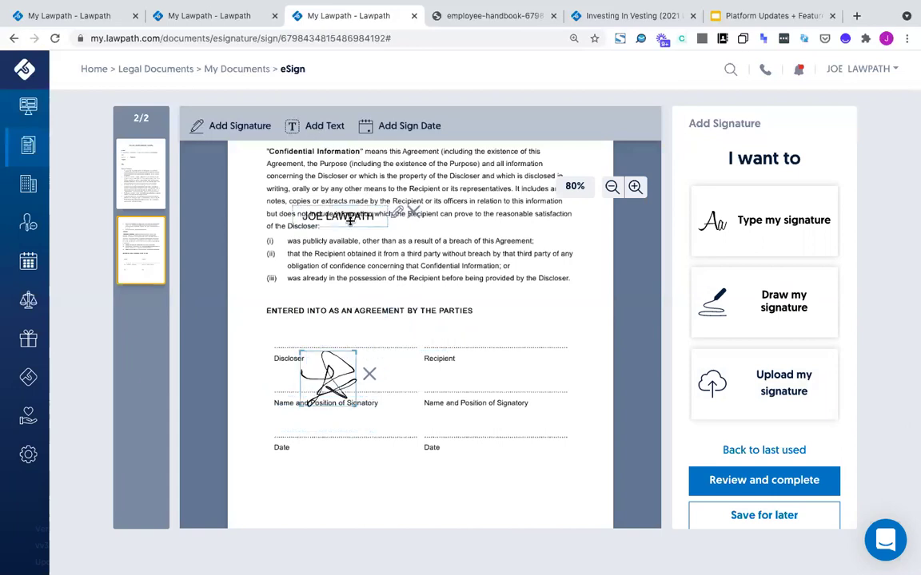
{"action": "left_click", "coordinate": [382, 224]}
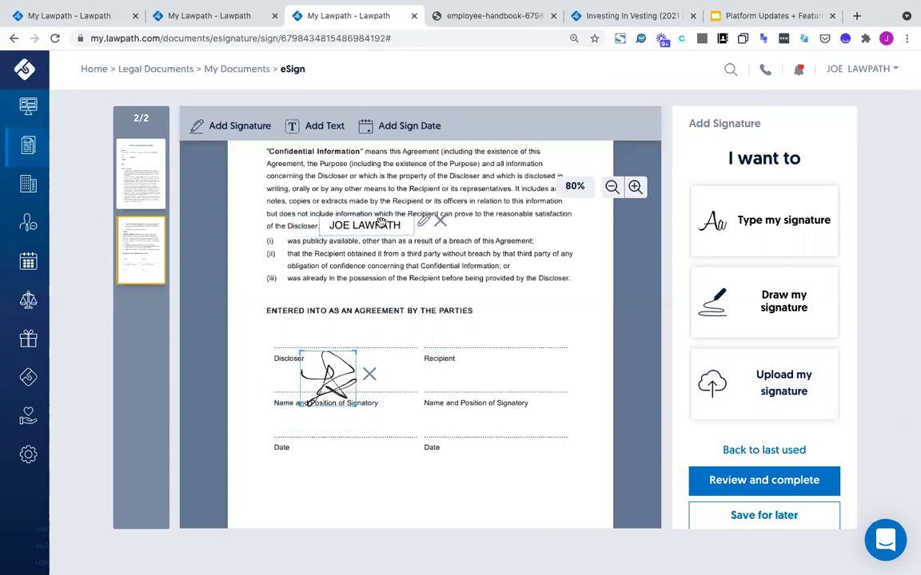
Fill the text box with filler text 'ajfjasdjsakjk jsadkojas' at font size 12 and insert it
{"action": "left_click", "coordinate": [423, 222]}
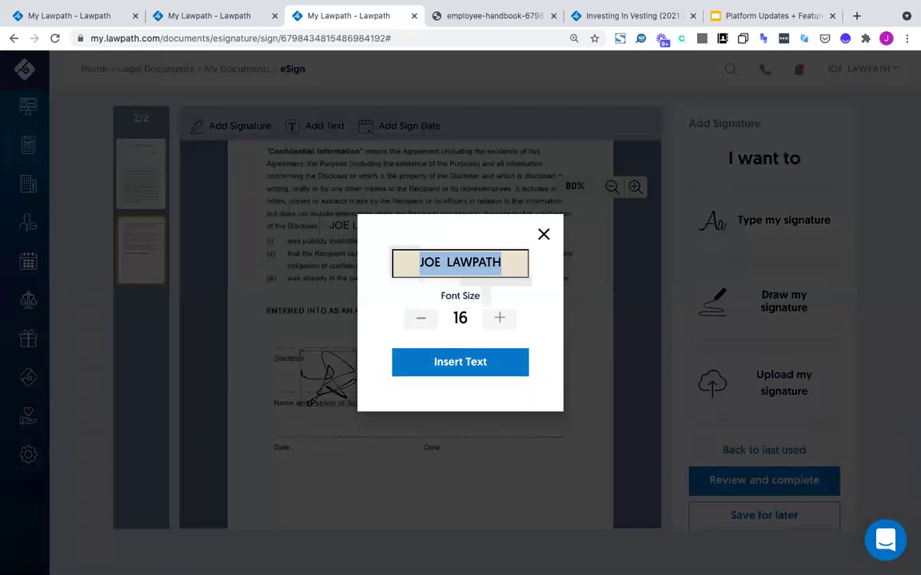
{"action": "type", "text": "X"}
{"action": "key", "text": "BackSpace"}
{"action": "type", "text": "ajfjasdjsakjk jsadkojas"}
{"action": "left_click", "coordinate": [422, 319]}
{"action": "left_click", "coordinate": [422, 319]}
{"action": "left_click", "coordinate": [422, 318]}
{"action": "left_click", "coordinate": [422, 319]}
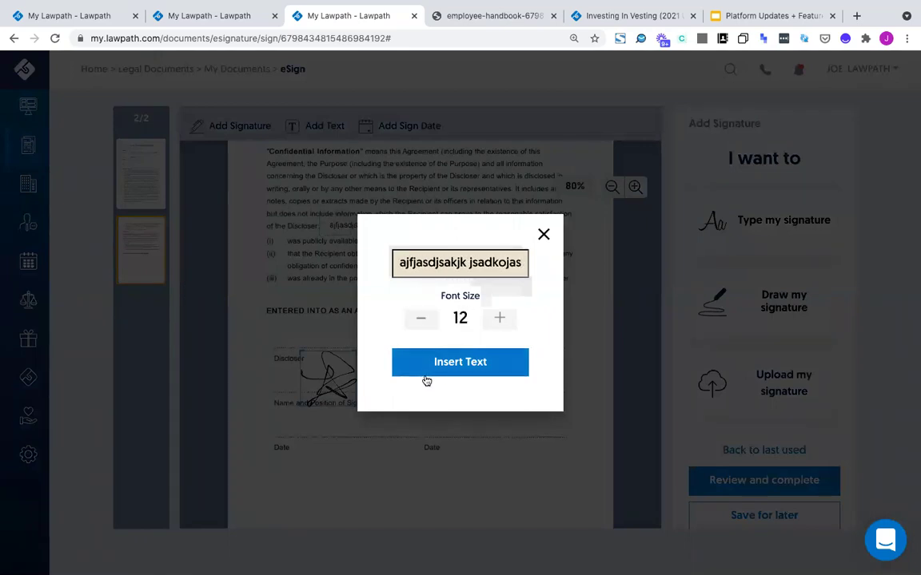
{"action": "left_click", "coordinate": [426, 376]}
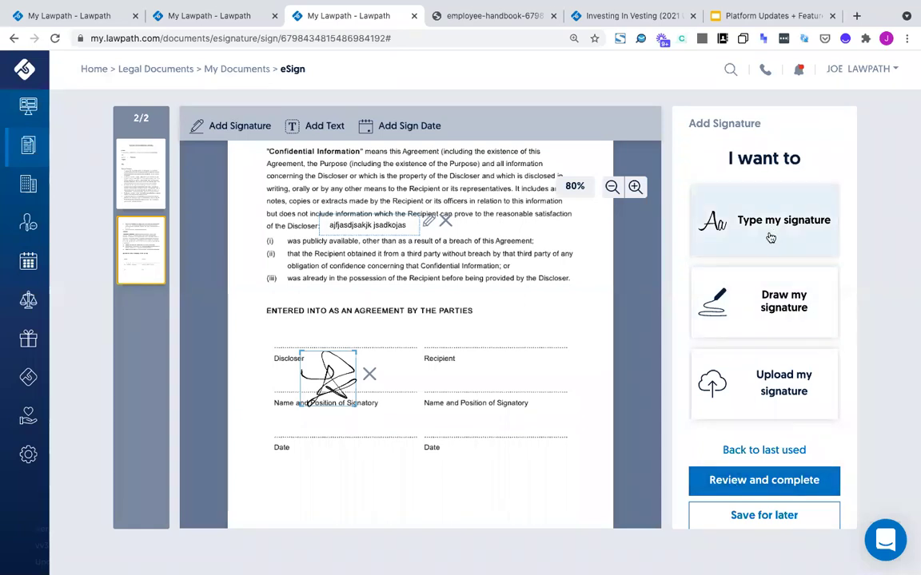
{"action": "left_click", "coordinate": [692, 238]}
{"action": "left_click", "coordinate": [742, 348]}
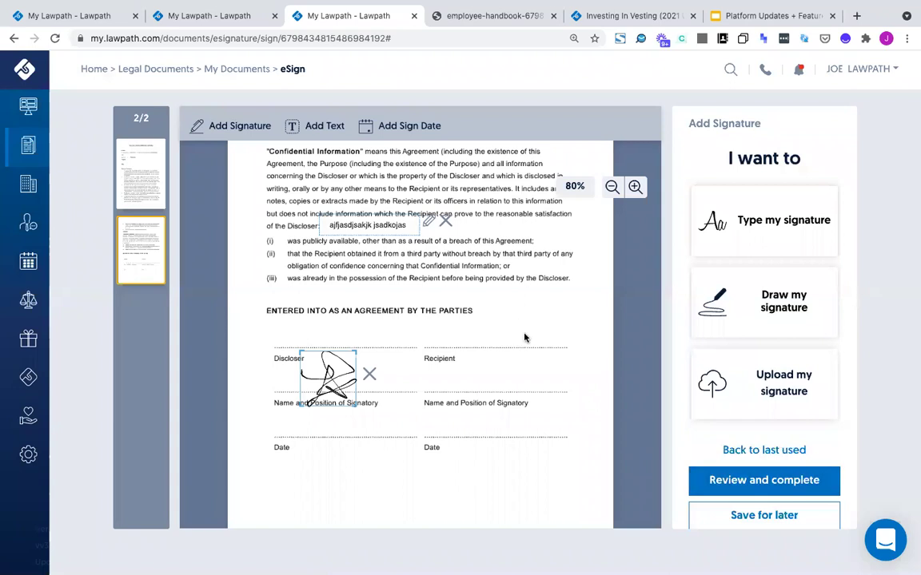
Review the signed one-way NDA preview and complete it
{"action": "left_click", "coordinate": [746, 480]}
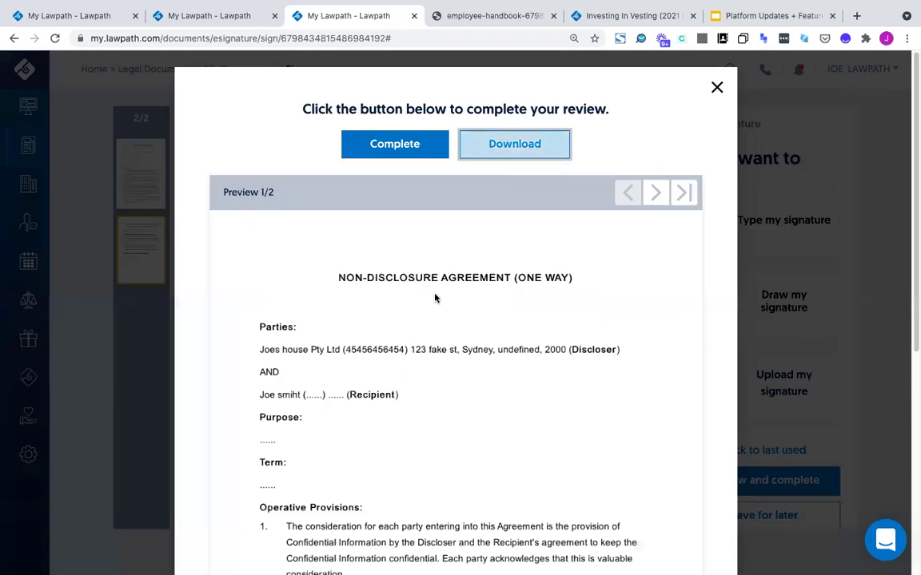
{"action": "scroll", "coordinate": [434, 296], "scroll_direction": "down", "scroll_amount": 5}
{"action": "scroll", "coordinate": [479, 234], "scroll_direction": "up", "scroll_amount": 5}
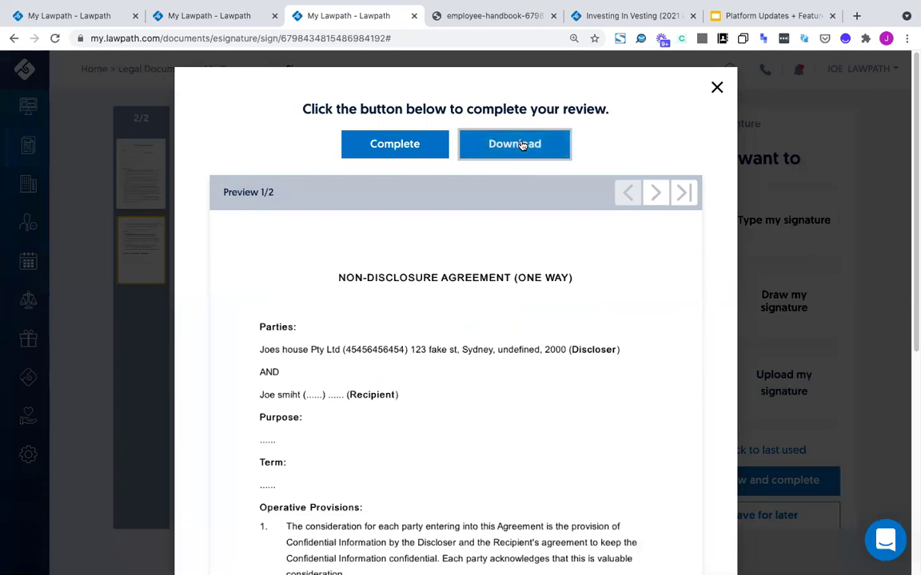
{"action": "left_click", "coordinate": [390, 145]}
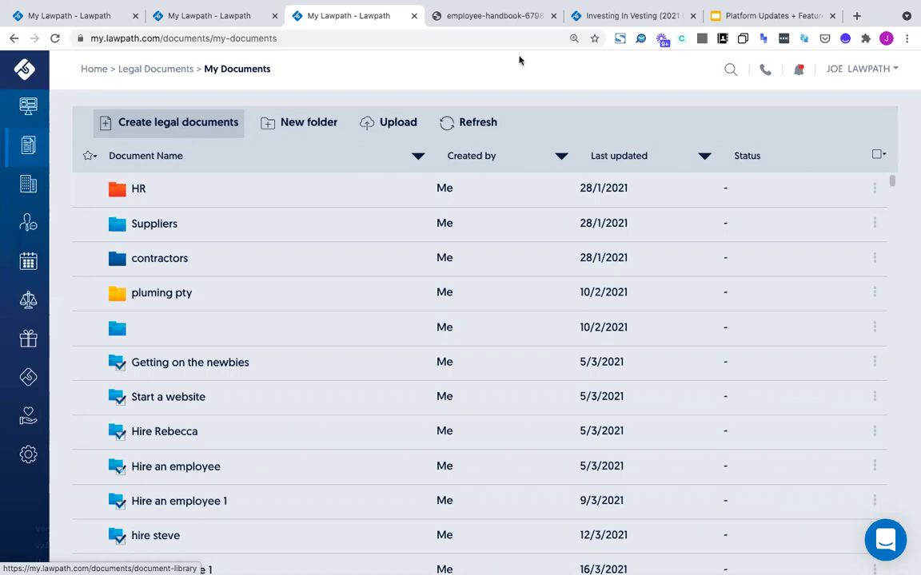
Open slide 13 'Upcoming releases' and check the 'Due for release in July' line
{"action": "left_click", "coordinate": [734, 18]}
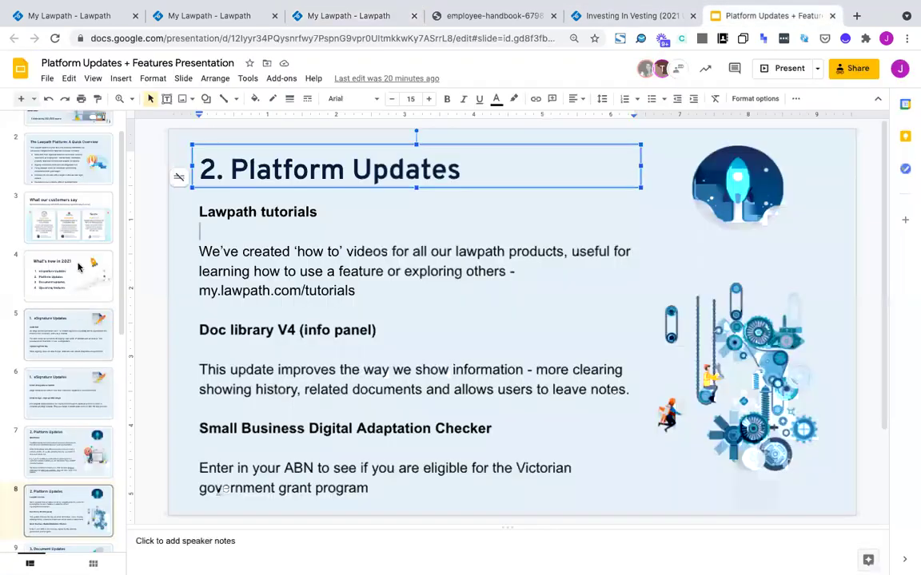
{"action": "scroll", "coordinate": [78, 268], "scroll_direction": "down", "scroll_amount": 5}
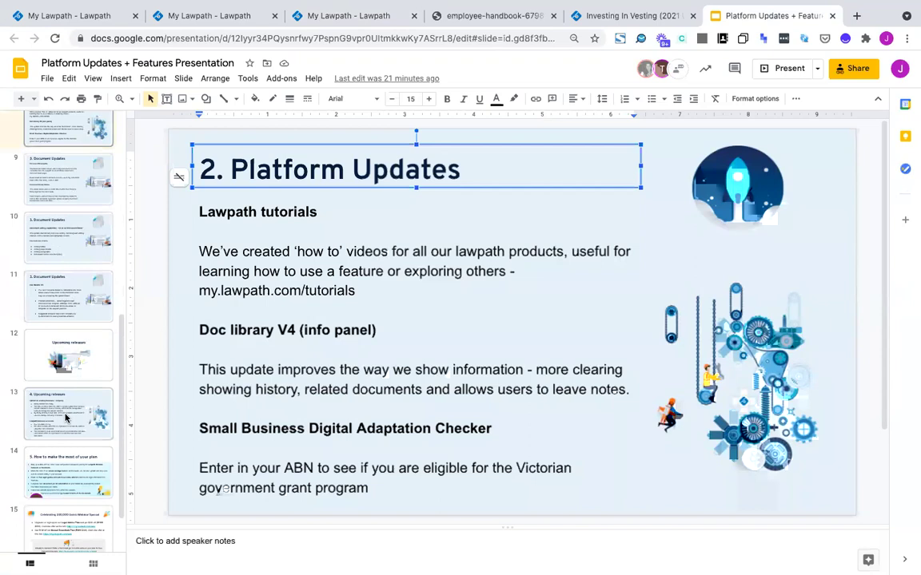
{"action": "left_click", "coordinate": [67, 415]}
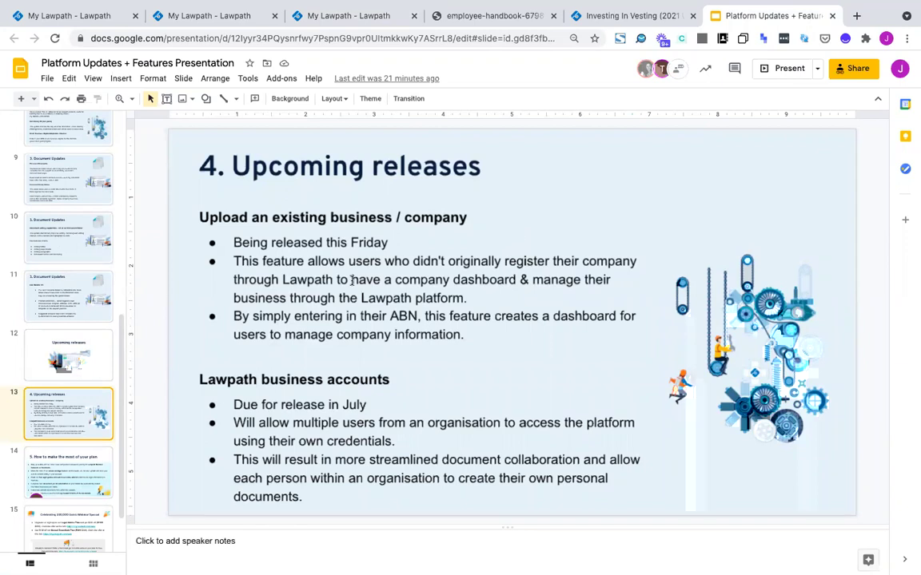
{"action": "triple_click", "coordinate": [269, 405]}
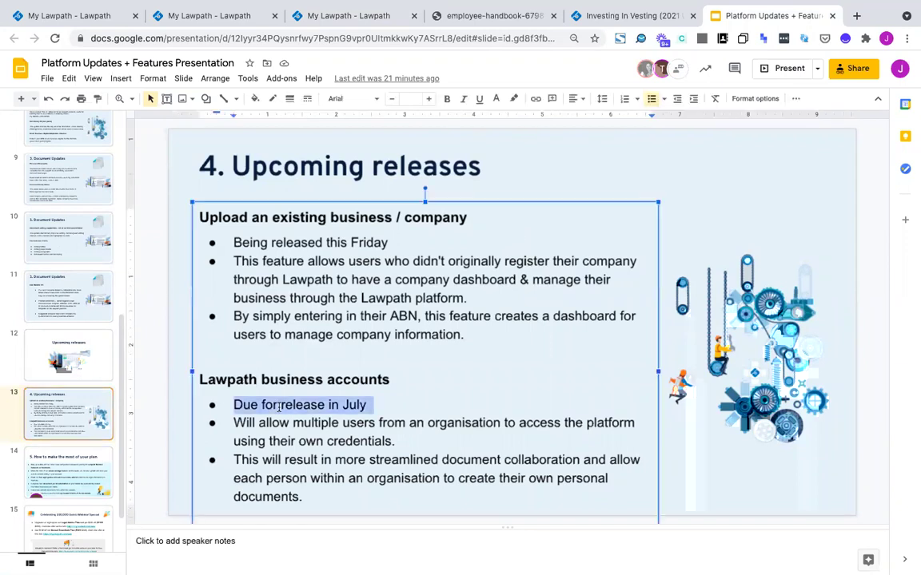
{"action": "left_click", "coordinate": [707, 199]}
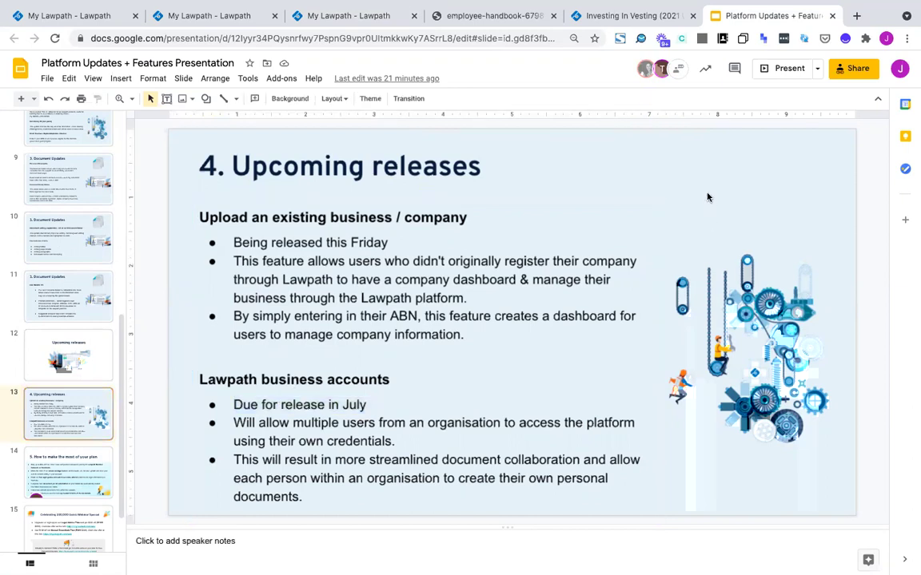
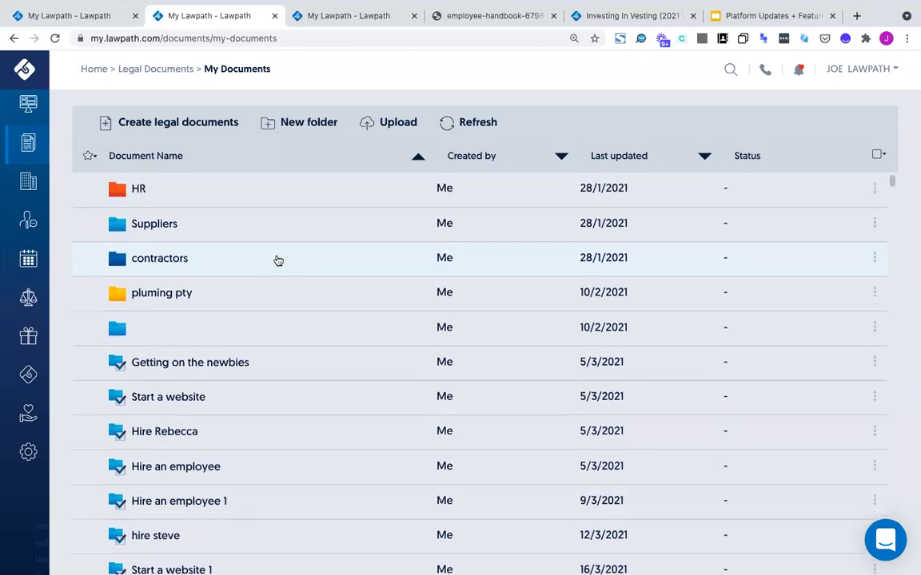
{"action": "scroll", "coordinate": [278, 261], "scroll_direction": "down", "scroll_amount": 1}
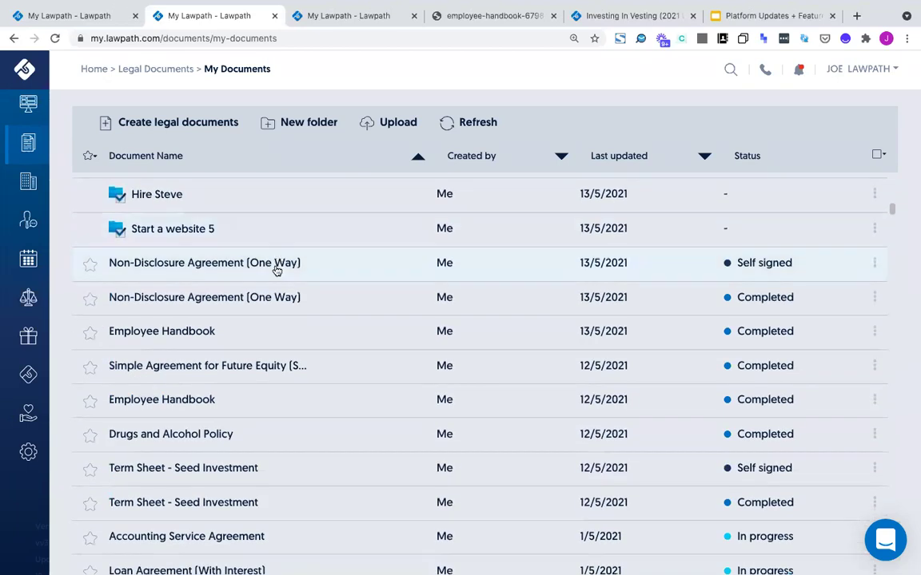
Save a note reading 'non dispclose for' plus the recipient's name on the self-signed NDA (One Way)
{"action": "left_click", "coordinate": [329, 266]}
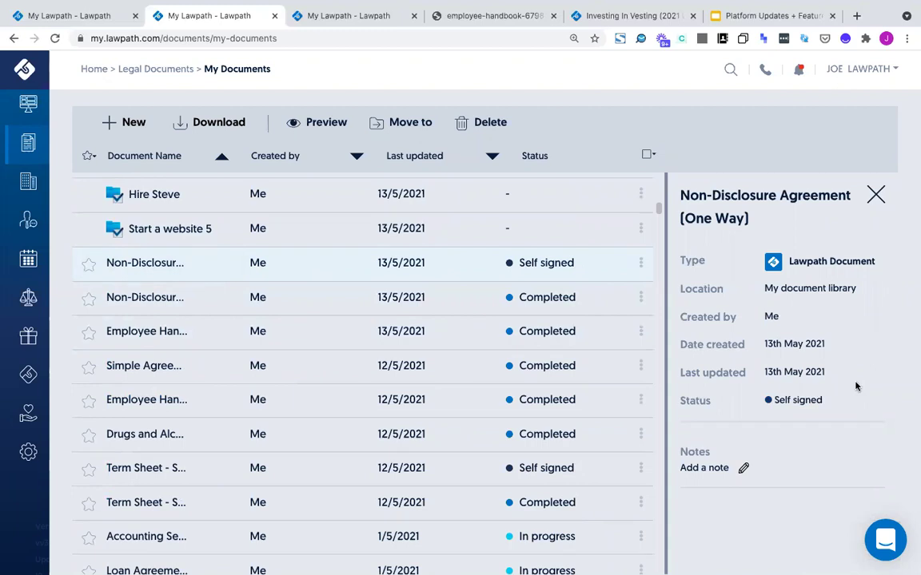
{"action": "scroll", "coordinate": [456, 323], "scroll_direction": "down", "scroll_amount": 1}
{"action": "scroll", "coordinate": [456, 323], "scroll_direction": "up", "scroll_amount": 2}
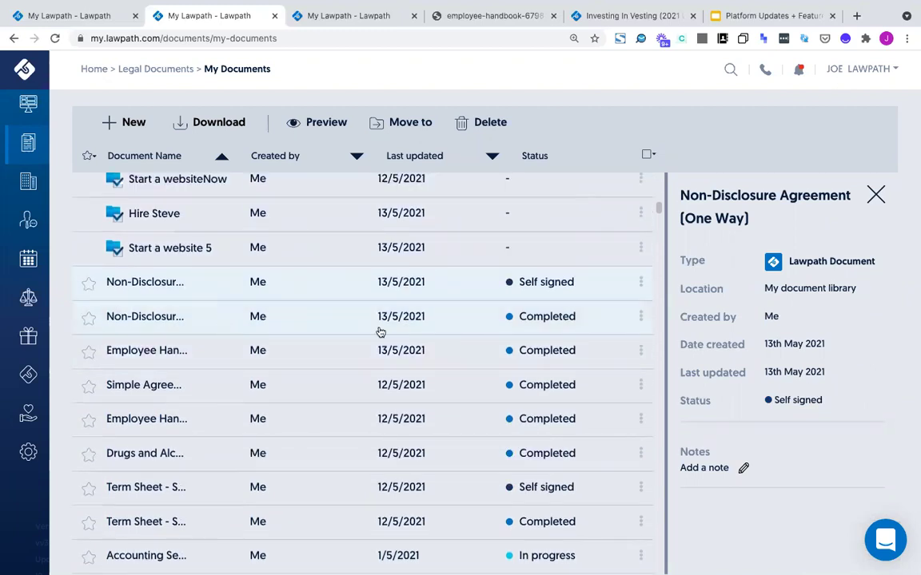
{"action": "left_click", "coordinate": [726, 470]}
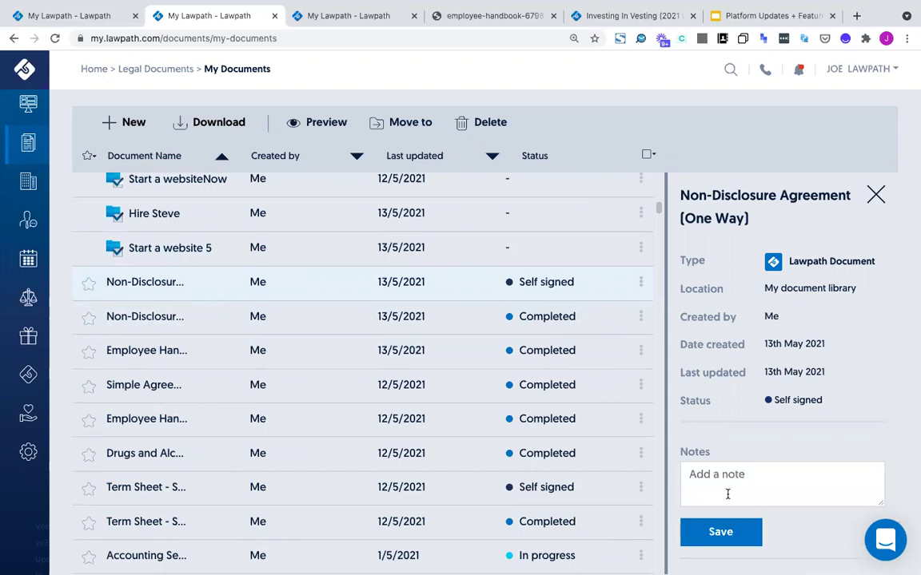
{"action": "type", "text": "non dispclose for sm"}
{"action": "left_click", "coordinate": [721, 531]}
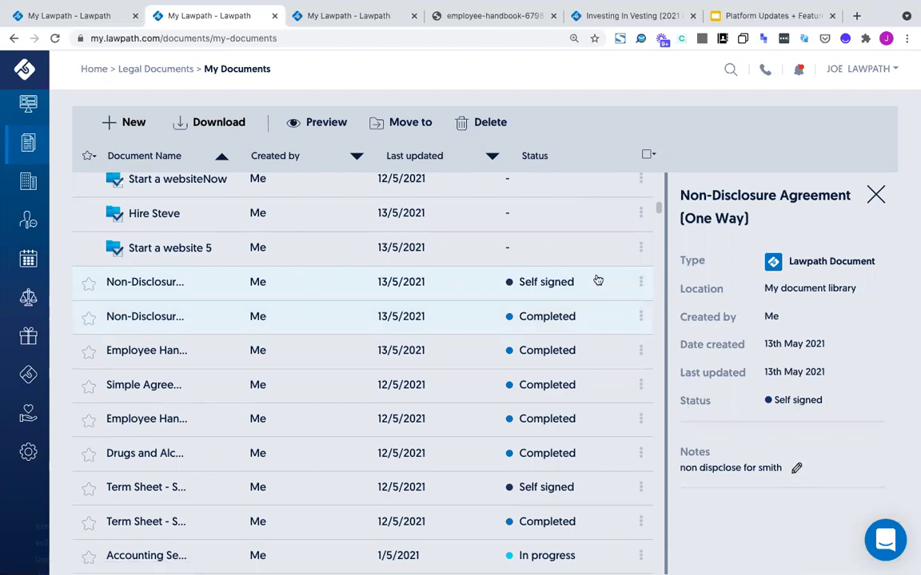
{"action": "left_click", "coordinate": [640, 282]}
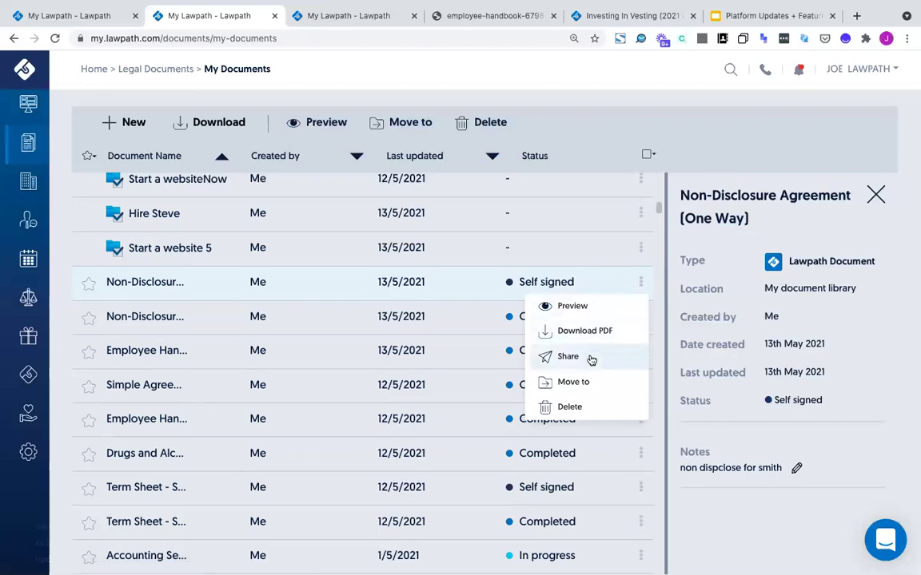
Rename the completed NDA (One Way) by prefixing the other party's surname and a dash
{"action": "left_click", "coordinate": [425, 290]}
{"action": "left_click", "coordinate": [640, 318]}
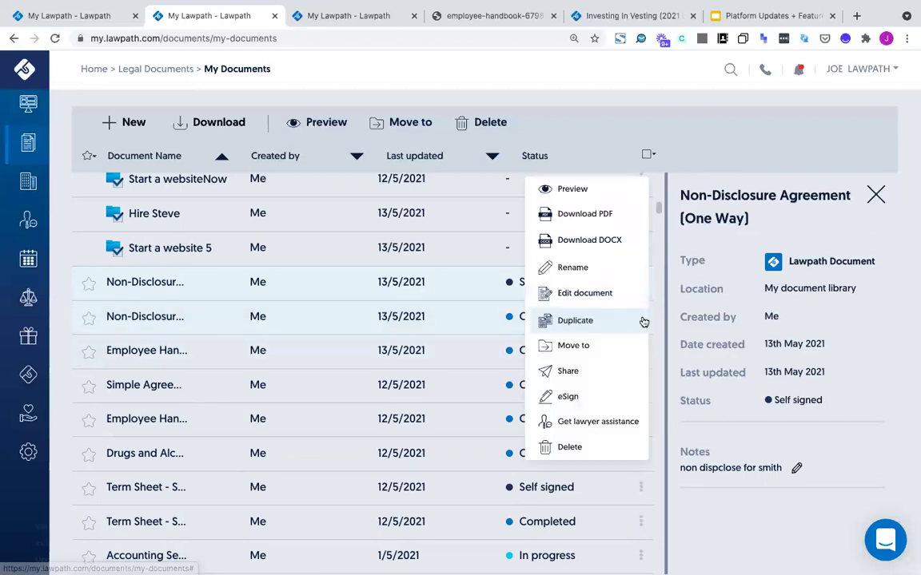
{"action": "left_click", "coordinate": [564, 270]}
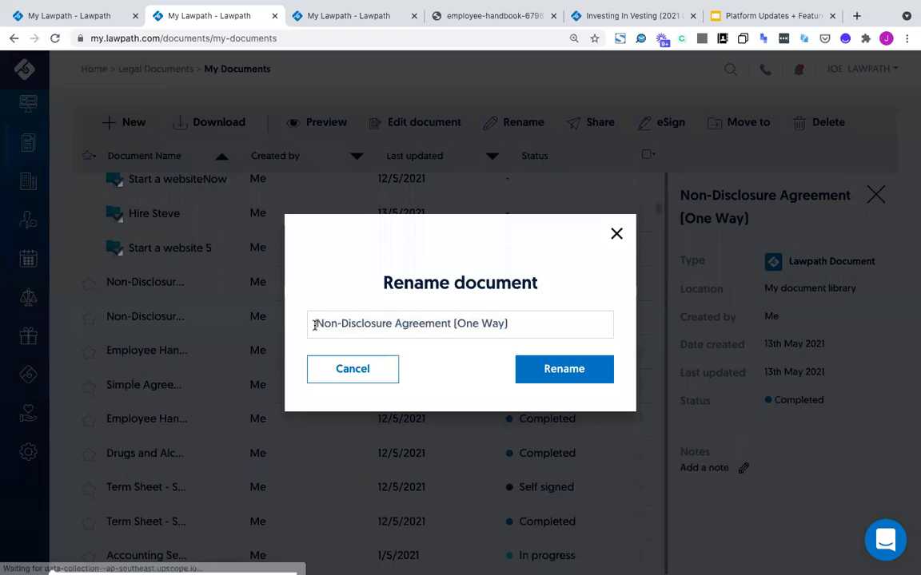
{"action": "type", "text": "Smith -"}
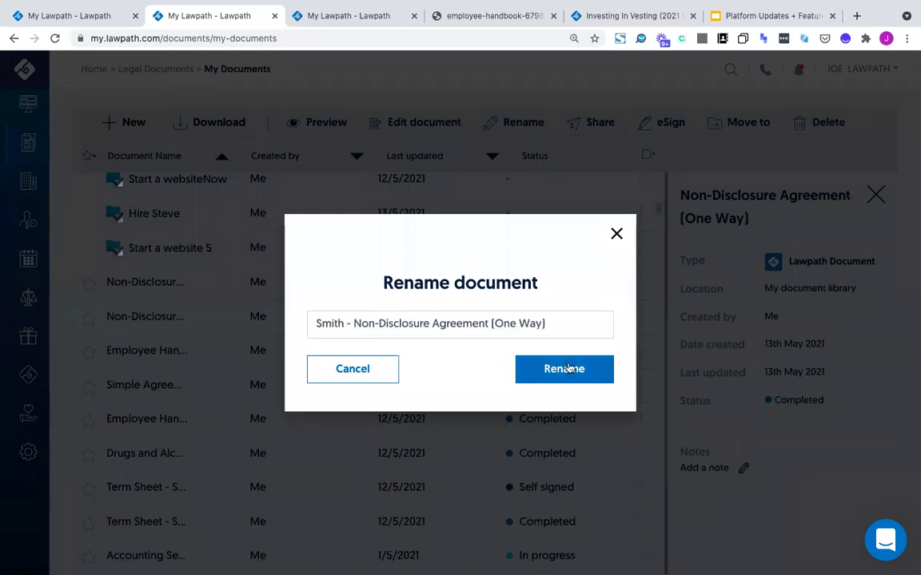
{"action": "left_click", "coordinate": [570, 368]}
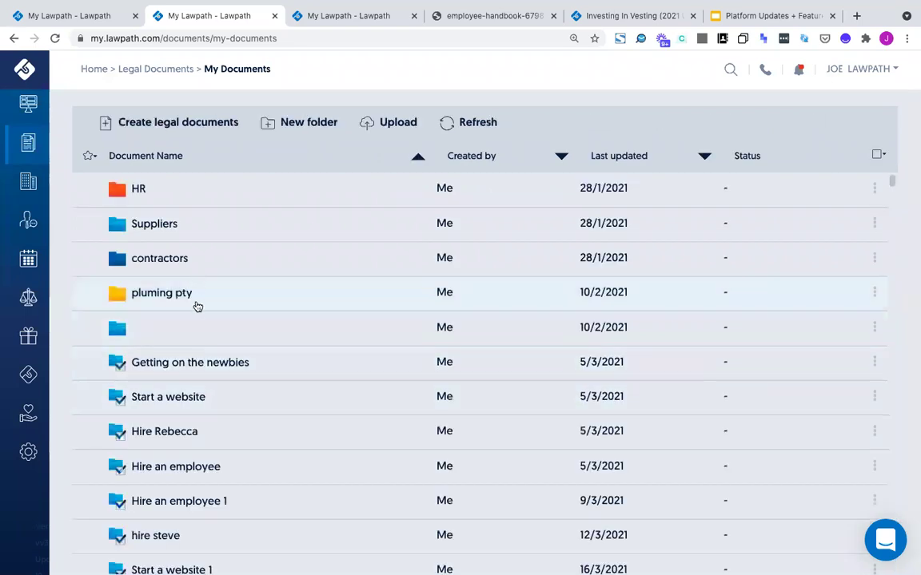
{"action": "scroll", "coordinate": [183, 380], "scroll_direction": "down", "scroll_amount": 6}
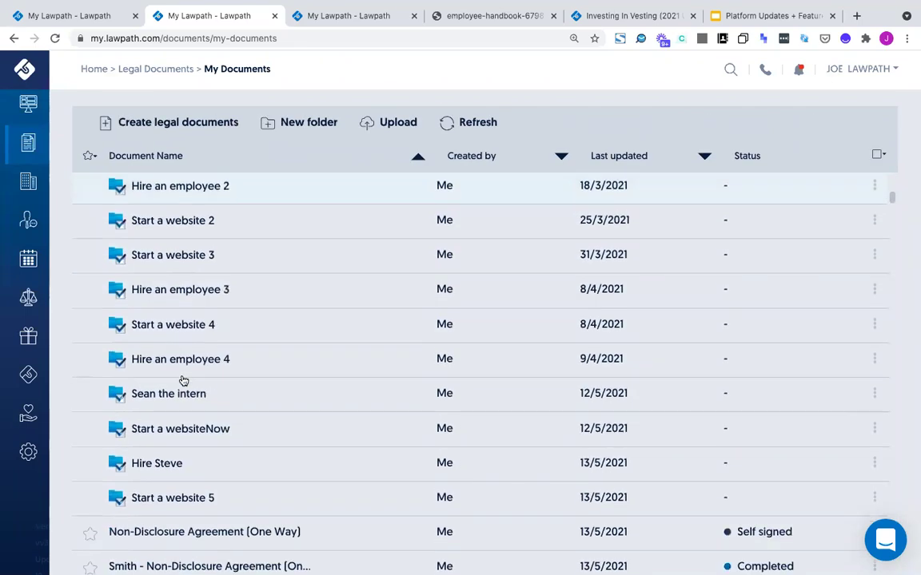
{"action": "scroll", "coordinate": [183, 380], "scroll_direction": "down", "scroll_amount": 1}
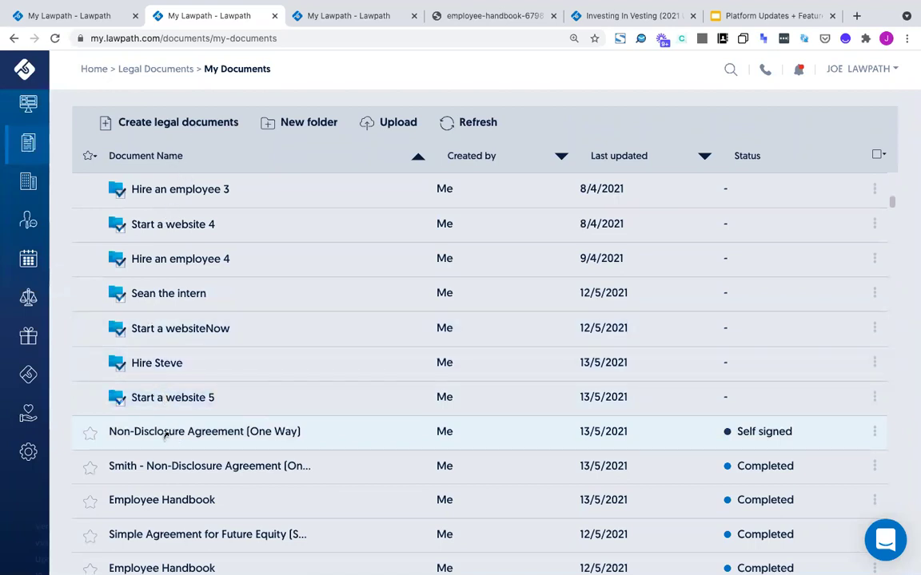
{"action": "scroll", "coordinate": [230, 403], "scroll_direction": "up", "scroll_amount": 4}
{"action": "scroll", "coordinate": [228, 400], "scroll_direction": "up", "scroll_amount": 3}
{"action": "scroll", "coordinate": [227, 405], "scroll_direction": "down", "scroll_amount": 3}
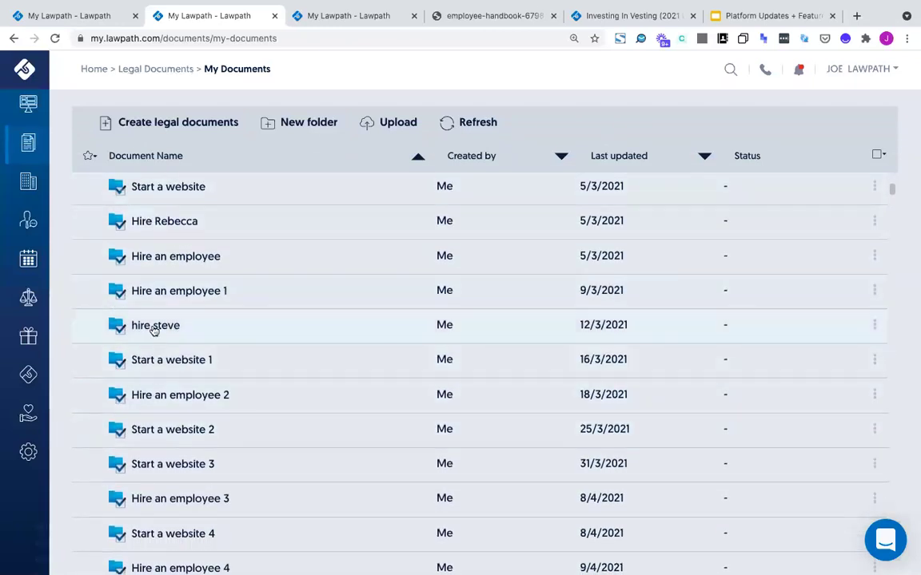
{"action": "scroll", "coordinate": [288, 374], "scroll_direction": "down", "scroll_amount": 4}
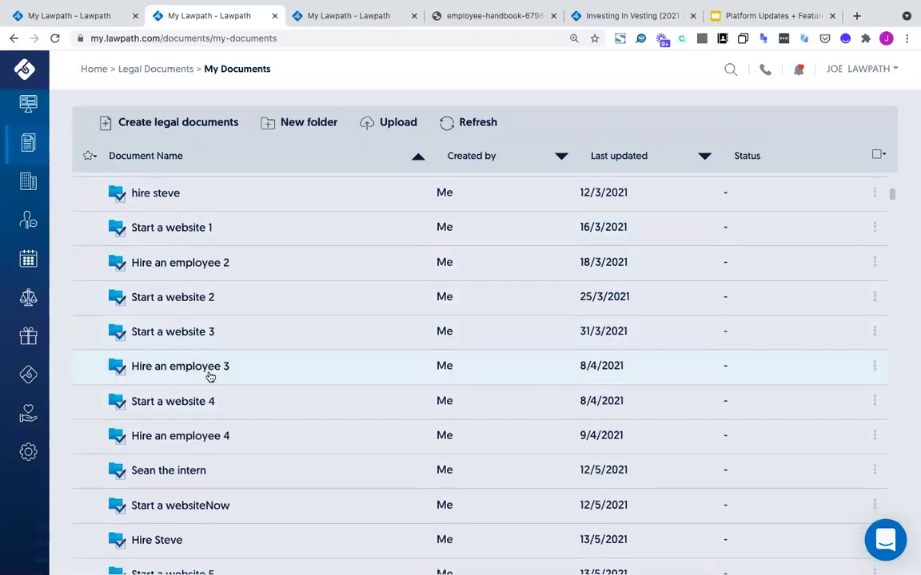
{"action": "left_click", "coordinate": [209, 374]}
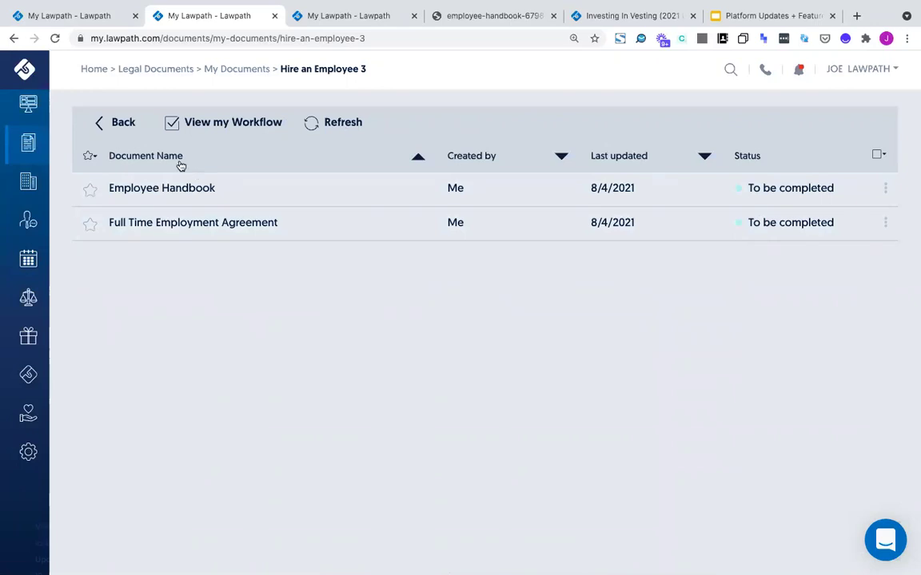
{"action": "left_click", "coordinate": [117, 126]}
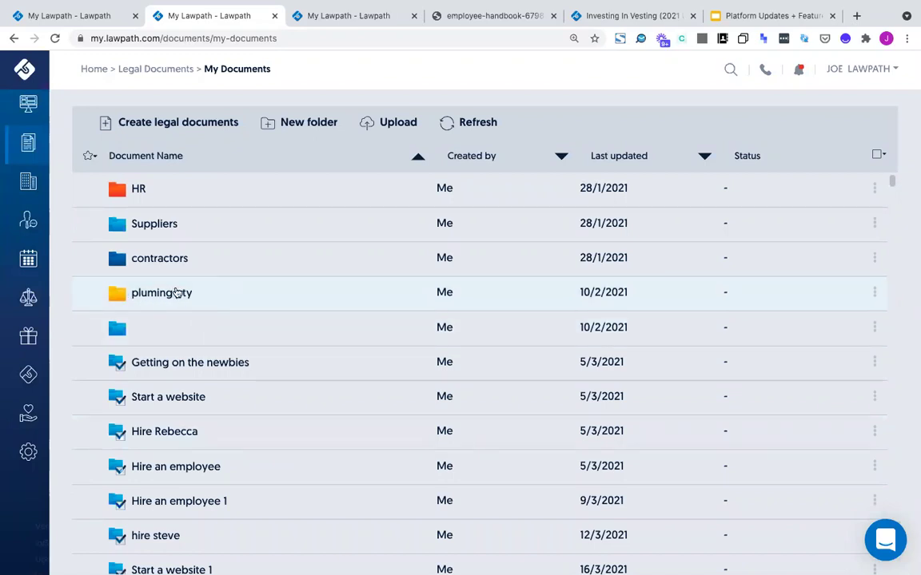
Reload the My Documents page, then go to the Home dashboard
{"action": "scroll", "coordinate": [299, 293], "scroll_direction": "down", "scroll_amount": 1}
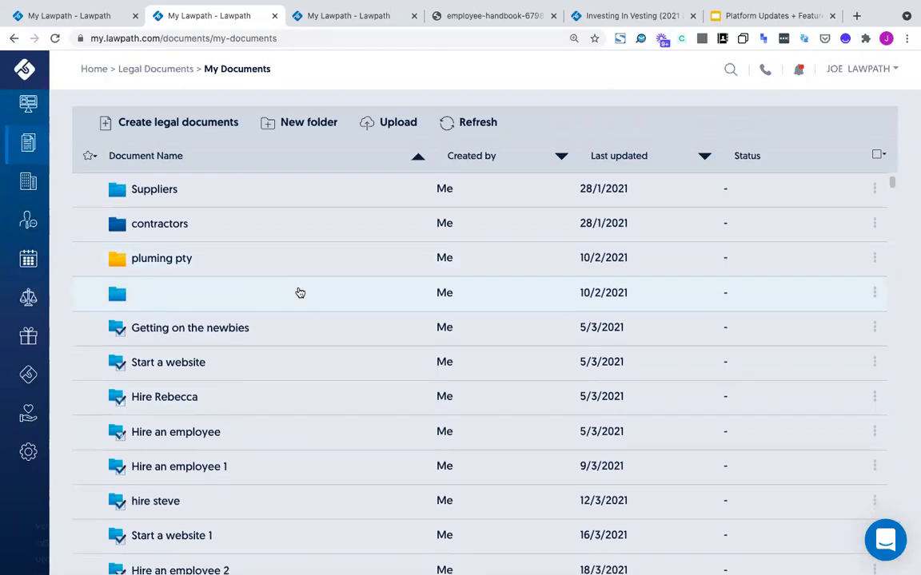
{"action": "mouse_move", "coordinate": [27, 148]}
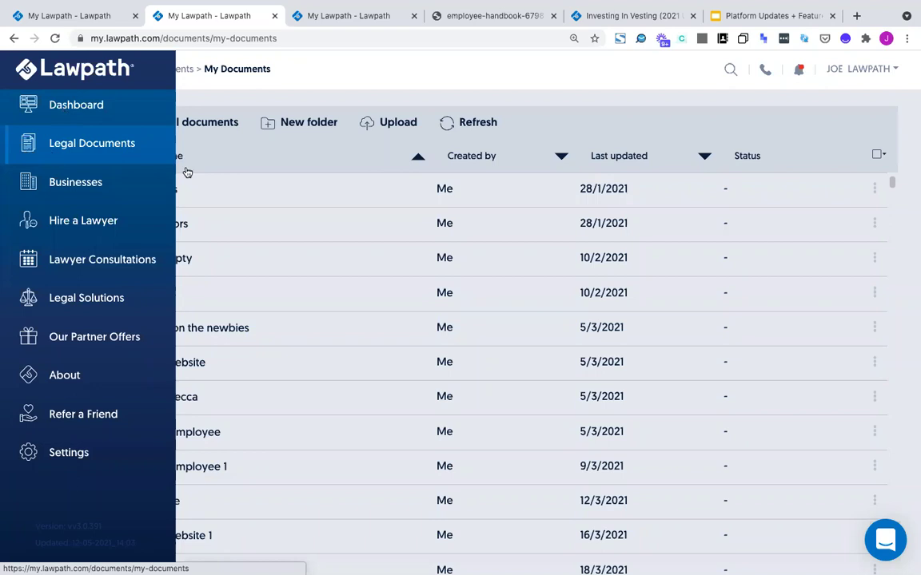
{"action": "left_click", "coordinate": [210, 38]}
{"action": "key", "text": "Return"}
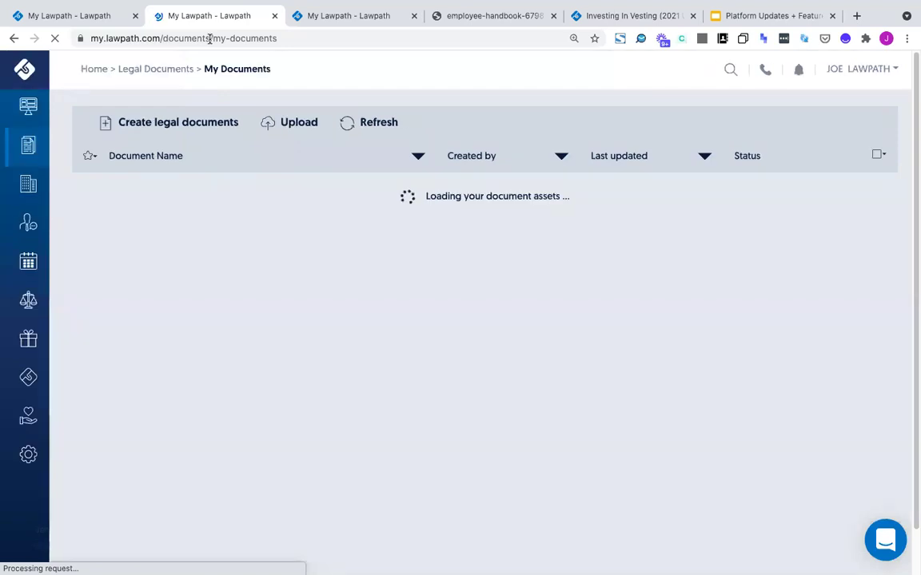
{"action": "mouse_move", "coordinate": [2, 6]}
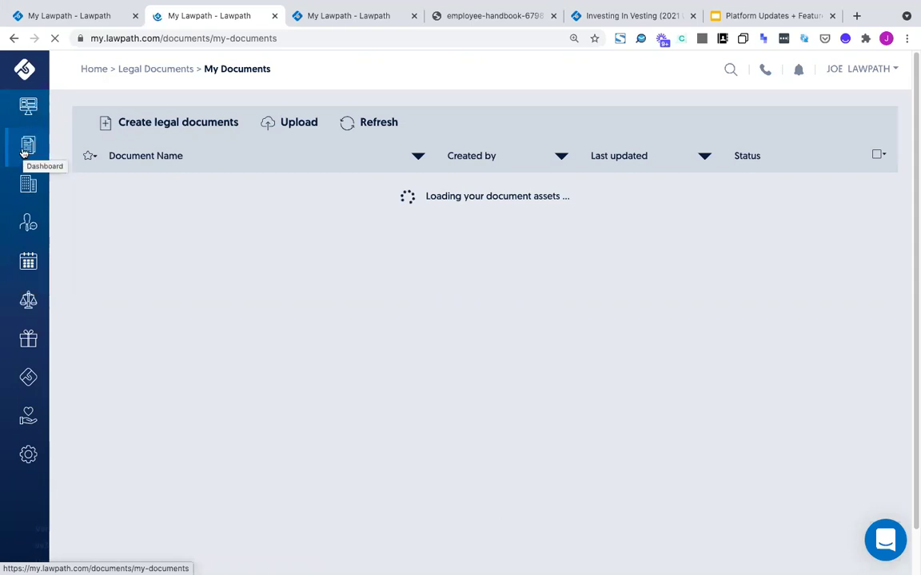
{"action": "left_click", "coordinate": [24, 151]}
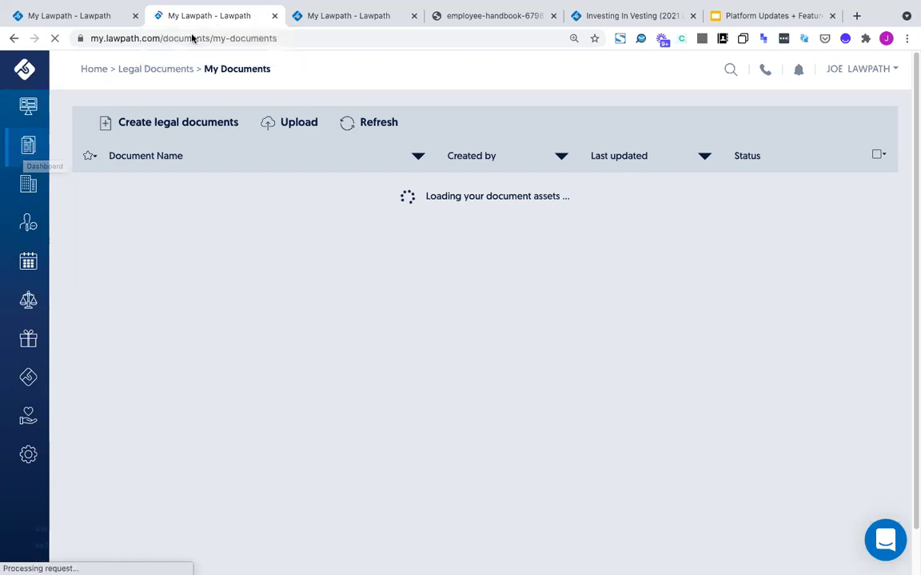
{"action": "left_click", "coordinate": [164, 38]}
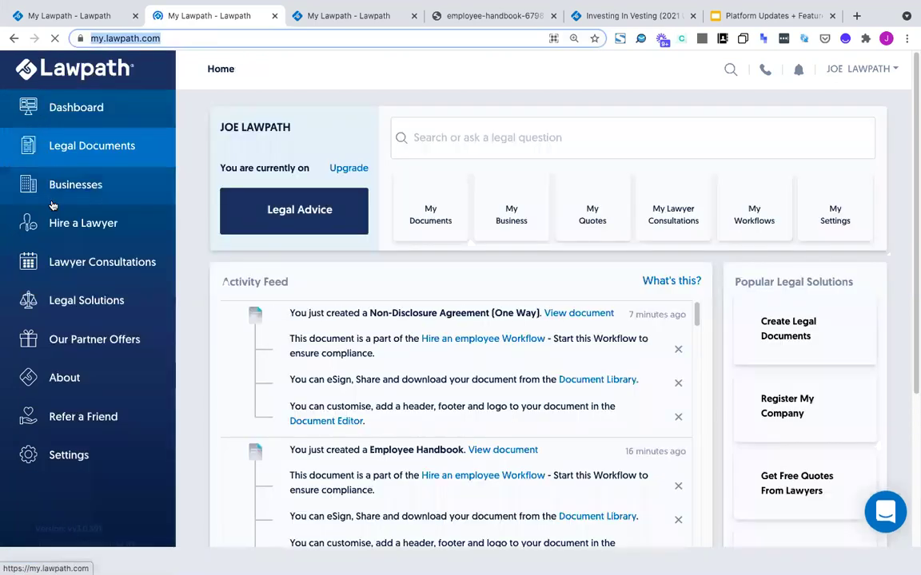
Search Lawpath for 'website' and limit the results to the template library
{"action": "mouse_move", "coordinate": [92, 146]}
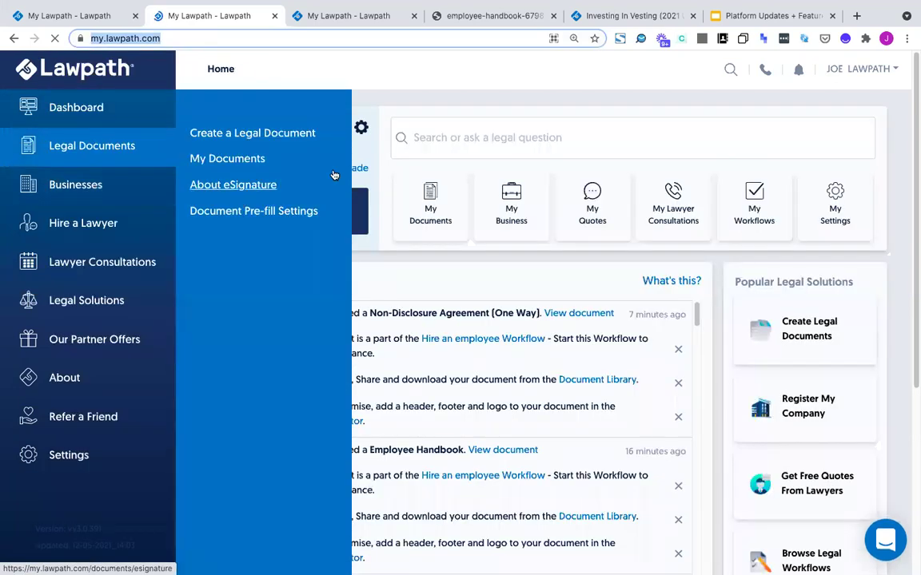
{"action": "left_click", "coordinate": [463, 137]}
{"action": "type", "text": "website"}
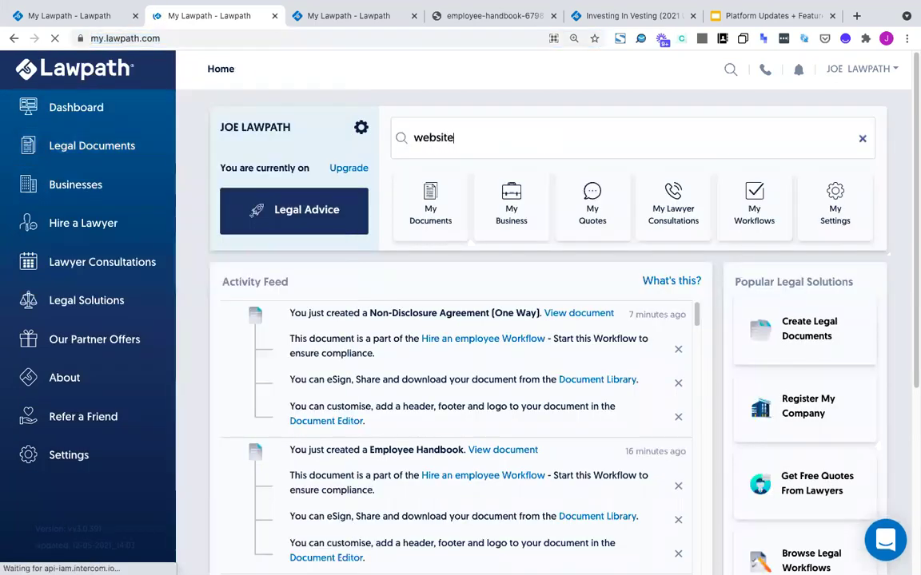
{"action": "key", "text": "Return"}
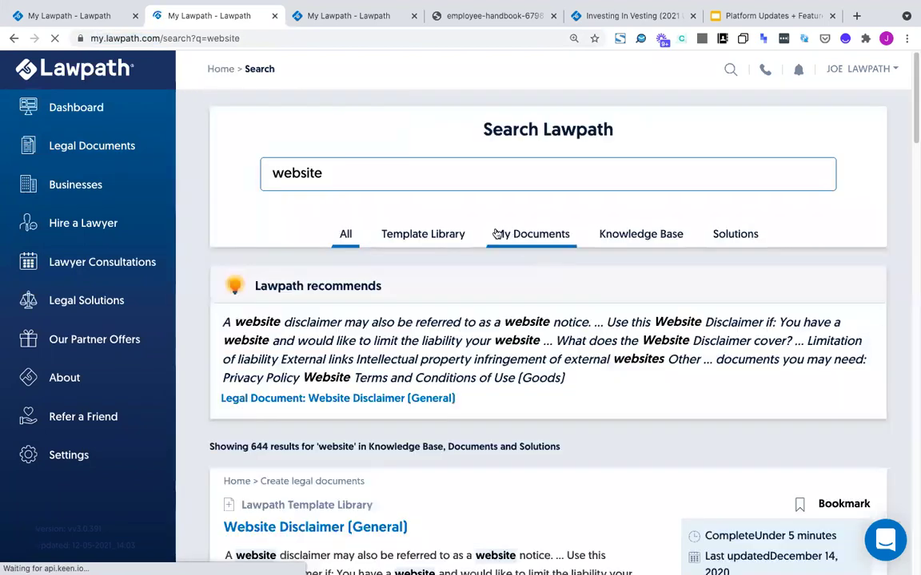
{"action": "left_click", "coordinate": [443, 234]}
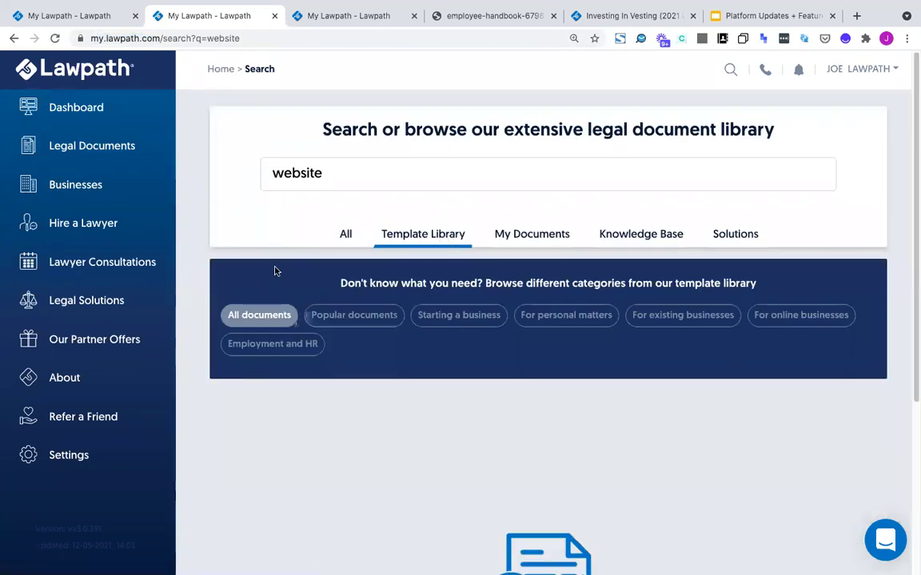
{"action": "scroll", "coordinate": [274, 271], "scroll_direction": "down", "scroll_amount": 7}
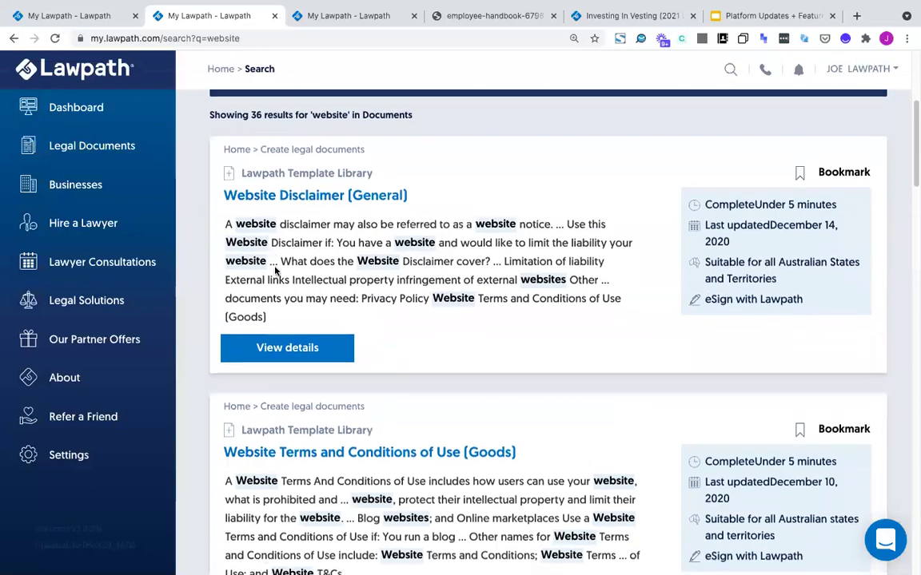
{"action": "scroll", "coordinate": [274, 268], "scroll_direction": "down", "scroll_amount": 5}
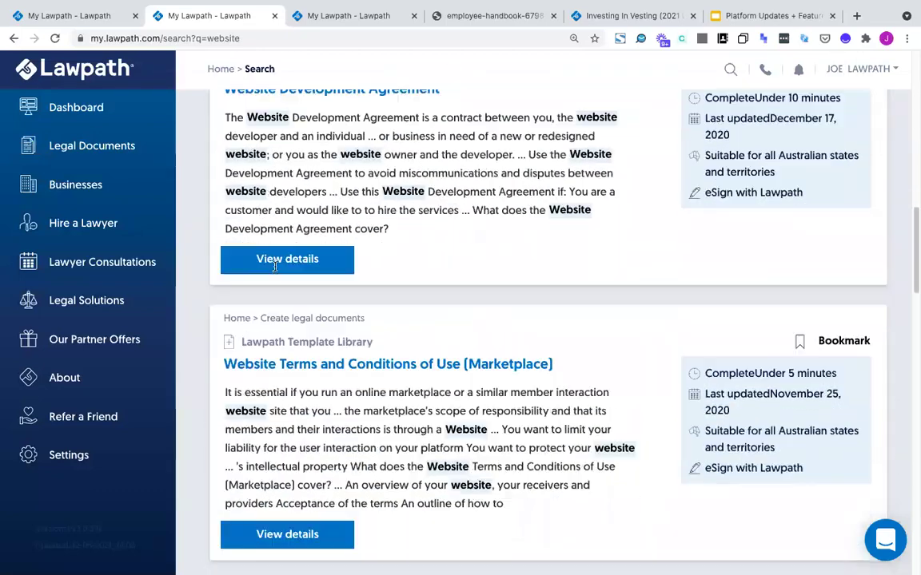
{"action": "scroll", "coordinate": [276, 271], "scroll_direction": "up", "scroll_amount": 2}
{"action": "scroll", "coordinate": [276, 267], "scroll_direction": "down", "scroll_amount": 6}
{"action": "scroll", "coordinate": [276, 268], "scroll_direction": "up", "scroll_amount": 15}
Search 'advertising' and bookmark the Web Advertising Agreement and Mobile App Privacy Policy templates
{"action": "key", "text": "ctrl+a"}
{"action": "type", "text": "advertising"}
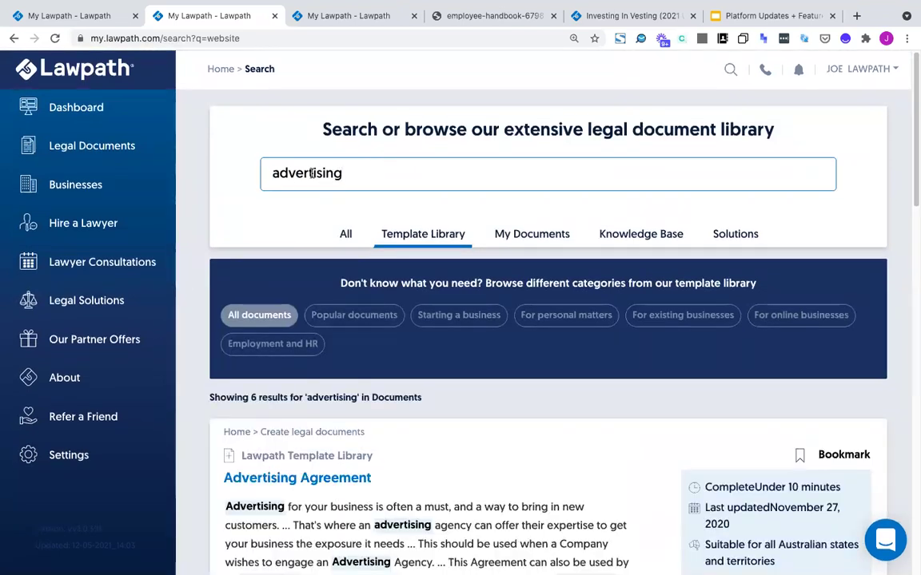
{"action": "scroll", "coordinate": [312, 175], "scroll_direction": "down", "scroll_amount": 3}
{"action": "scroll", "coordinate": [308, 267], "scroll_direction": "down", "scroll_amount": 3}
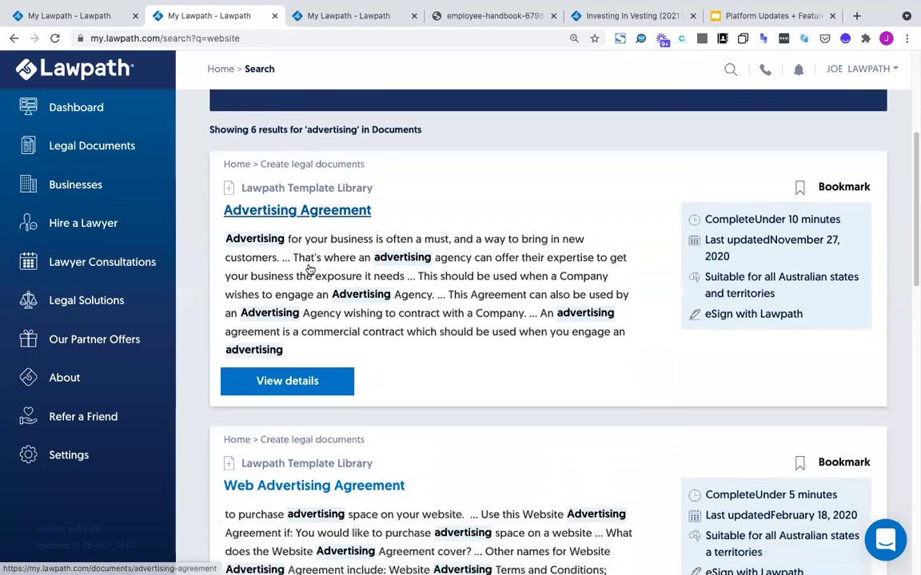
{"action": "scroll", "coordinate": [322, 280], "scroll_direction": "down", "scroll_amount": 5}
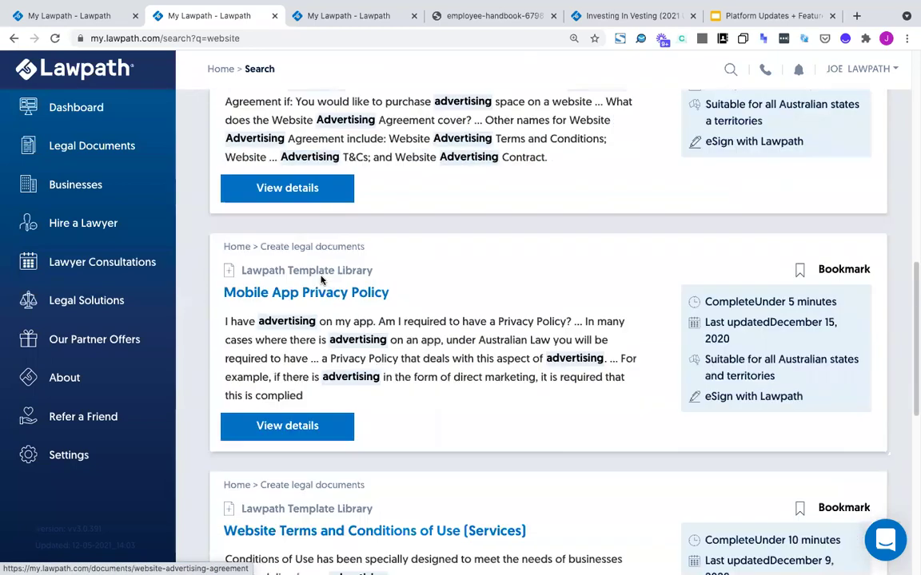
{"action": "scroll", "coordinate": [321, 280], "scroll_direction": "down", "scroll_amount": 5}
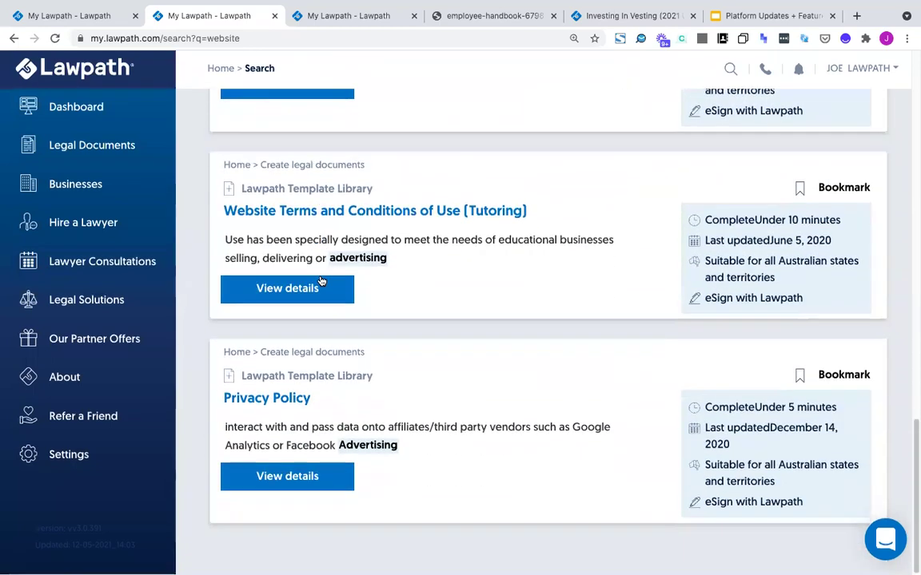
{"action": "scroll", "coordinate": [321, 280], "scroll_direction": "up", "scroll_amount": 15}
{"action": "scroll", "coordinate": [372, 402], "scroll_direction": "down", "scroll_amount": 2}
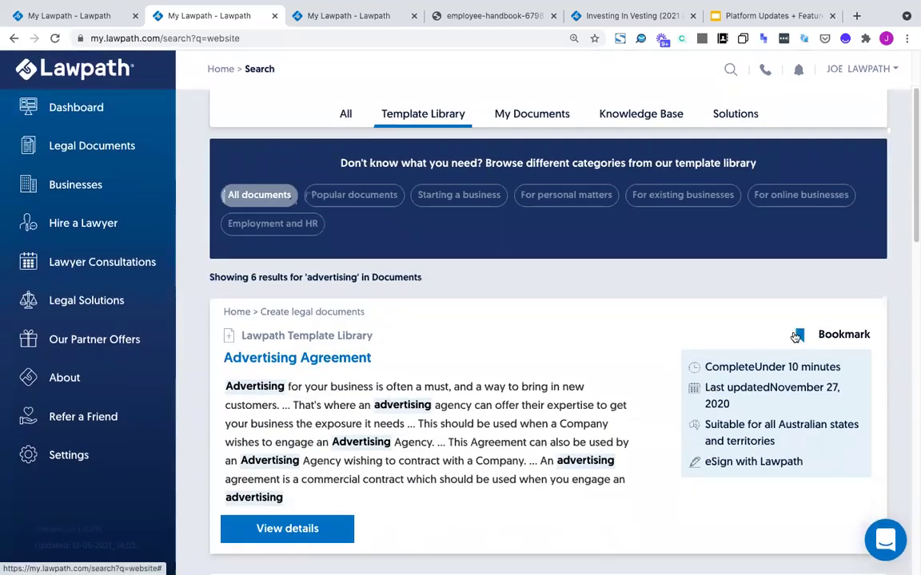
{"action": "scroll", "coordinate": [796, 336], "scroll_direction": "down", "scroll_amount": 3}
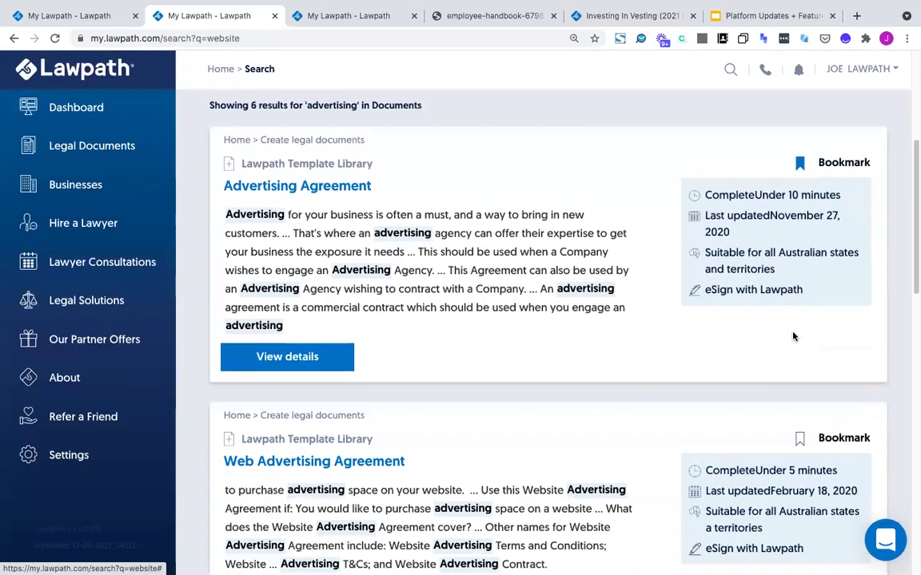
{"action": "left_click", "coordinate": [797, 434]}
{"action": "scroll", "coordinate": [784, 339], "scroll_direction": "down", "scroll_amount": 4}
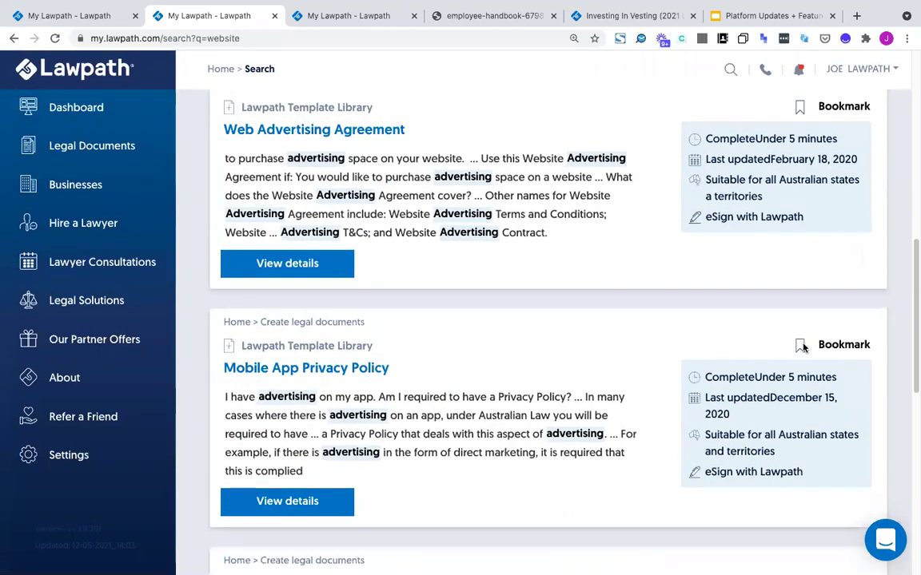
{"action": "left_click", "coordinate": [800, 346]}
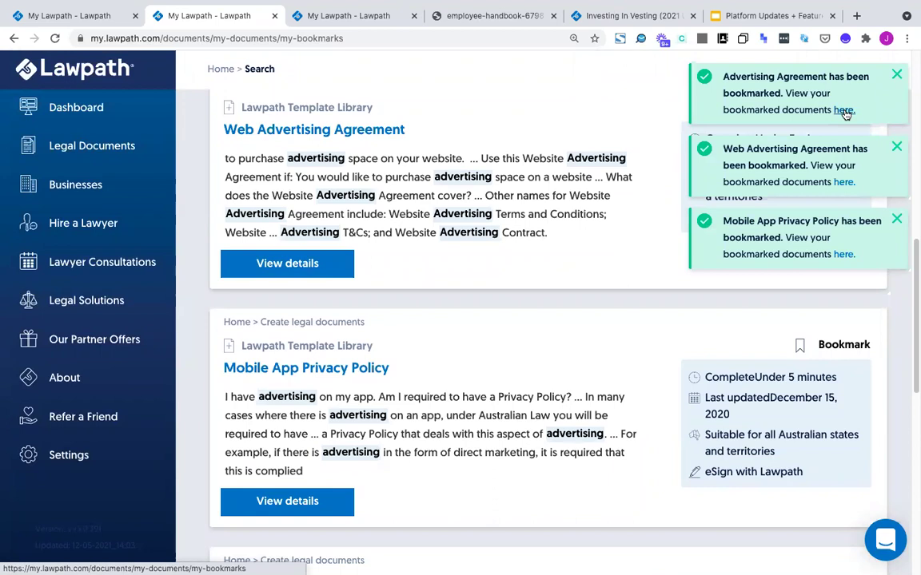
Open My Bookmarks from the bookmark notice, then return to the account dashboard
{"action": "left_click", "coordinate": [845, 113]}
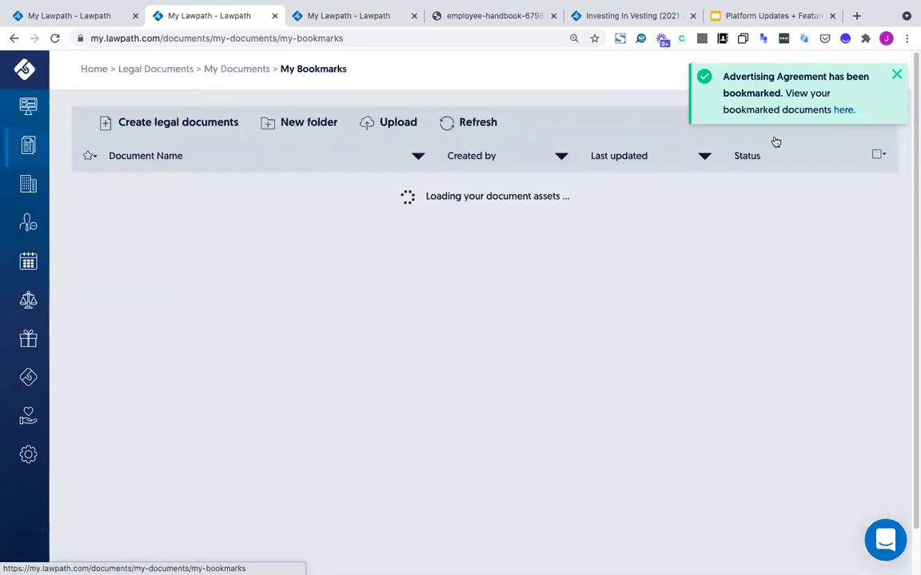
{"action": "mouse_move", "coordinate": [46, 142]}
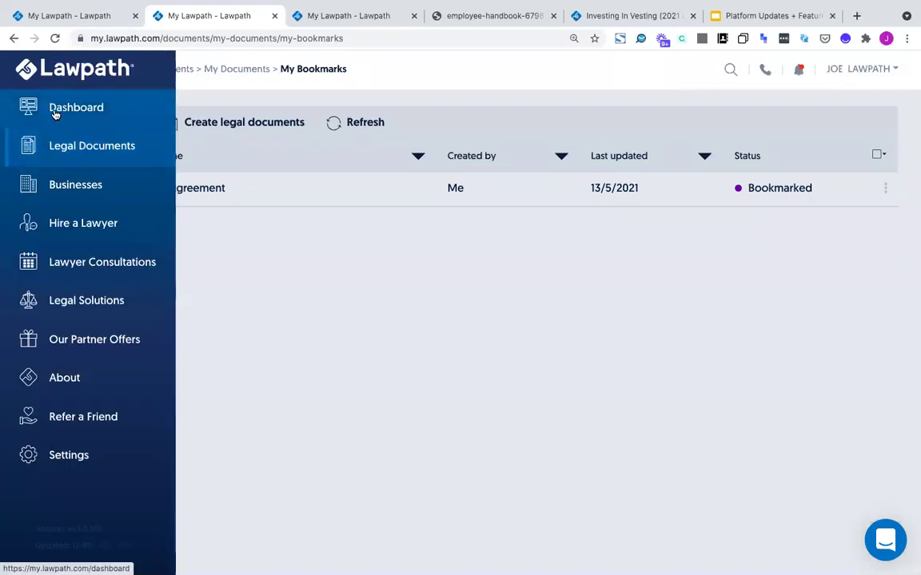
{"action": "left_click", "coordinate": [55, 115]}
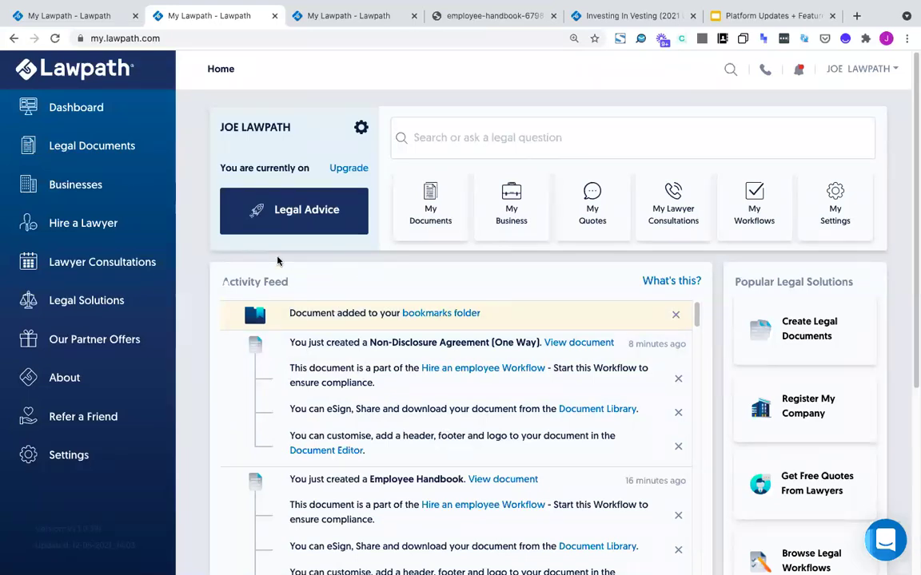
Open the Hire a Lawyer page offering one-off quotes or $89/month legal advice
{"action": "left_click", "coordinate": [104, 223]}
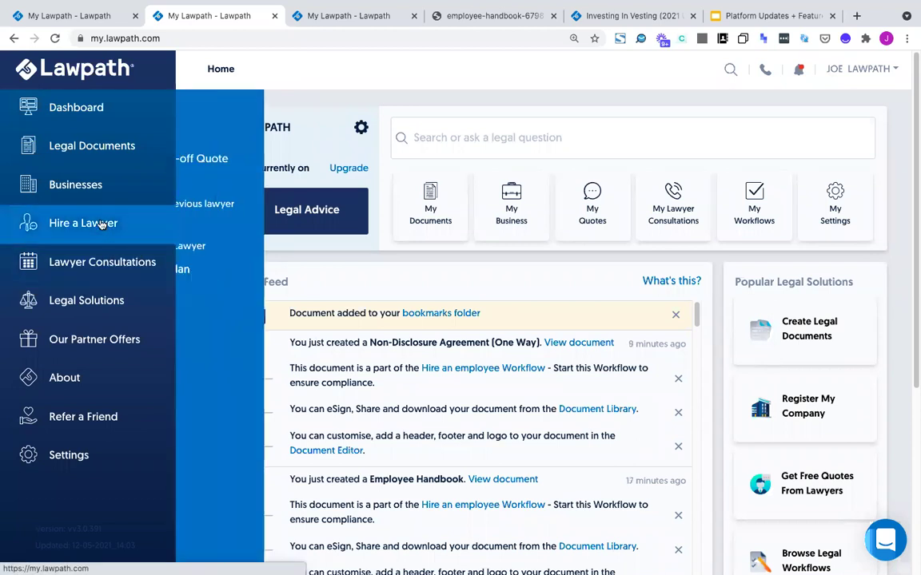
{"action": "left_click", "coordinate": [226, 136]}
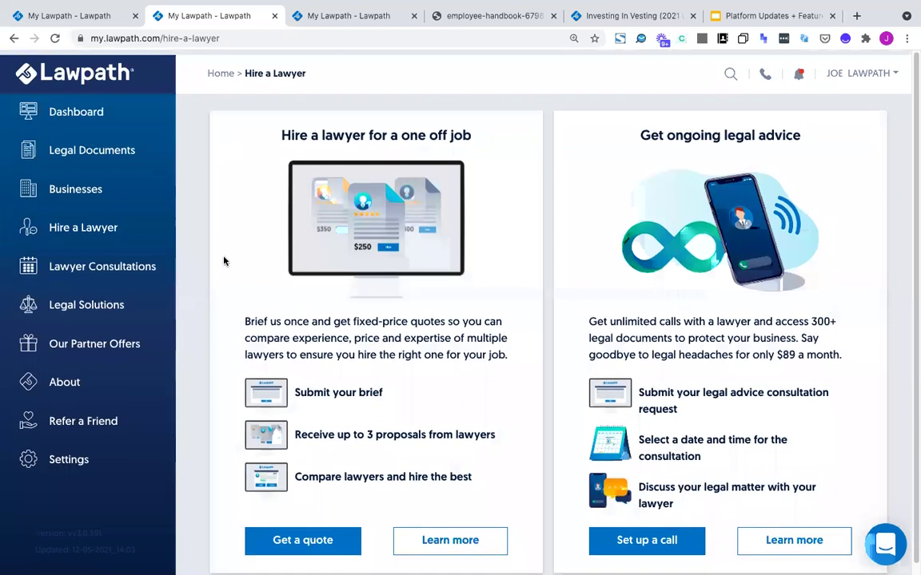
{"action": "scroll", "coordinate": [223, 261], "scroll_direction": "down", "scroll_amount": 1}
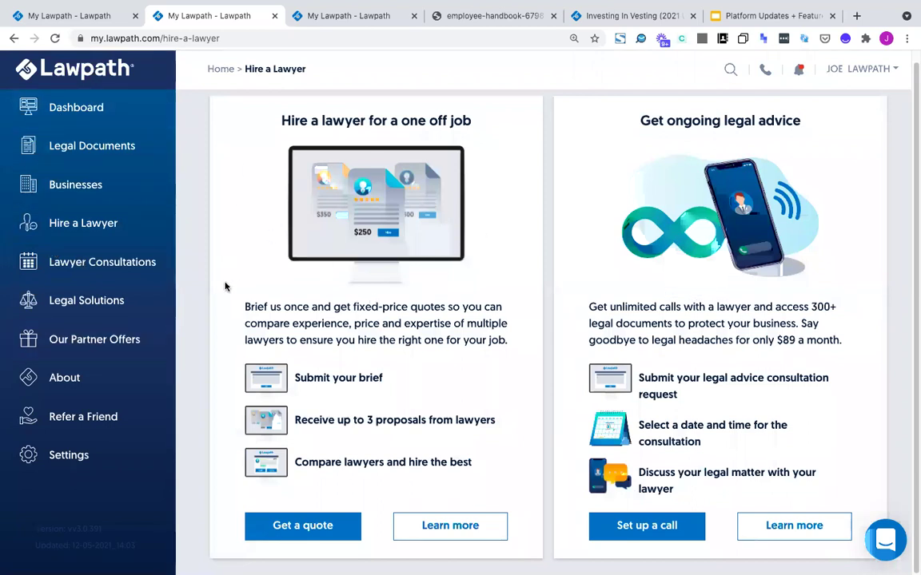
{"action": "left_click", "coordinate": [109, 154]}
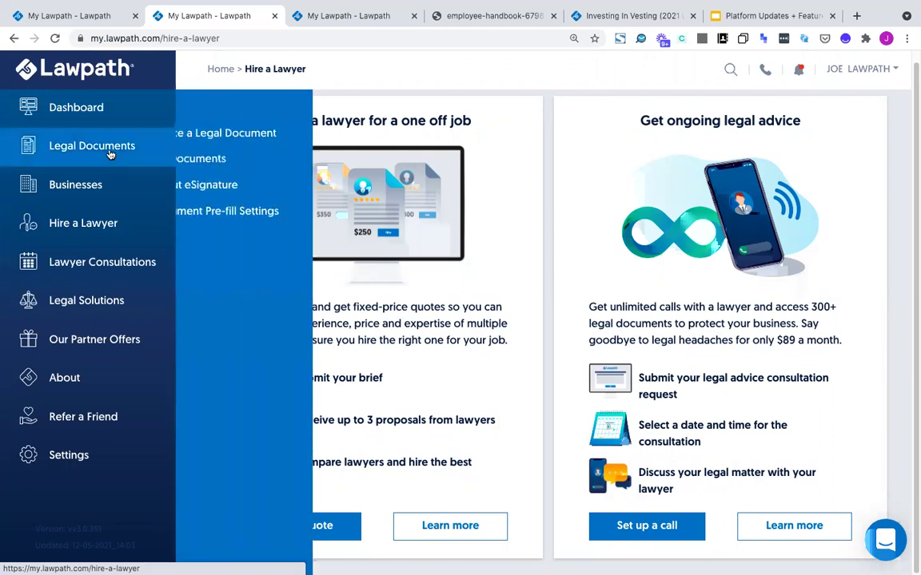
Search the Create a Legal Document library for the Website Advertising Agreement
{"action": "left_click", "coordinate": [238, 136]}
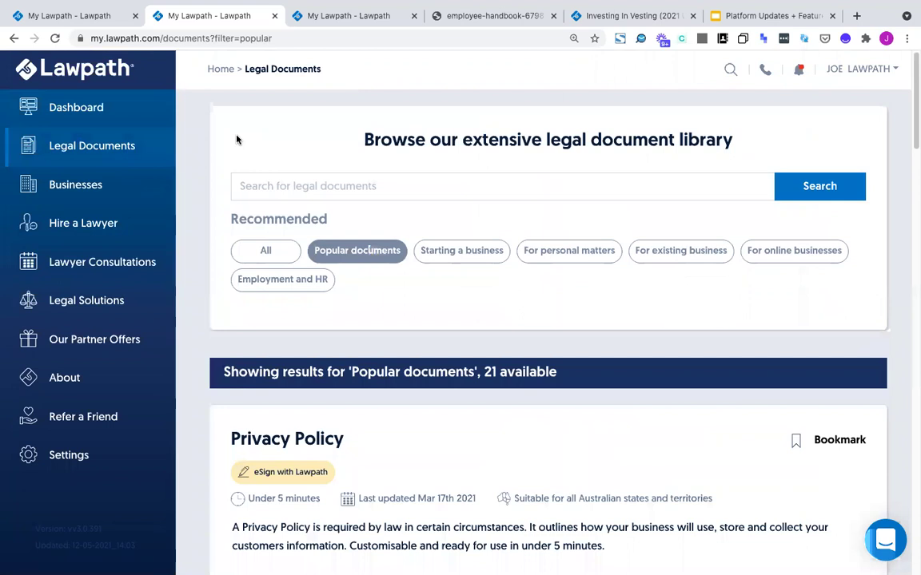
{"action": "scroll", "coordinate": [237, 142], "scroll_direction": "down", "scroll_amount": 1}
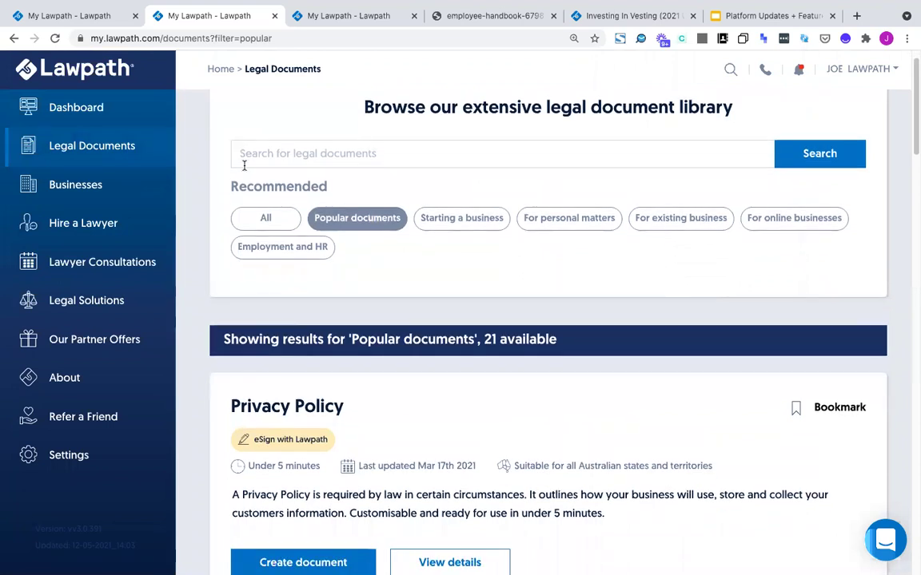
{"action": "scroll", "coordinate": [240, 250], "scroll_direction": "down", "scroll_amount": 5}
{"action": "scroll", "coordinate": [267, 282], "scroll_direction": "up", "scroll_amount": 6}
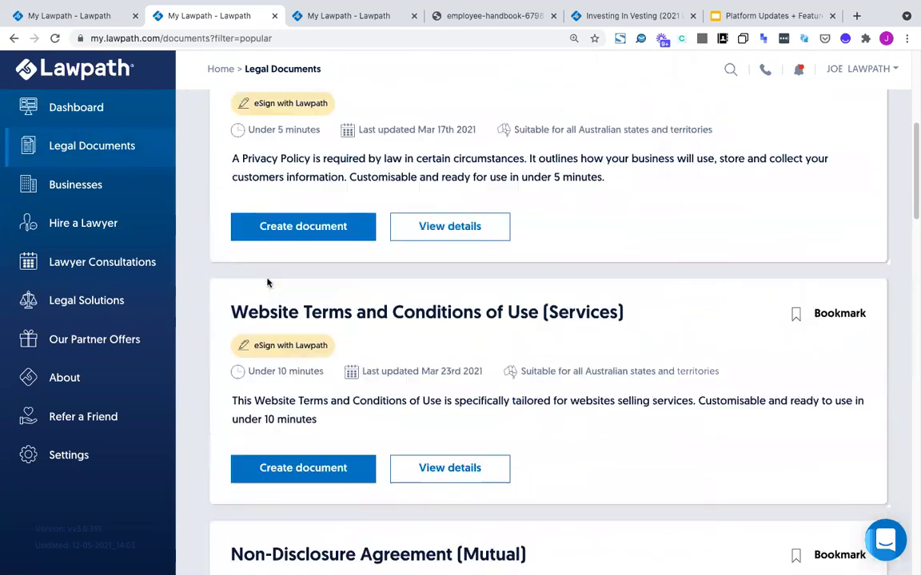
{"action": "type", "text": "adverti"}
{"action": "key", "text": "BackSpace"}
{"action": "key", "text": "BackSpace"}
{"action": "key", "text": "BackSpace"}
{"action": "key", "text": "BackSpace"}
{"action": "key", "text": "Down"}
{"action": "key", "text": "Down"}
{"action": "key", "text": "Down"}
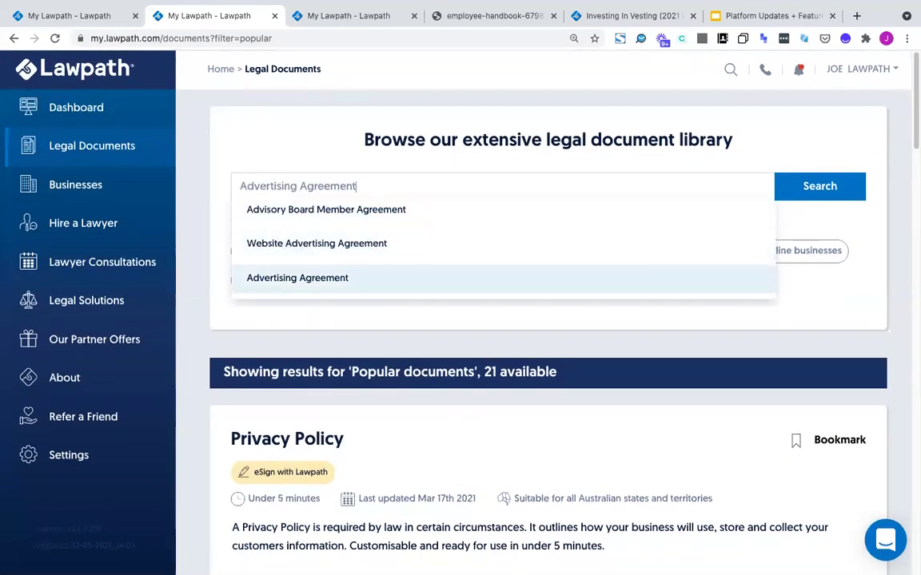
{"action": "key", "text": "Up"}
{"action": "key", "text": "Return"}
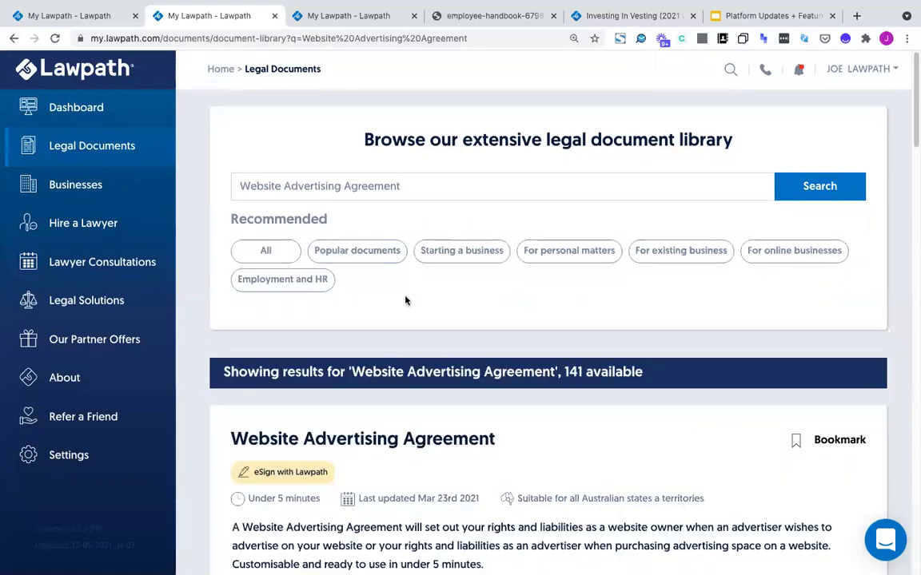
Open the Website Advertising Agreement details page and read its summary
{"action": "scroll", "coordinate": [404, 300], "scroll_direction": "down", "scroll_amount": 3}
{"action": "left_click", "coordinate": [456, 380]}
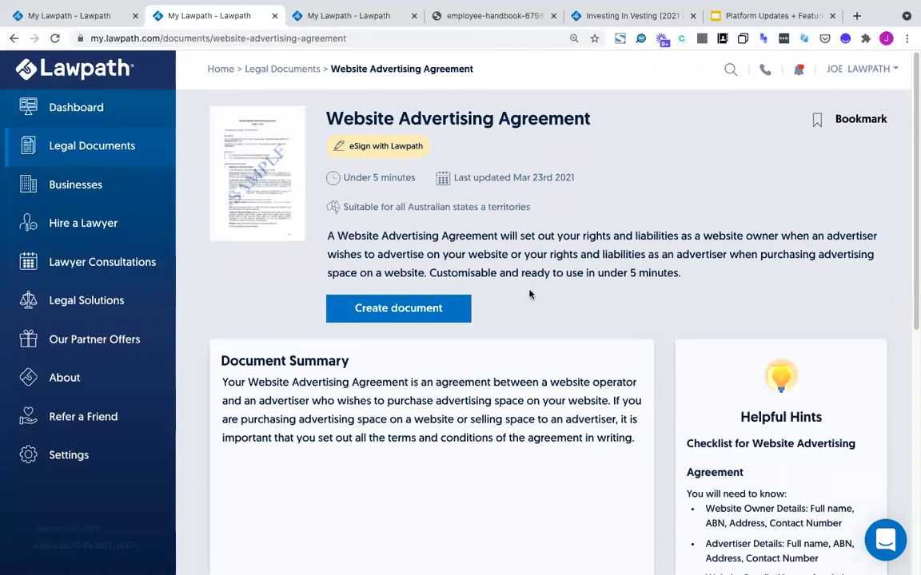
{"action": "scroll", "coordinate": [528, 295], "scroll_direction": "down", "scroll_amount": 1}
{"action": "scroll", "coordinate": [529, 295], "scroll_direction": "up", "scroll_amount": 1}
{"action": "left_click_drag", "start_coordinate": [323, 238], "coordinate": [709, 273]}
{"action": "left_click", "coordinate": [708, 273]}
{"action": "left_click", "coordinate": [93, 263]}
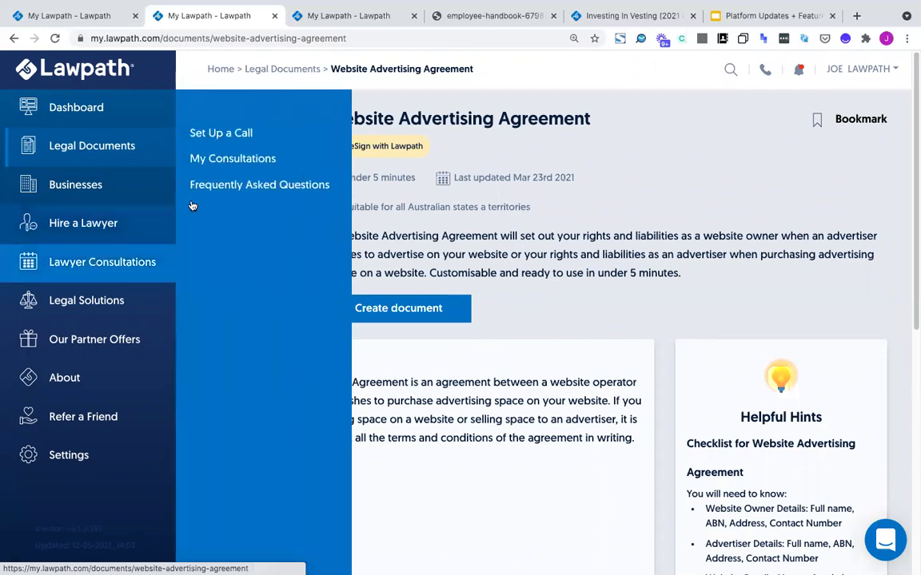
Open the lawyer consultation FAQs, then switch to the My Documents tab
{"action": "left_click", "coordinate": [205, 135]}
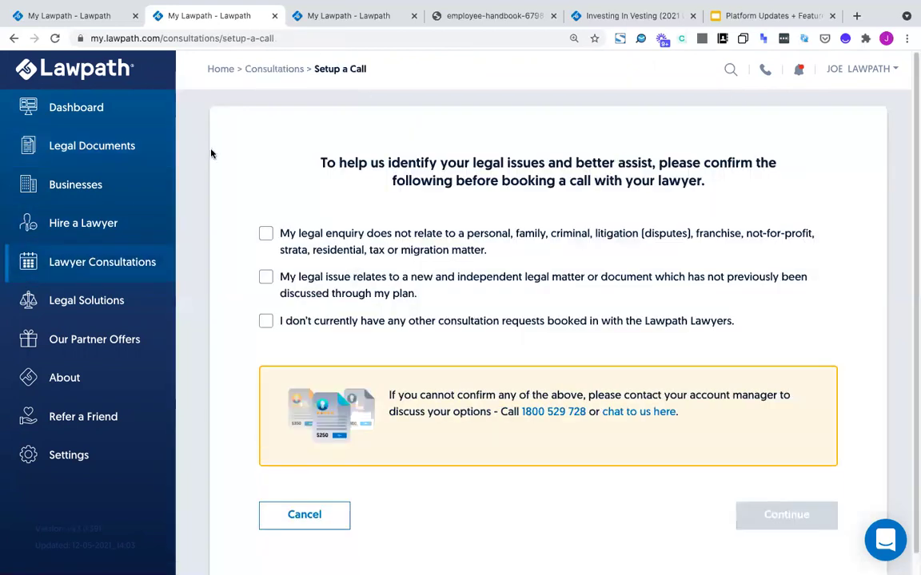
{"action": "left_click", "coordinate": [265, 234]}
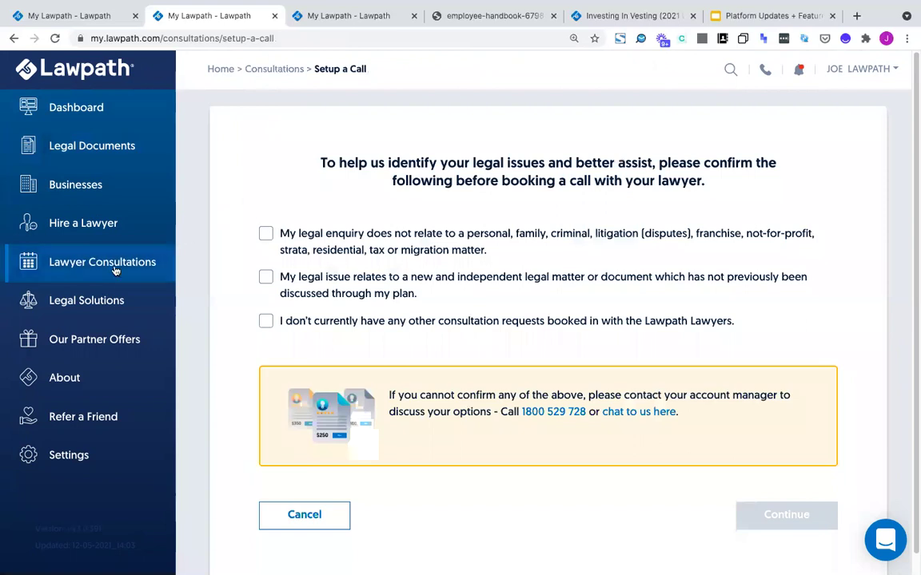
{"action": "mouse_move", "coordinate": [123, 264]}
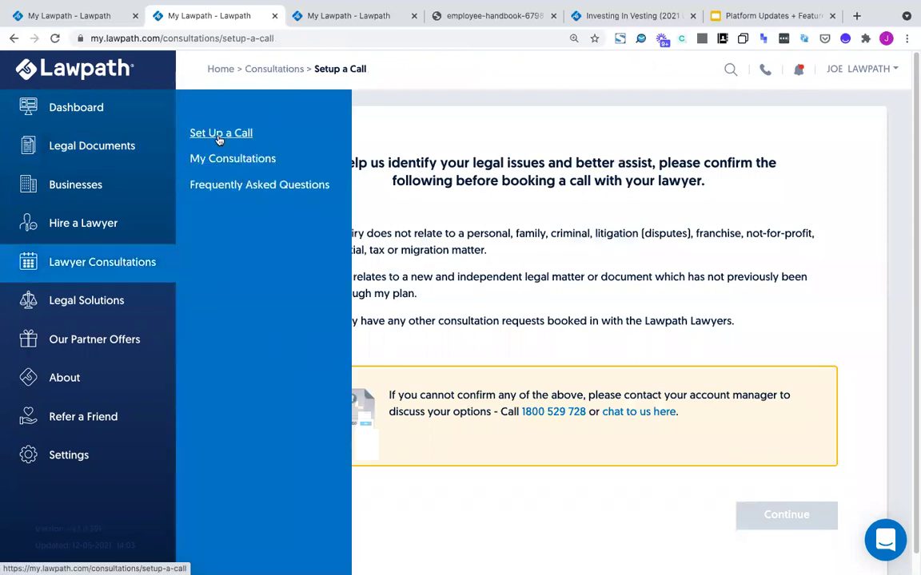
{"action": "left_click", "coordinate": [219, 141]}
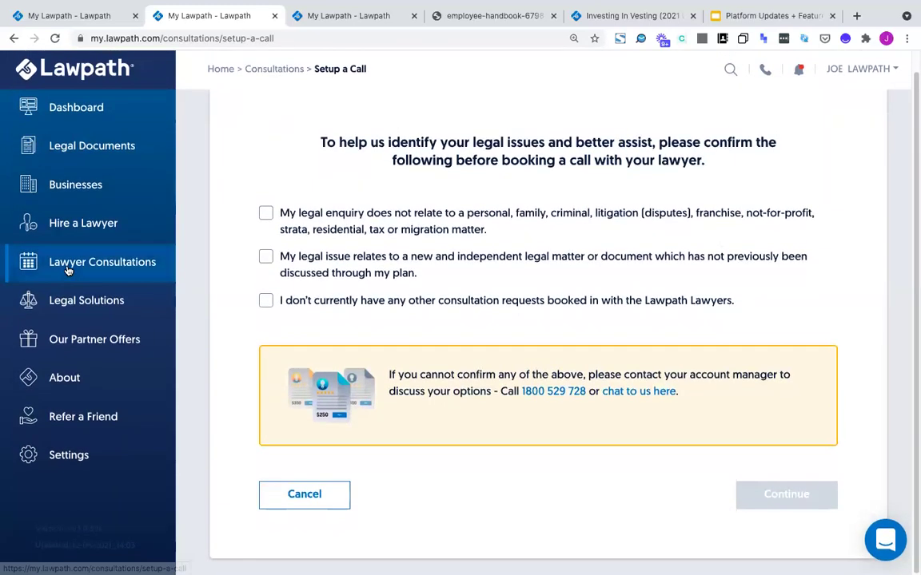
{"action": "mouse_move", "coordinate": [50, 265]}
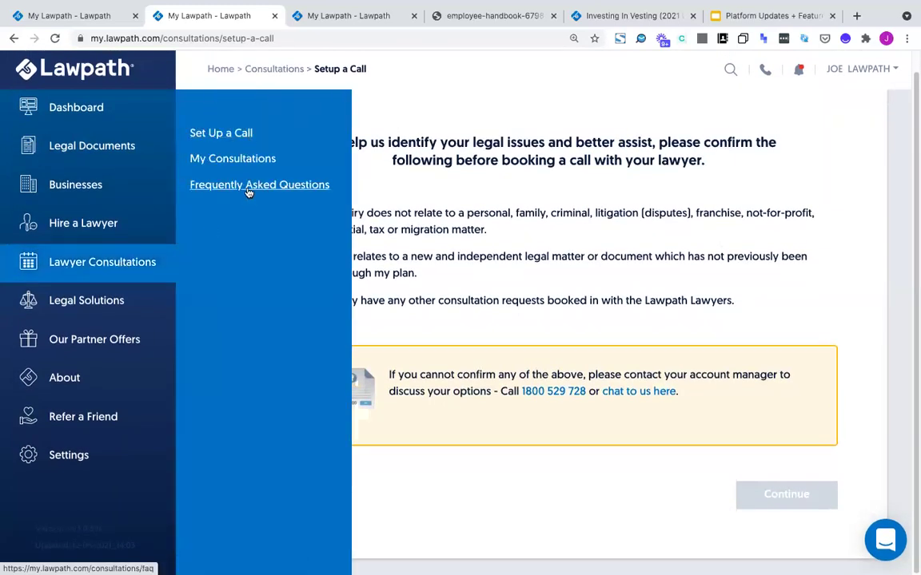
{"action": "left_click", "coordinate": [248, 188]}
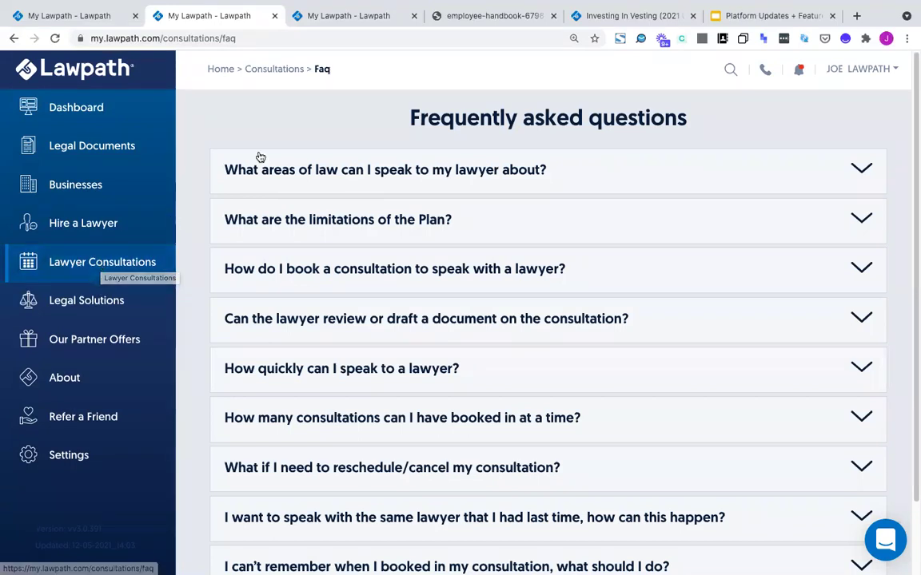
{"action": "left_click", "coordinate": [334, 18]}
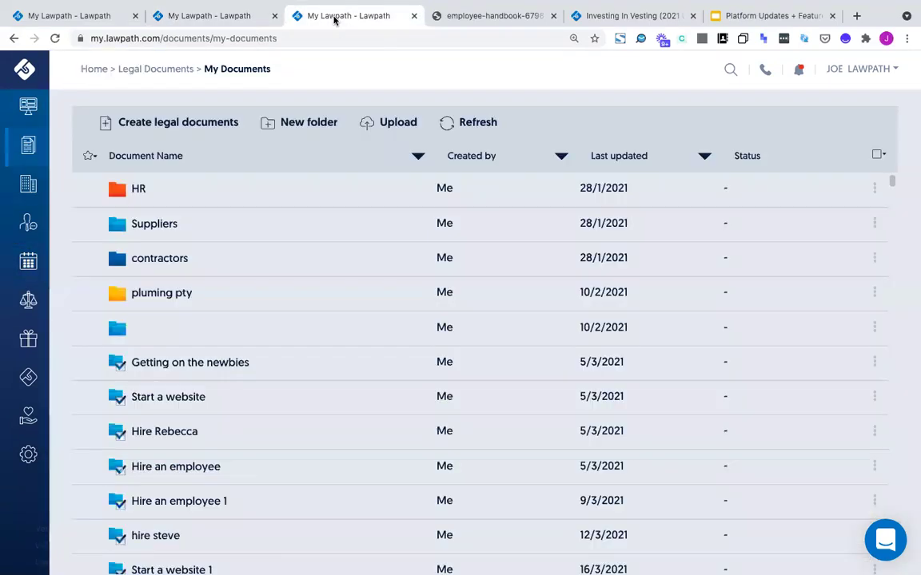
View the lawpath.com Legal Advice Plan page ($89/month, billed annually), then return to the FAQ tab
{"action": "left_click", "coordinate": [331, 40]}
{"action": "type", "text": "lawpath.com"}
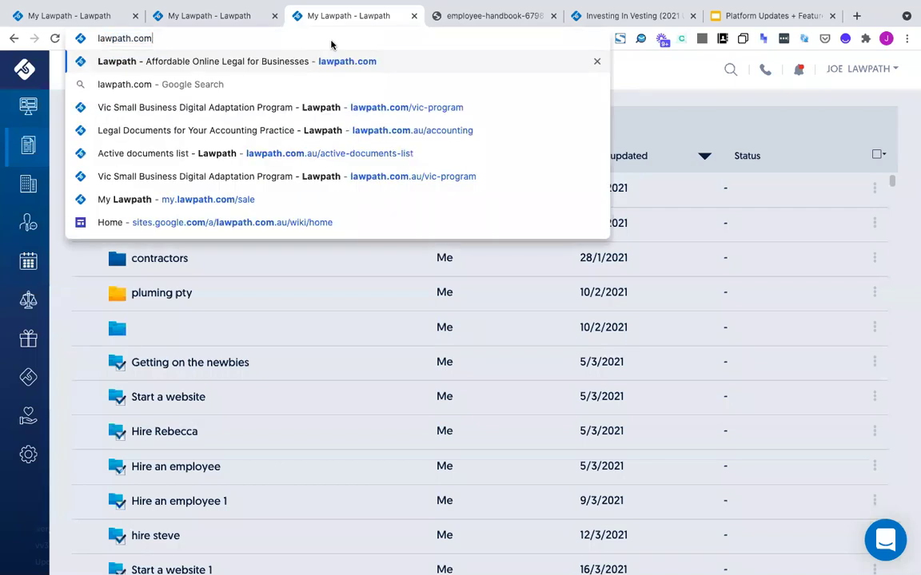
{"action": "key", "text": "Return"}
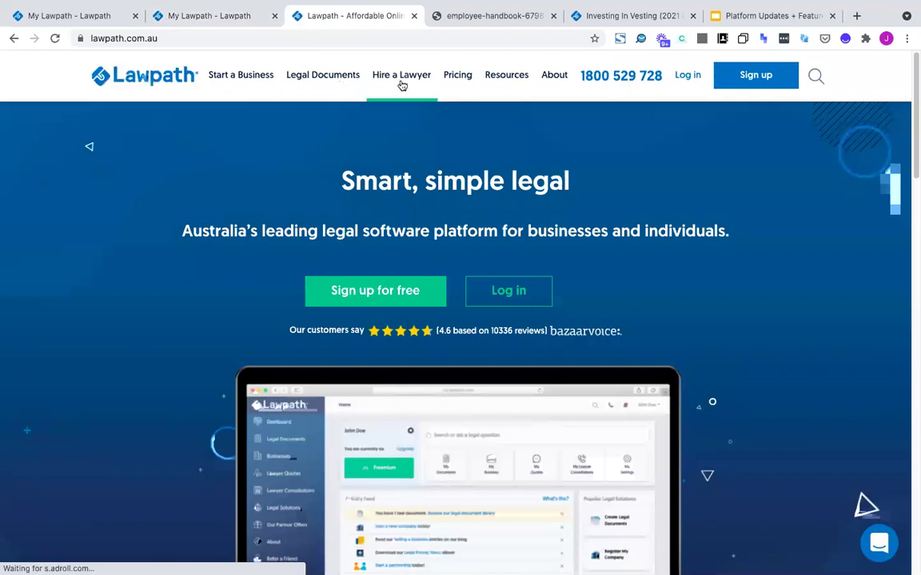
{"action": "mouse_move", "coordinate": [402, 85]}
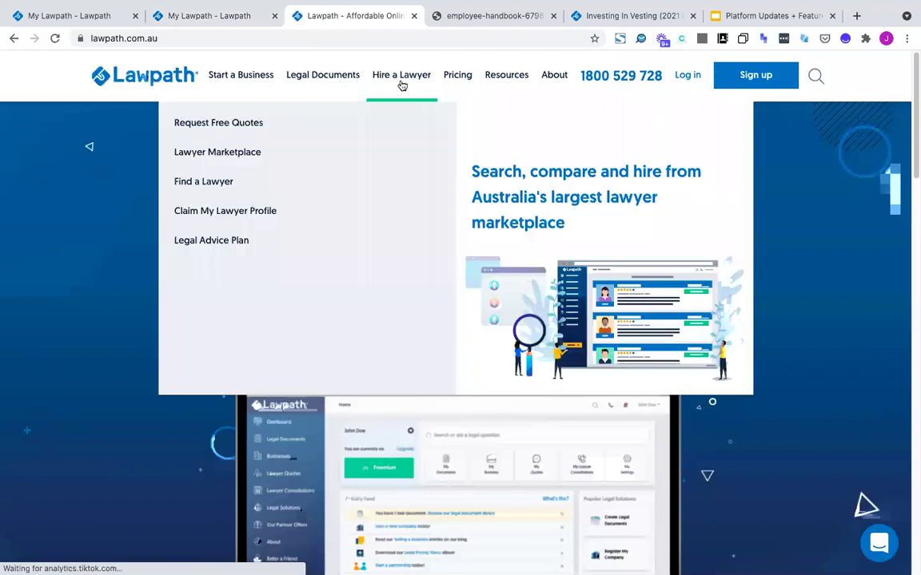
{"action": "left_click", "coordinate": [242, 243]}
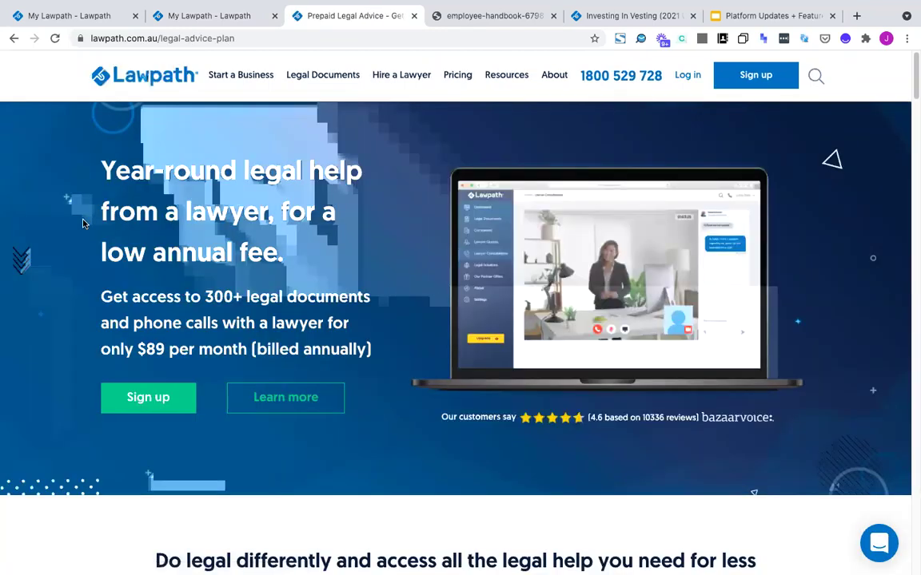
{"action": "scroll", "coordinate": [68, 252], "scroll_direction": "down", "scroll_amount": 5}
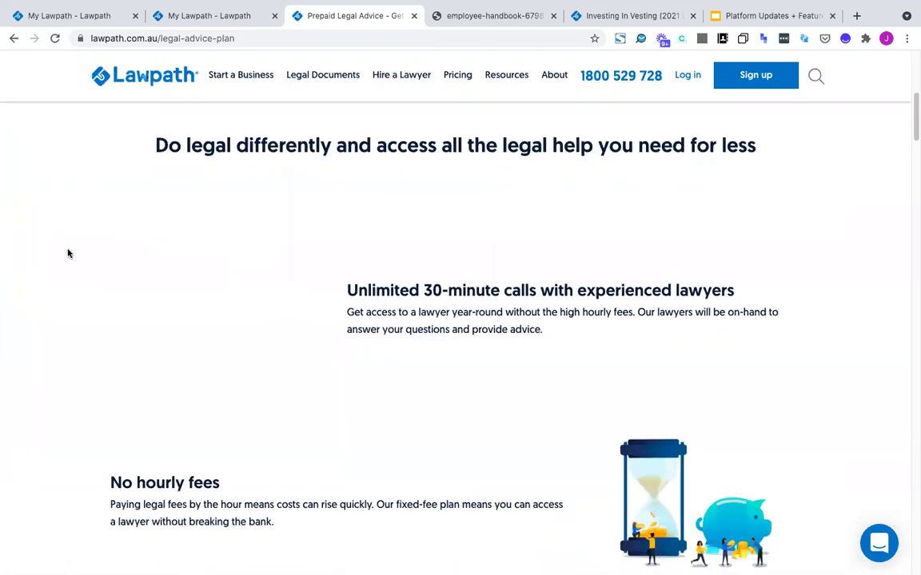
{"action": "left_click", "coordinate": [184, 18]}
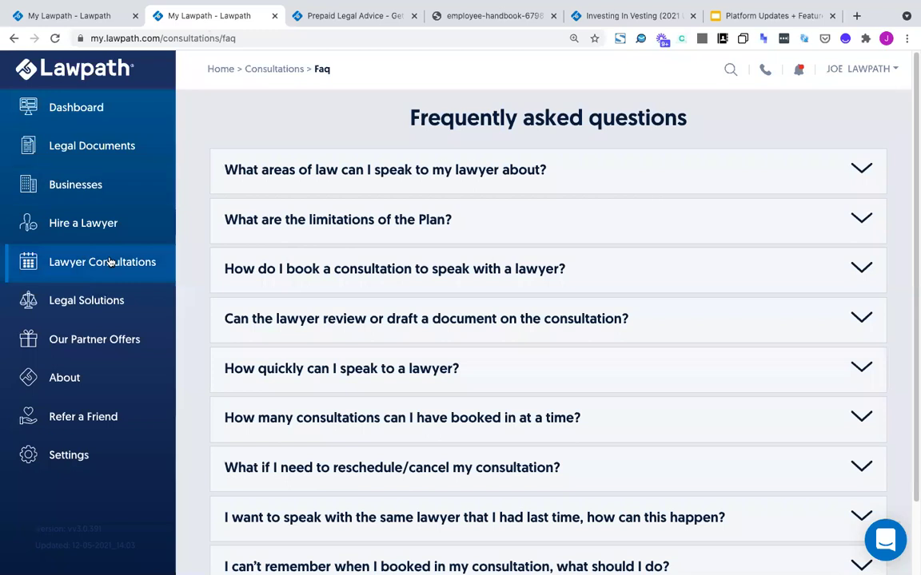
Tick all three consultation eligibility confirmations and continue past the confirmation step
{"action": "mouse_move", "coordinate": [107, 263]}
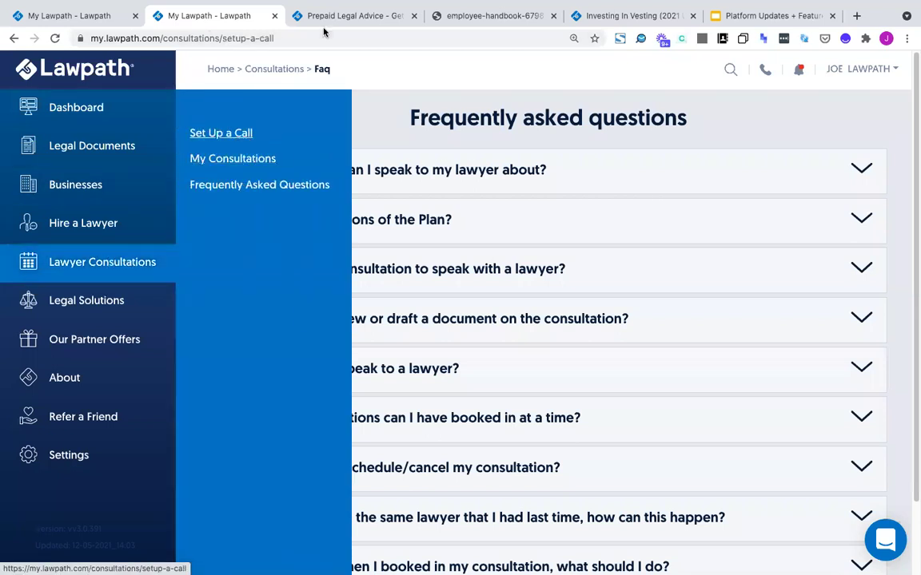
{"action": "left_click", "coordinate": [324, 24]}
{"action": "scroll", "coordinate": [264, 257], "scroll_direction": "down", "scroll_amount": 1}
{"action": "scroll", "coordinate": [264, 256], "scroll_direction": "down", "scroll_amount": 10}
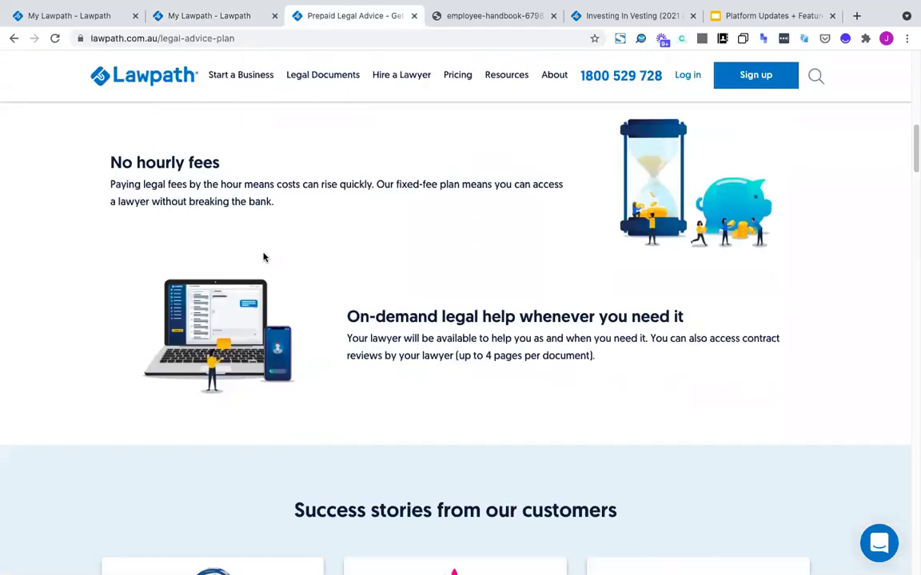
{"action": "scroll", "coordinate": [266, 257], "scroll_direction": "up", "scroll_amount": 11}
{"action": "scroll", "coordinate": [264, 252], "scroll_direction": "up", "scroll_amount": 4}
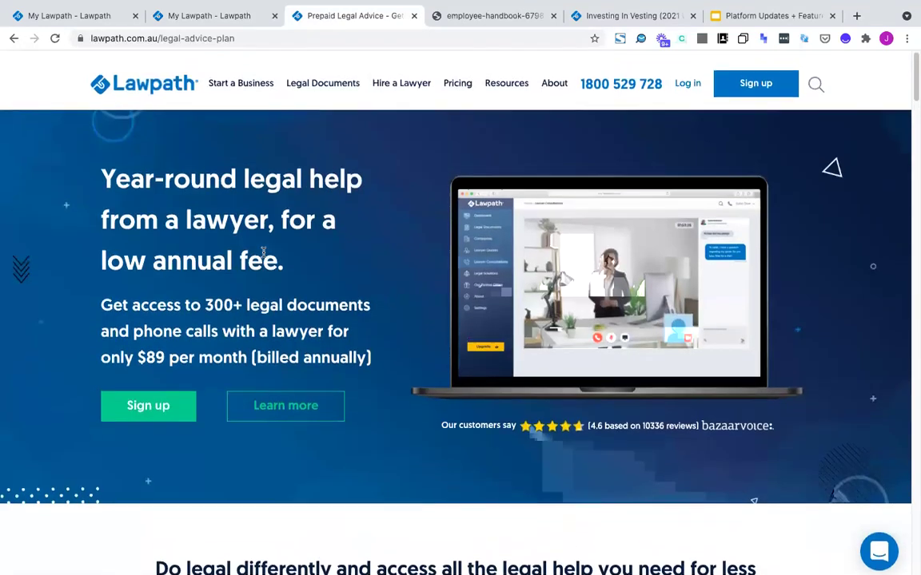
{"action": "left_click", "coordinate": [152, 16]}
{"action": "left_click", "coordinate": [266, 233]}
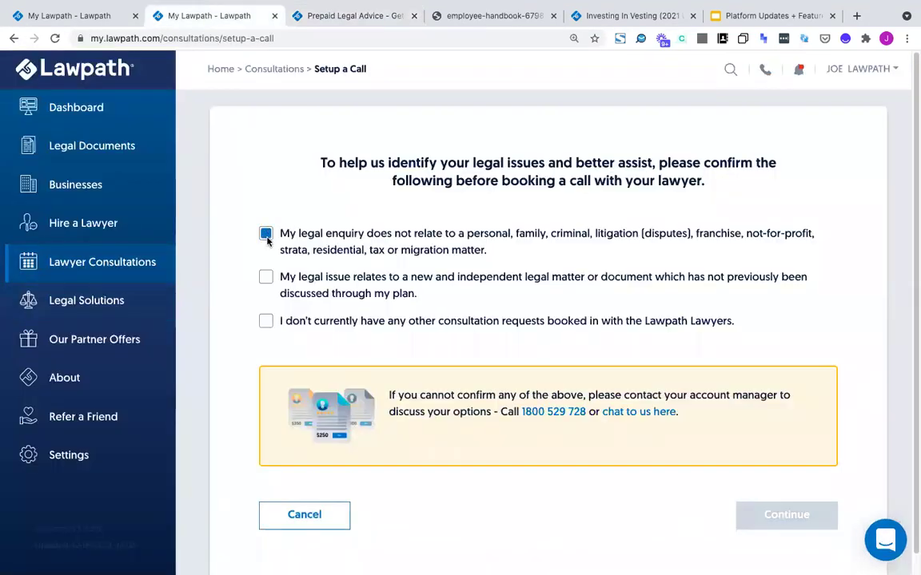
{"action": "left_click", "coordinate": [265, 277]}
{"action": "left_click", "coordinate": [266, 321]}
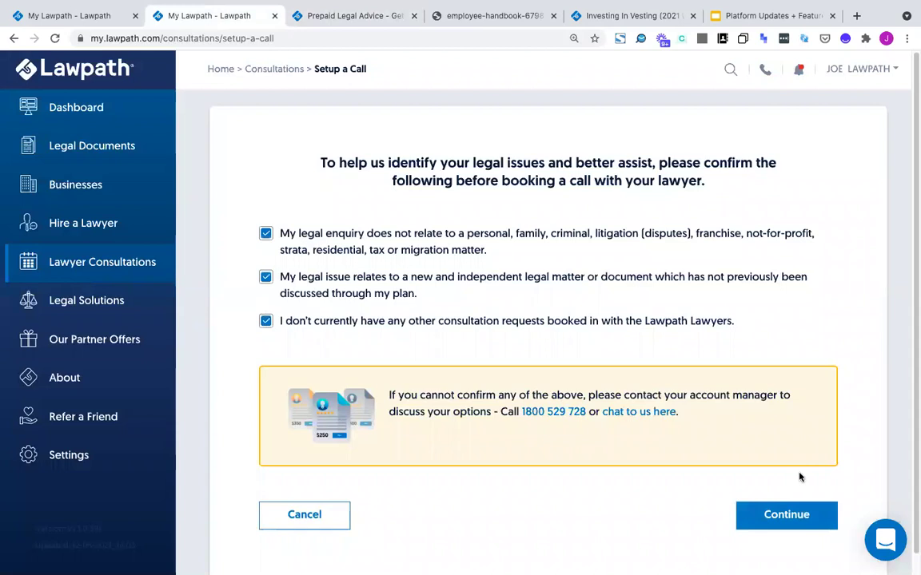
{"action": "left_click", "coordinate": [788, 516]}
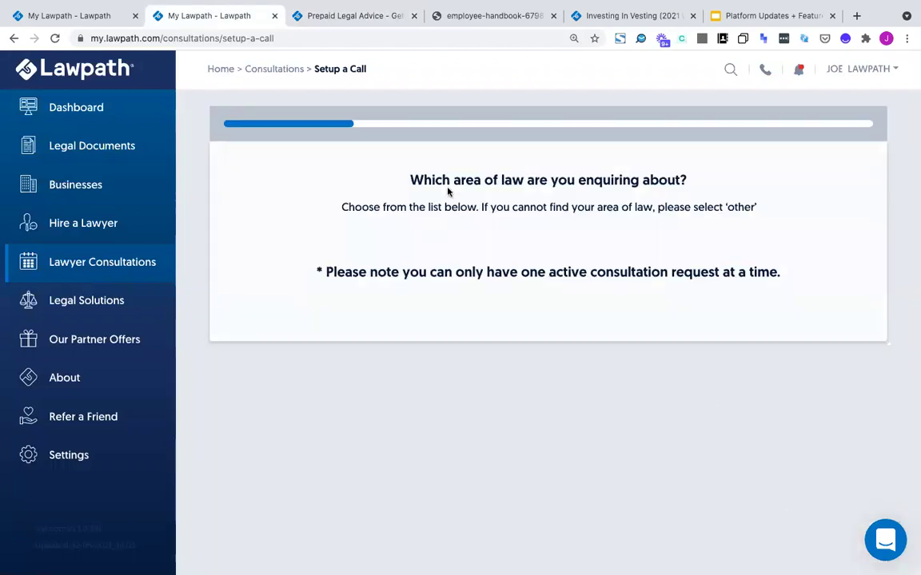
Choose Commercial Law, enter a description, and attach the Non-Disclosure Agreement for review
{"action": "left_click", "coordinate": [544, 272]}
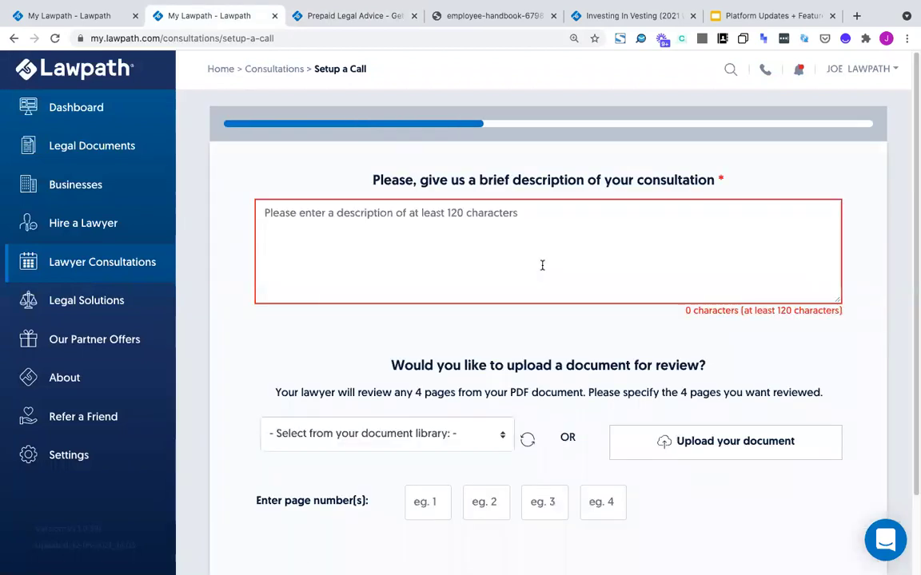
{"action": "left_click", "coordinate": [541, 265]}
{"action": "type", "text": "i do not know wh"}
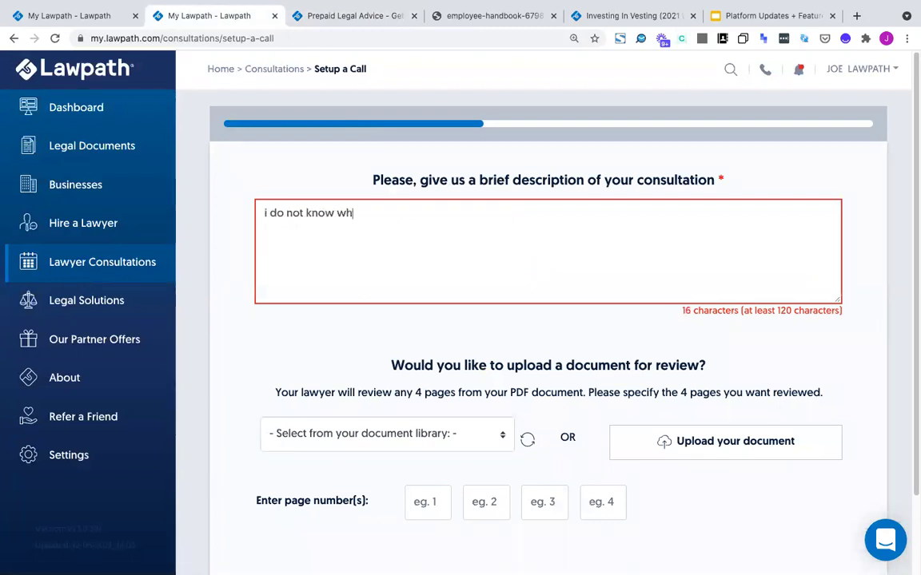
{"action": "type", "text": "at htis clasask"}
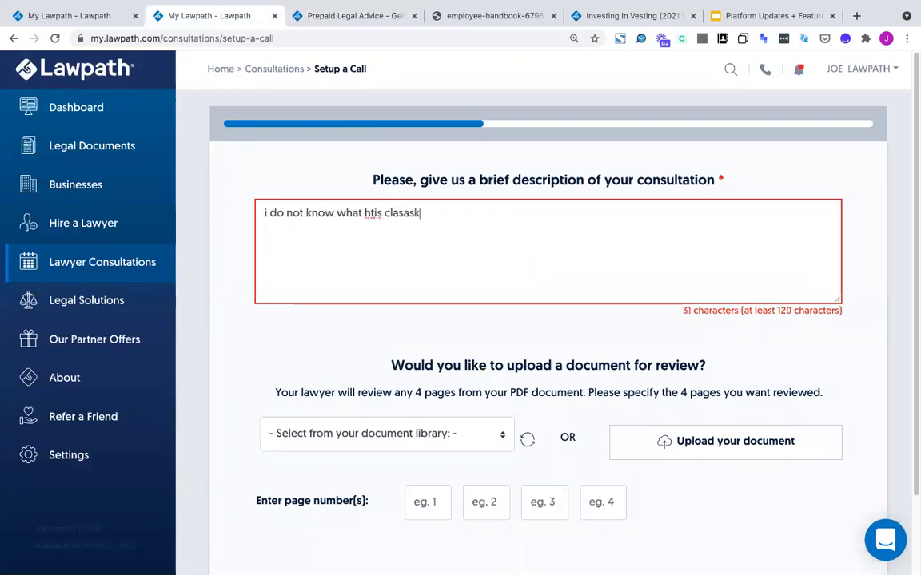
{"action": "type", "text": "jdkasjd kasjdko ajskodjasko jkjskdajk sdjklasjd klasjkldj"}
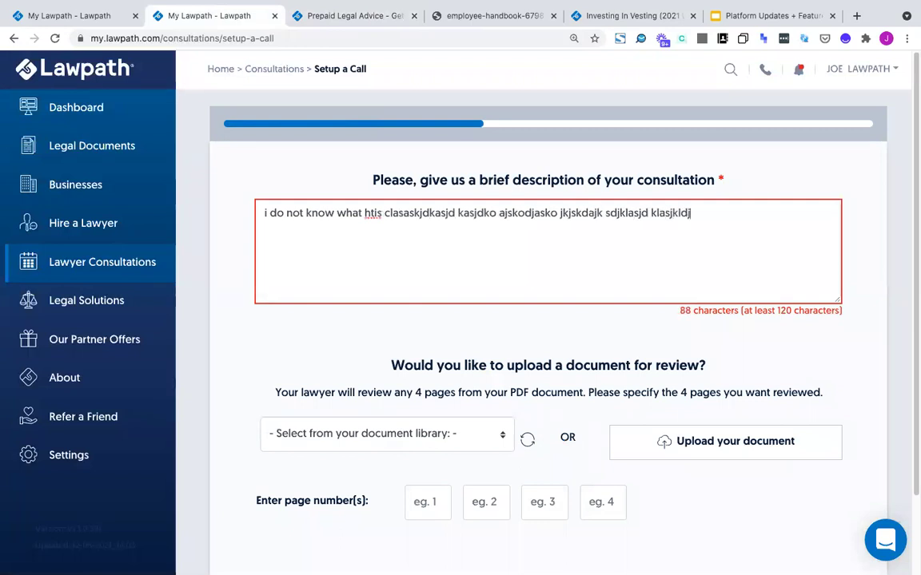
{"action": "type", "text": "aklsj dklasjdkljaskldjaskj aklsdj kljaskljklasjkldj klas"}
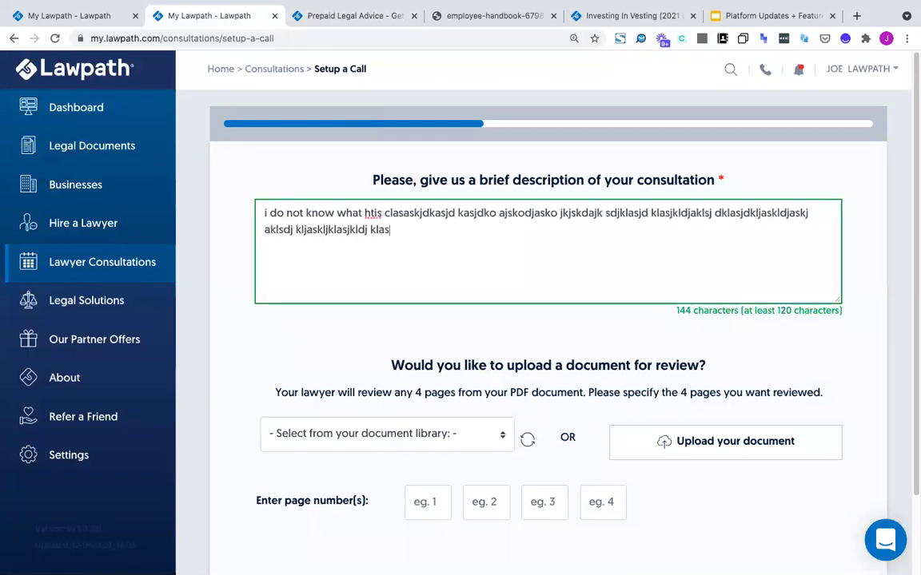
{"action": "type", "text": "jdklasjdklsajskldj"}
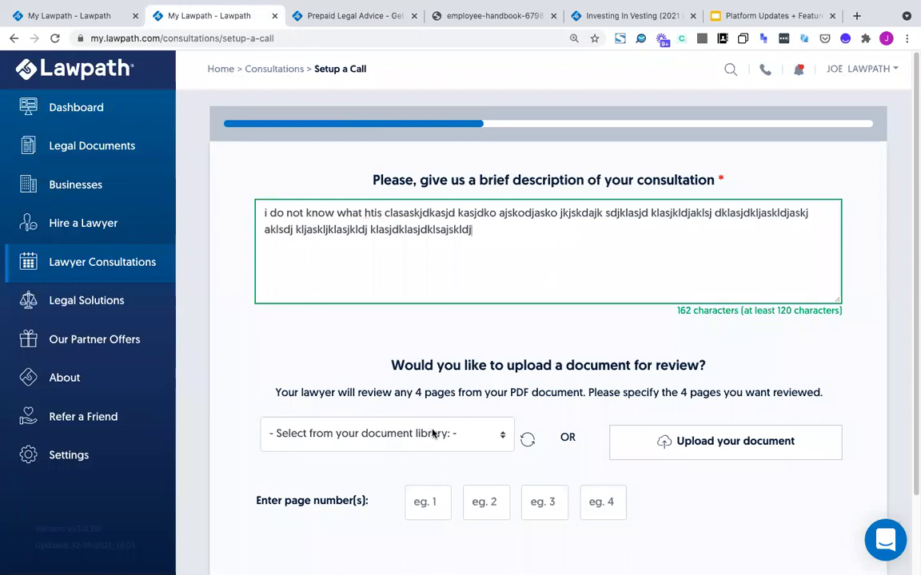
{"action": "left_click", "coordinate": [499, 432]}
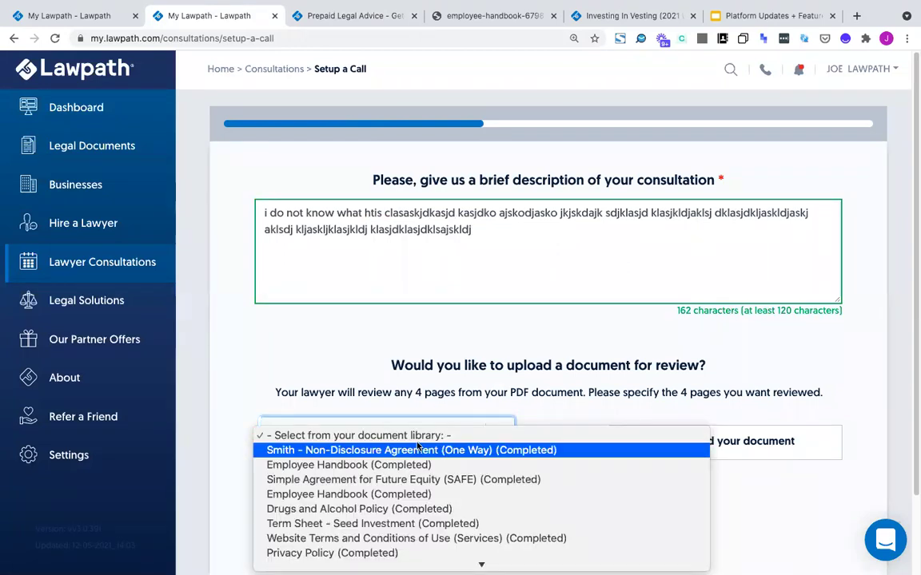
{"action": "left_click", "coordinate": [418, 450]}
{"action": "scroll", "coordinate": [384, 367], "scroll_direction": "down", "scroll_amount": 3}
List the NDA page numbers to review and advance to the date-and-time step
{"action": "left_click", "coordinate": [424, 409]}
{"action": "type", "text": "2"}
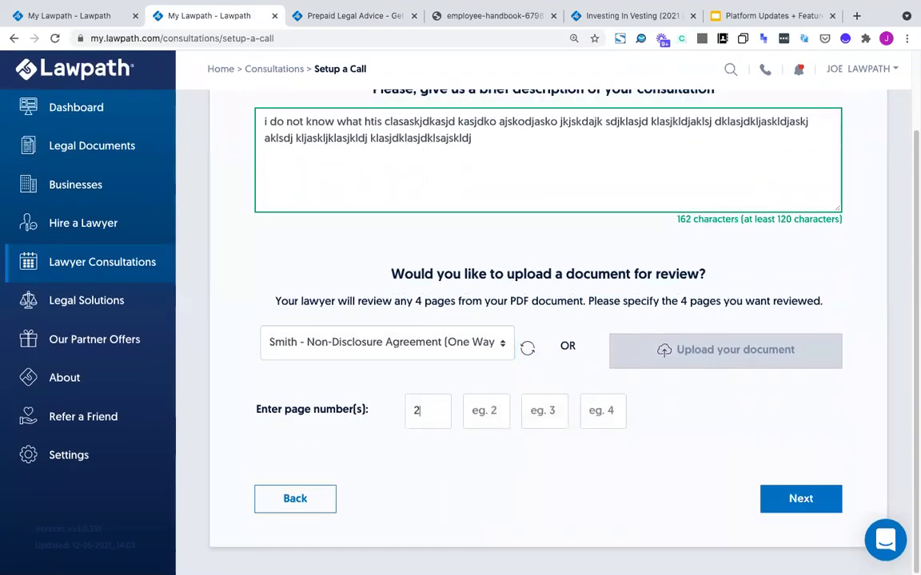
{"action": "left_click", "coordinate": [482, 411]}
{"action": "type", "text": "3"}
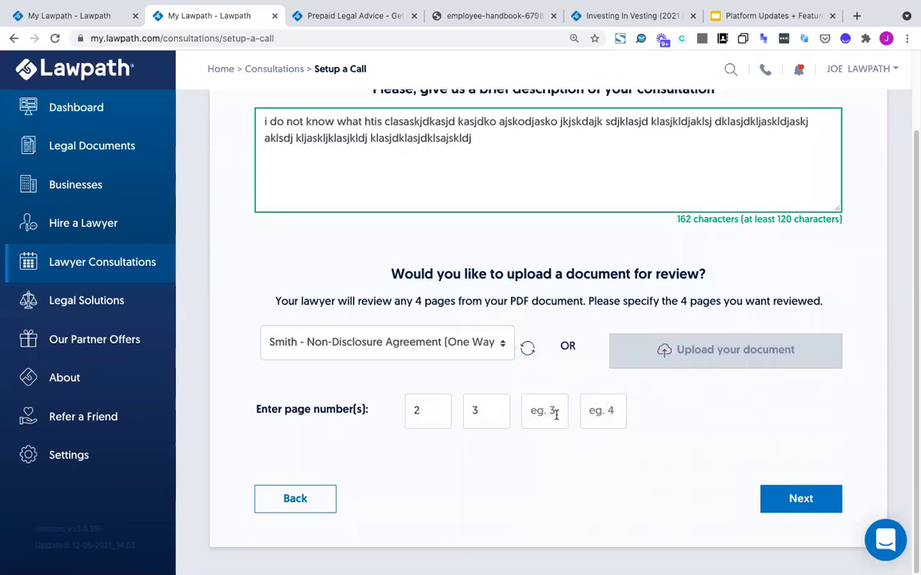
{"action": "type", "text": "89"}
{"action": "left_click", "coordinate": [591, 414]}
{"action": "type", "text": "43"}
{"action": "left_click", "coordinate": [803, 500]}
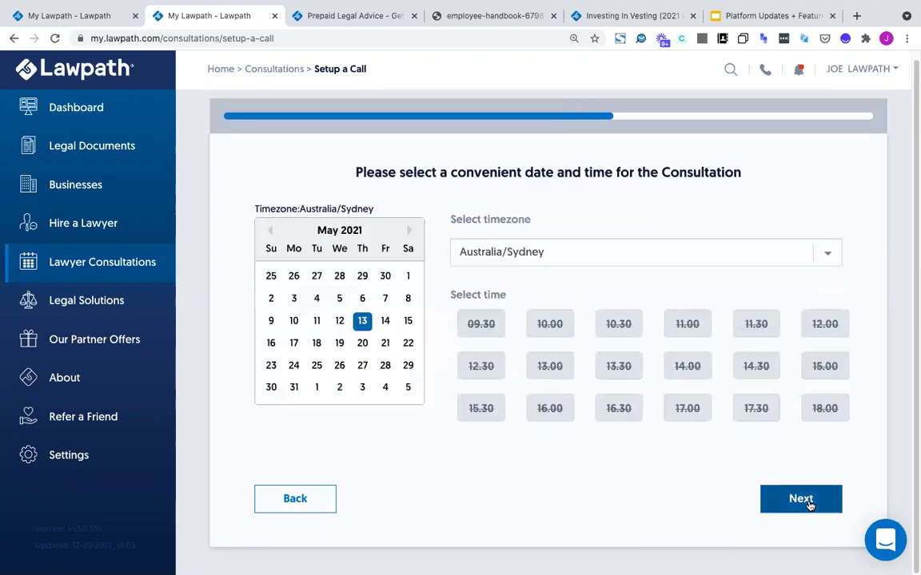
Choose Tuesday 18 May 2021 with the 13.30 slot, after trying 13, 14 and 17 May
{"action": "left_click", "coordinate": [386, 321]}
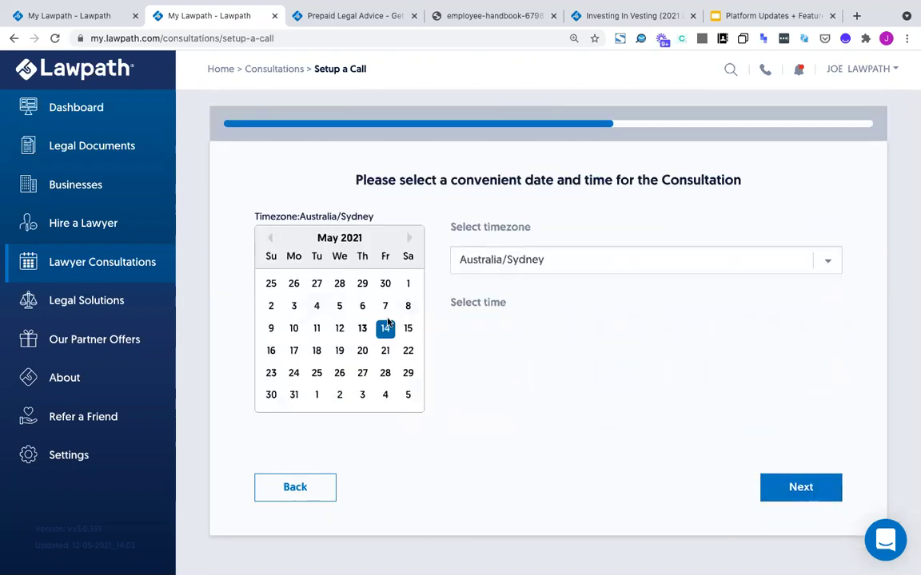
{"action": "left_click", "coordinate": [363, 329]}
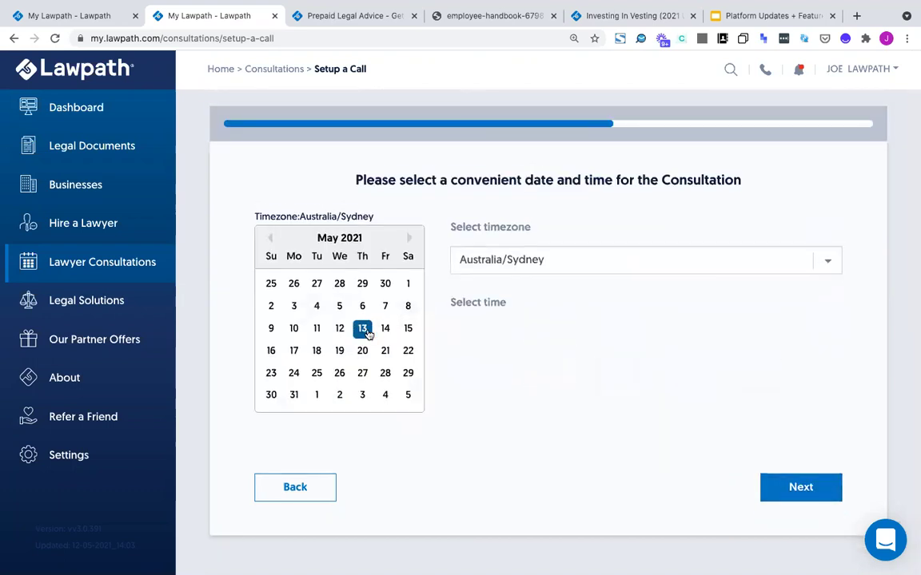
{"action": "mouse_move", "coordinate": [503, 6]}
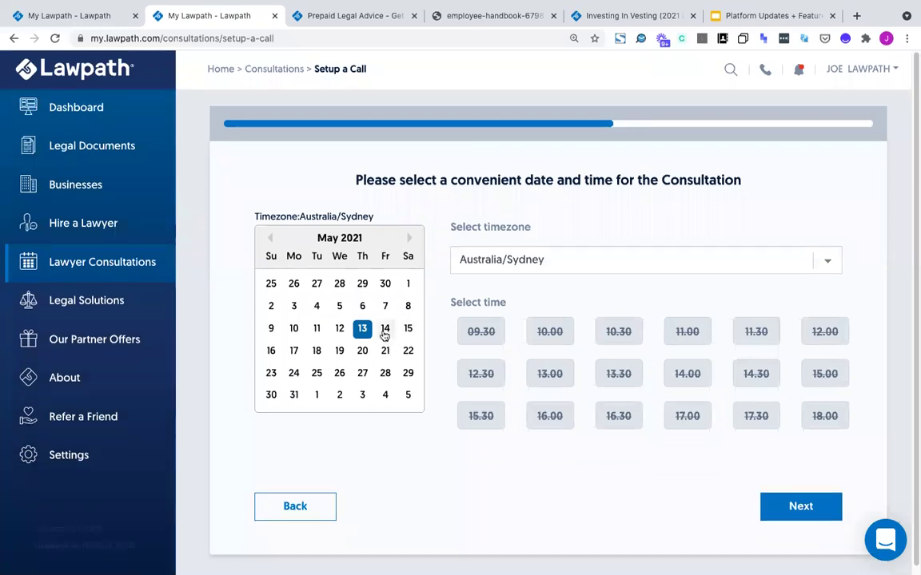
{"action": "left_click", "coordinate": [382, 336]}
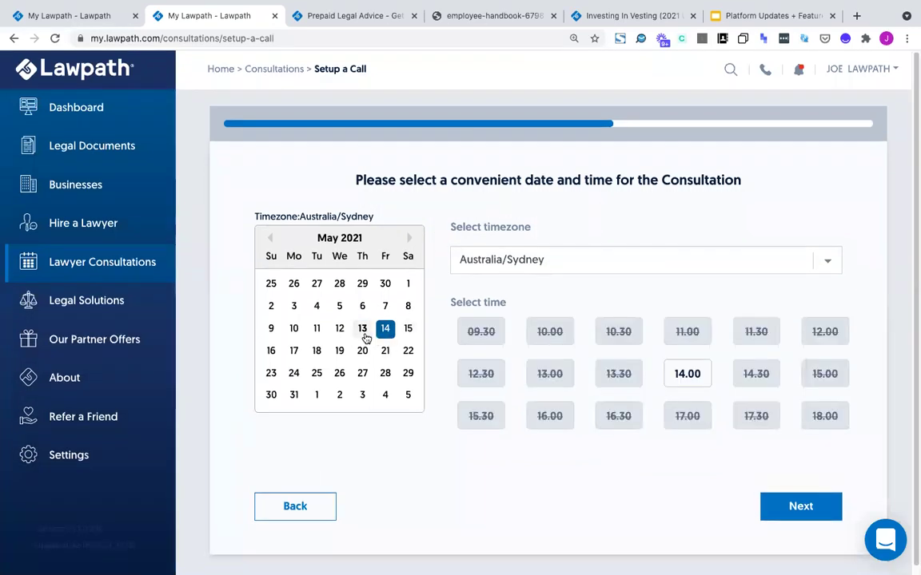
{"action": "left_click", "coordinate": [675, 385]}
{"action": "left_click", "coordinate": [675, 385]}
{"action": "left_click", "coordinate": [674, 385]}
{"action": "left_click", "coordinate": [671, 380]}
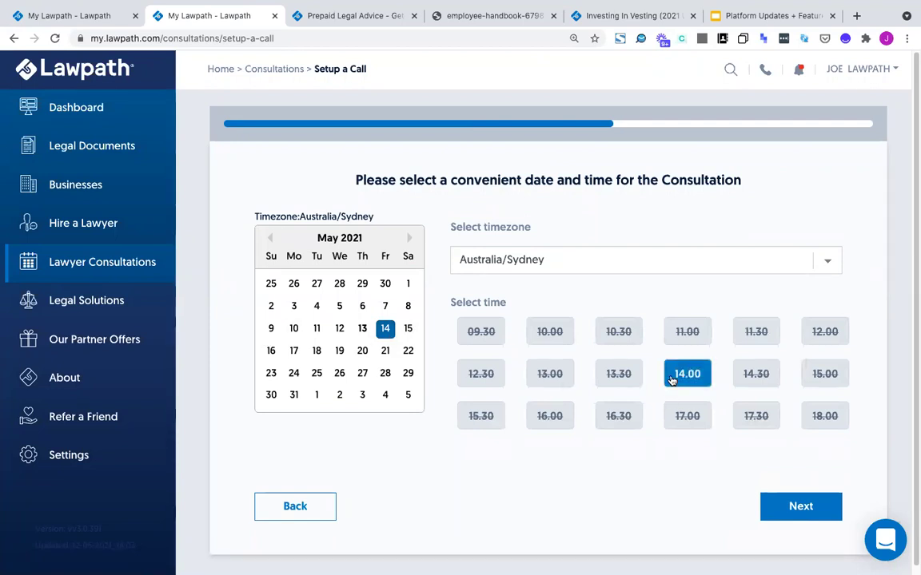
{"action": "left_click", "coordinate": [295, 353]}
{"action": "left_click", "coordinate": [312, 353]}
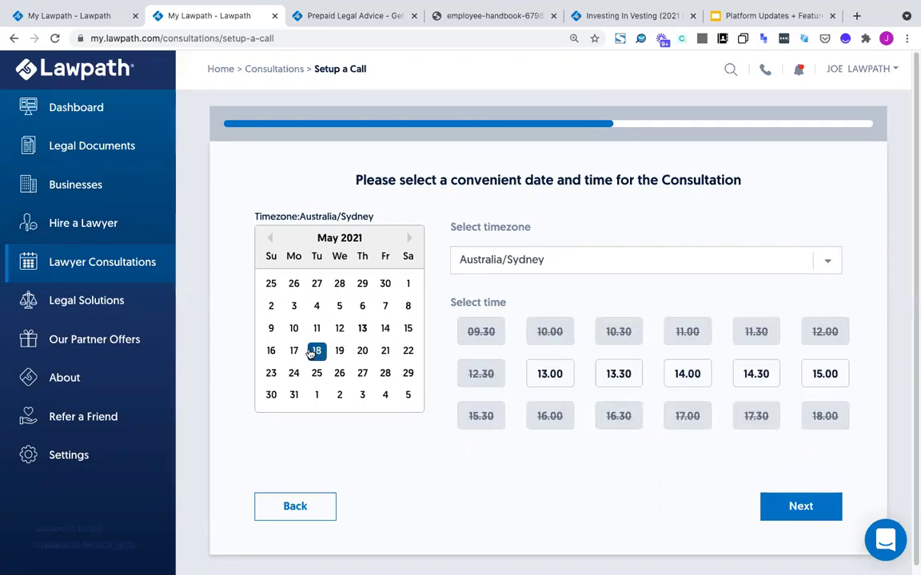
{"action": "left_click", "coordinate": [627, 373]}
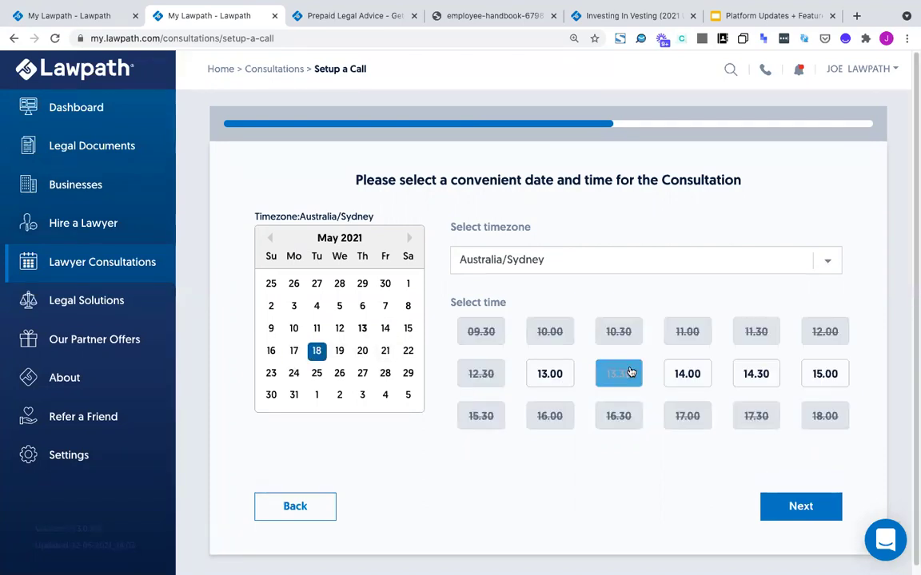
Check the Commercial Law request for 18 May at 1:30 PM, then go to Dashboard
{"action": "left_click", "coordinate": [785, 503]}
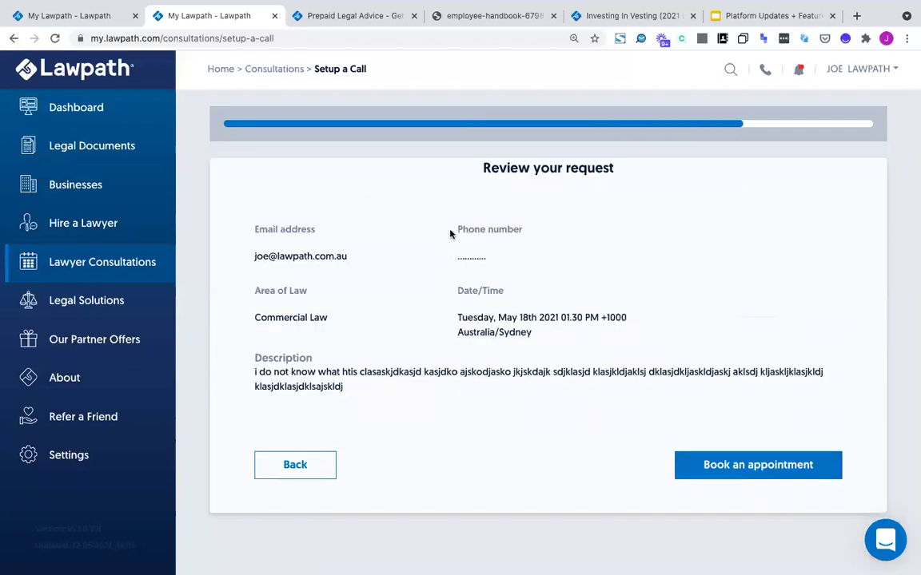
{"action": "left_click_drag", "start_coordinate": [450, 232], "coordinate": [613, 346]}
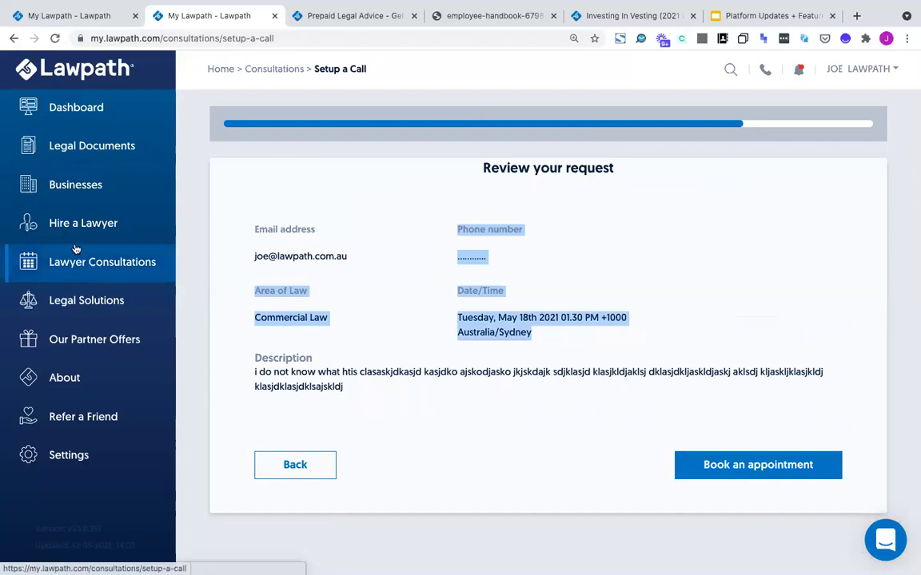
{"action": "left_click", "coordinate": [87, 103]}
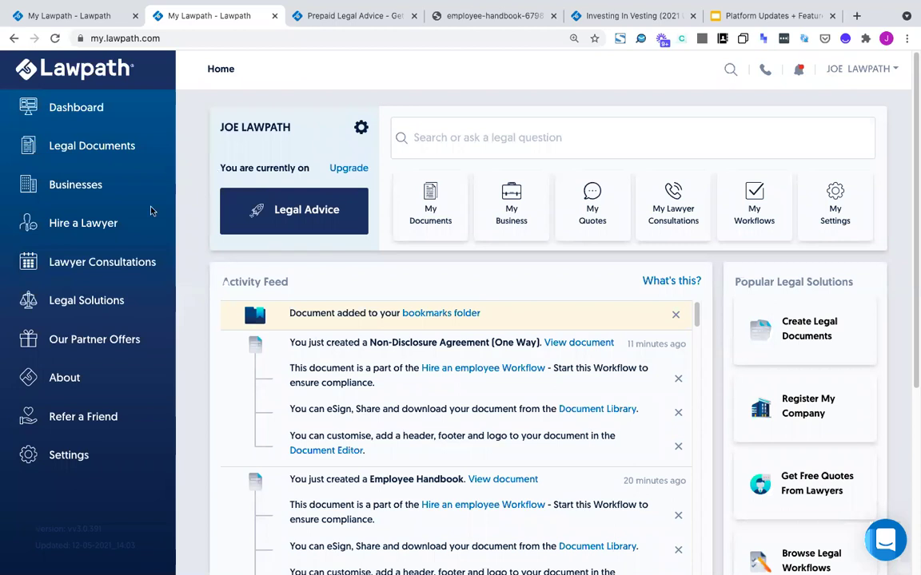
{"action": "left_click", "coordinate": [735, 16]}
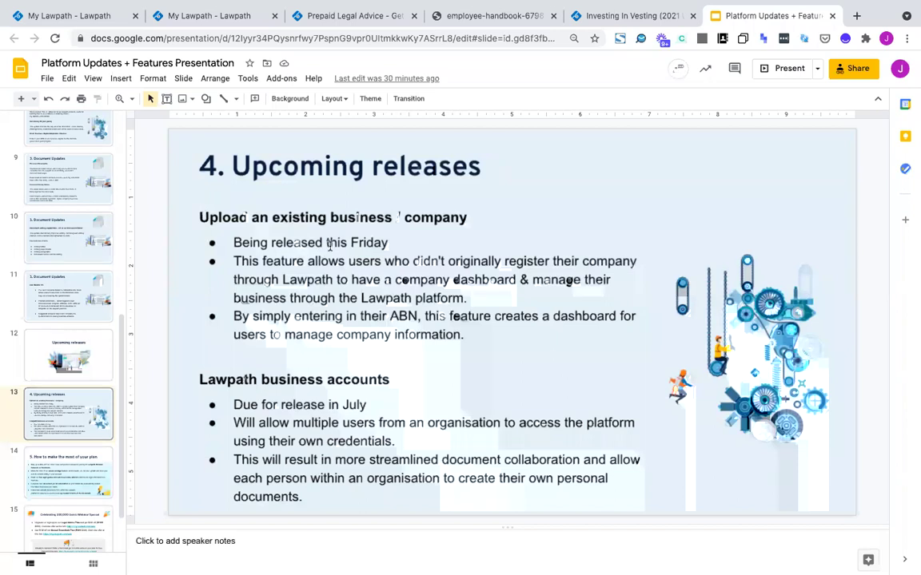
{"action": "left_click", "coordinate": [235, 16]}
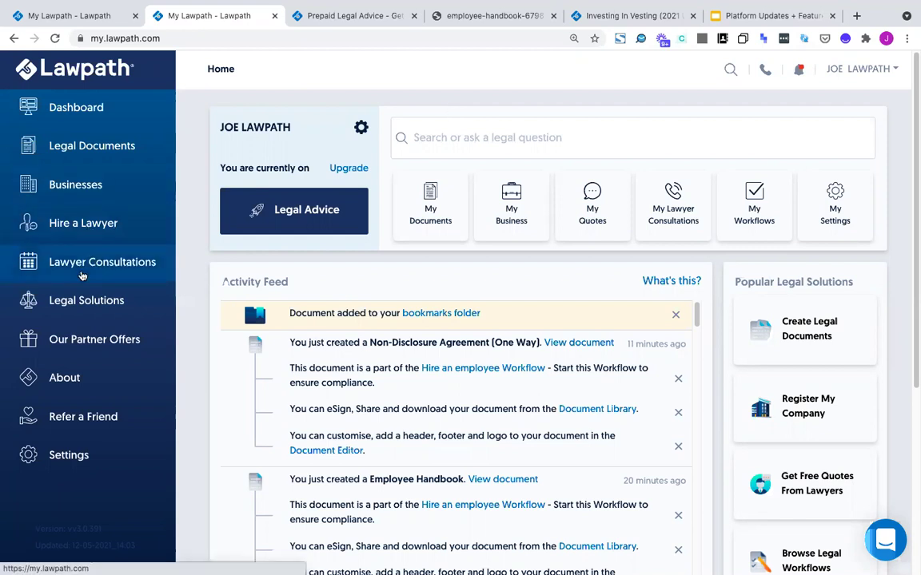
Open the About flyout menu from the left sidebar
{"action": "mouse_move", "coordinate": [115, 268]}
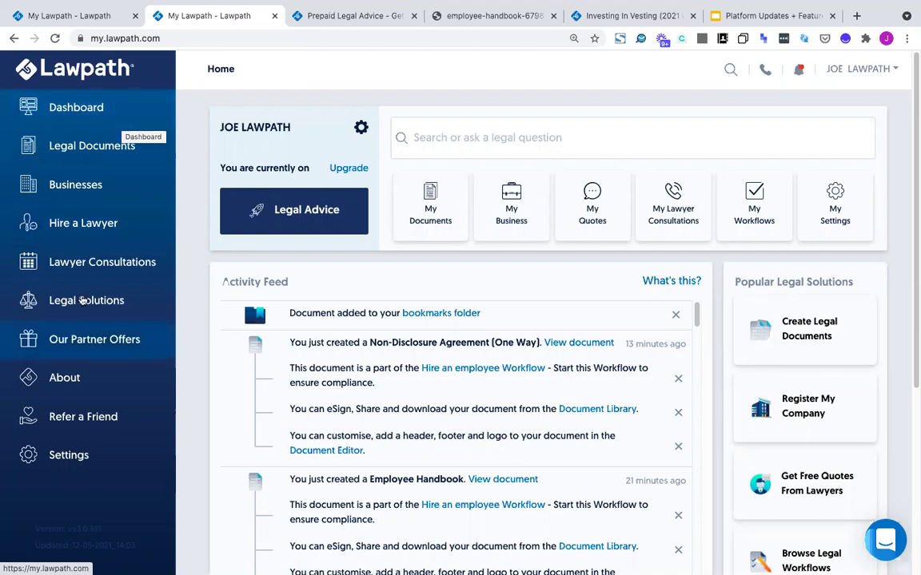
{"action": "left_click", "coordinate": [102, 383]}
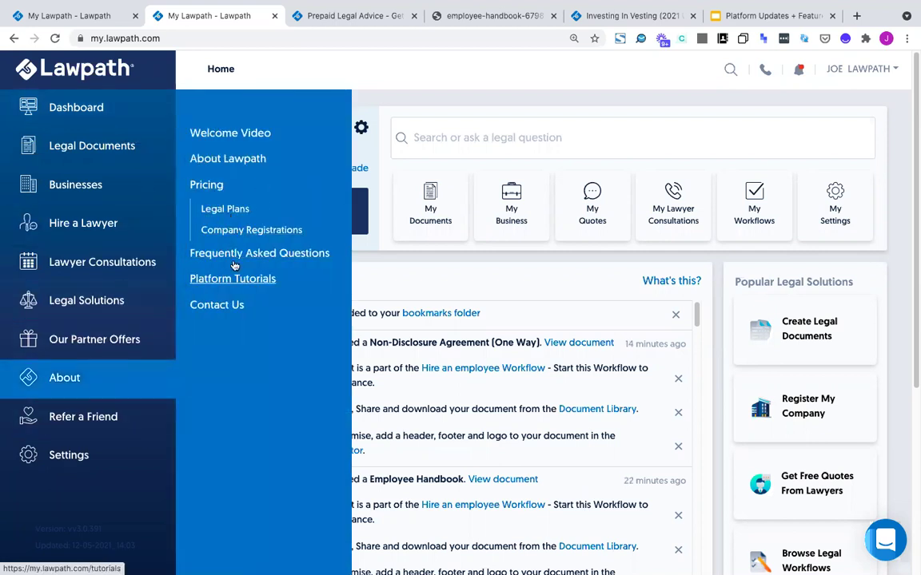
Show the $89/month Legal Advice plan on the Legal Plans pricing page
{"action": "left_click", "coordinate": [235, 211]}
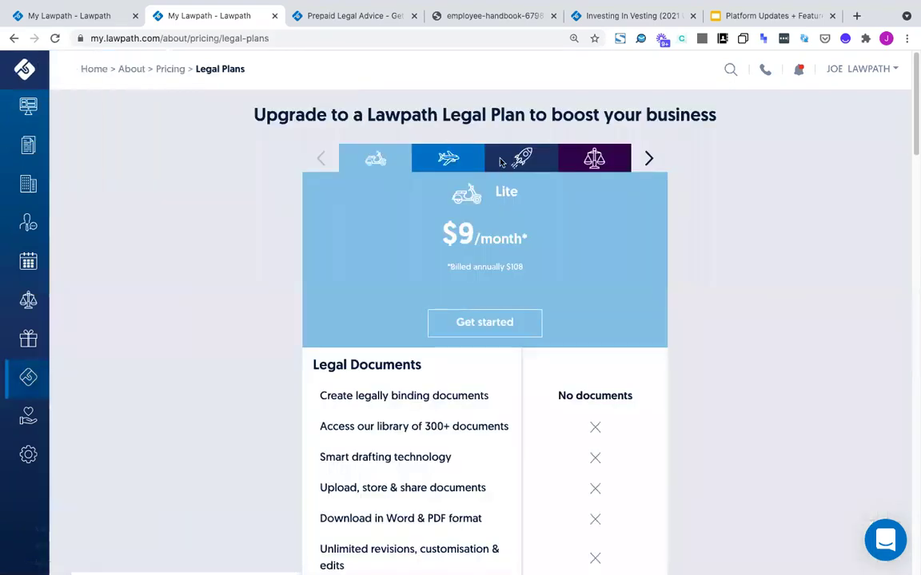
{"action": "left_click", "coordinate": [501, 161]}
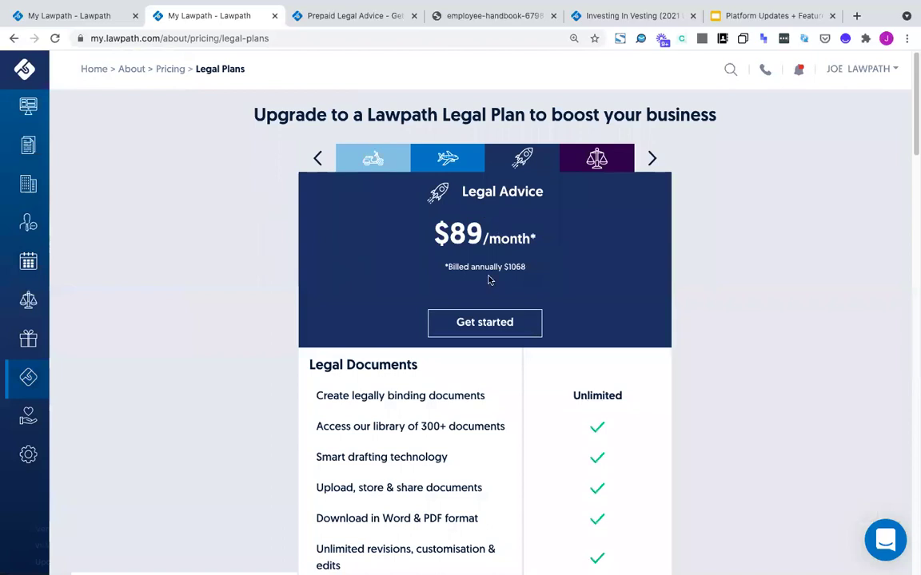
{"action": "left_click_drag", "start_coordinate": [435, 271], "coordinate": [629, 271]}
{"action": "left_click", "coordinate": [760, 269]}
Review the Legal Advice plan features, including the unlimited 30 min phone calls explanation
{"action": "scroll", "coordinate": [760, 272], "scroll_direction": "down", "scroll_amount": 2}
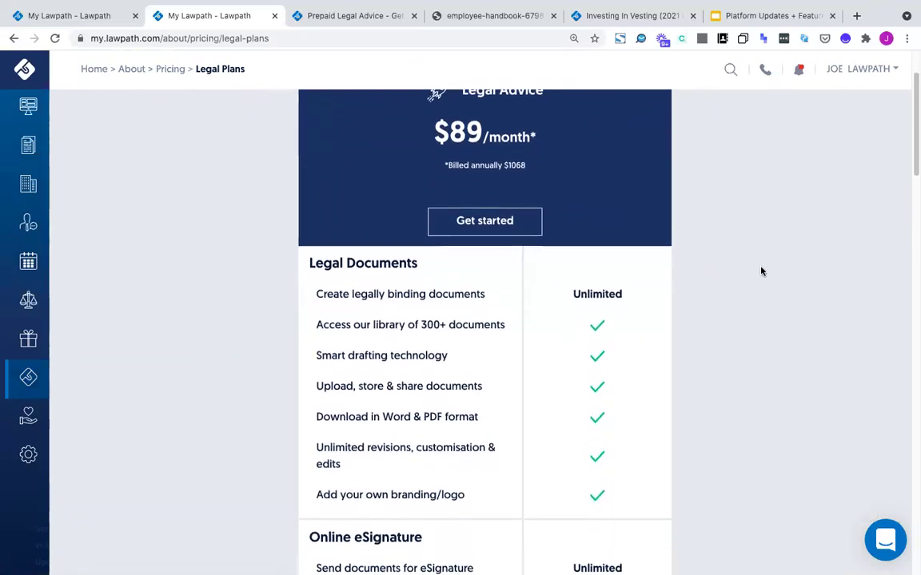
{"action": "scroll", "coordinate": [761, 271], "scroll_direction": "down", "scroll_amount": 1}
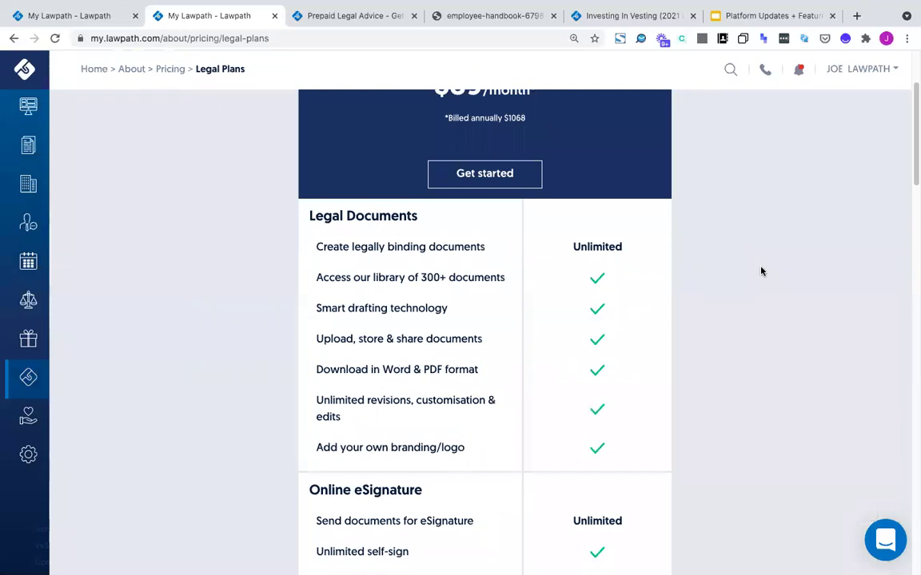
{"action": "scroll", "coordinate": [761, 272], "scroll_direction": "up", "scroll_amount": 2}
{"action": "scroll", "coordinate": [761, 272], "scroll_direction": "down", "scroll_amount": 3}
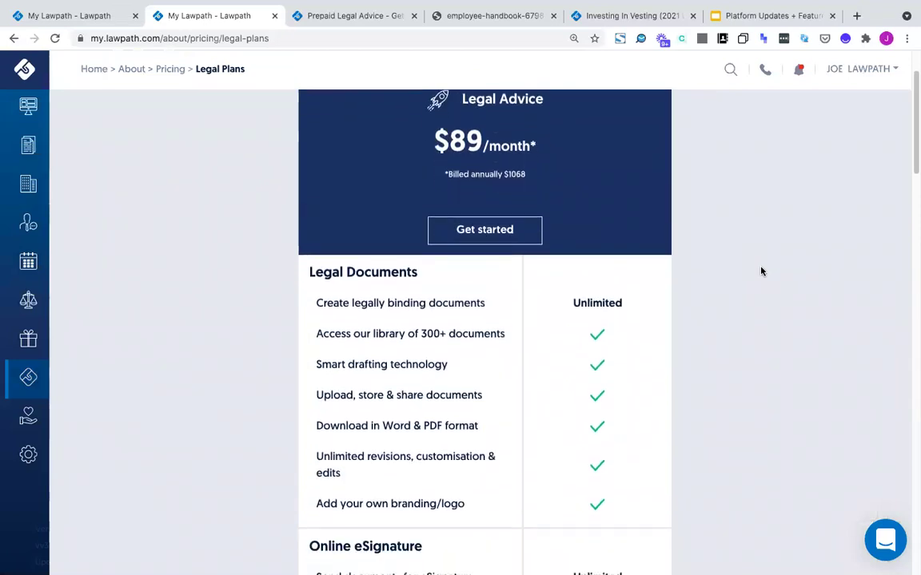
{"action": "scroll", "coordinate": [761, 272], "scroll_direction": "down", "scroll_amount": 2}
{"action": "scroll", "coordinate": [761, 271], "scroll_direction": "up", "scroll_amount": 1}
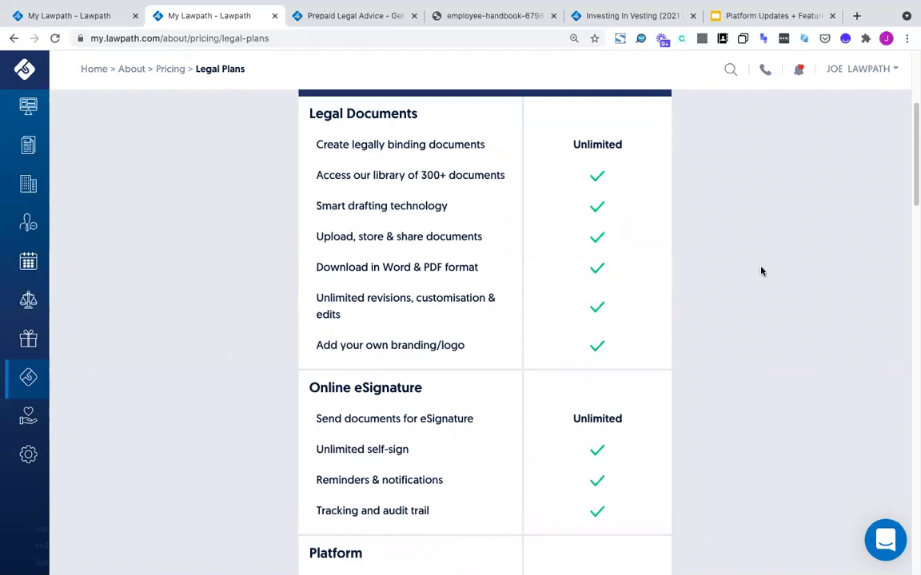
{"action": "scroll", "coordinate": [761, 272], "scroll_direction": "down", "scroll_amount": 4}
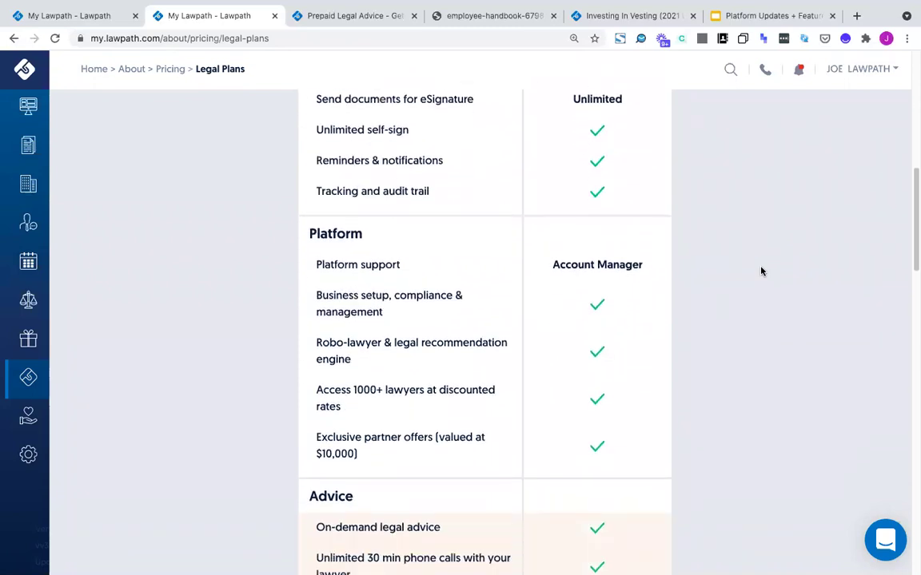
{"action": "scroll", "coordinate": [761, 271], "scroll_direction": "down", "scroll_amount": 1}
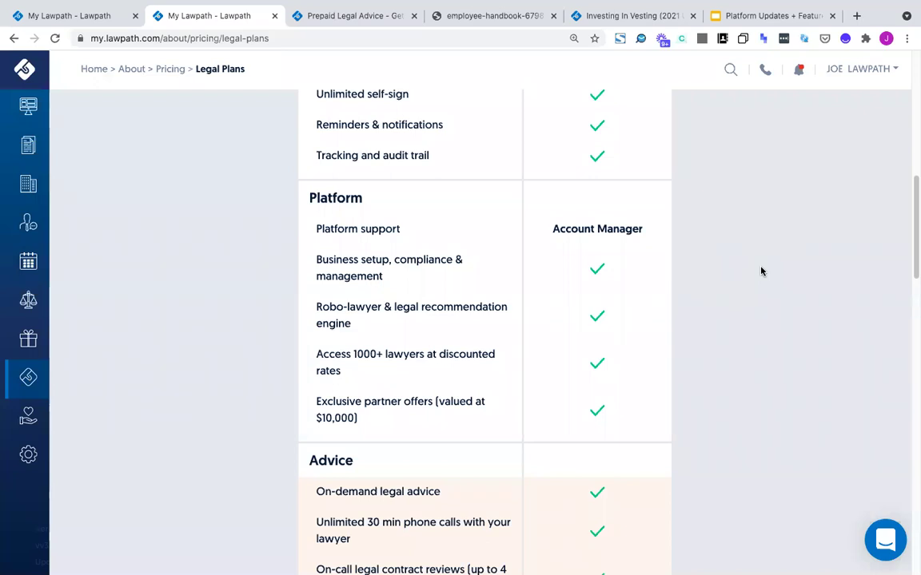
{"action": "scroll", "coordinate": [760, 272], "scroll_direction": "down", "scroll_amount": 3}
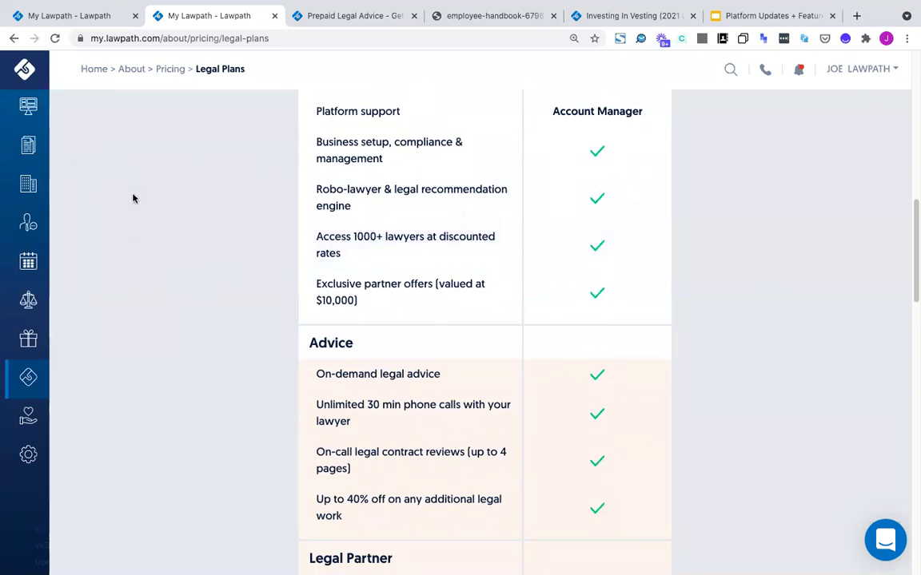
{"action": "scroll", "coordinate": [137, 313], "scroll_direction": "down", "scroll_amount": 1}
{"action": "left_click_drag", "start_coordinate": [319, 324], "coordinate": [407, 350]}
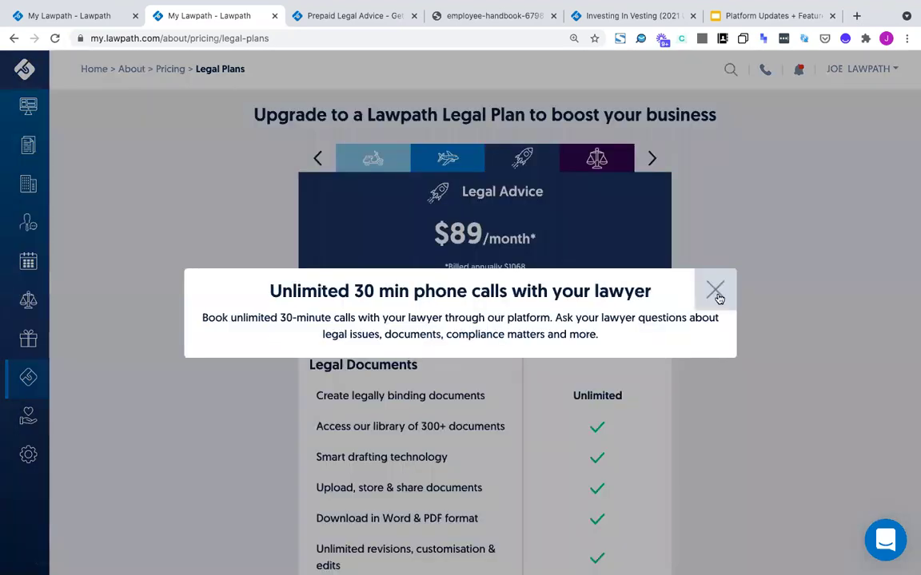
{"action": "left_click", "coordinate": [715, 290]}
Open slide 14, "5. How to make the most of your plan", in Platform Updates
{"action": "left_click", "coordinate": [28, 115]}
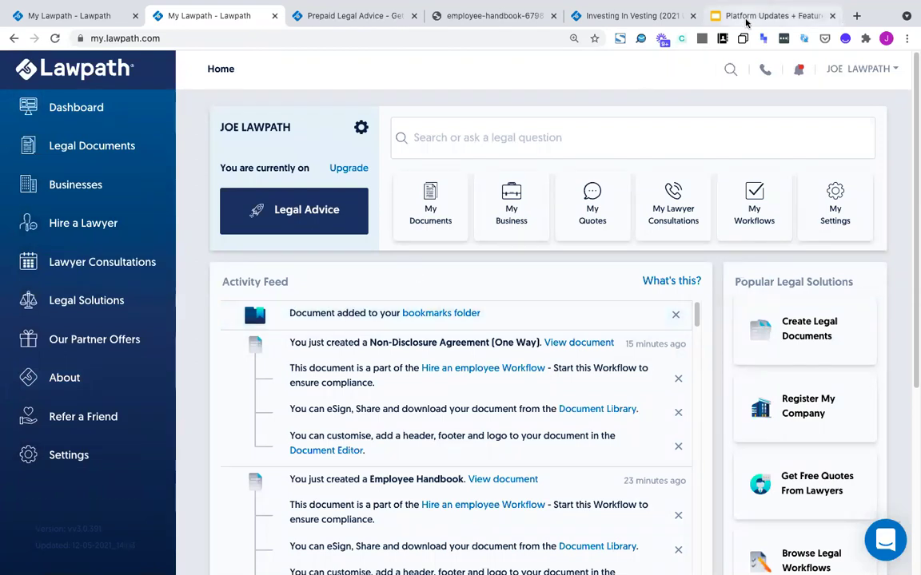
{"action": "left_click", "coordinate": [724, 16]}
{"action": "scroll", "coordinate": [74, 263], "scroll_direction": "down", "scroll_amount": 2}
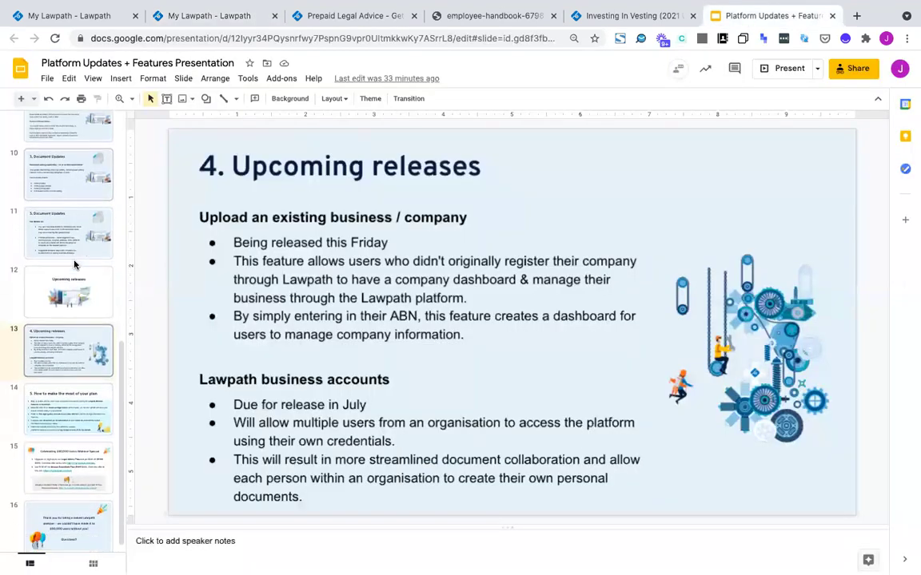
{"action": "left_click", "coordinate": [61, 399]}
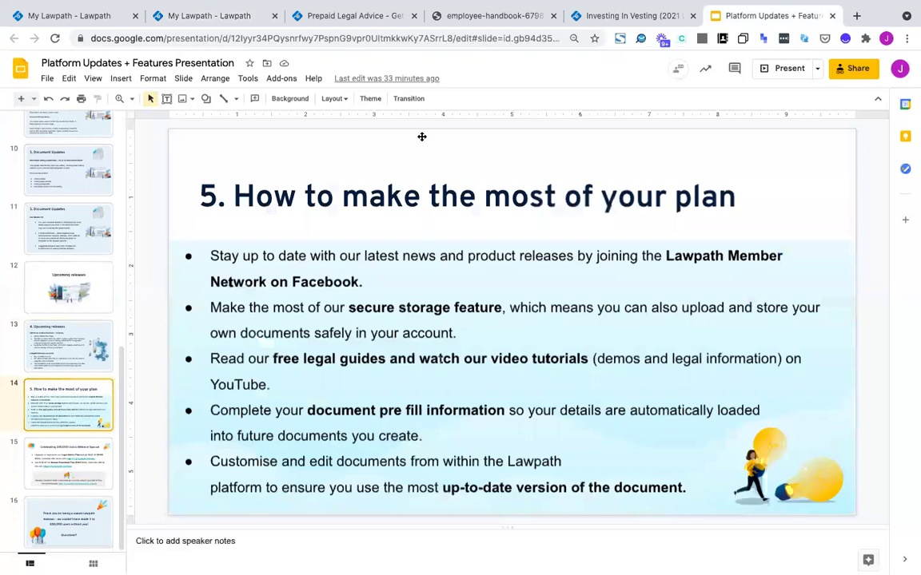